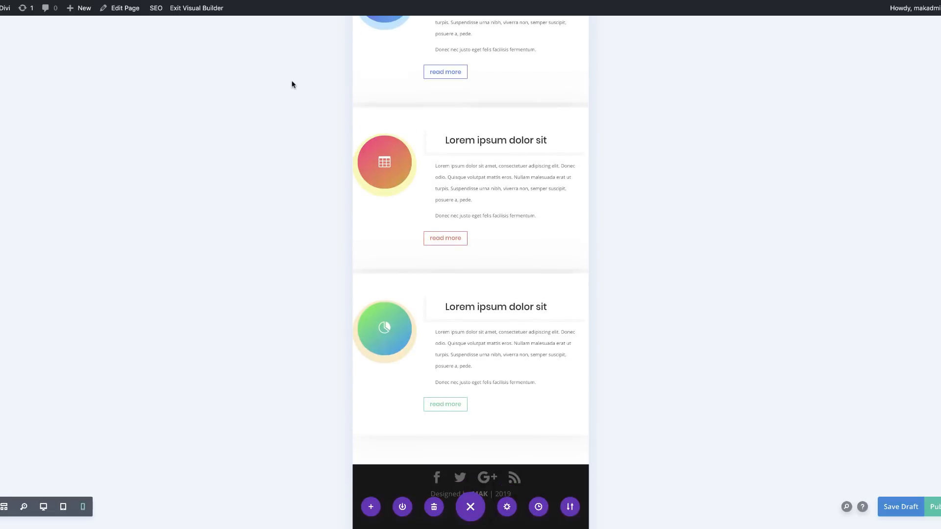
Step: Preview the example services page at tablet width and at desktop width
click(63, 508)
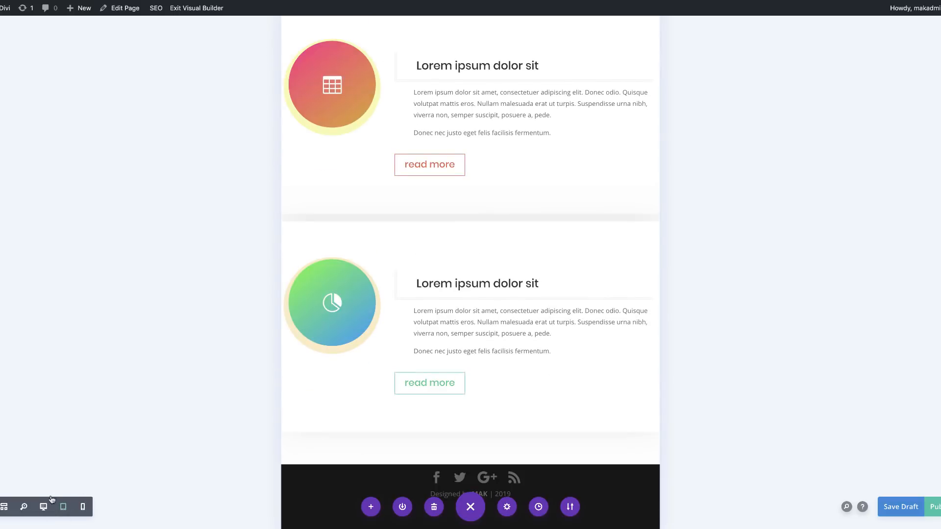
click(44, 506)
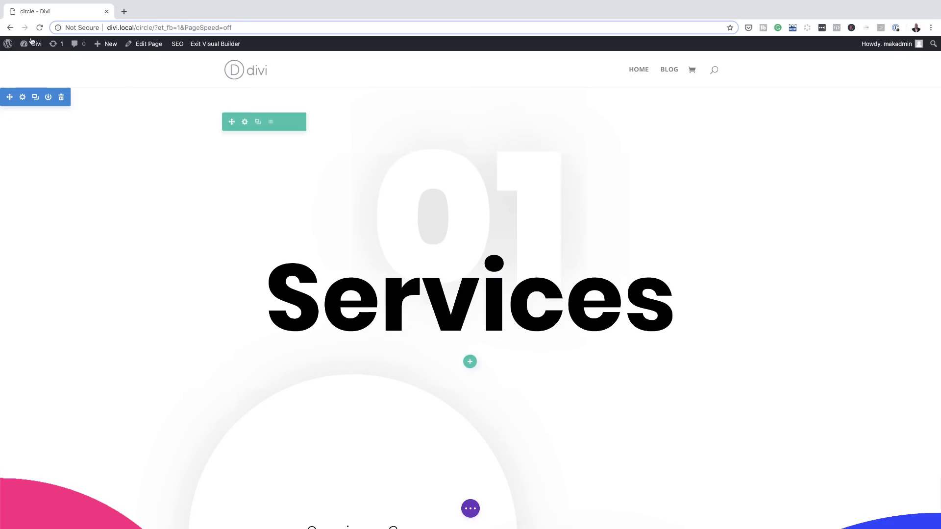
Step: Create a new WordPress page titled "New design" from the site's dashboard
mouse_move(36, 53)
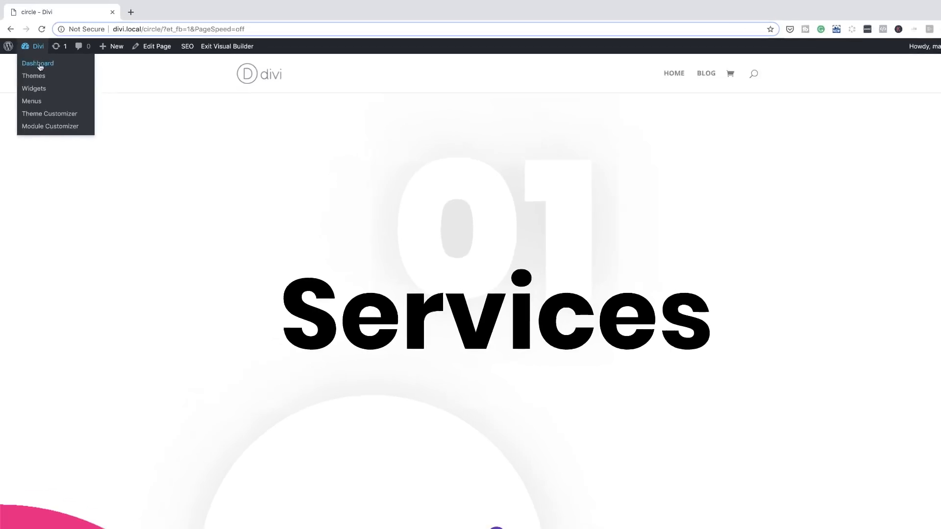
click(36, 60)
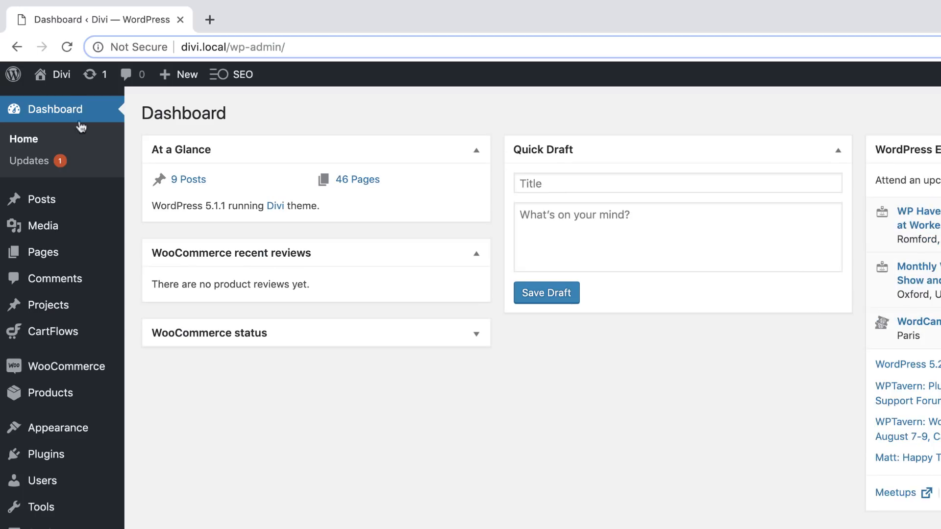
mouse_move(122, 260)
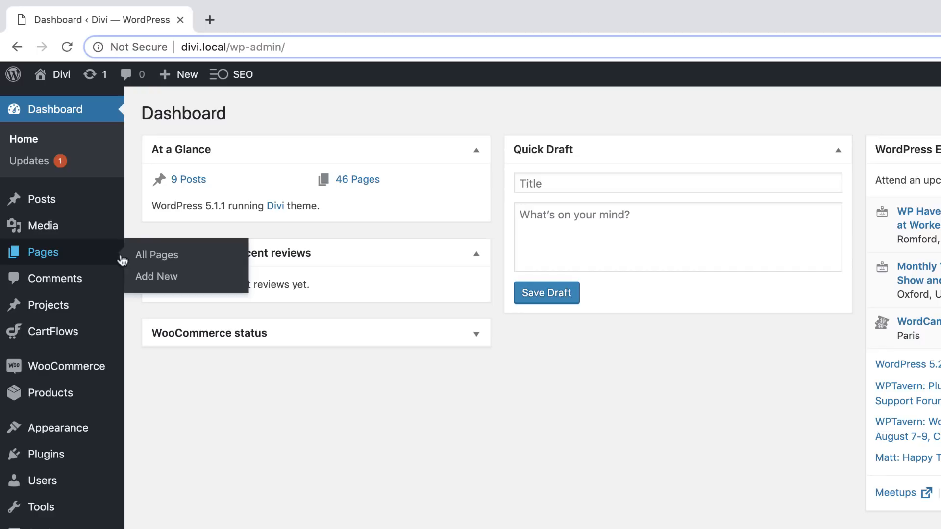
click(161, 276)
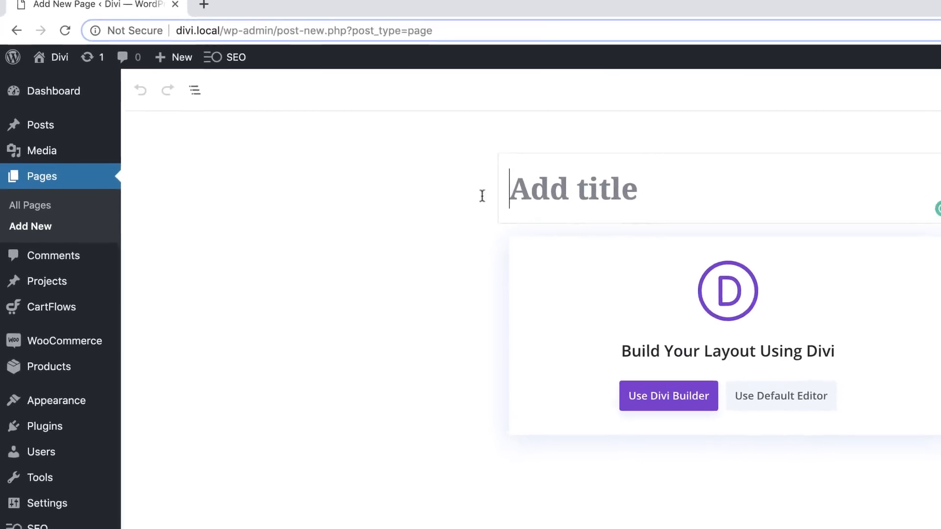
text(New design)
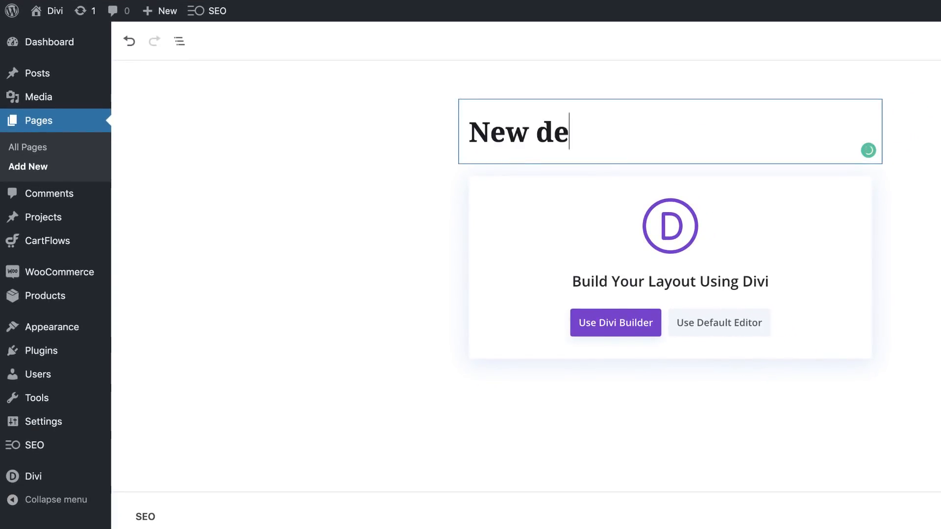
Step: Start building the page from scratch with the Divi Builder and dismiss the initial row insertion
click(634, 325)
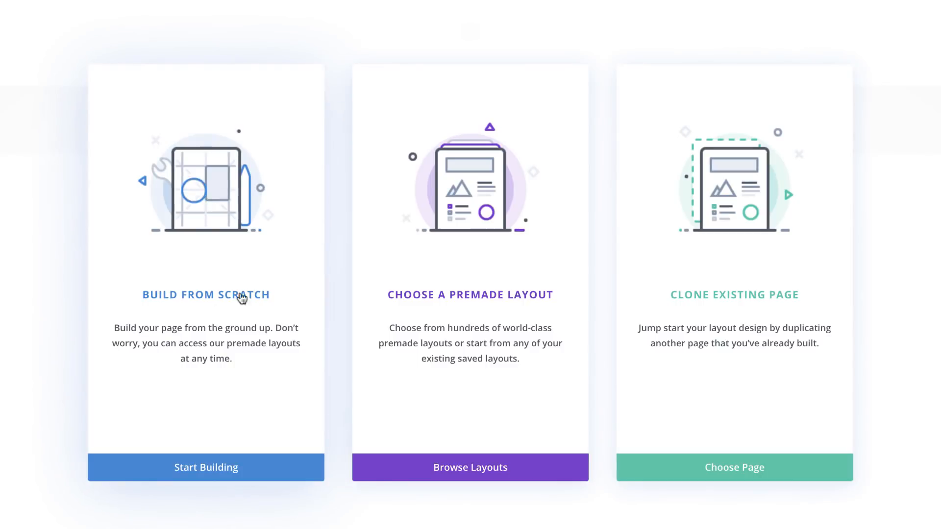
click(234, 469)
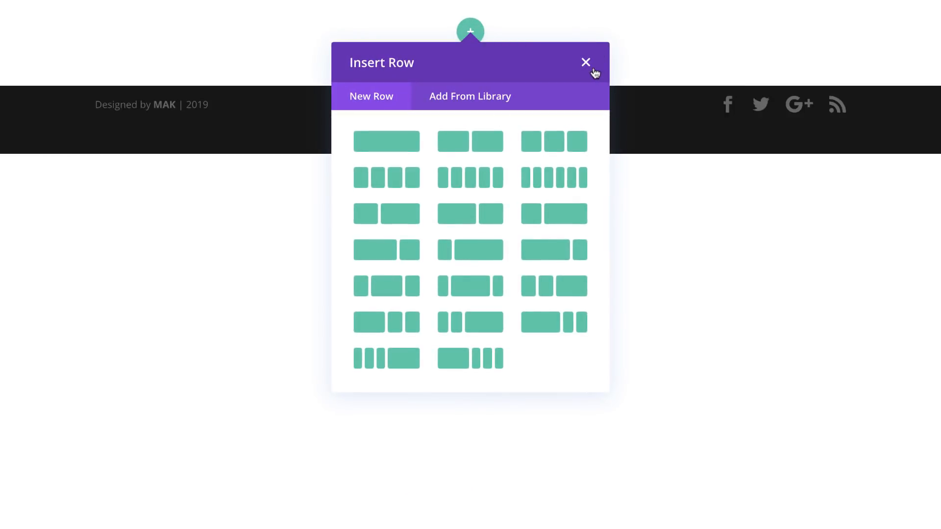
click(585, 62)
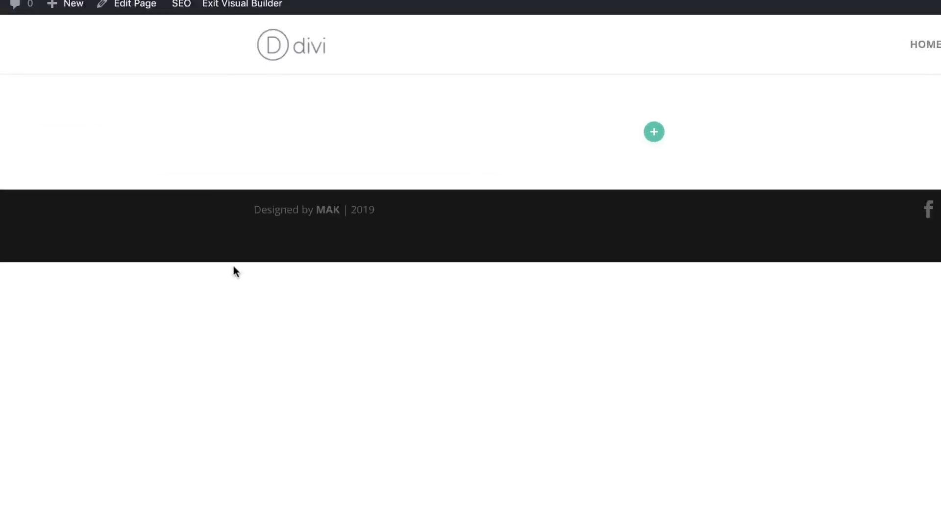
Step: Add a gradient background to the empty section and set its first color to #ff0f83
mouse_move(88, 183)
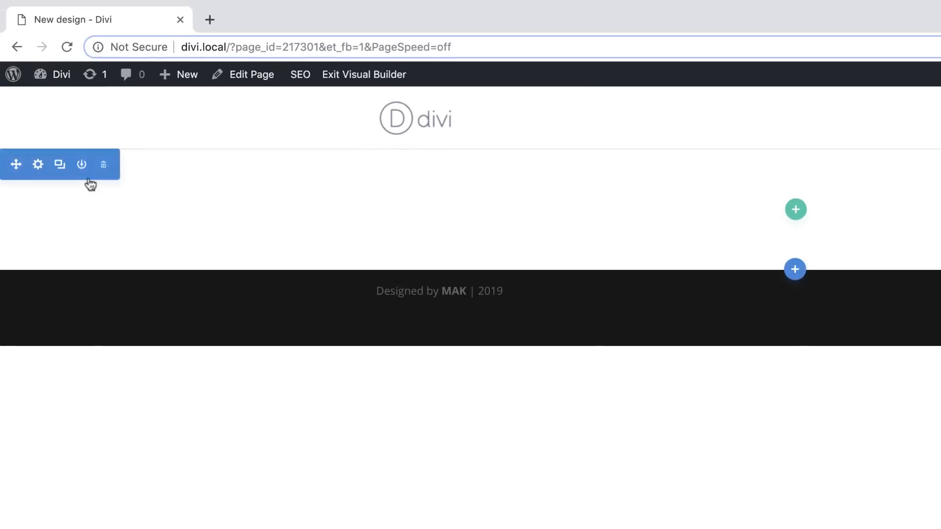
click(39, 170)
click(74, 248)
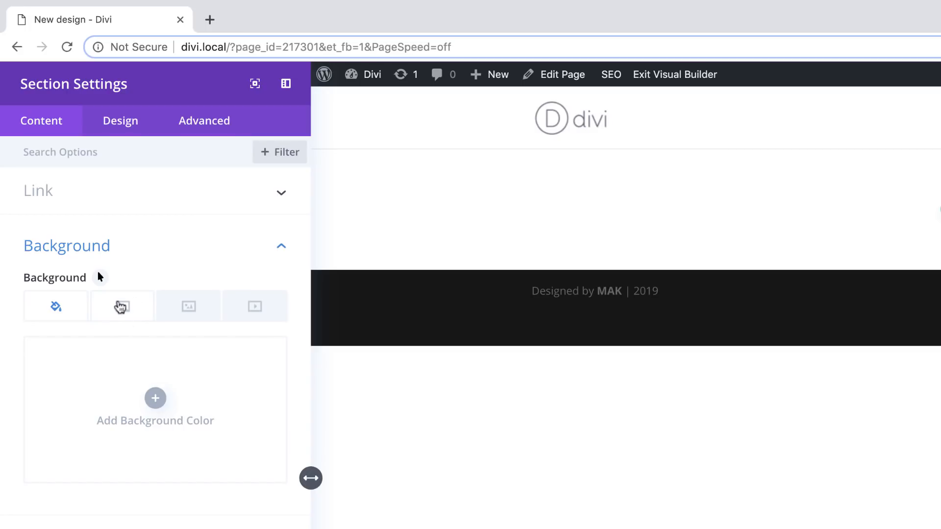
click(118, 309)
click(157, 399)
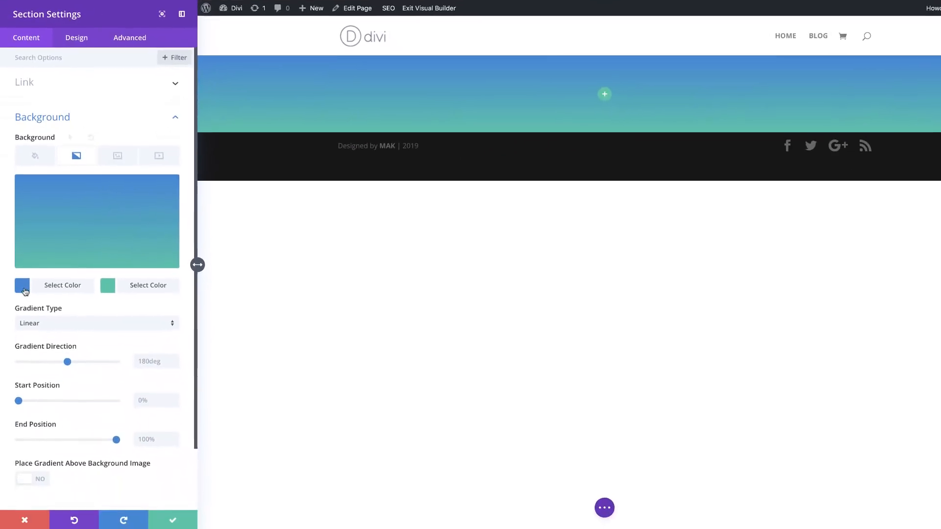
click(98, 510)
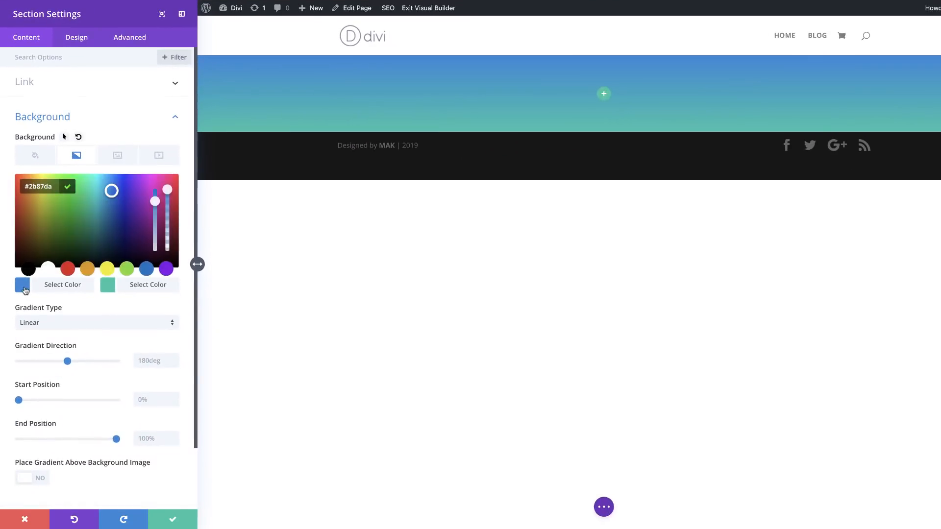
double_click(30, 186)
text(ff0f83)
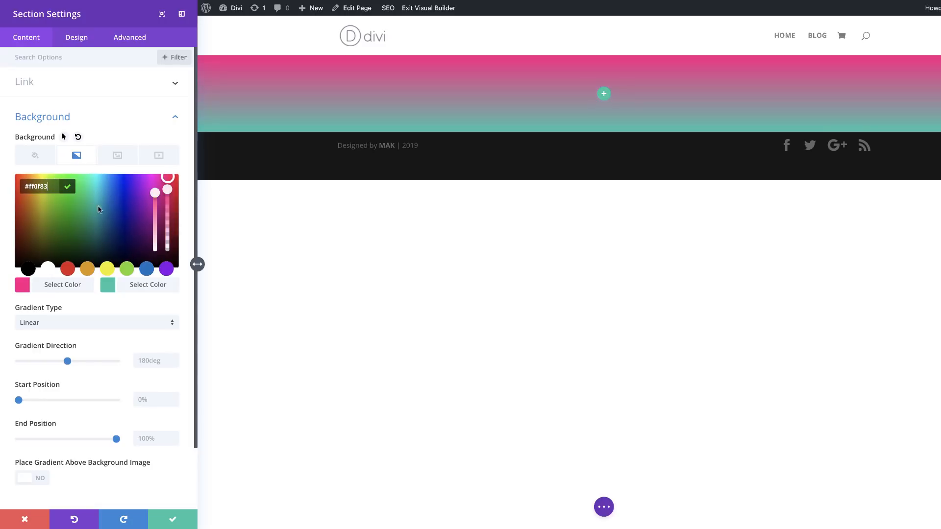
Step: Set the section gradient's second color to white (#ffffff) with full transparency
click(107, 286)
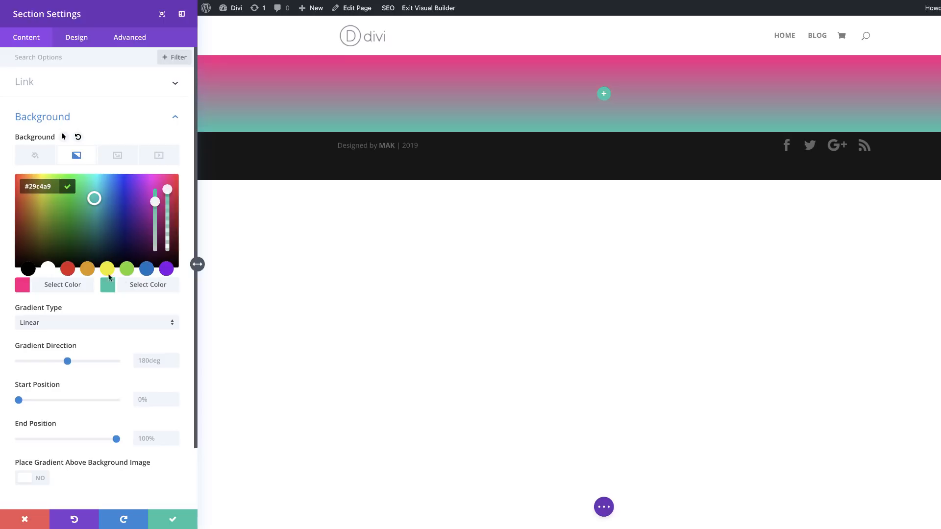
click(49, 270)
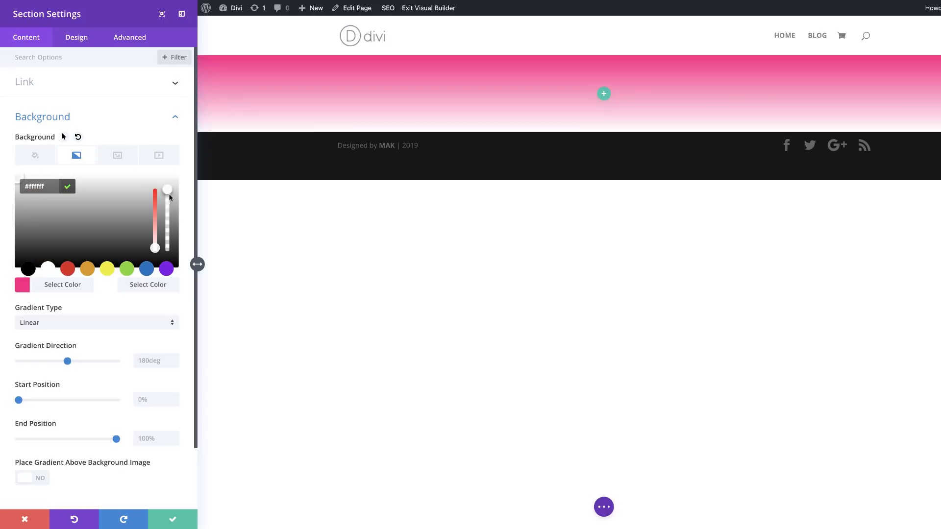
drag(170, 194, 176, 256)
click(179, 265)
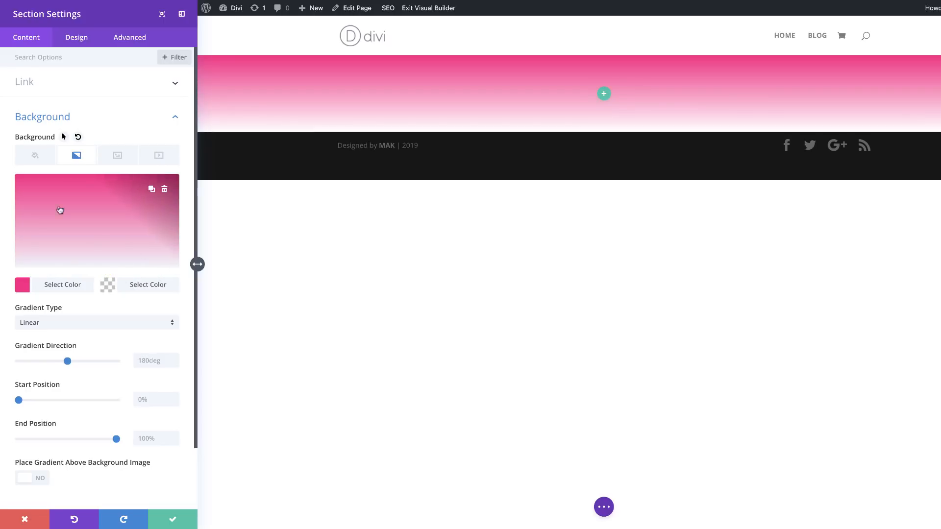
Step: Change the section background's gradient type to Radial with the radial direction set to Left
click(72, 322)
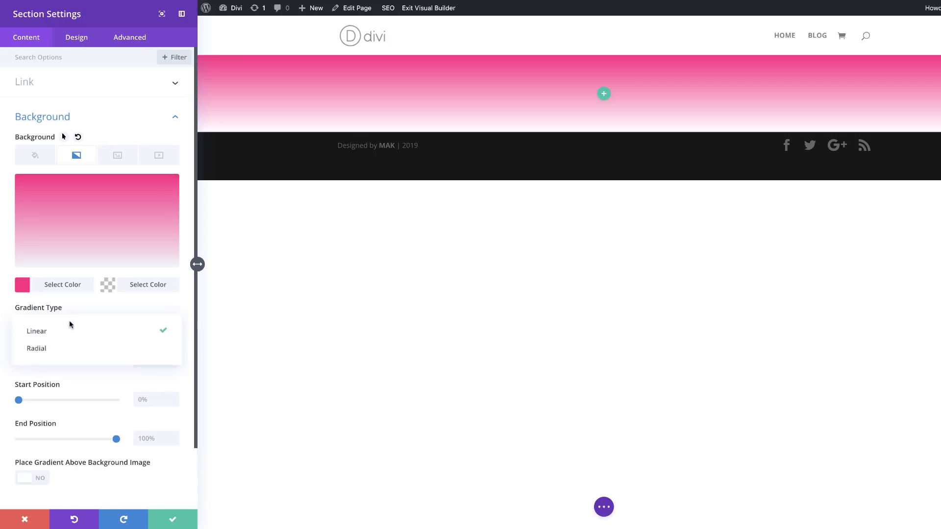
click(69, 348)
scroll(91, 411, down, 1)
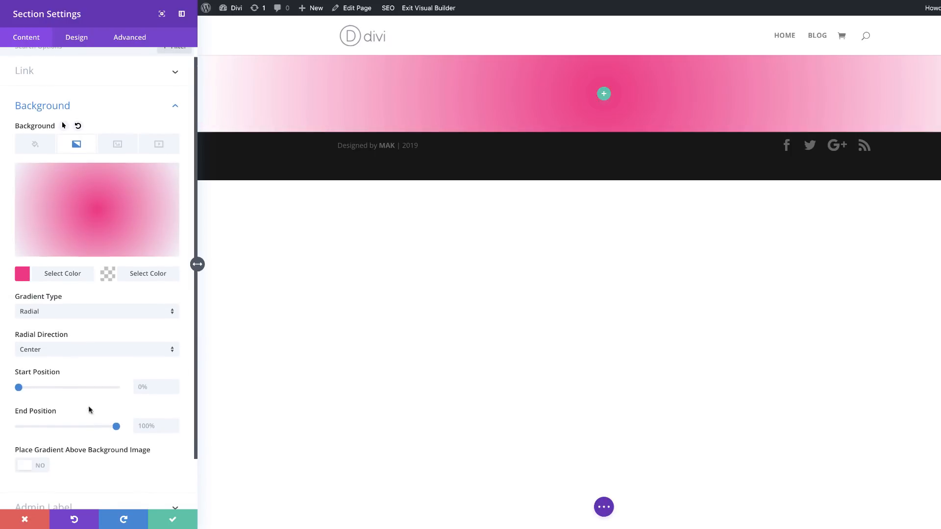
click(65, 350)
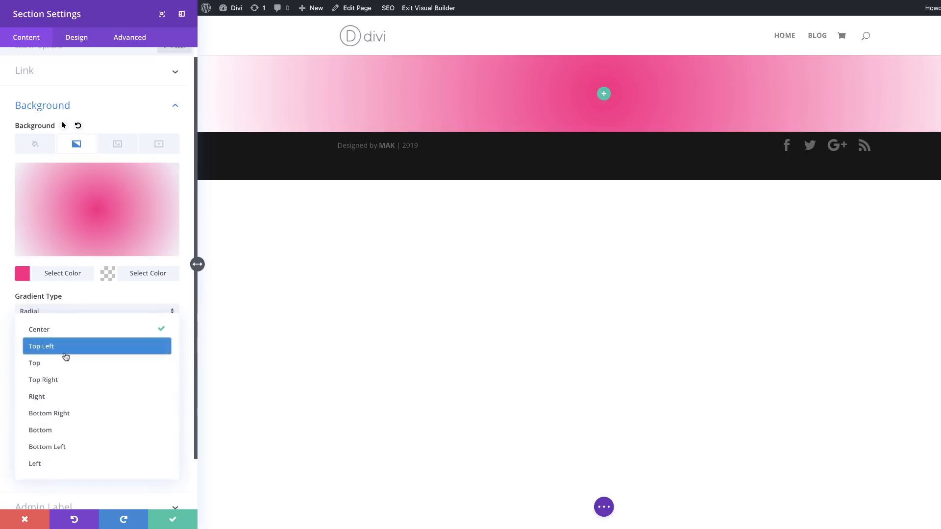
click(60, 463)
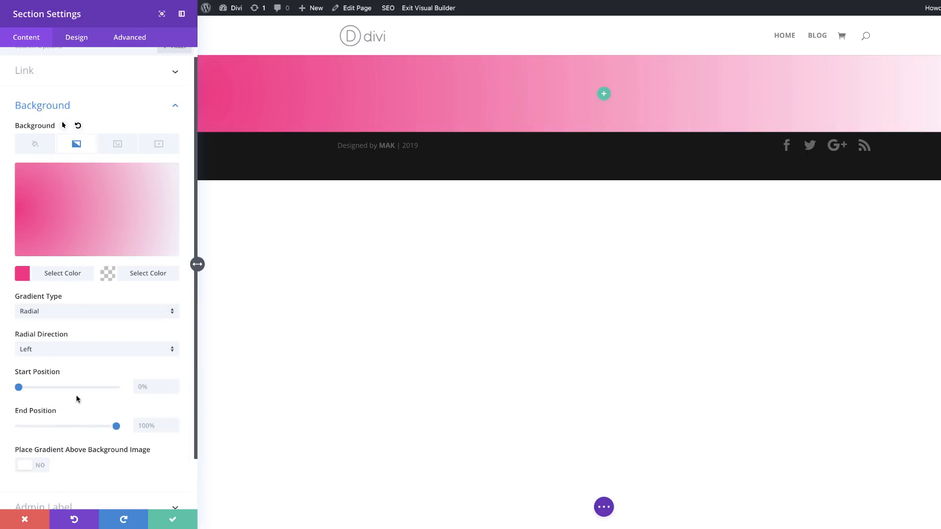
Step: Set both the start and end positions of the section's gradient to 20% and save the section settings
scroll(76, 395, down, 2)
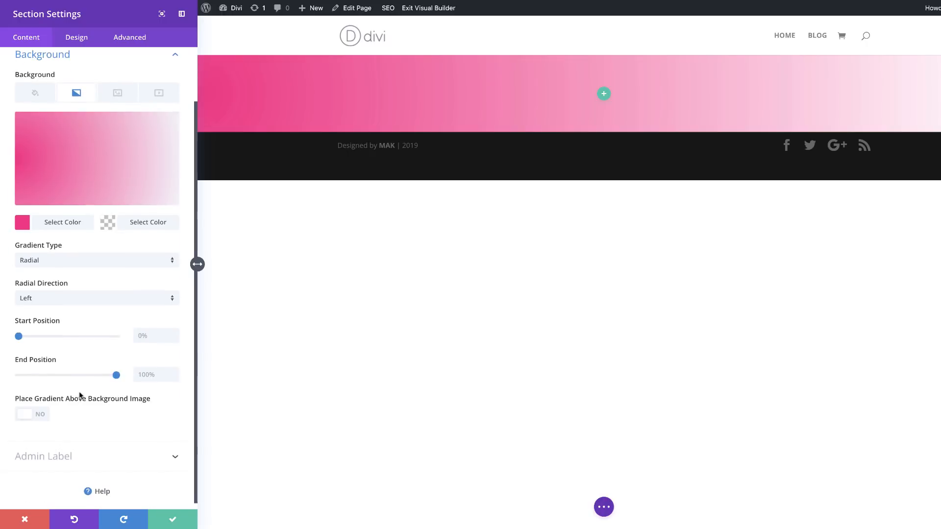
click(145, 336)
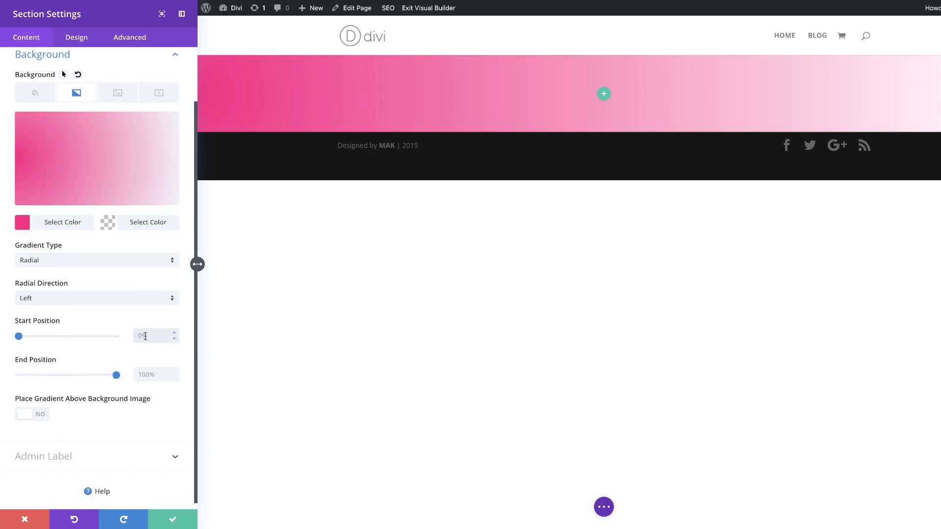
click(158, 375)
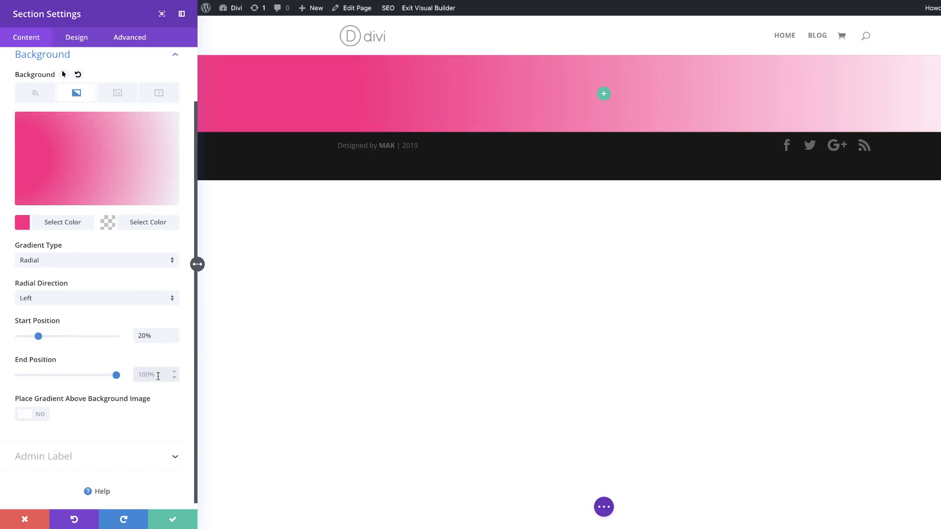
text(20)
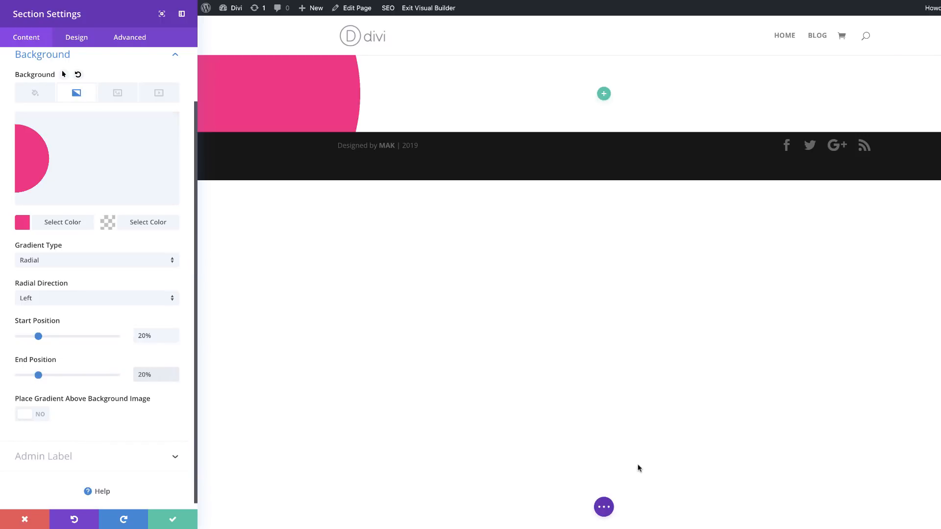
click(172, 520)
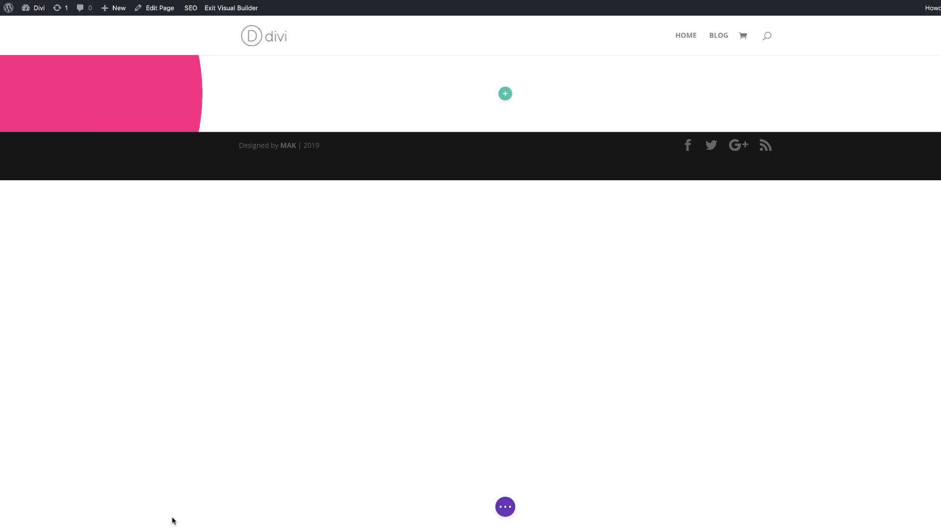
Step: Insert a single-column row into the section with a Text module, replacing its placeholder content with "01"
click(505, 94)
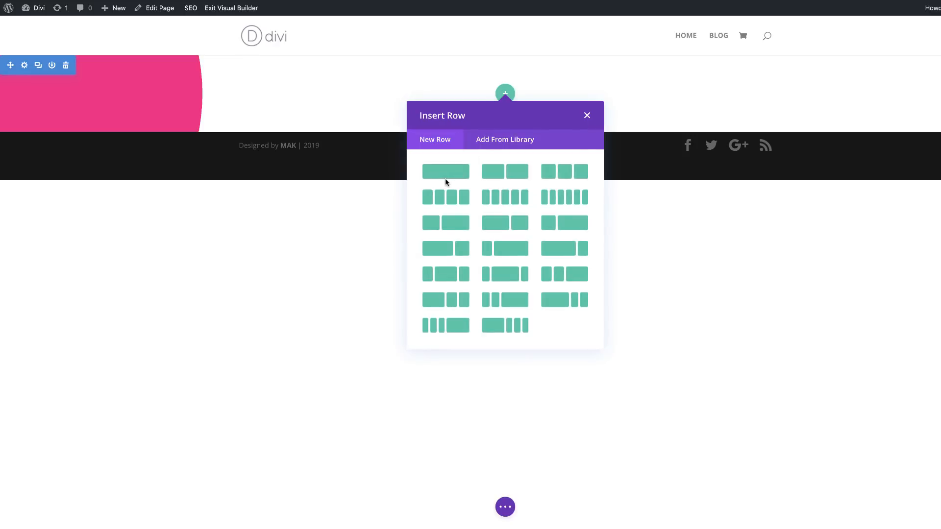
click(450, 174)
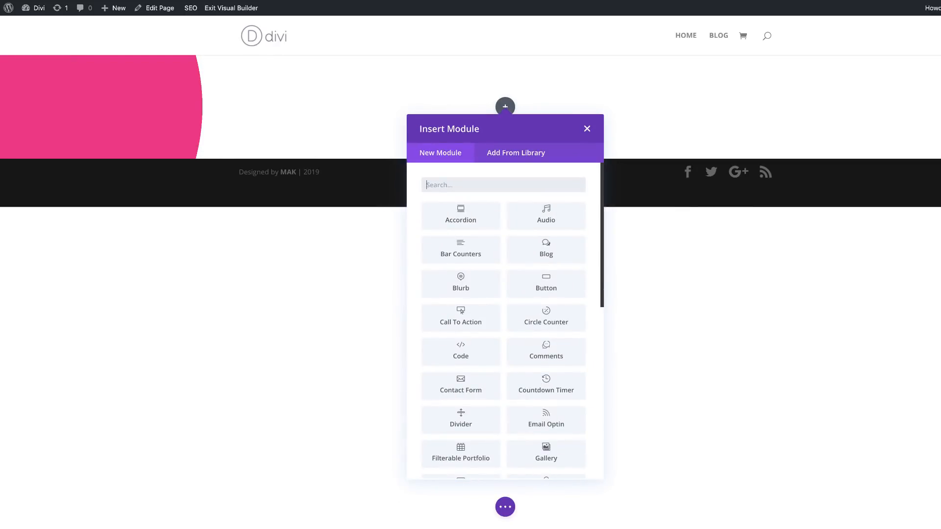
text(text)
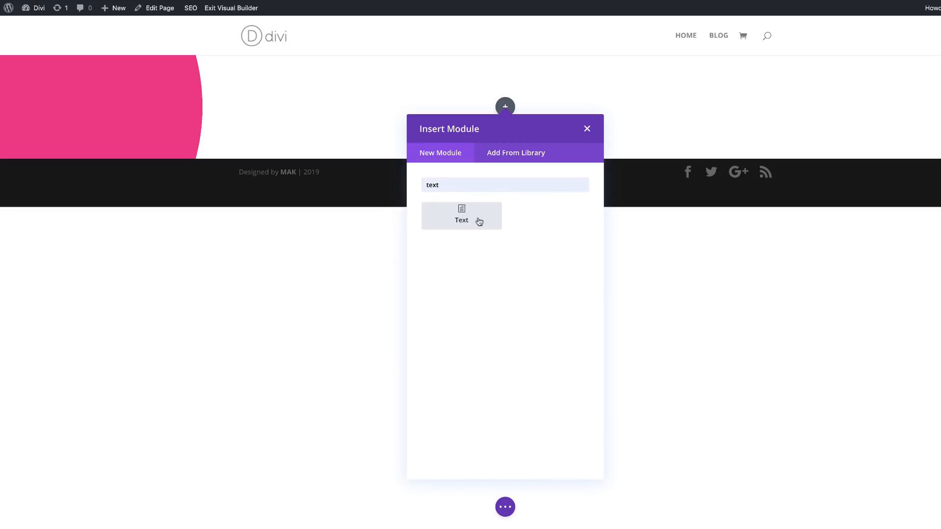
click(496, 221)
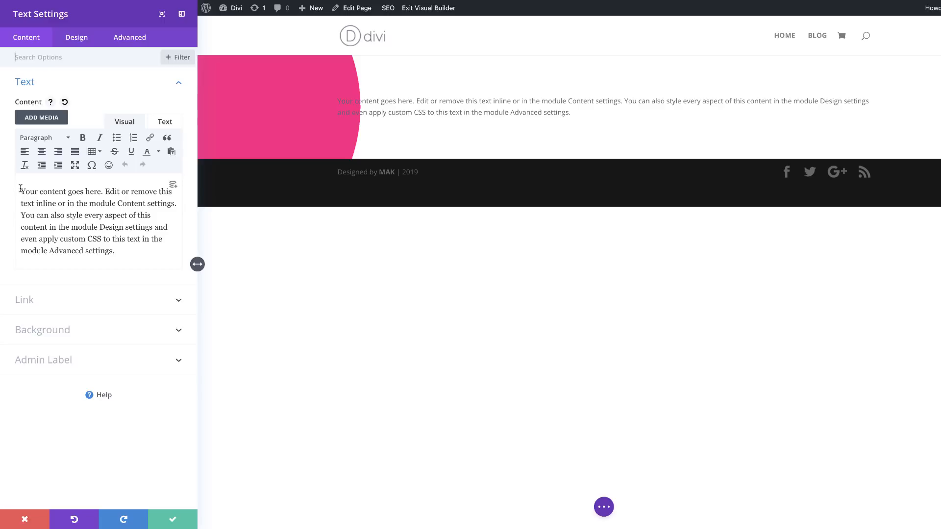
drag(16, 190, 151, 257)
text(01)
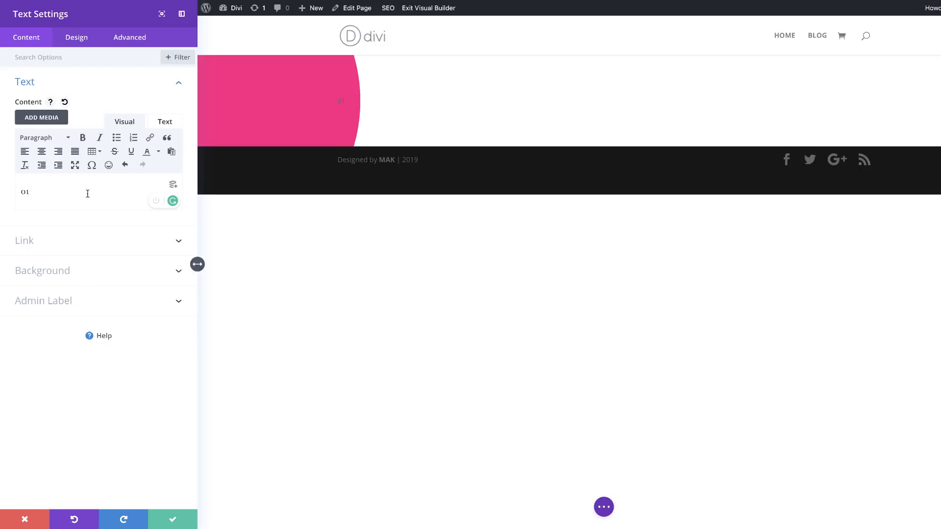
Step: Set the font of the "01" text module to Poppins
click(80, 39)
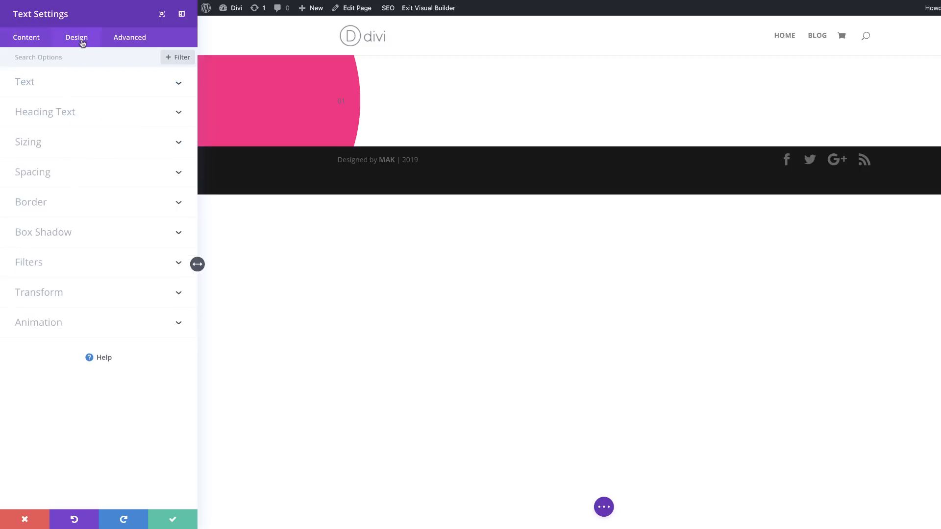
click(59, 84)
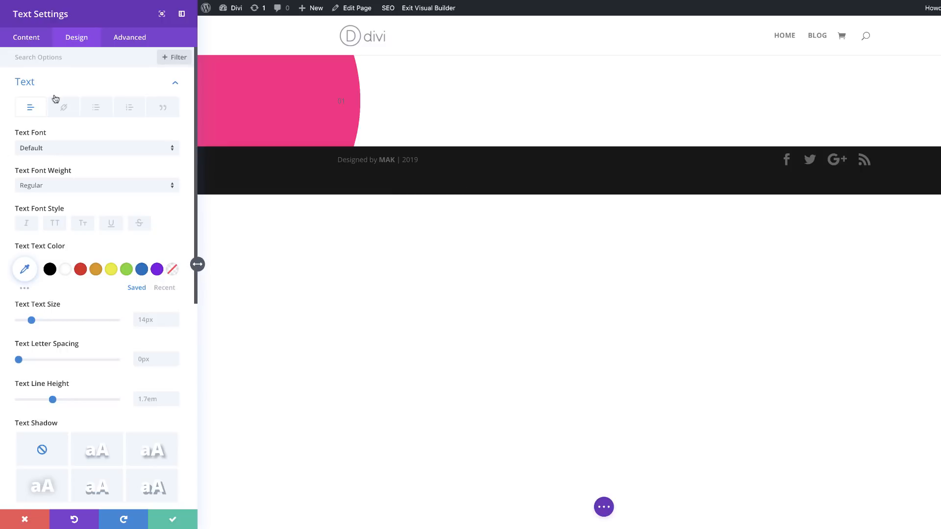
click(67, 149)
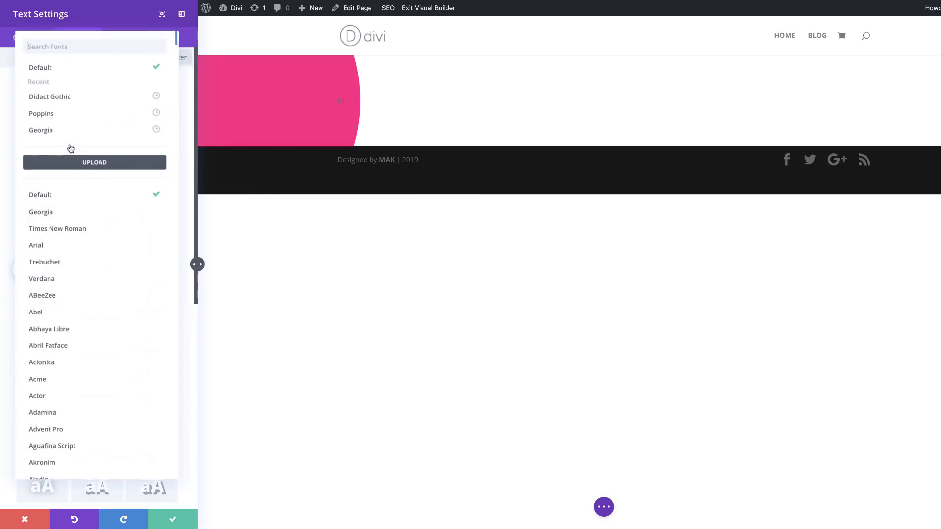
click(76, 115)
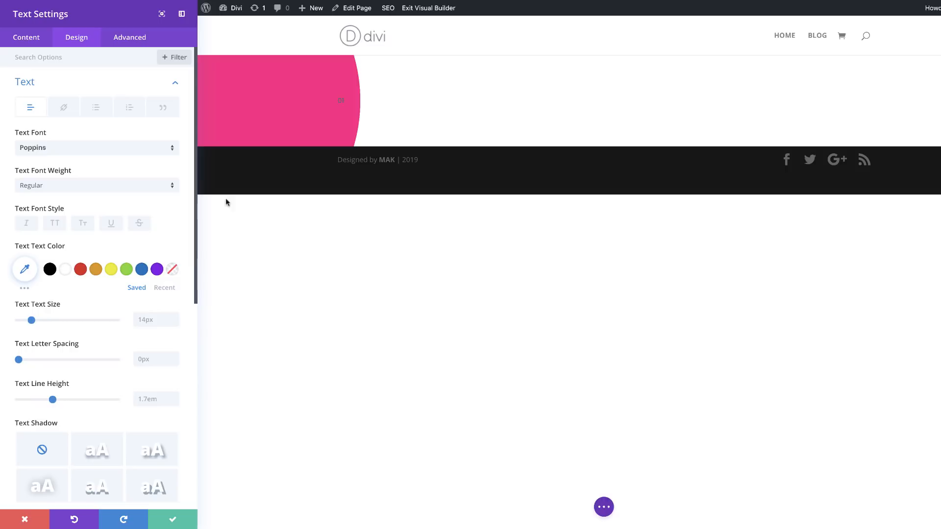
Step: Set the "01" text's font weight to Heavy and its text color to white
click(68, 190)
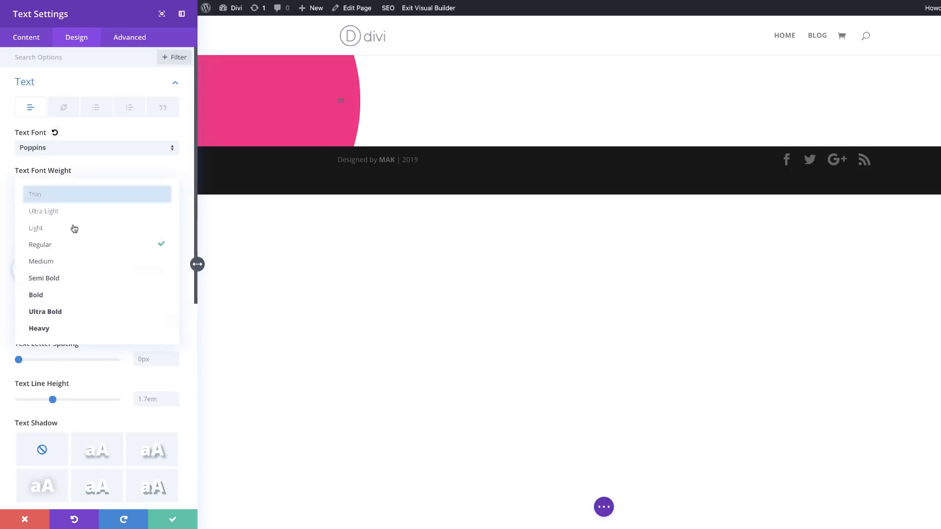
click(86, 328)
click(66, 270)
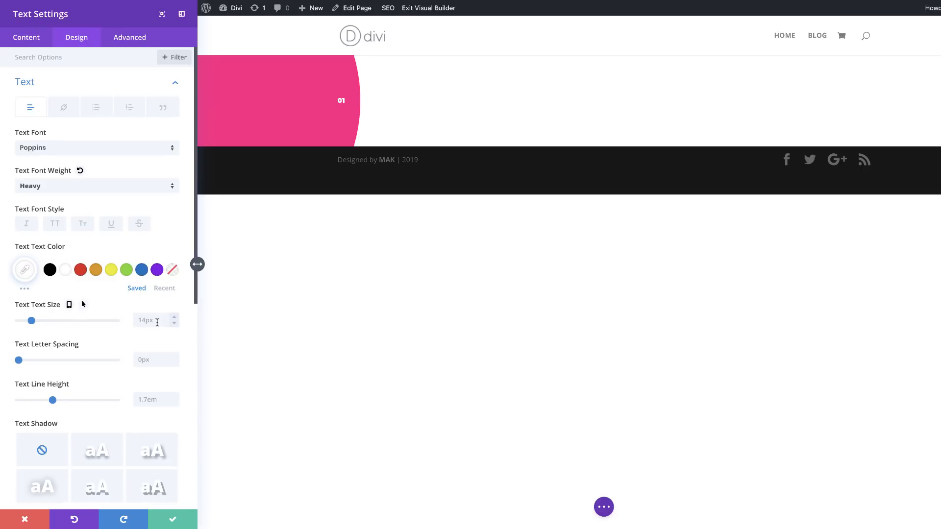
Step: Set the "01" text size to 20vw and its line height to 1em
scroll(153, 320, down, 1)
text(20vw)
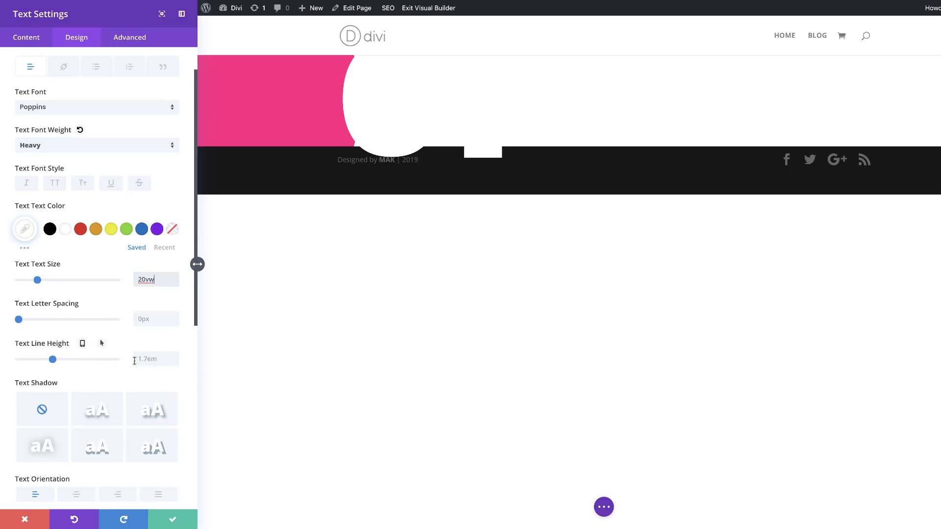
click(151, 360)
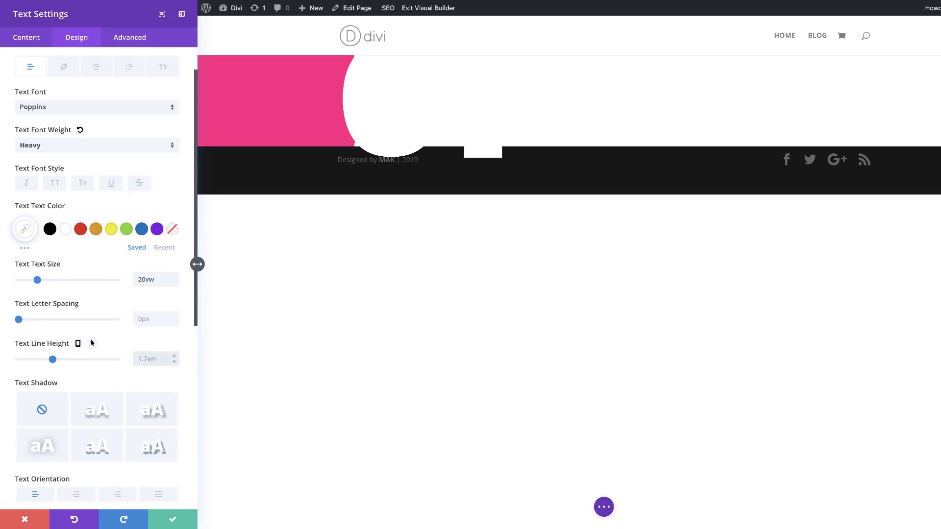
text(1em)
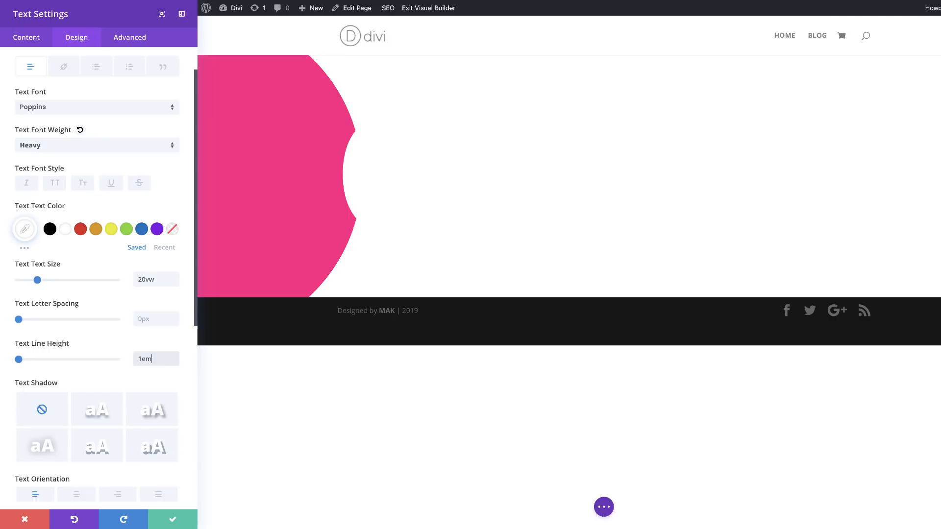
Step: Apply the soft glow text shadow preset to the "01" text, with the shadow color rgba(0,0,0,0.13)
scroll(107, 397, down, 6)
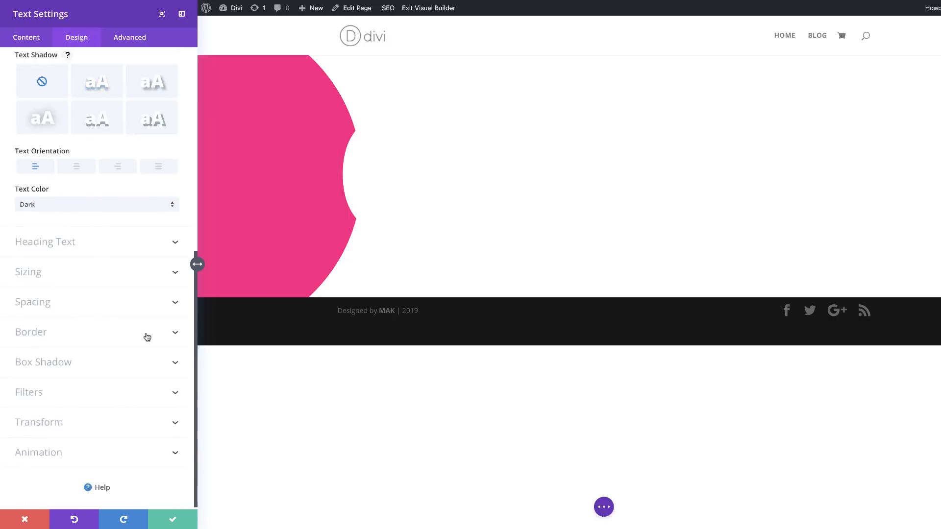
scroll(147, 337, up, 2)
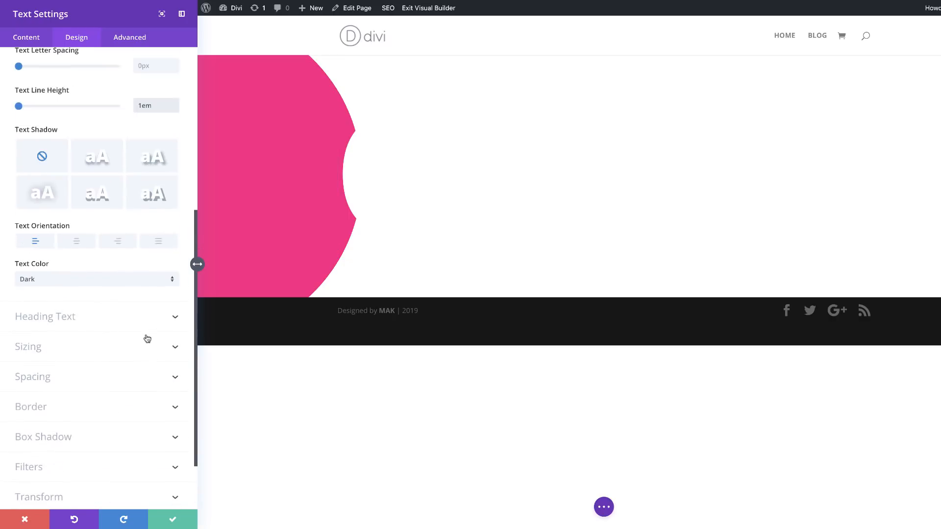
click(45, 200)
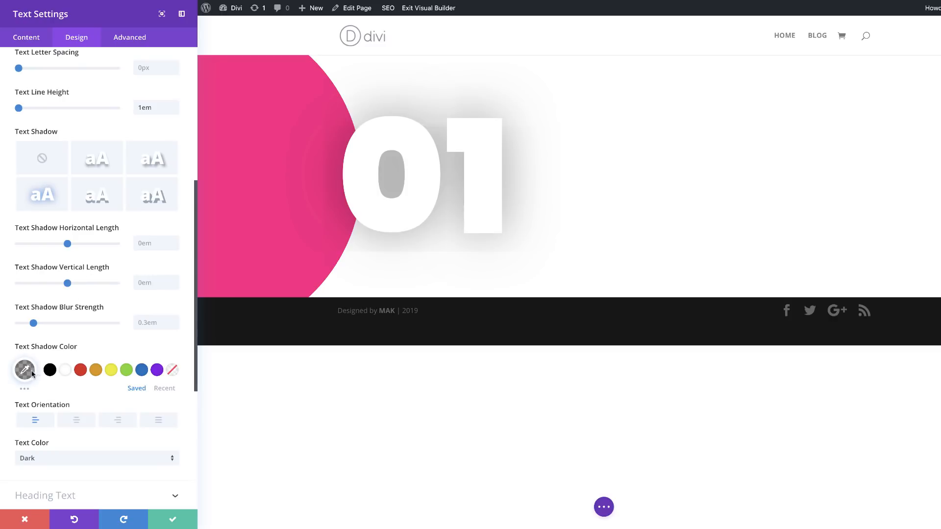
click(25, 370)
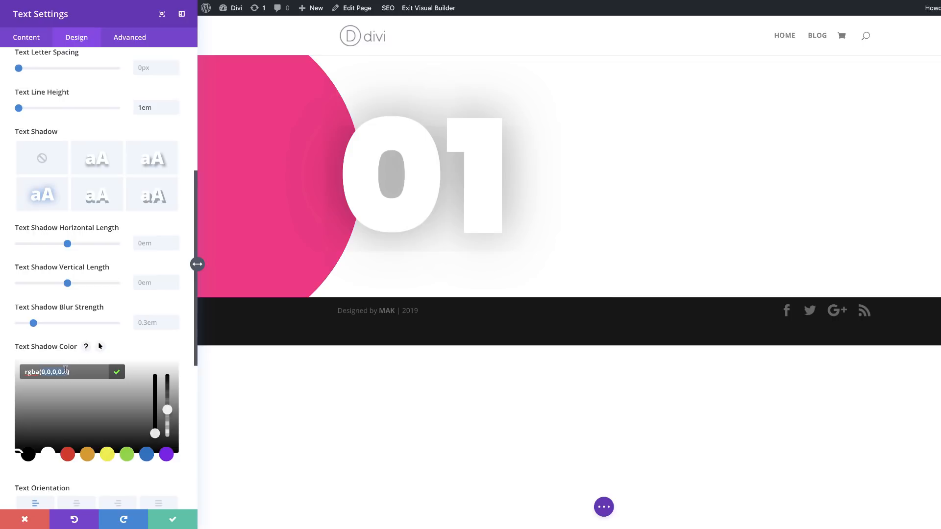
text(13)
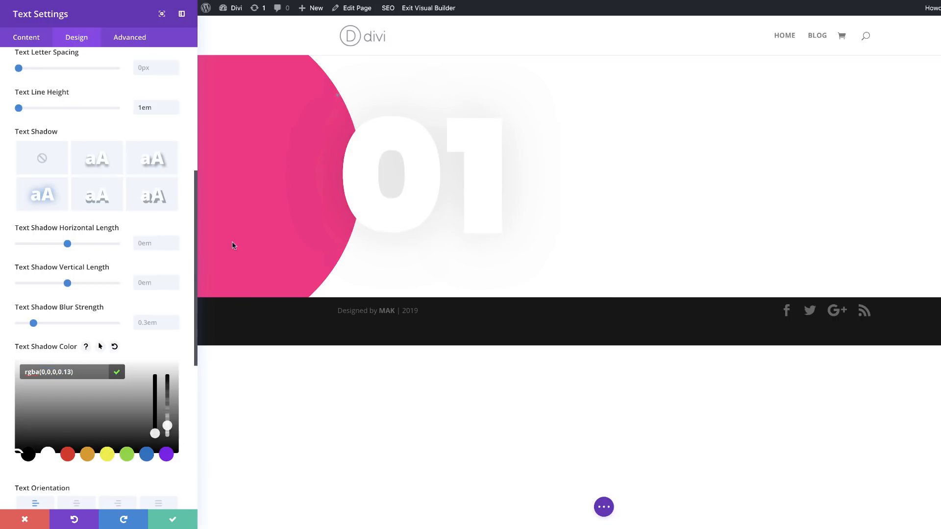
Step: Center the "01" text's orientation and save the text module settings
scroll(137, 395, down, 1)
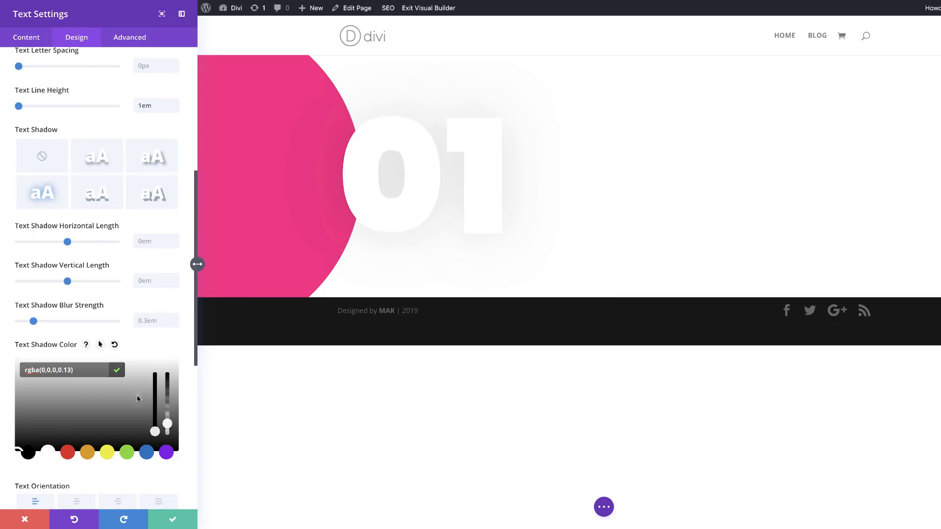
scroll(137, 397, down, 3)
click(76, 379)
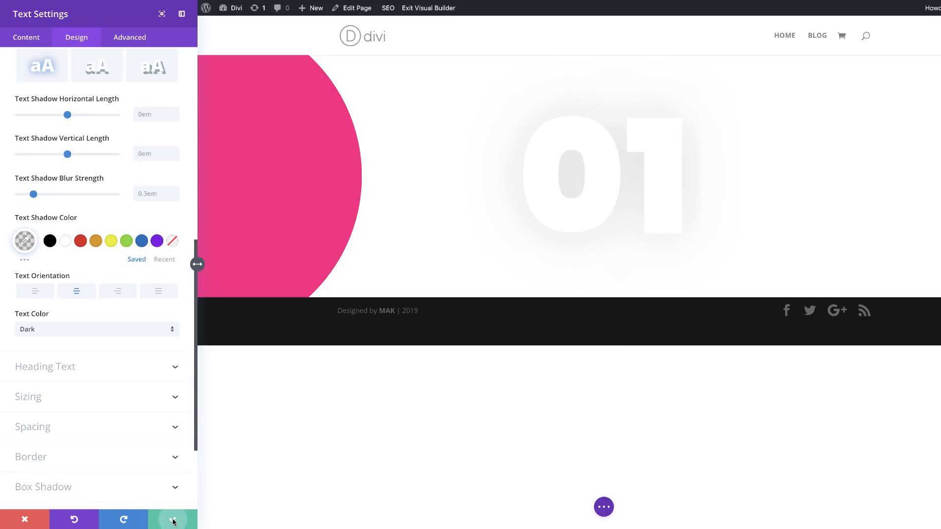
click(174, 522)
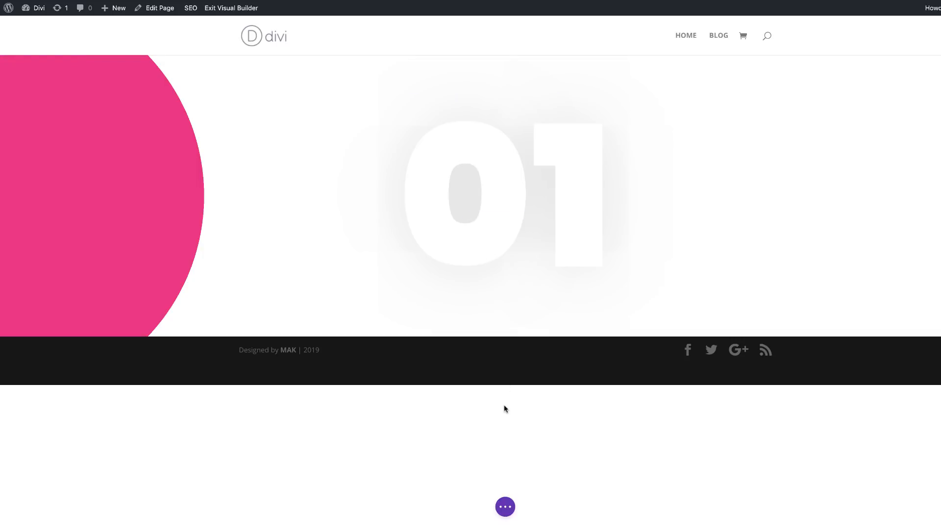
Step: Insert a new Text module directly below the "01" module in the same column
key(ctrl+space)
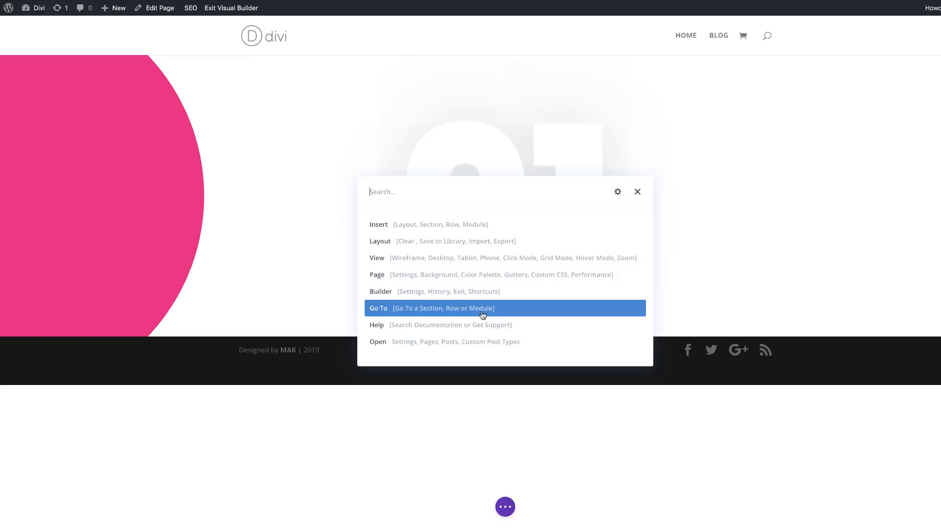
text(text)
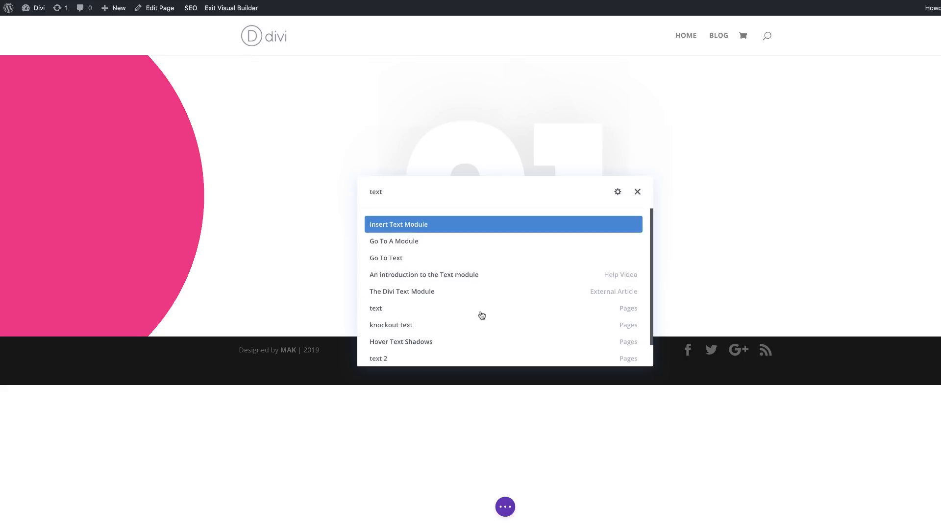
click(420, 224)
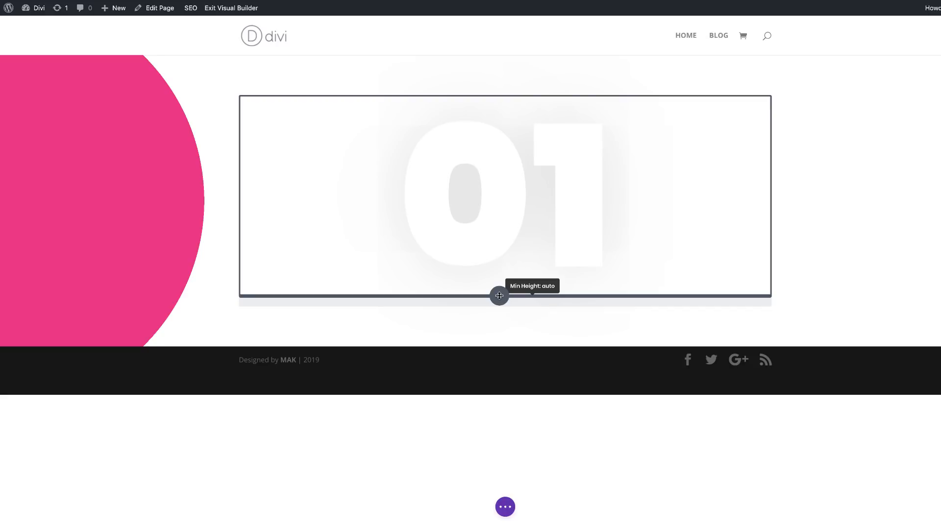
mouse_move(499, 295)
mouse_down()
mouse_move(504, 319)
mouse_move(504, 246)
mouse_move(505, 330)
mouse_move(506, 310)
mouse_up()
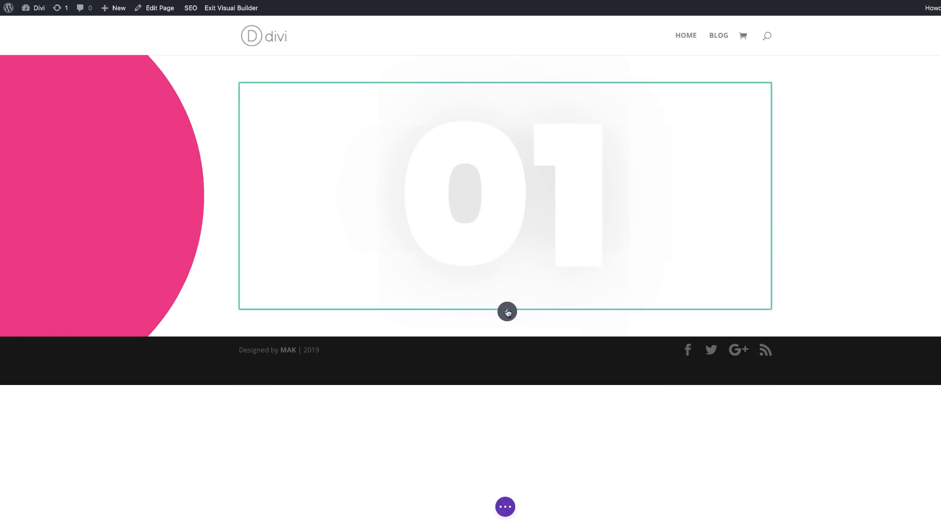
click(506, 186)
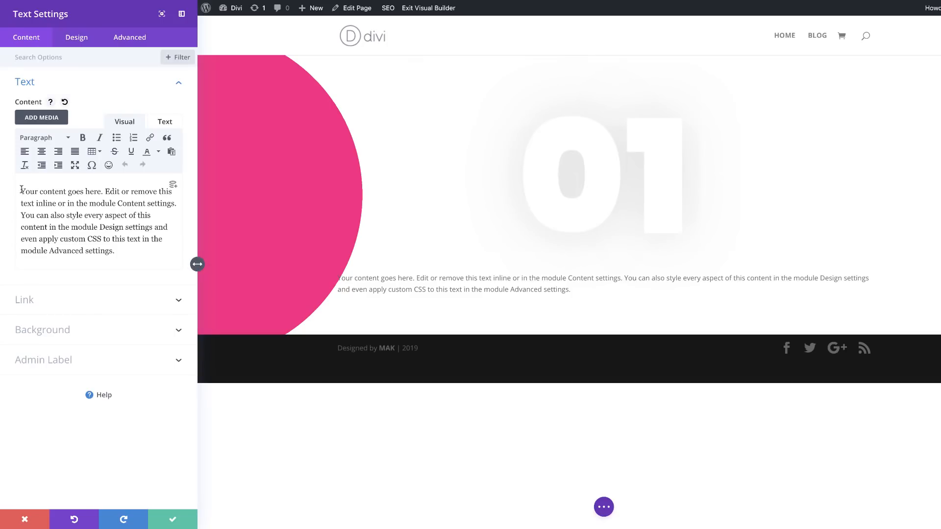
Step: Replace the new text module's placeholder content with "Services" and format it as Heading 2
drag(22, 190, 143, 265)
text(ser)
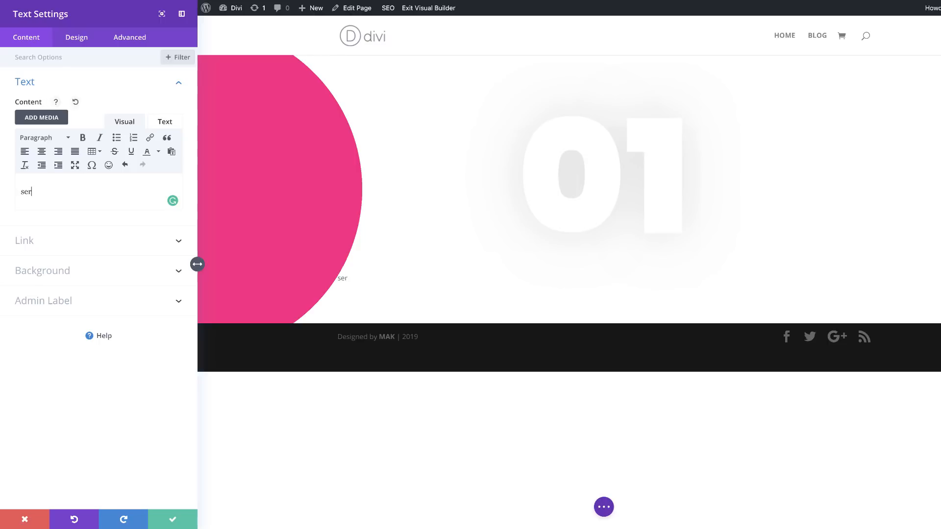
text(vices)
double_click(41, 191)
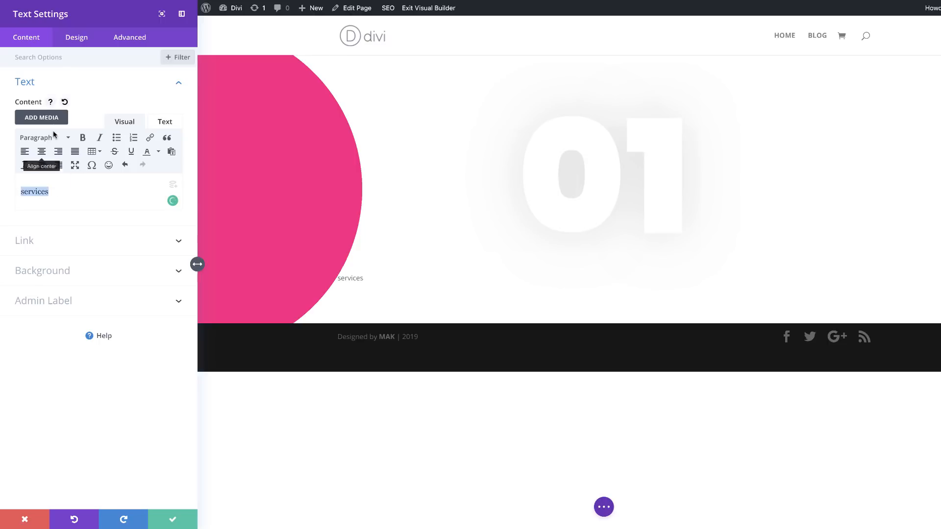
click(54, 138)
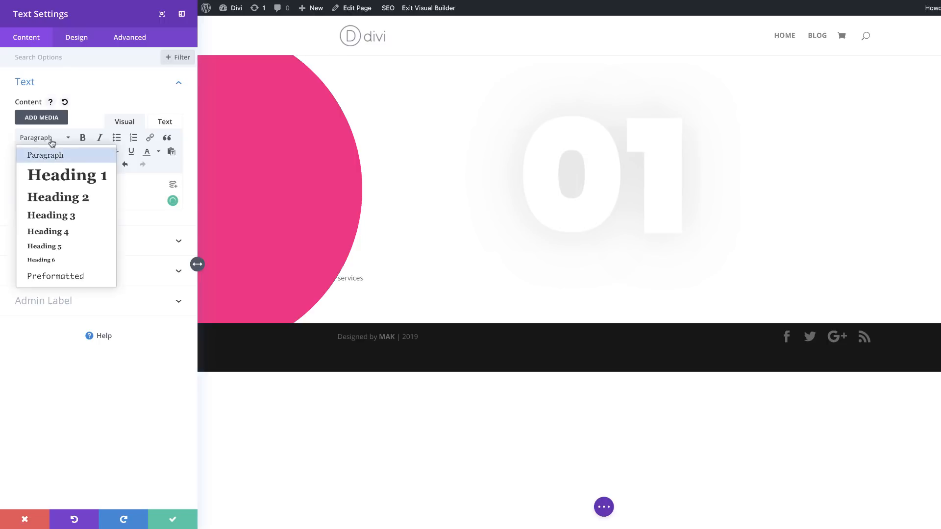
click(68, 198)
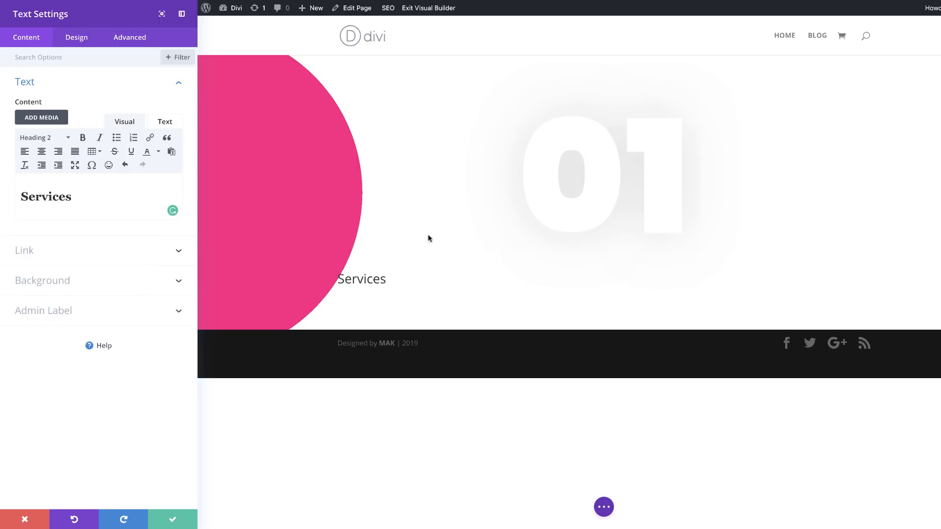
Step: Set the Heading 2 font of the "Services" module to Poppins with Bold weight
click(77, 38)
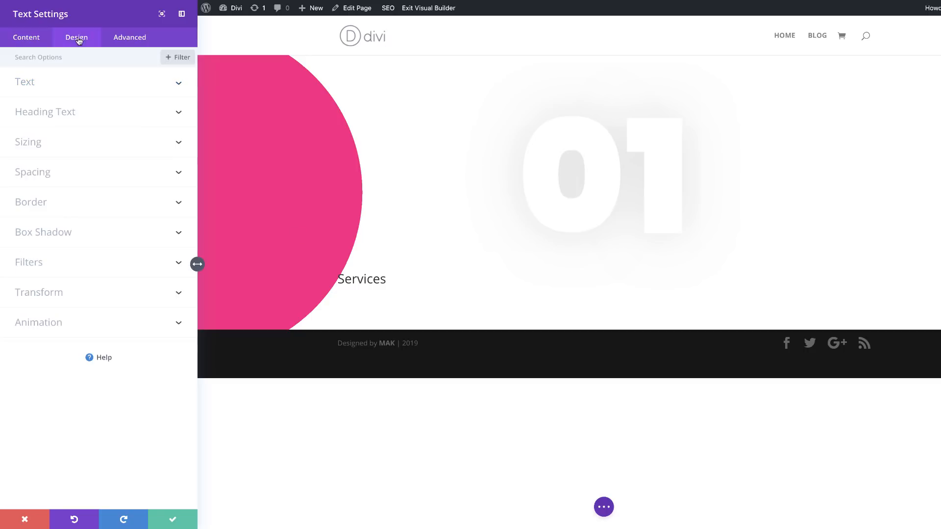
click(66, 117)
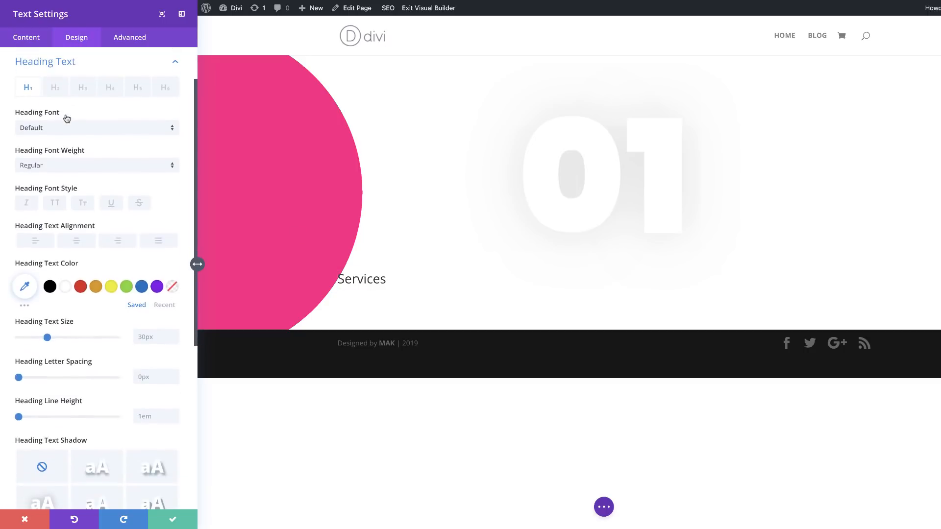
click(54, 91)
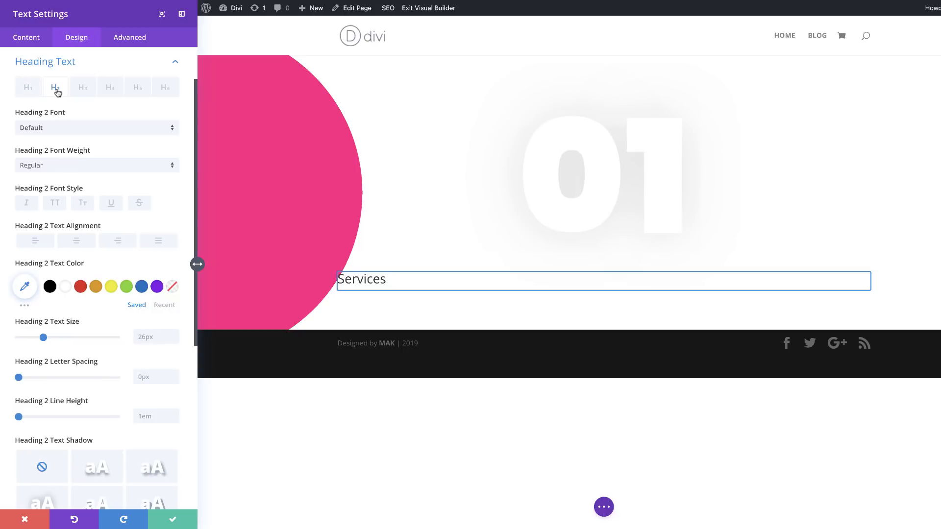
click(57, 131)
click(58, 114)
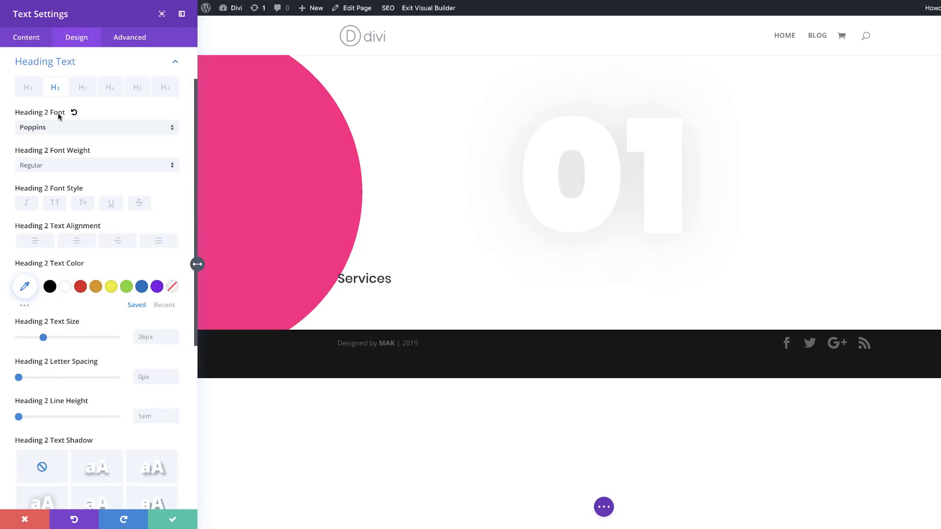
click(62, 167)
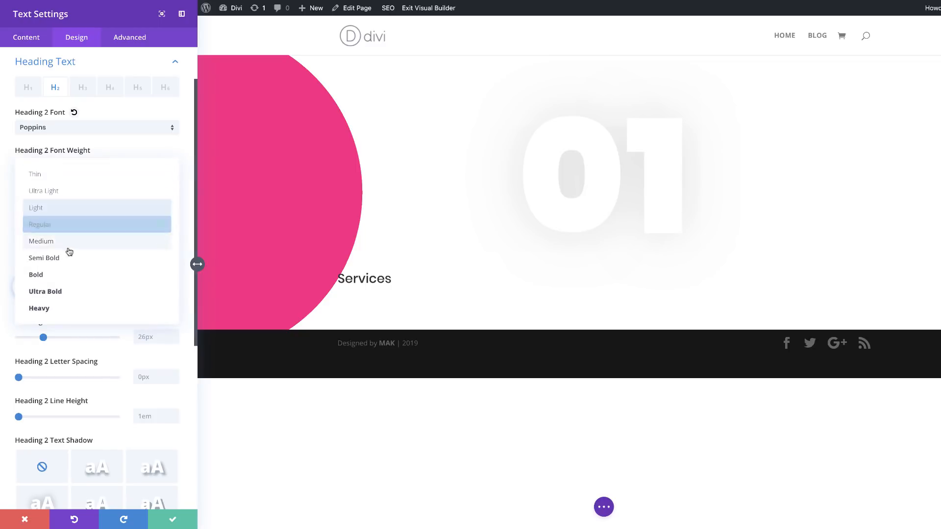
click(70, 279)
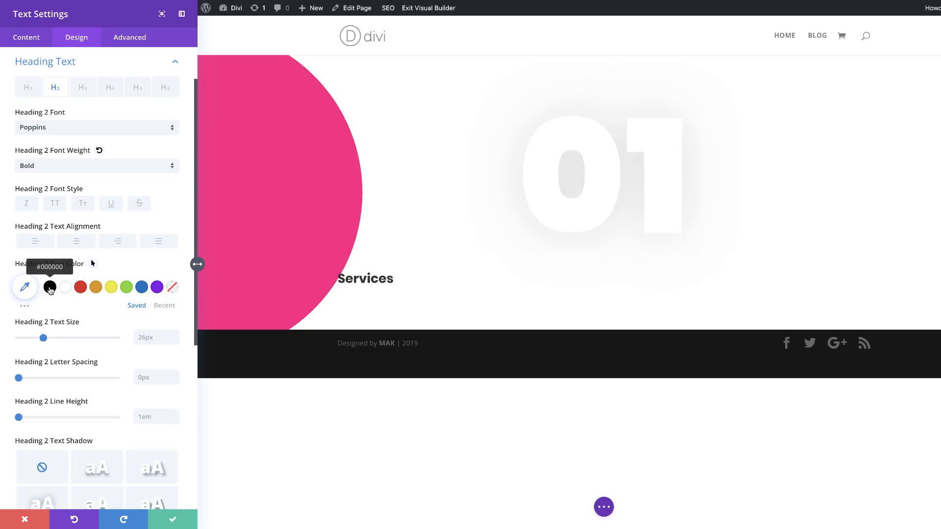
Step: Make the "Services" Heading 2 text black (#000000) and set its text size to 10vw
click(50, 288)
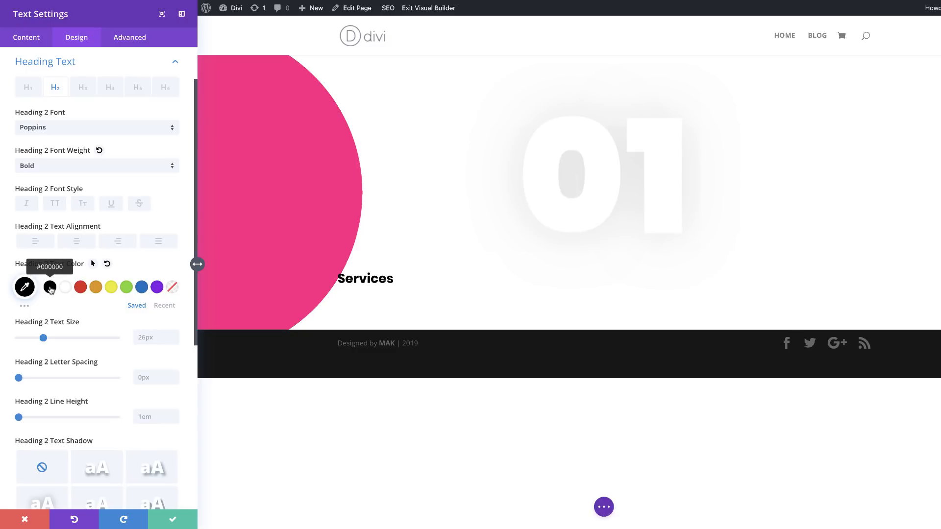
click(147, 338)
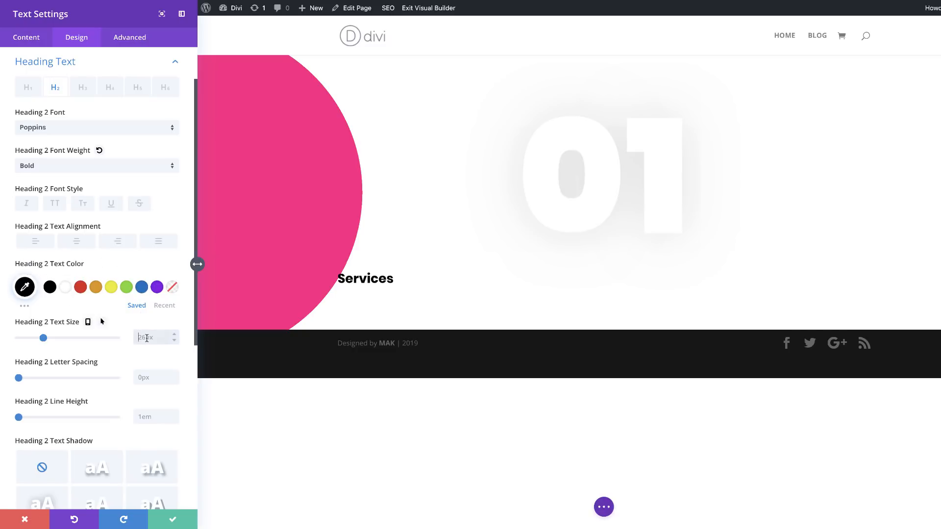
text(10vw)
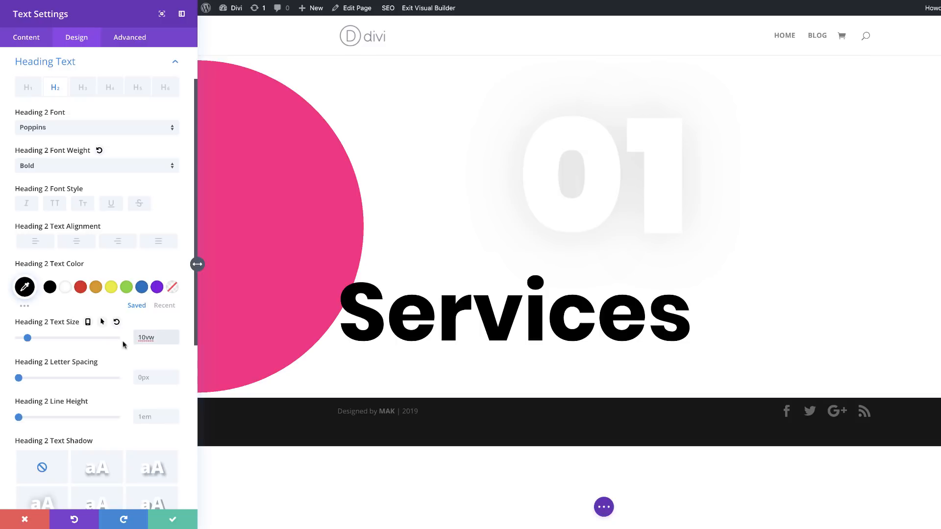
Step: Enable responsive sizes for the Heading 2 text, set the tablet size to 10vw, check the phone preview, and return to desktop
click(88, 321)
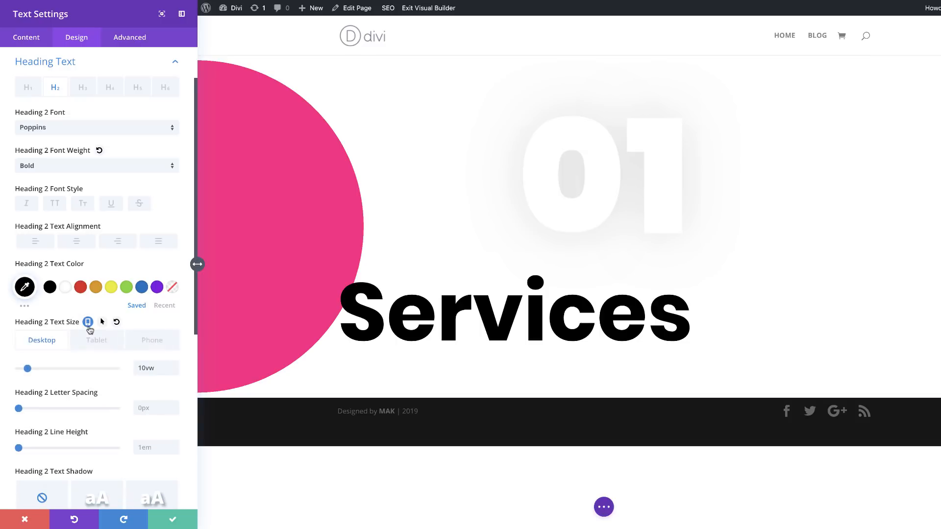
click(104, 343)
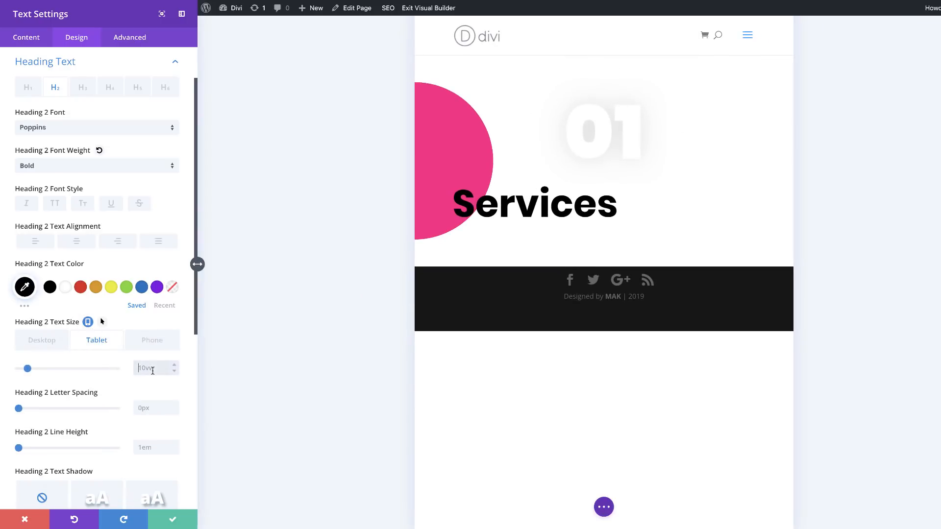
click(152, 368)
click(149, 341)
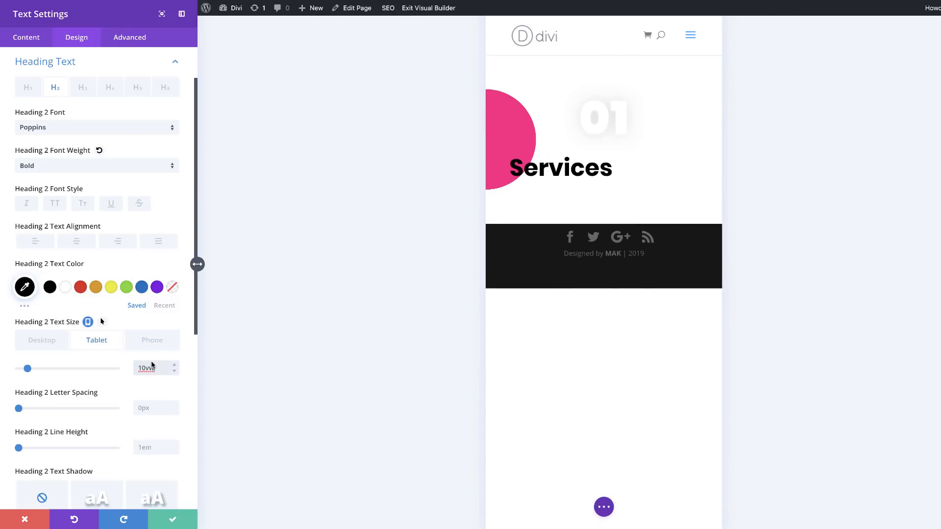
click(58, 342)
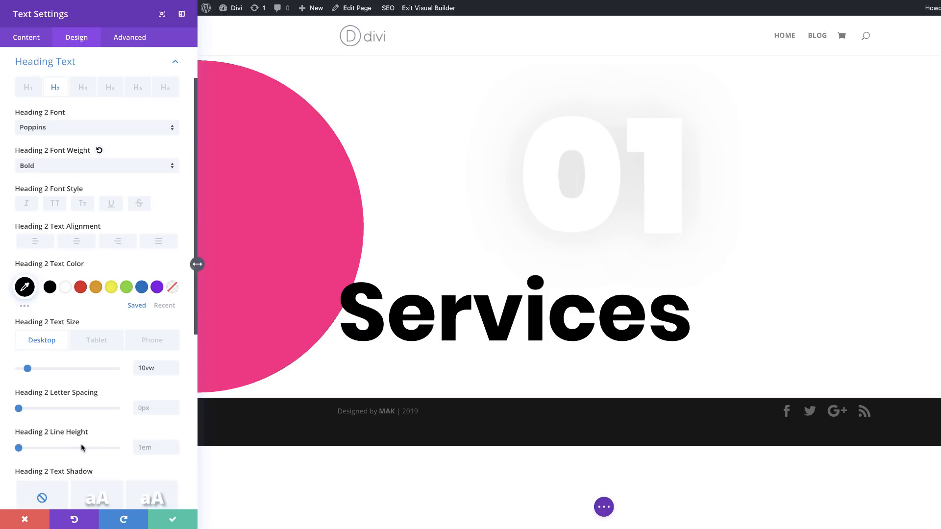
Step: Set the top custom margin of the "Services" text module to -8px
scroll(82, 447, down, 5)
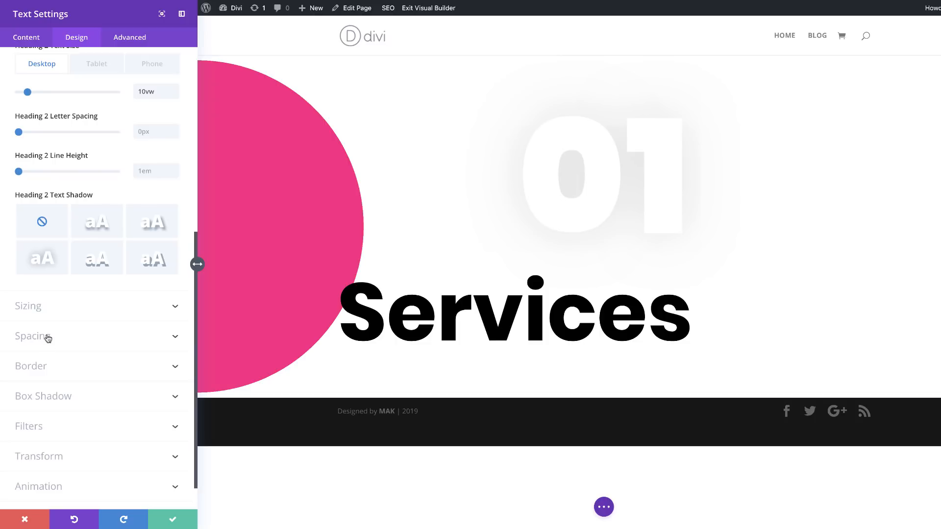
click(46, 338)
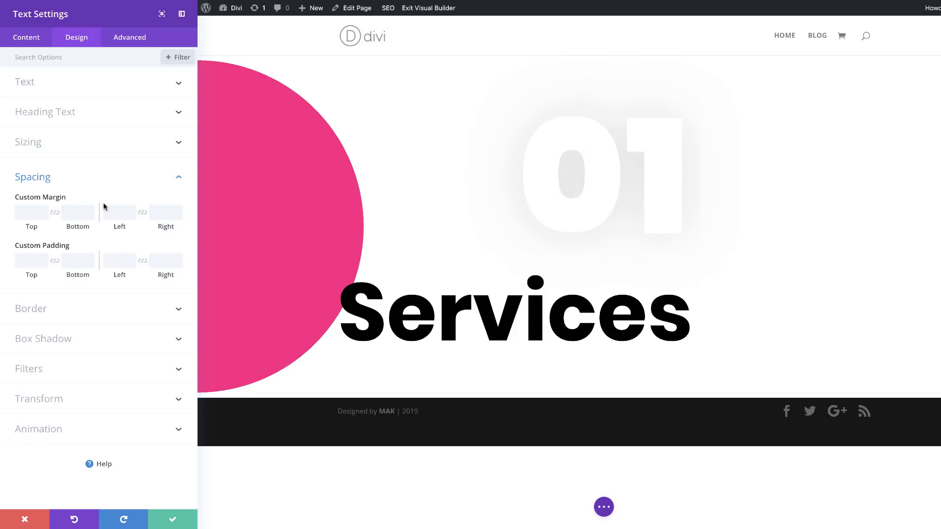
click(30, 212)
text(-8px)
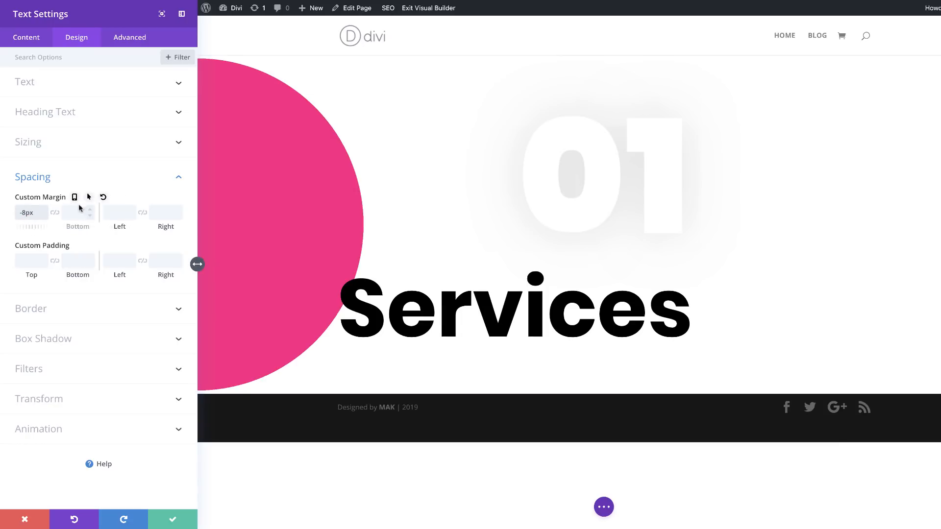
Step: Enable responsive margins for the "Services" module and set the top margin to -10vw on tablet and -12vw on phone
click(74, 196)
click(85, 217)
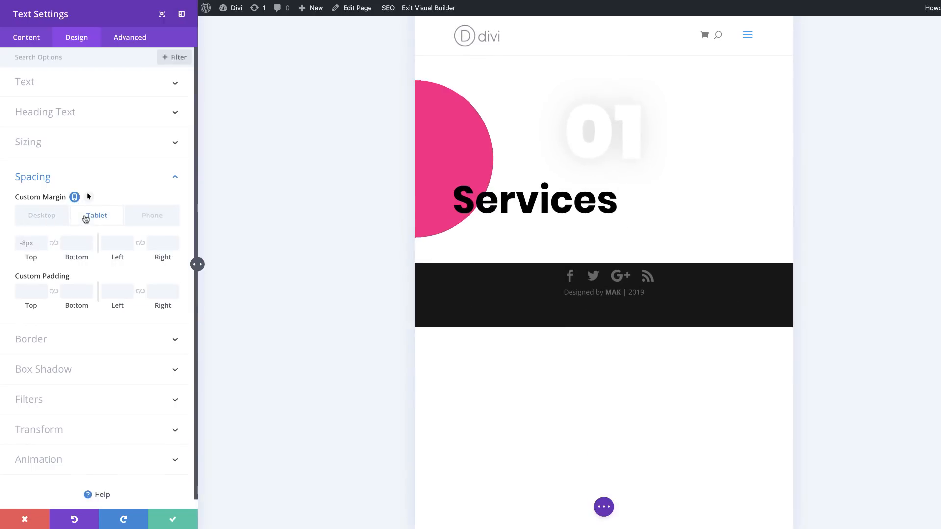
click(28, 242)
click(43, 246)
click(43, 246)
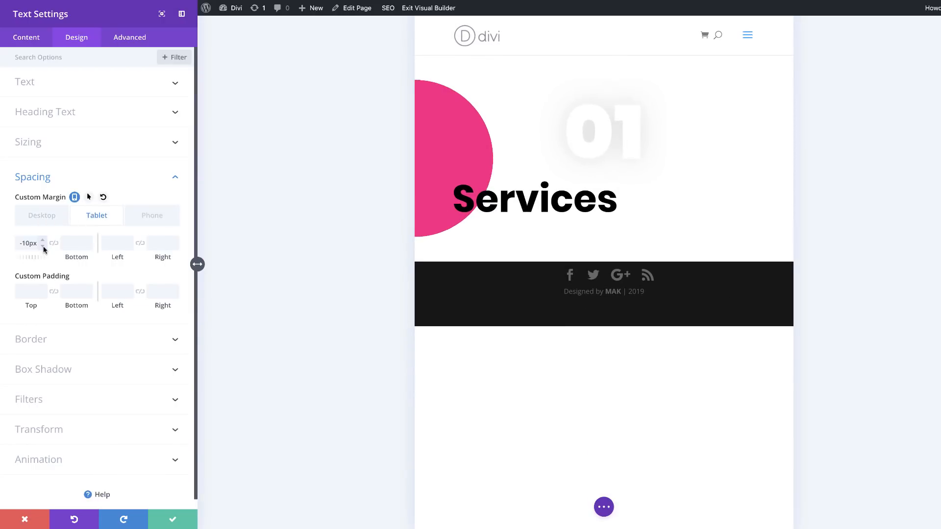
click(161, 216)
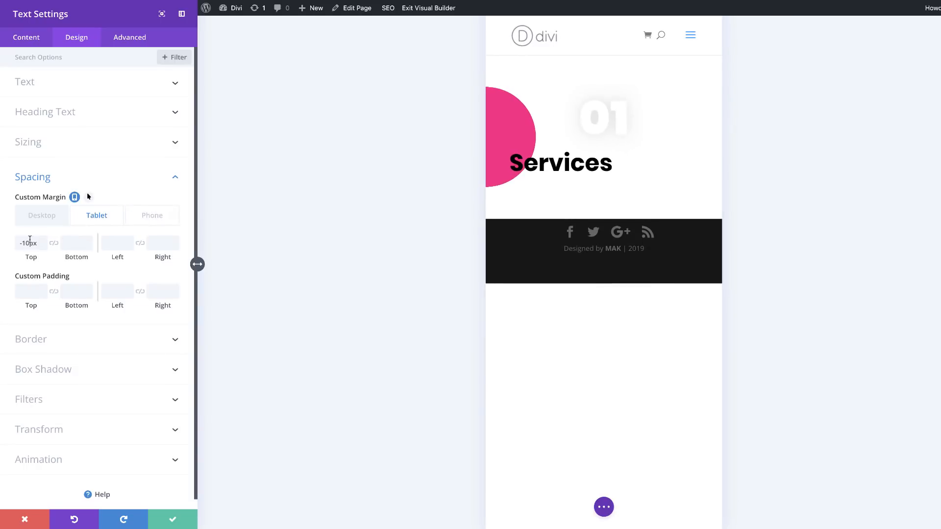
drag(30, 244, 38, 245)
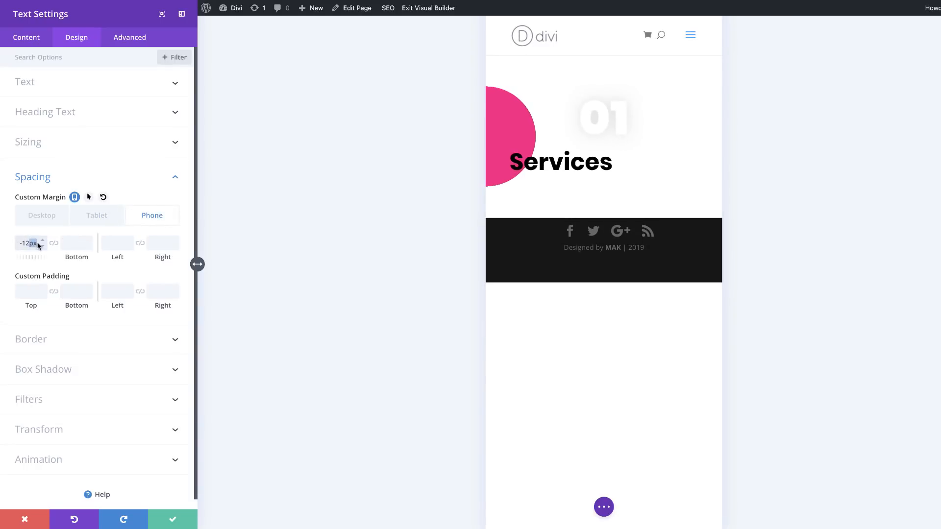
text(V)
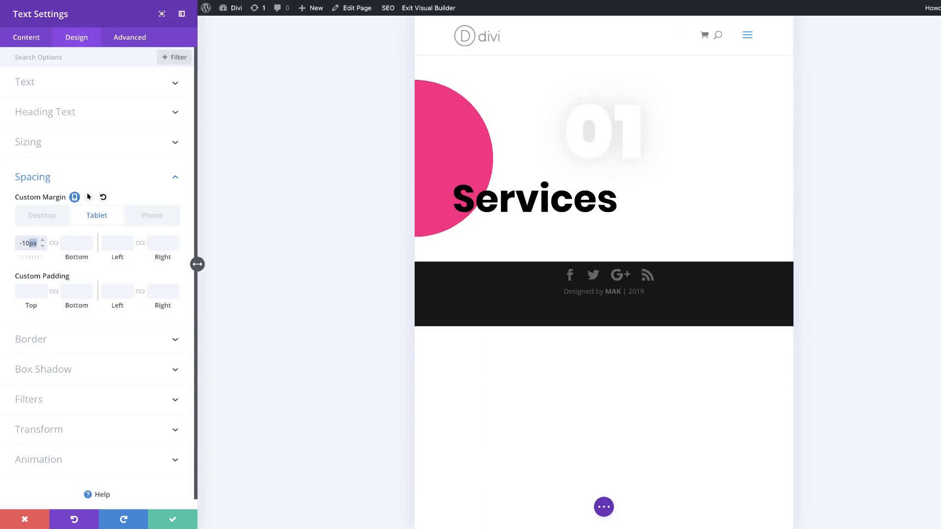
text(vw)
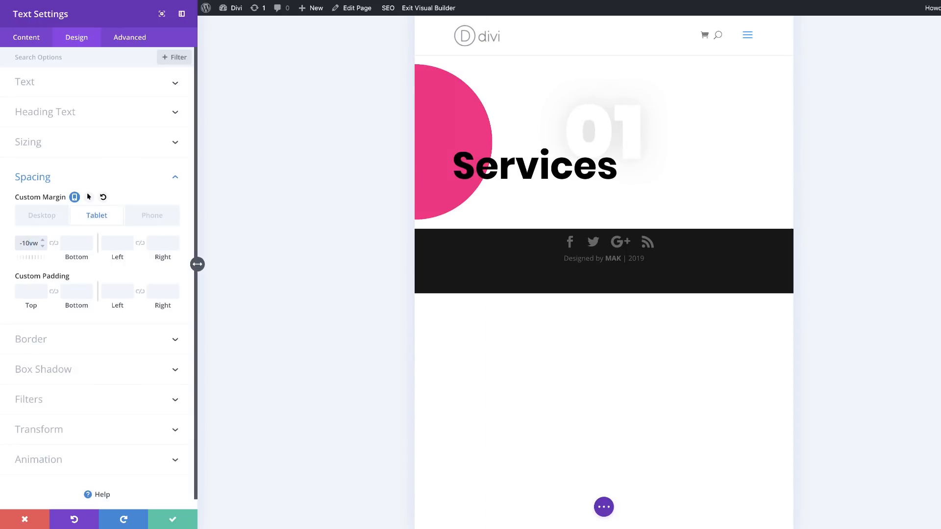
Step: Set the desktop top margin of the "Services" module to -8vw and save the module settings
click(45, 217)
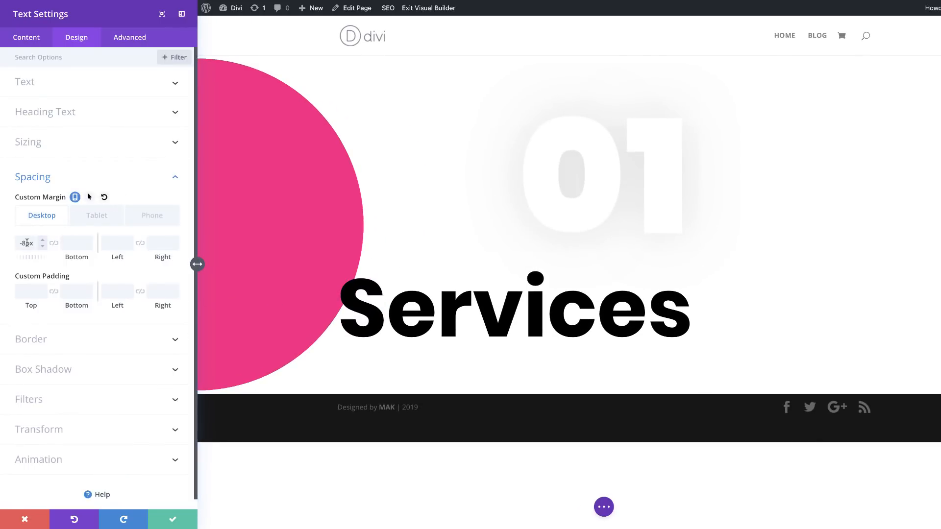
drag(26, 244, 42, 245)
text(vw)
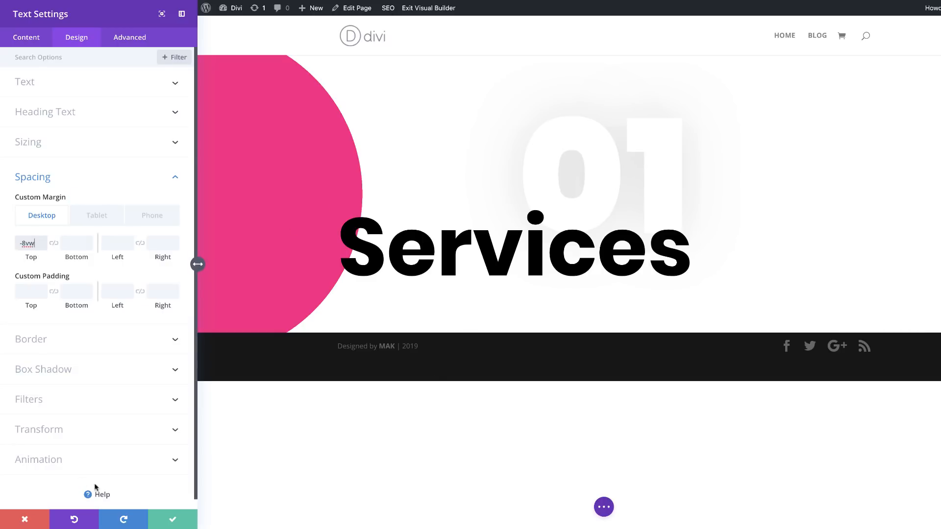
click(174, 520)
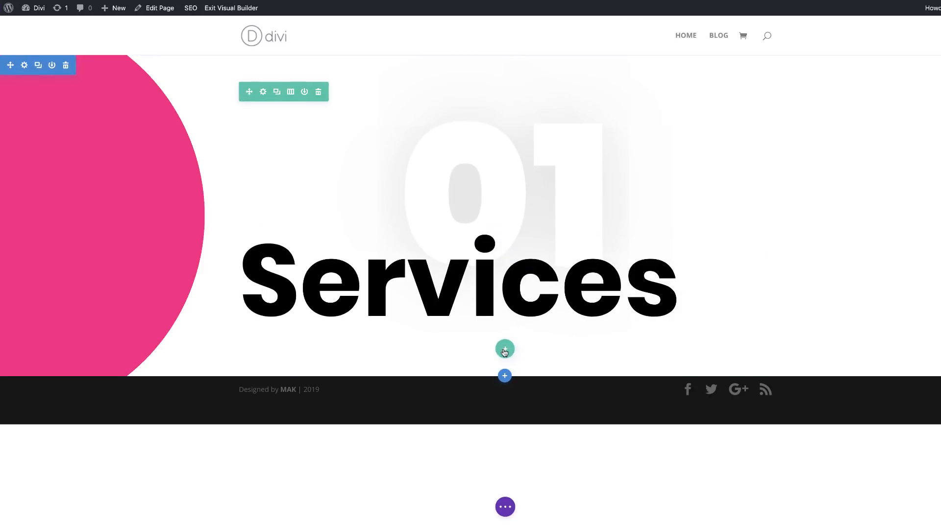
Step: Add a row with two equal columns below the "Services" heading without inserting a module
click(505, 349)
click(522, 173)
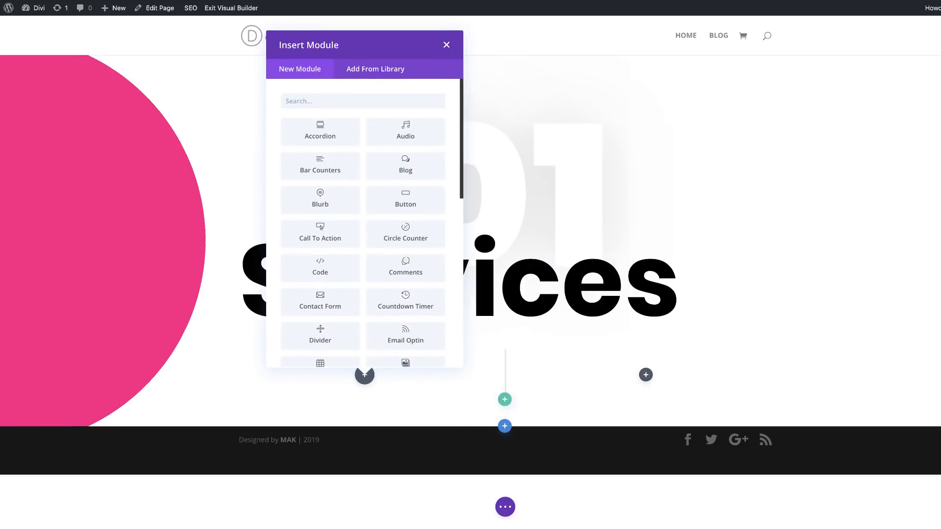
click(445, 45)
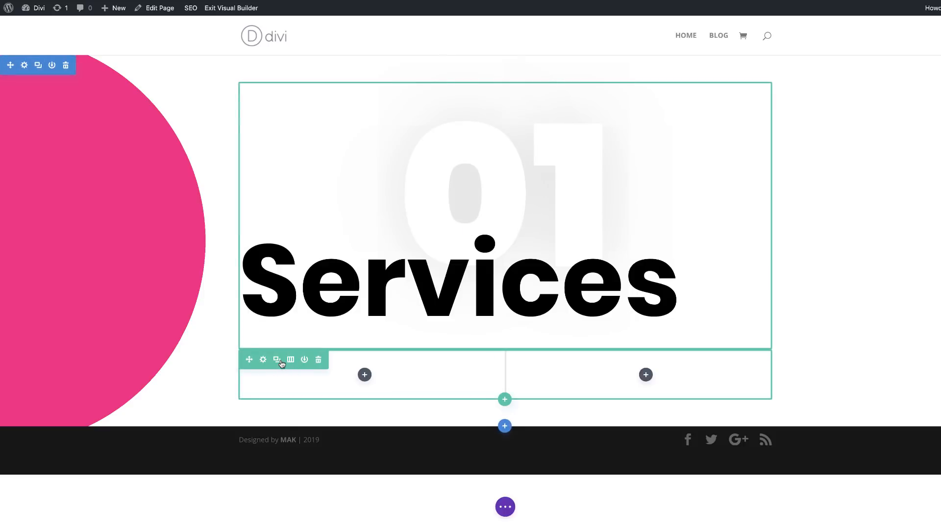
Step: Add a background gradient to the new two-column row with #3239ff as its first color
click(263, 359)
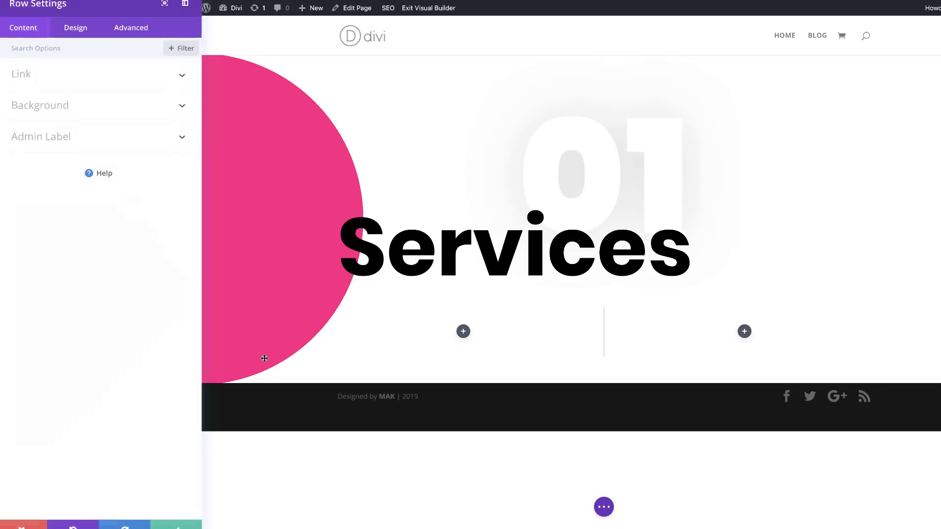
click(66, 117)
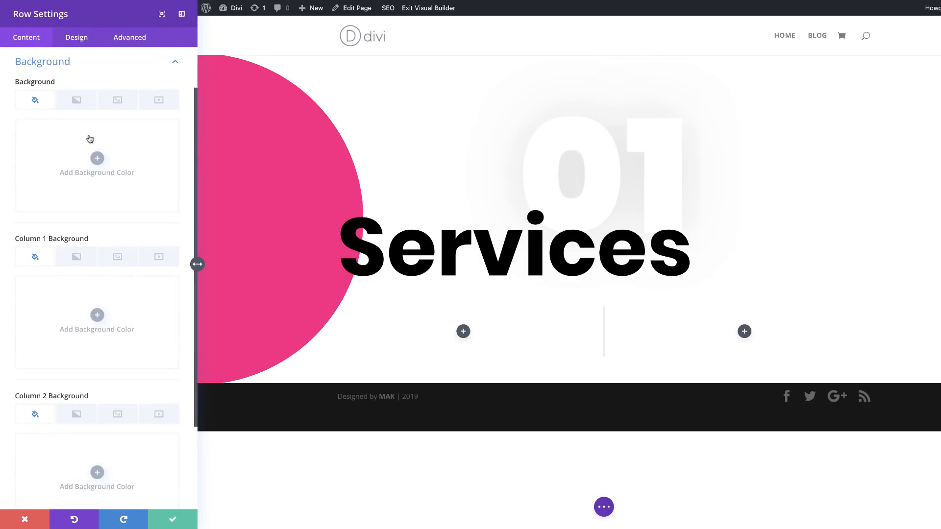
click(76, 103)
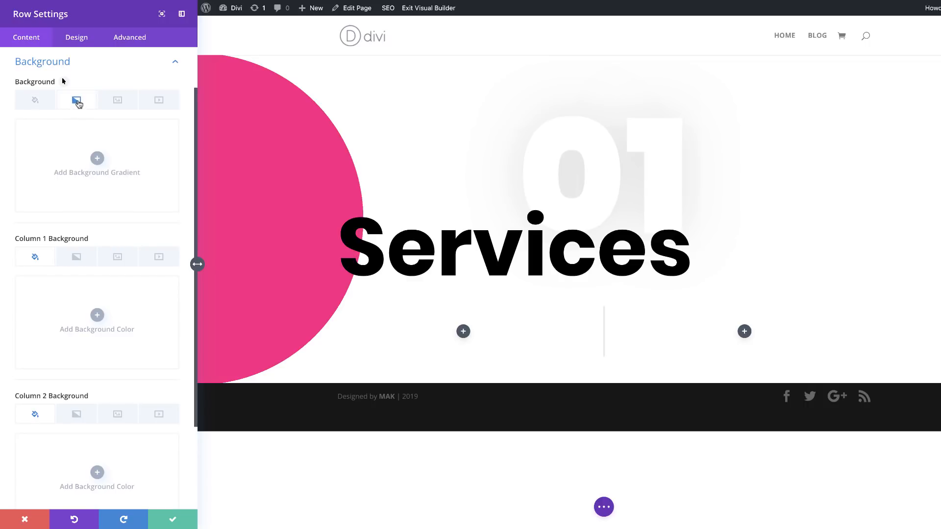
click(96, 158)
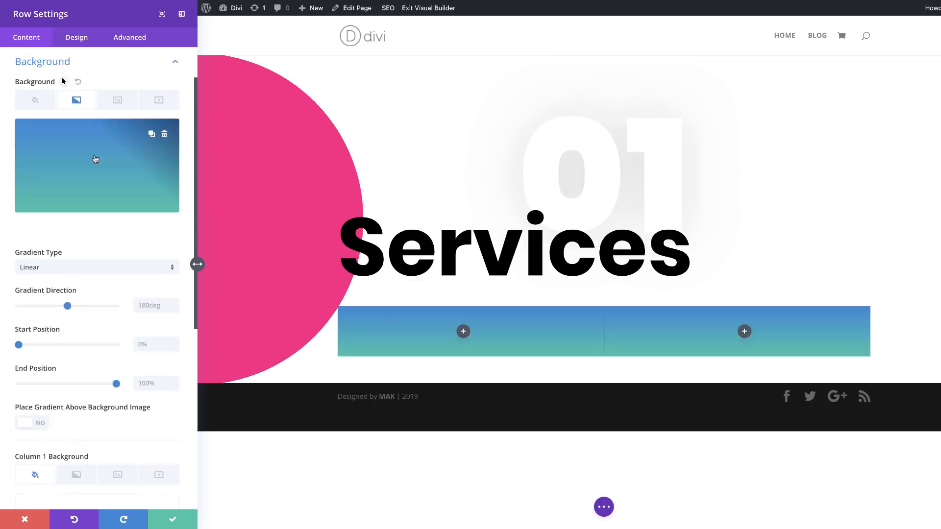
click(22, 229)
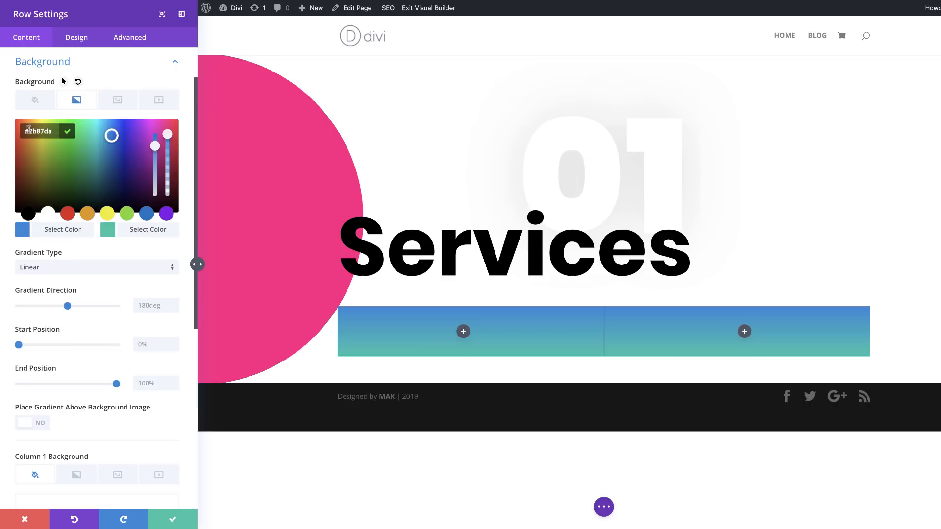
drag(29, 129, 51, 130)
key(ctrl+v)
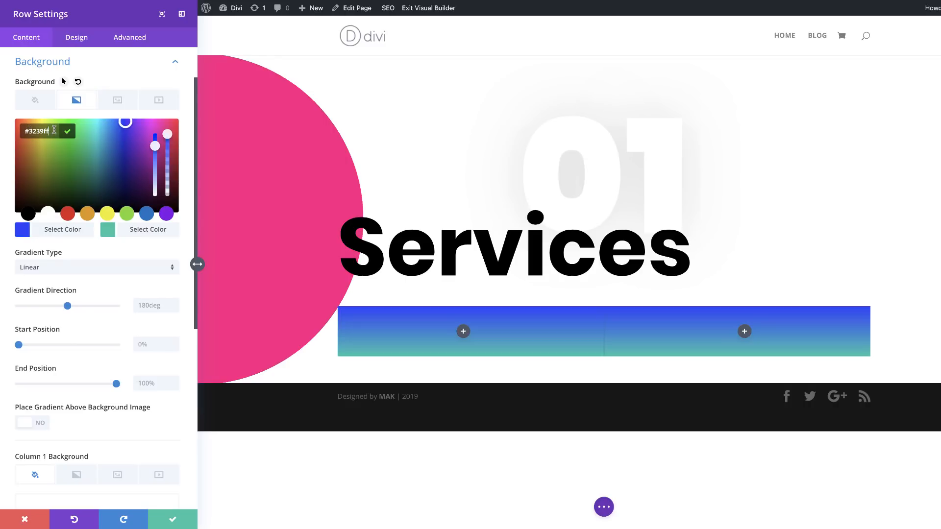
Step: Make the row gradient's second color fully transparent white, rgba(255,255,255,0)
click(112, 233)
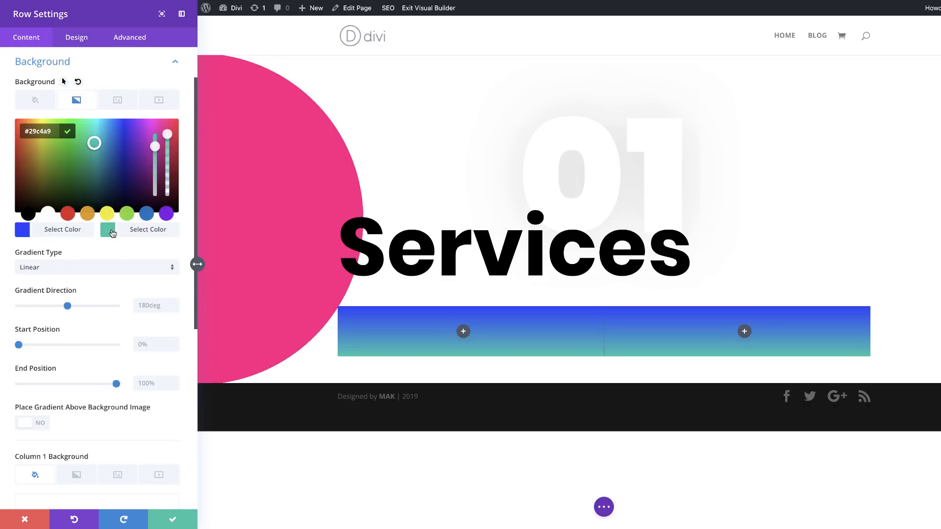
click(48, 214)
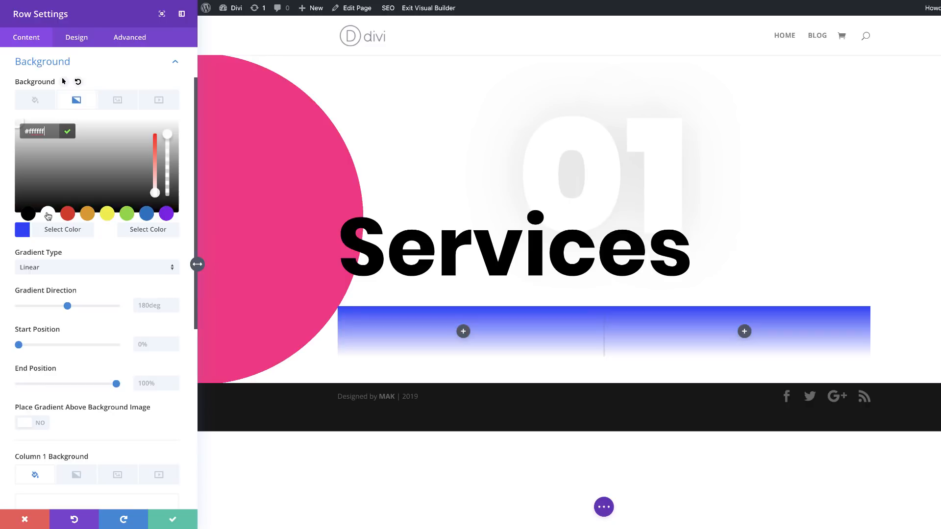
drag(167, 135, 171, 215)
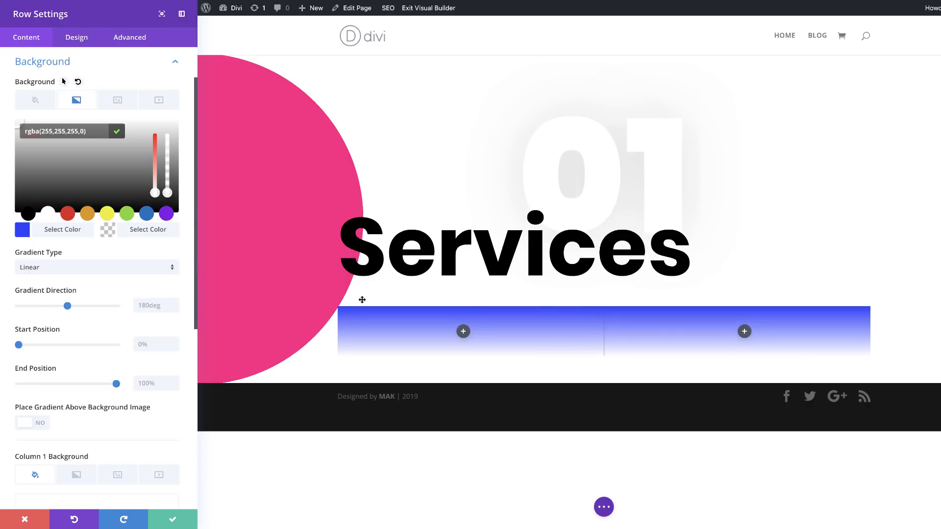
Step: Make the row gradient Radial with direction Right, and set its start and end positions to 30%
click(107, 271)
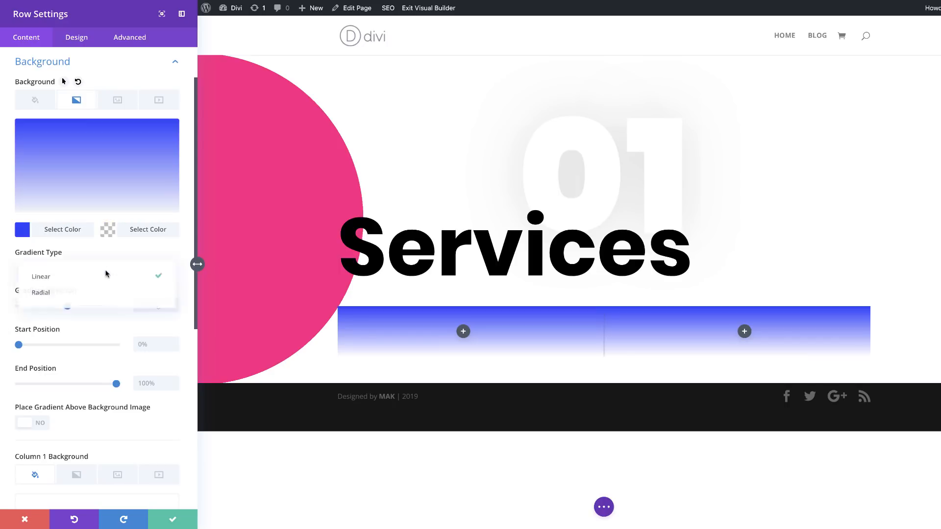
click(93, 294)
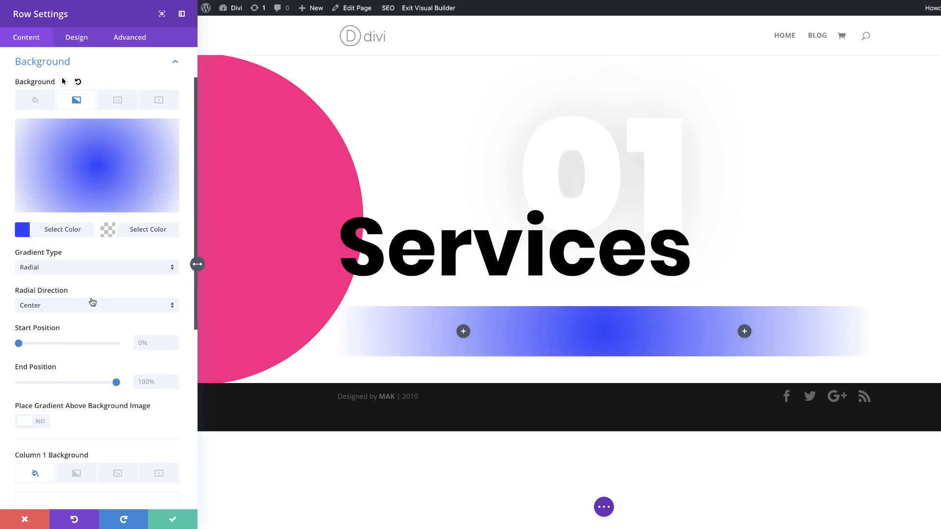
click(77, 305)
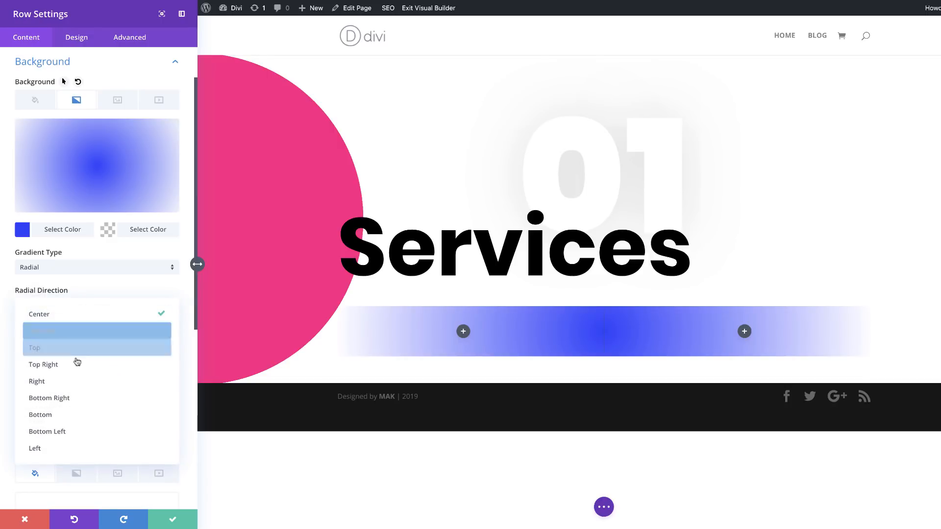
click(72, 380)
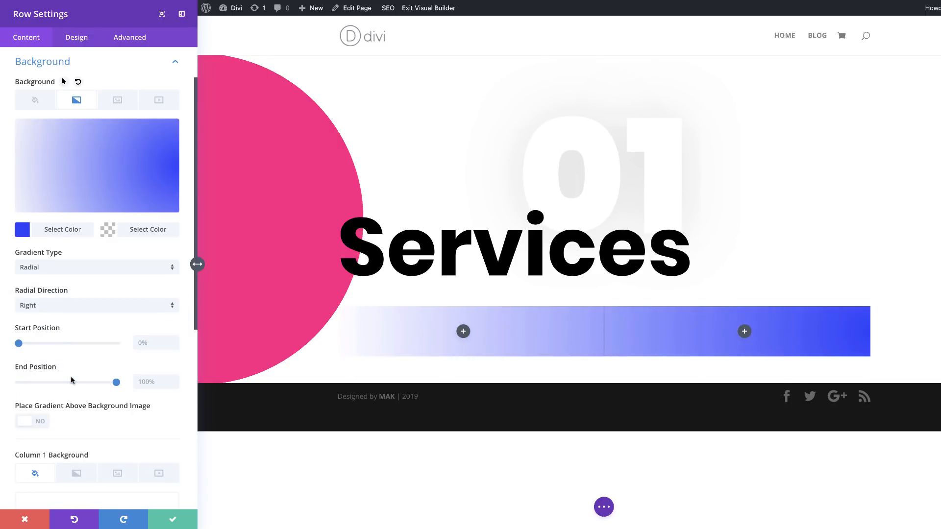
click(153, 343)
text(30)
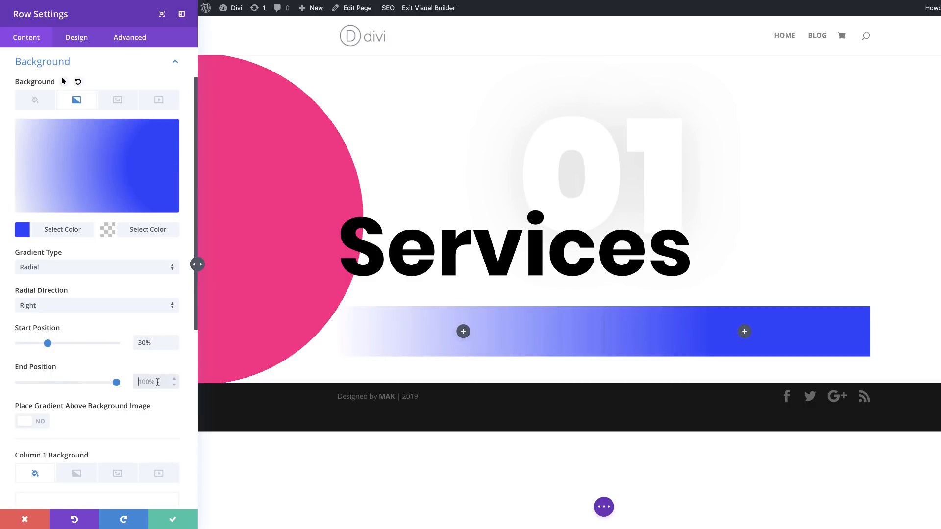
text(30)
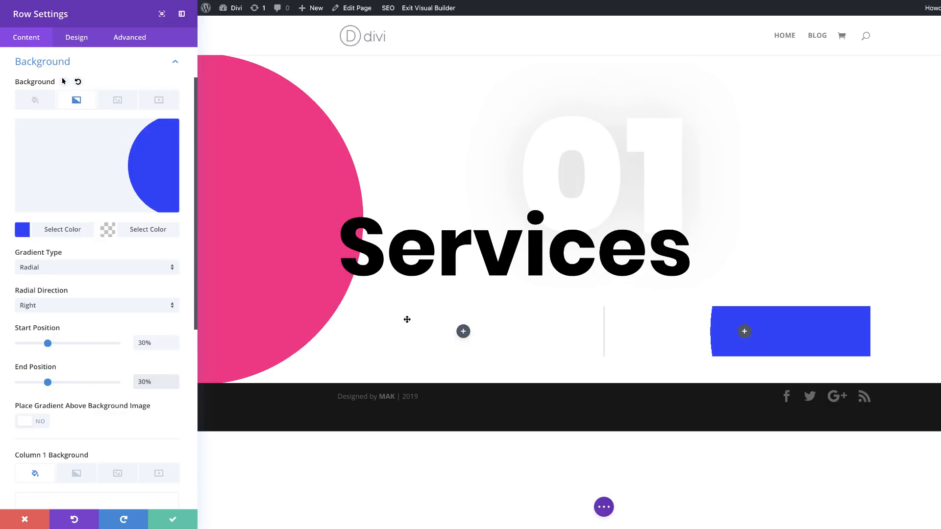
Step: Set the two-column row's max width to 100% and give it a custom gutter width of 1
click(77, 38)
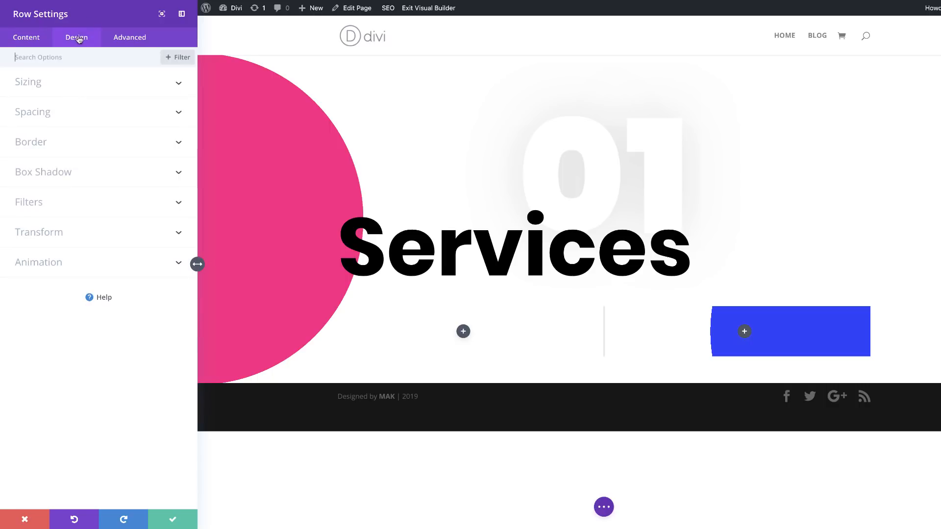
click(43, 88)
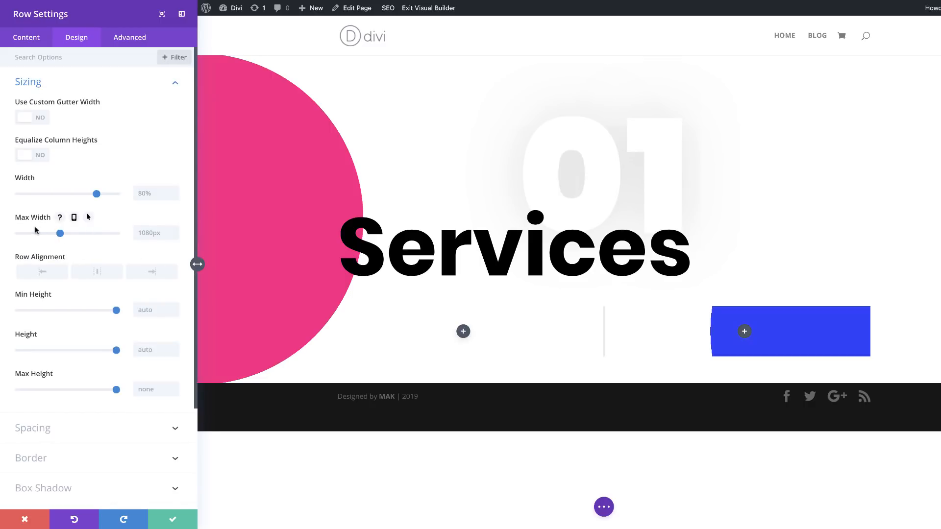
double_click(148, 232)
text(100)
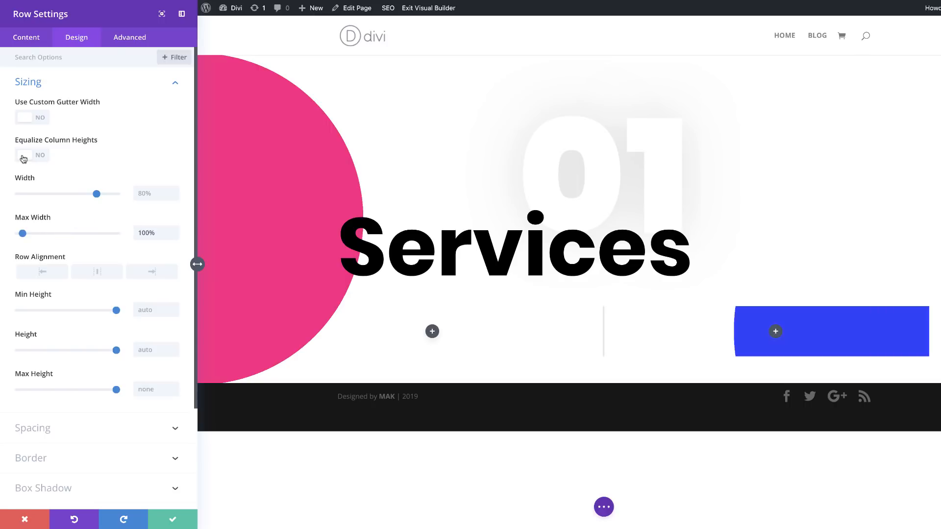
click(43, 119)
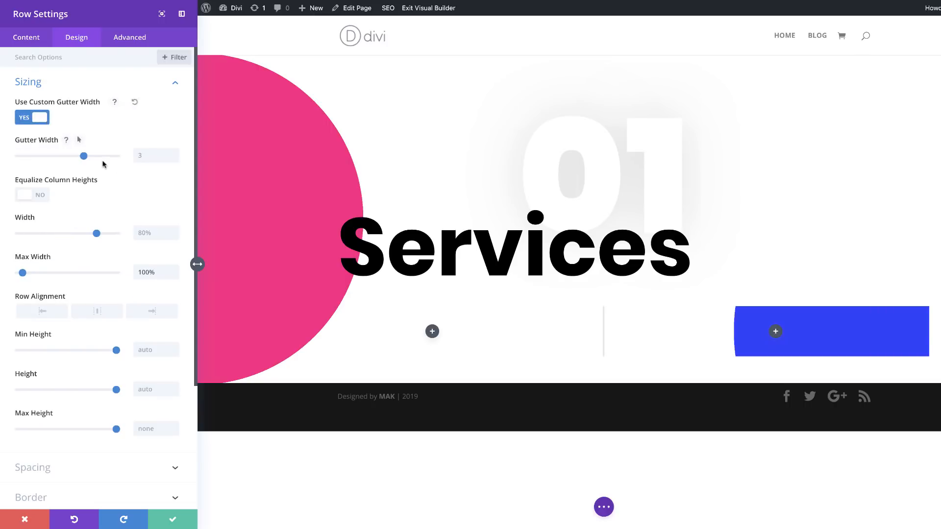
drag(85, 158, 19, 156)
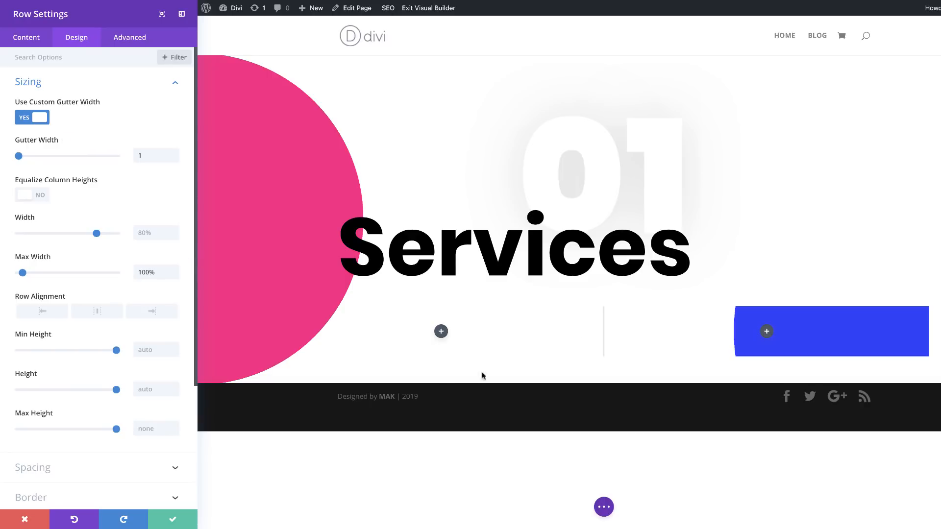
Step: Set the two-column row's left and right custom padding to 15vw, linked together
scroll(147, 457, down, 1)
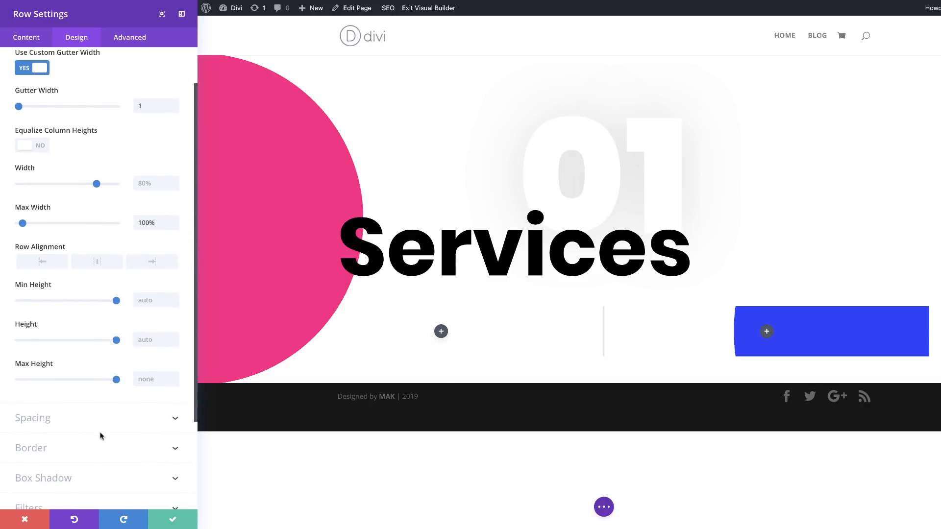
scroll(83, 424, down, 3)
click(84, 423)
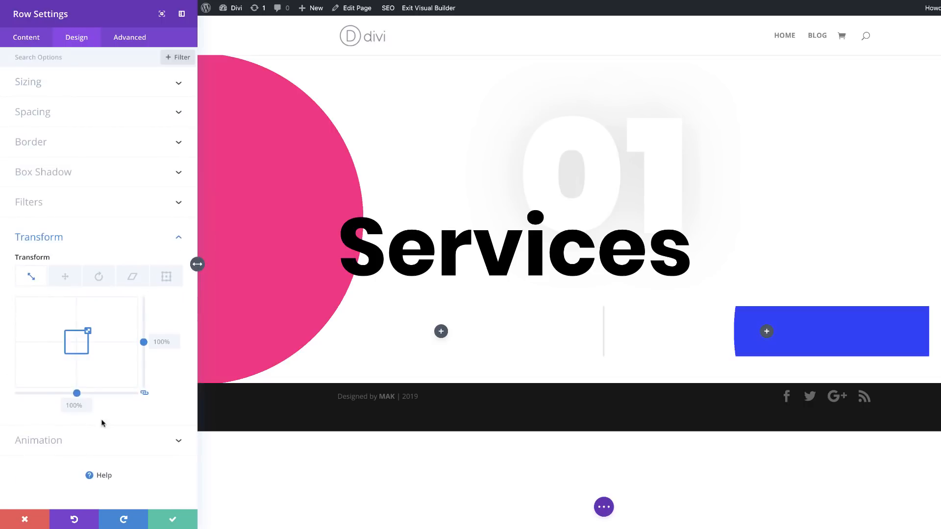
click(32, 112)
click(117, 163)
text(15vw)
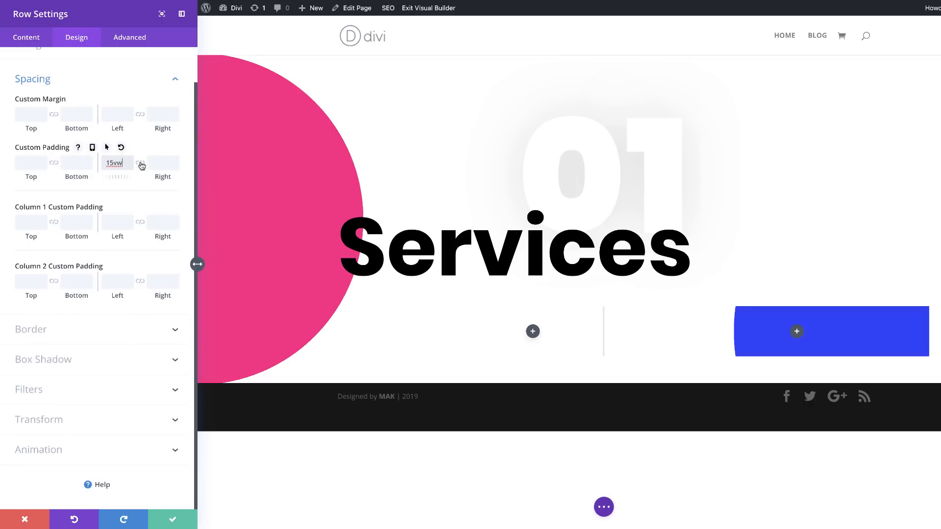
click(141, 165)
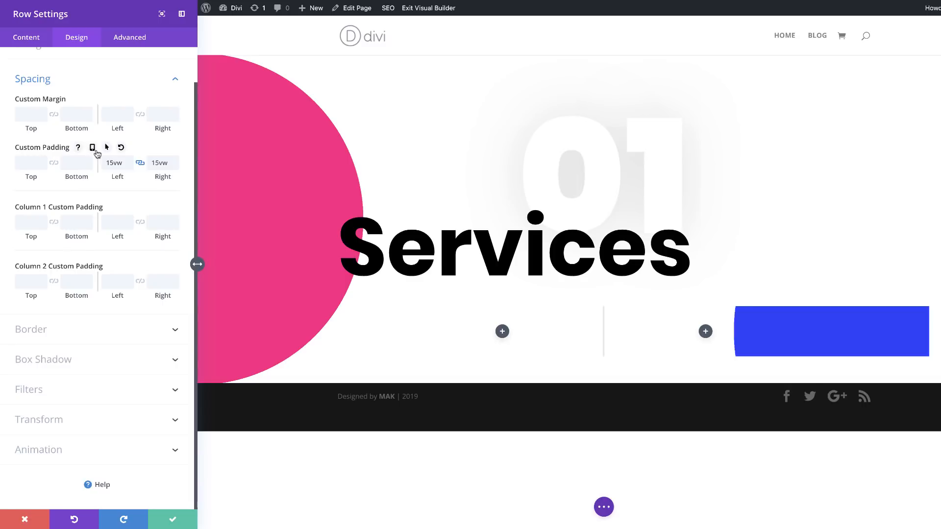
Step: Set the row's left and right padding to 0vw for tablet and phone
click(93, 149)
click(104, 166)
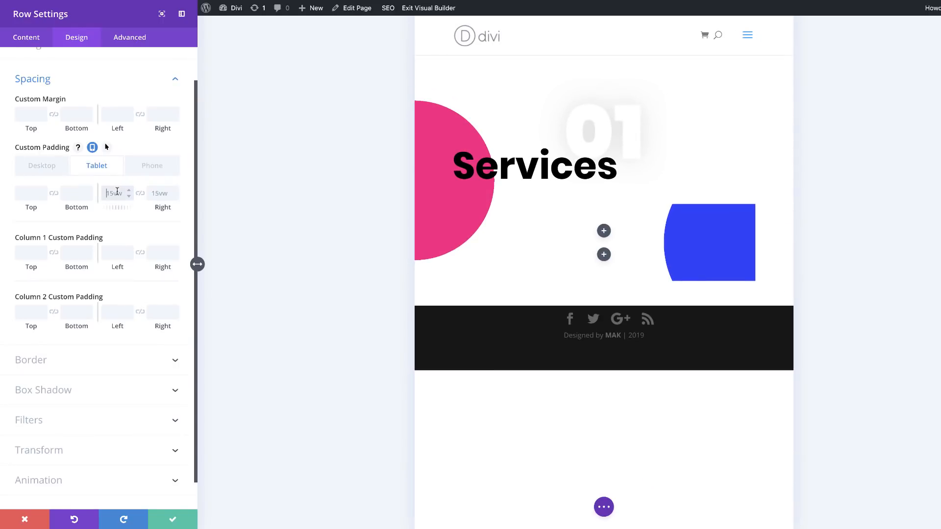
text(0vw)
click(141, 195)
click(145, 168)
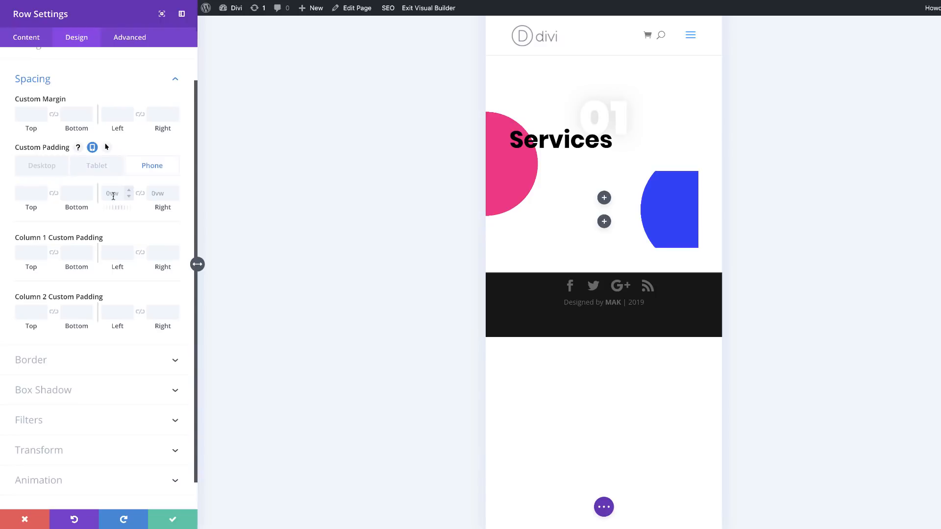
click(112, 194)
click(141, 195)
click(51, 172)
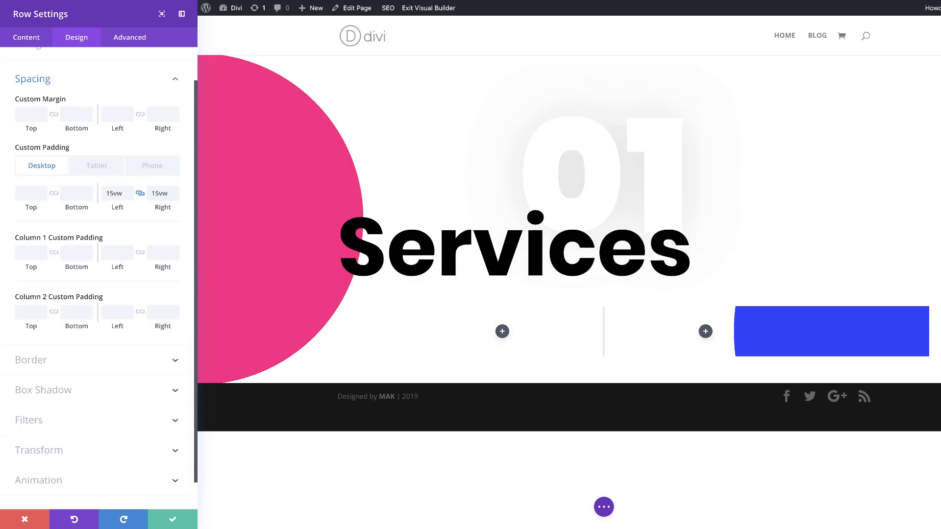
Step: Add "display: flex;" to the row's Main Element custom CSS and save the row settings
click(108, 38)
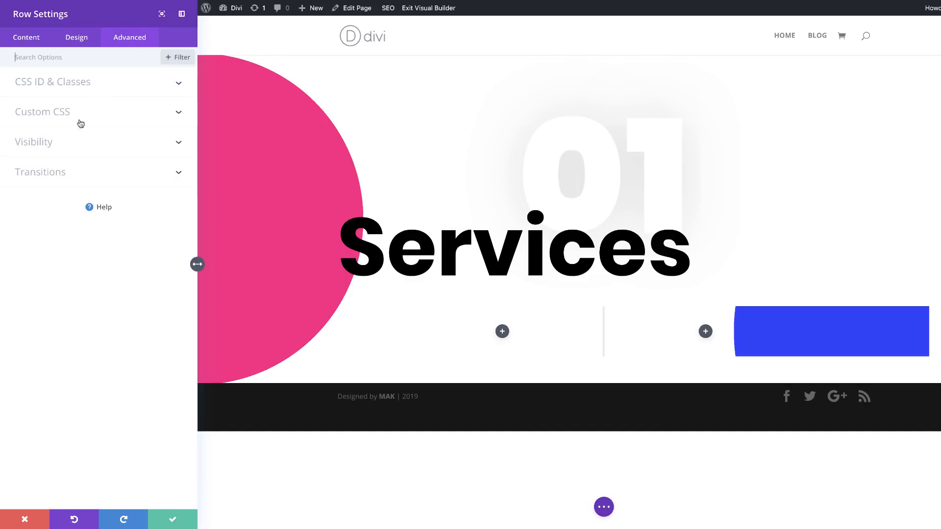
click(60, 120)
click(58, 190)
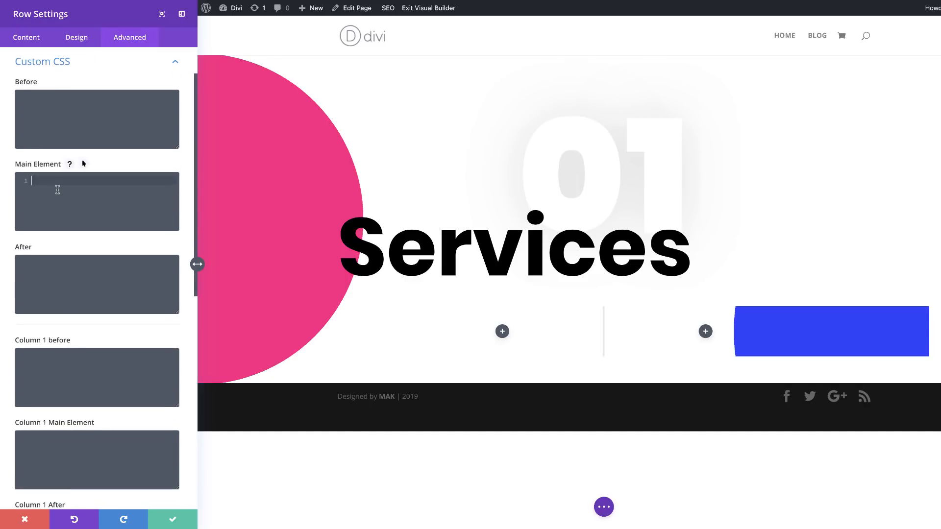
text(display: flex;)
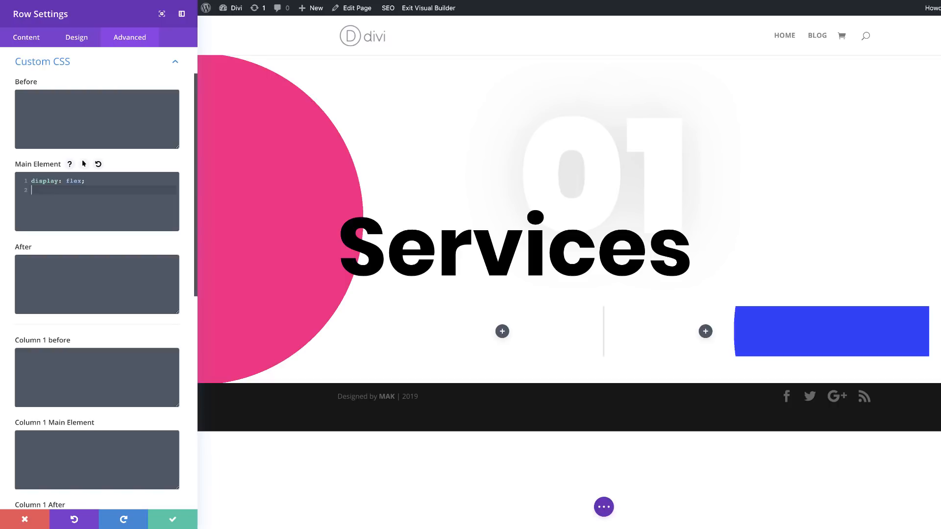
click(171, 521)
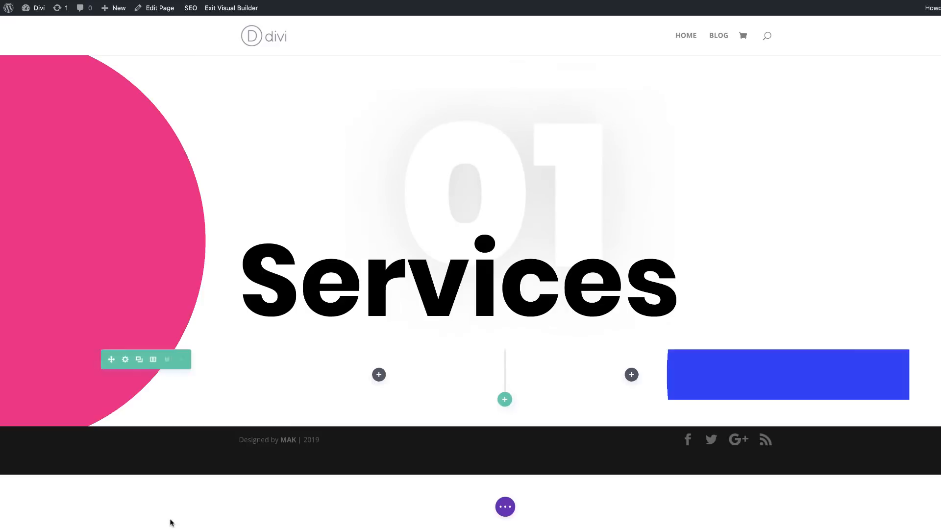
Step: Insert a Text module in the first column of the two-column row
click(379, 375)
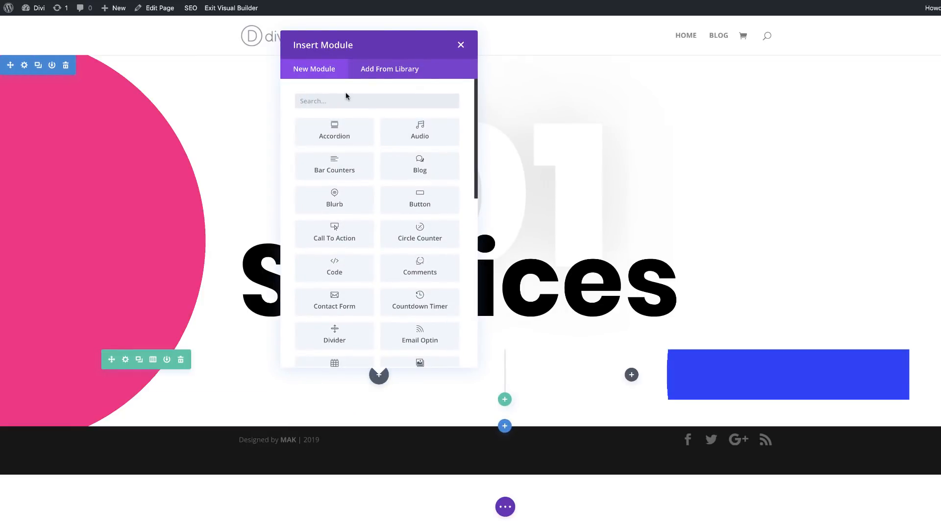
text(text)
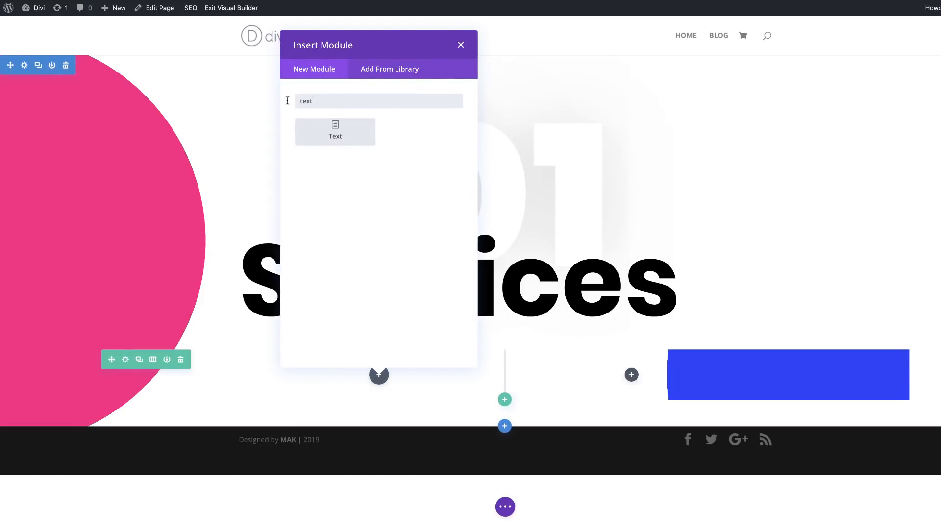
click(335, 135)
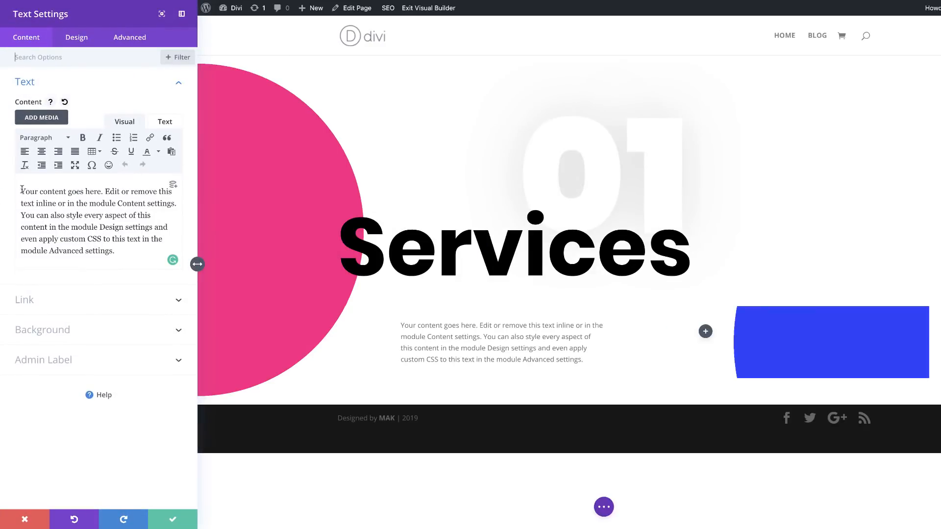
Step: Replace the module's placeholder text with "Service 3" and "learn more" on a separate line below it
drag(20, 190, 139, 260)
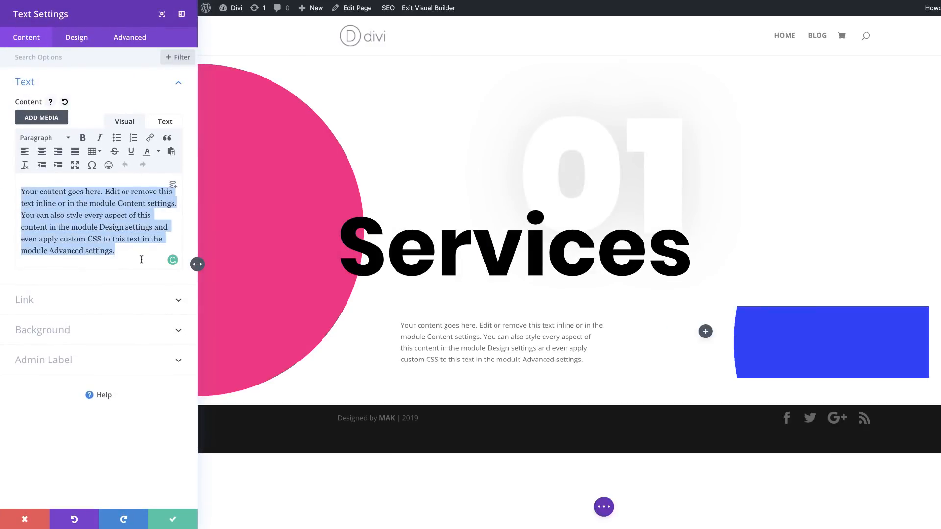
key(BackSpace)
text(Service)
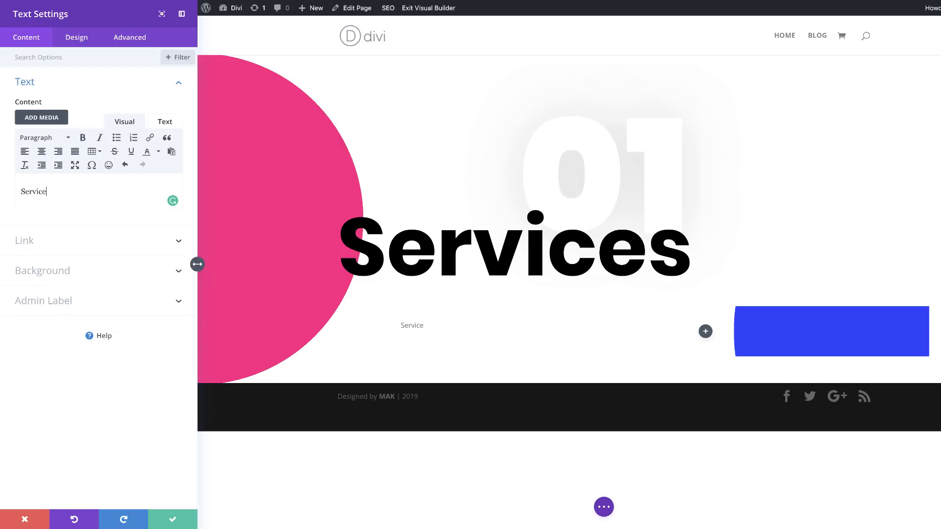
text( 3)
key(Return)
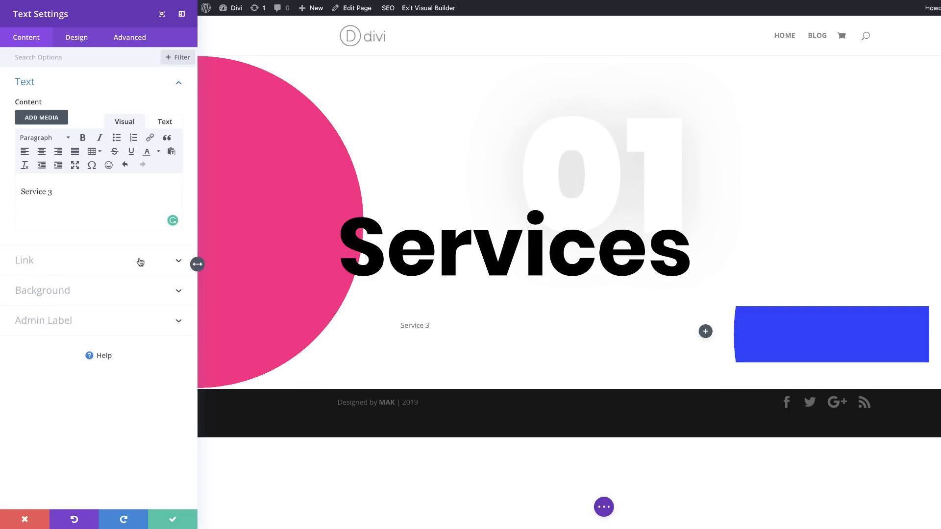
text(learn more)
Step: Link the "learn more" text to # with New window as its target
drag(67, 211, 15, 211)
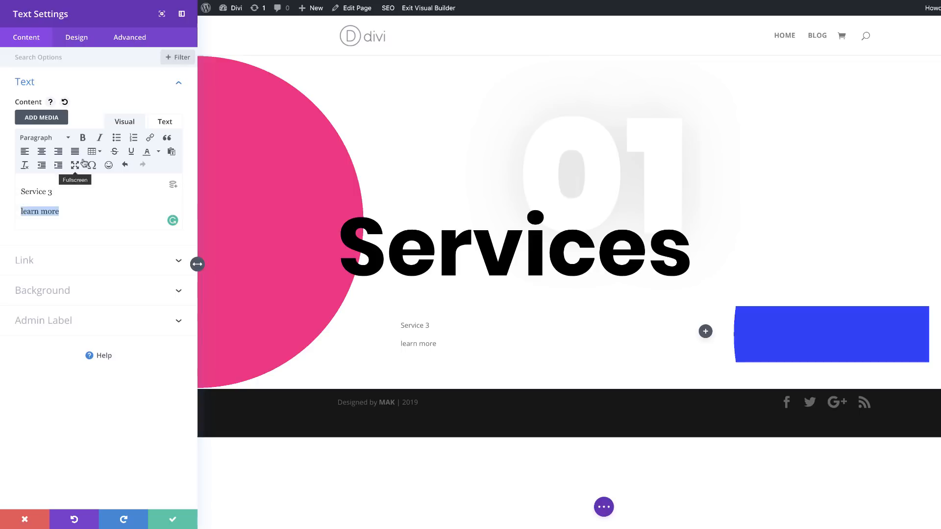
click(150, 138)
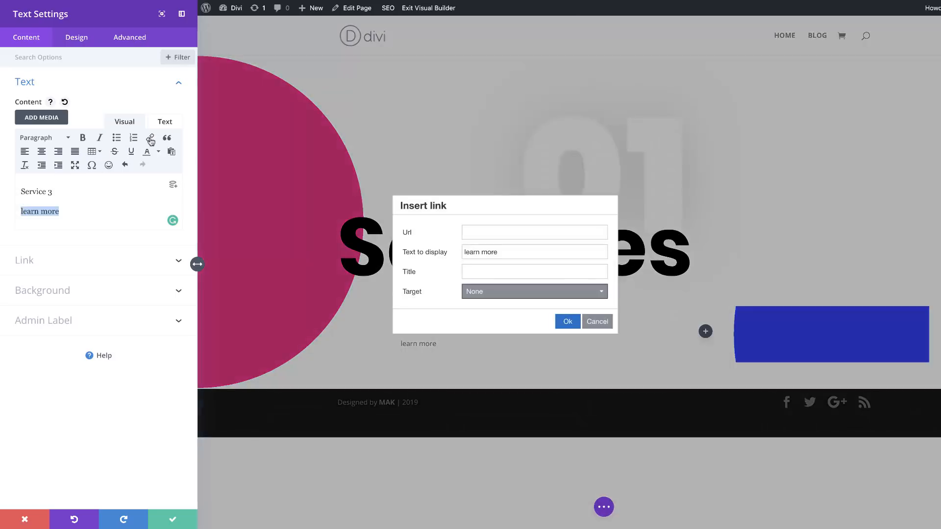
click(478, 232)
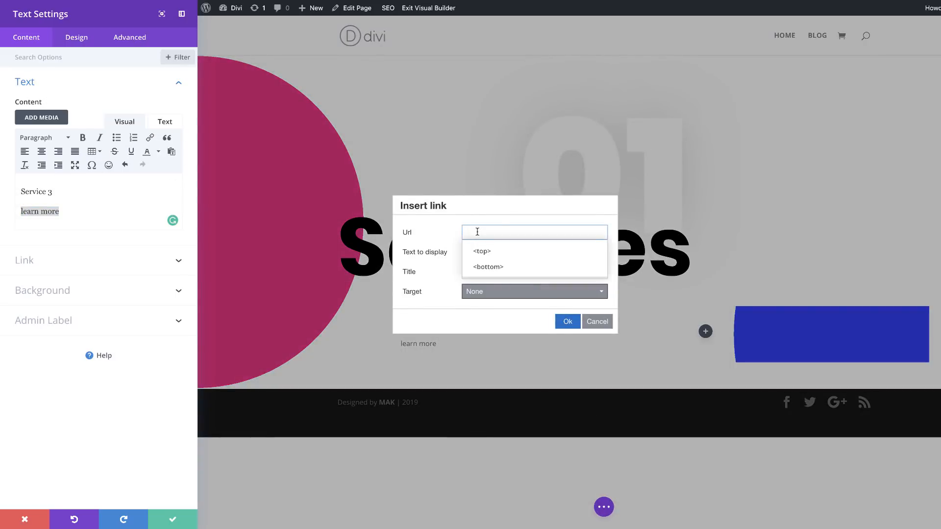
text(#)
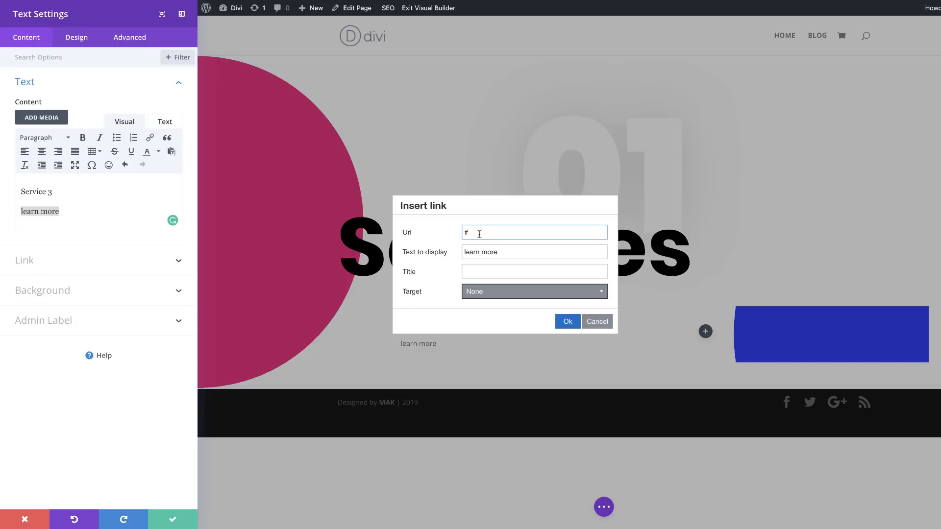
click(474, 293)
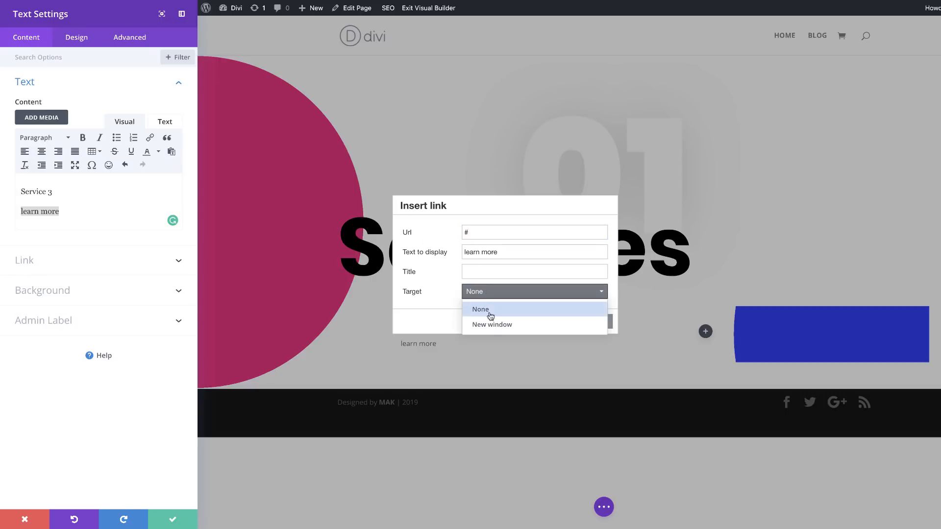
click(490, 326)
click(567, 325)
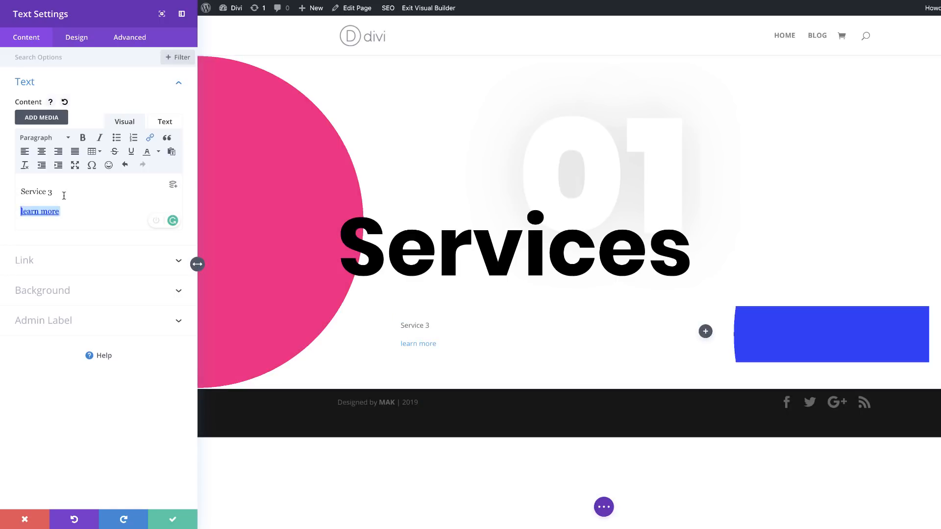
Step: Format the "Service 3" line as Heading 3
drag(52, 192, 14, 193)
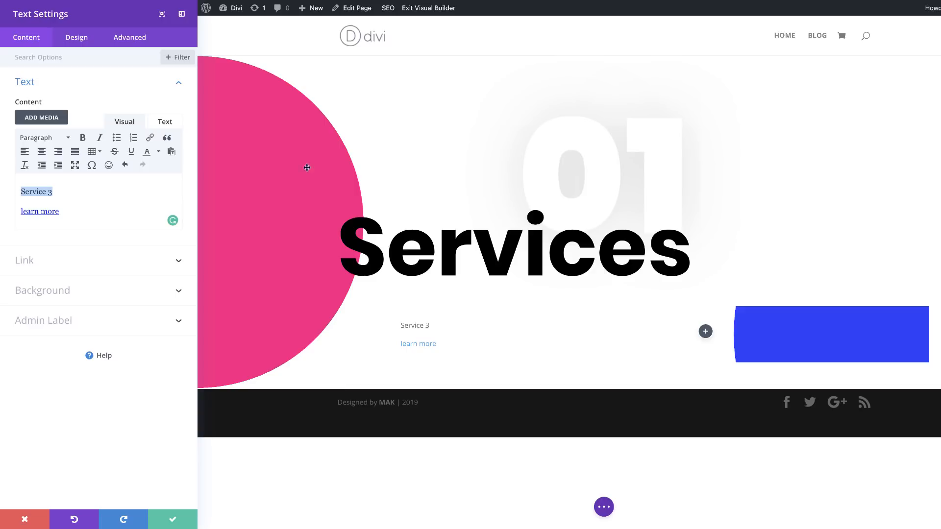
click(54, 139)
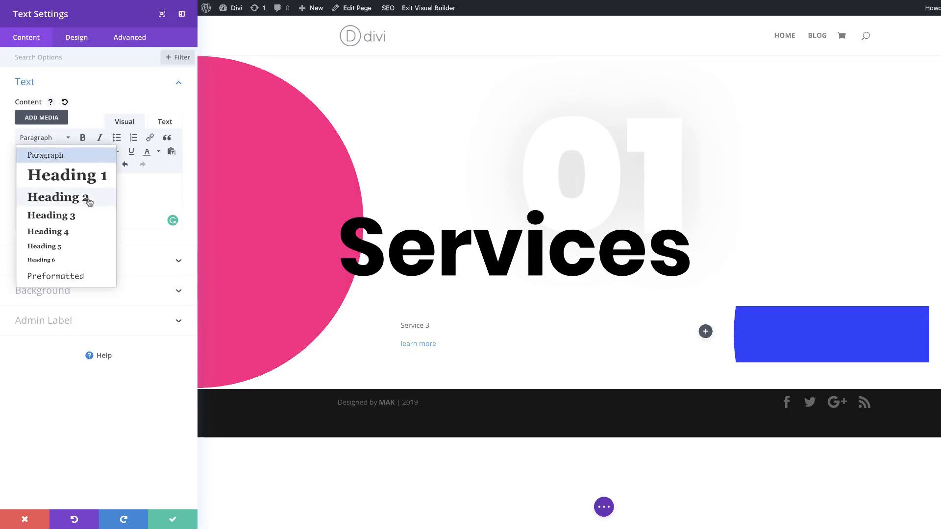
click(71, 216)
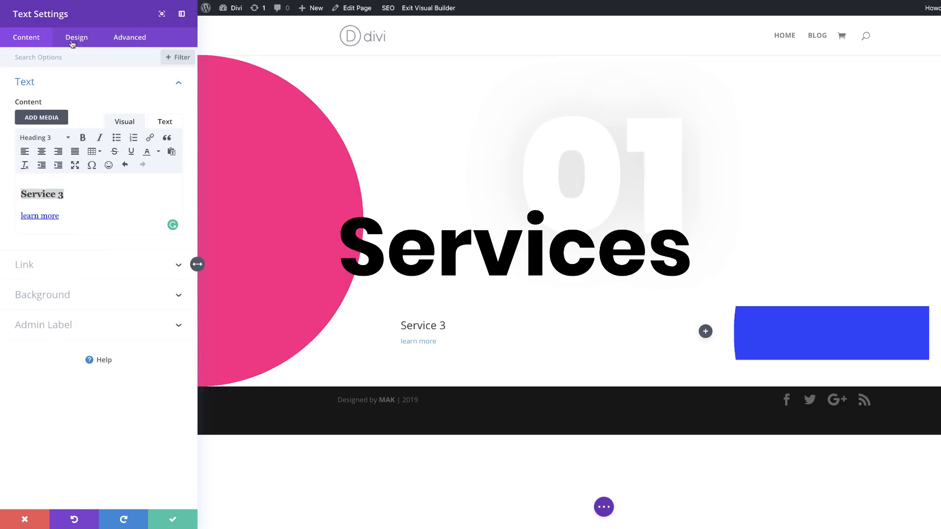
Step: Give the text module a nearly opaque white background color, rgba(255,255,255,0.95)
click(69, 299)
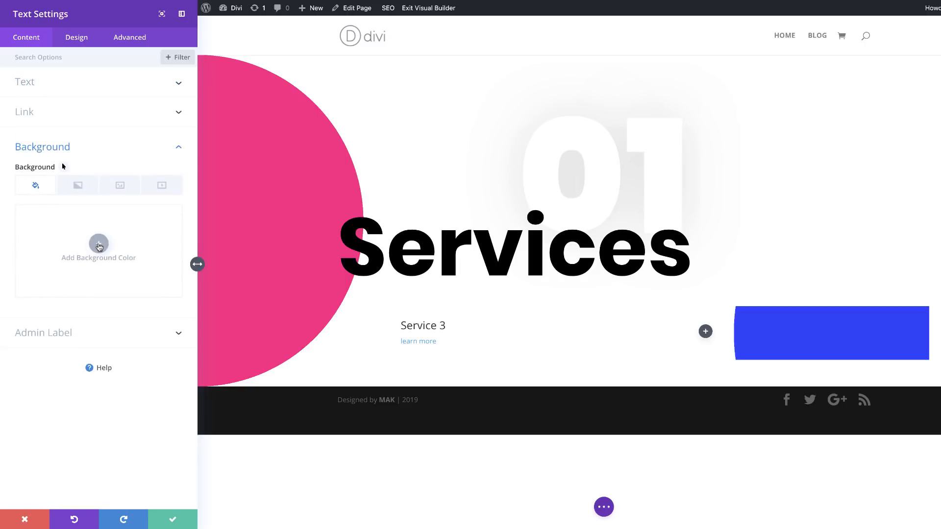
click(98, 245)
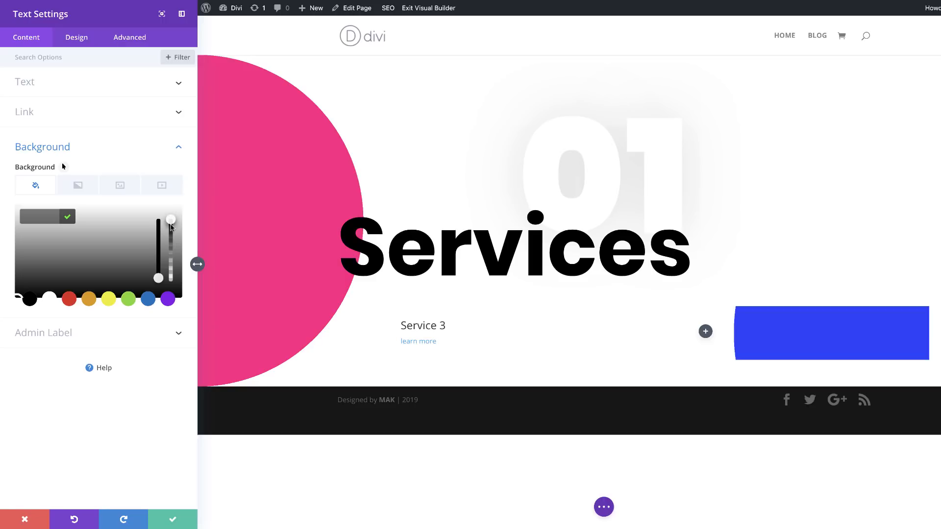
drag(171, 221, 170, 225)
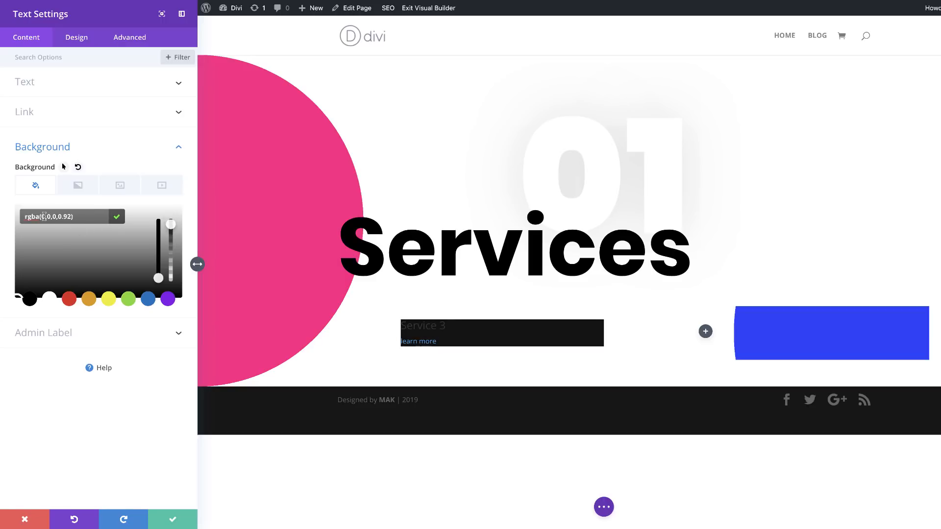
drag(43, 216, 66, 214)
text(255,255,255,0.95)
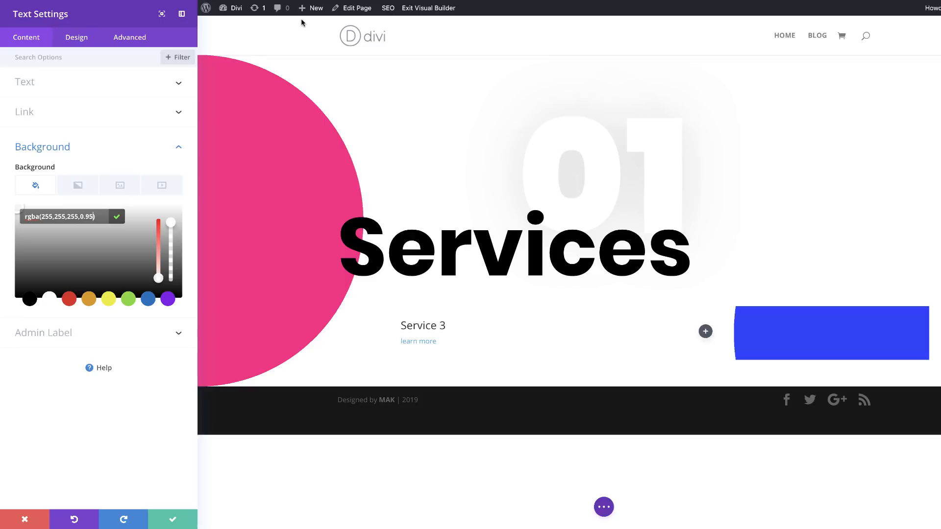
Step: Center the text orientation of the Service 3 text module
click(76, 38)
click(32, 86)
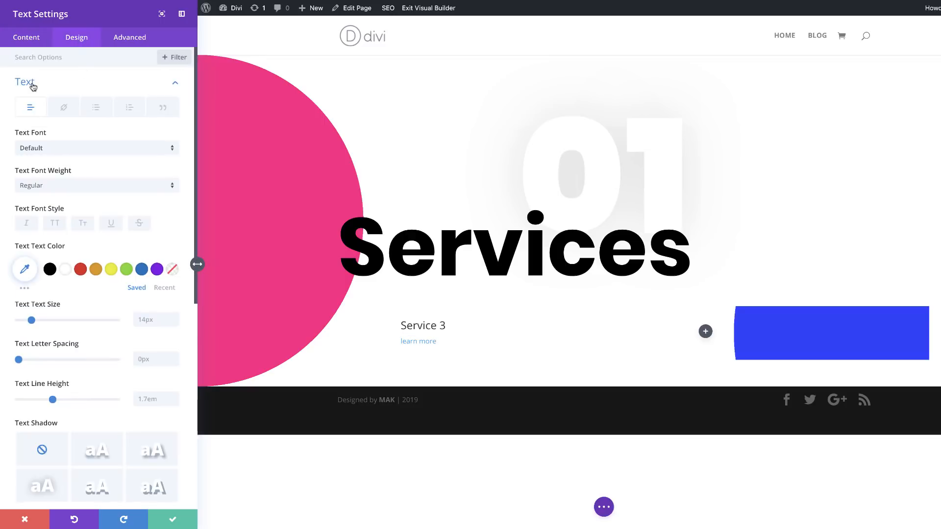
scroll(111, 315, down, 2)
scroll(110, 315, down, 3)
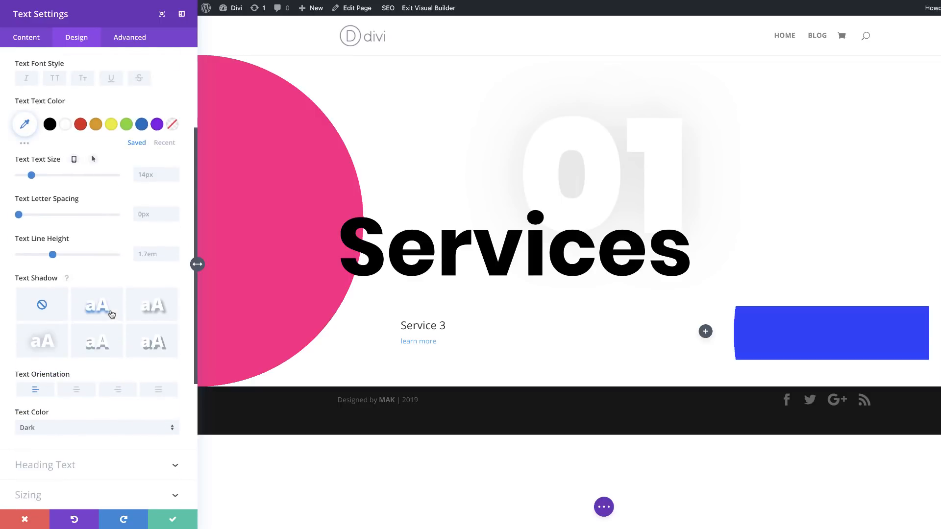
click(76, 388)
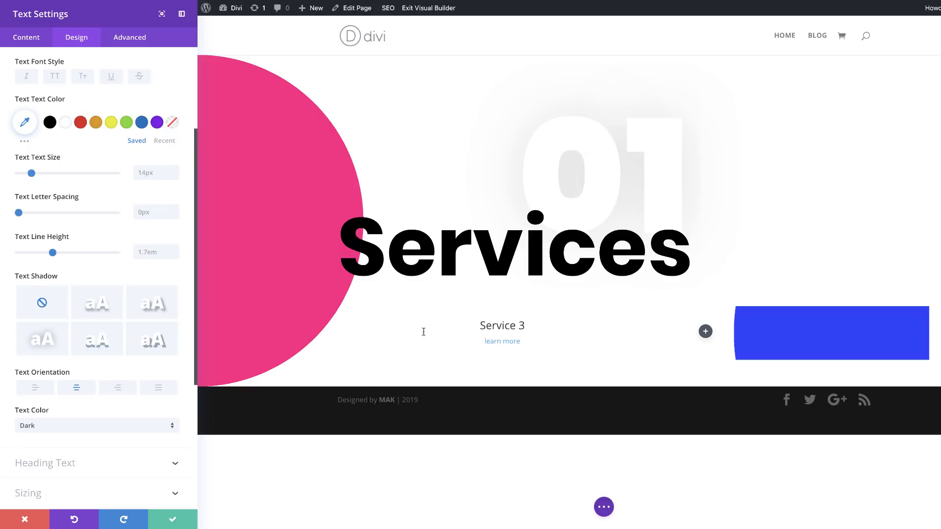
Step: Set the Service 3 module's link font to Poppins with Bold weight
click(496, 345)
click(485, 337)
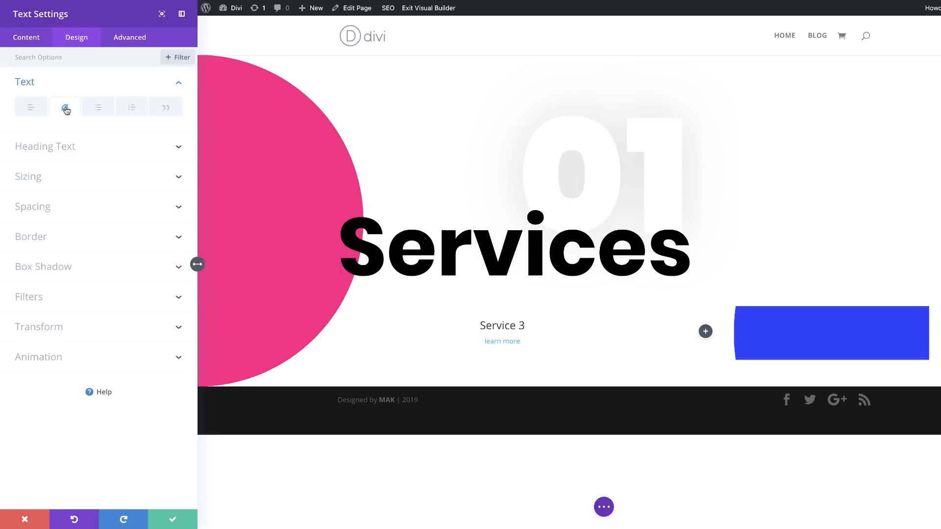
click(65, 109)
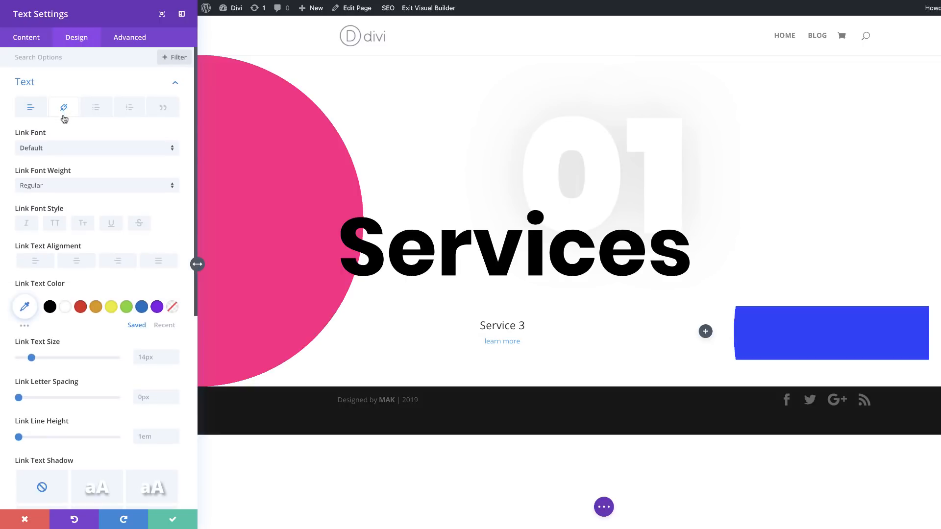
click(59, 152)
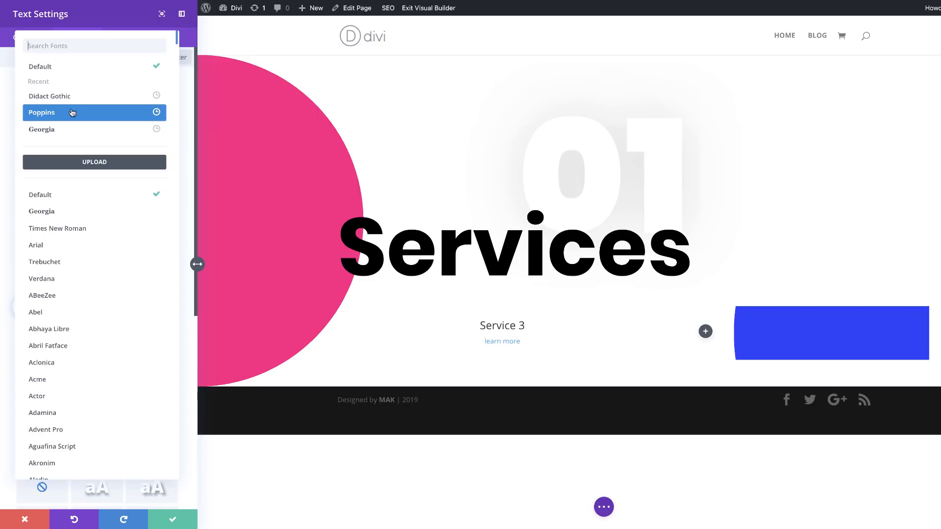
click(72, 114)
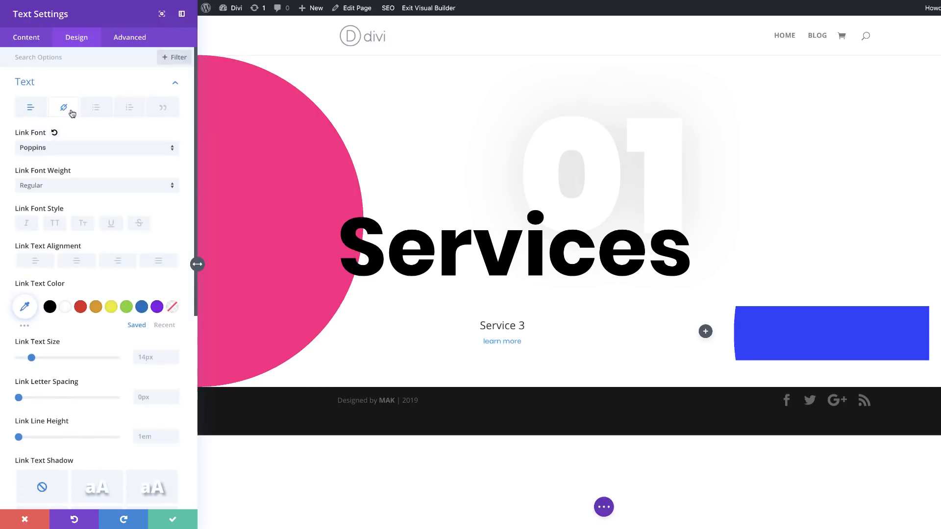
click(69, 187)
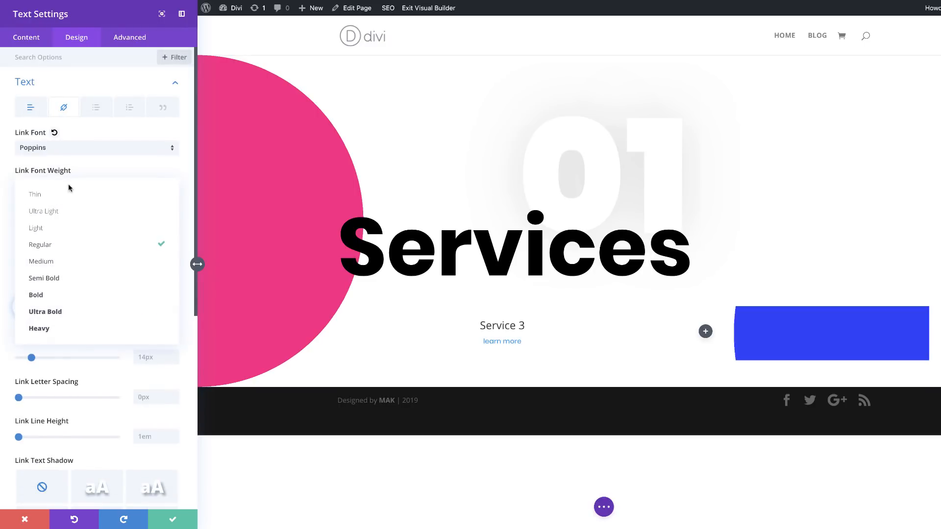
click(92, 295)
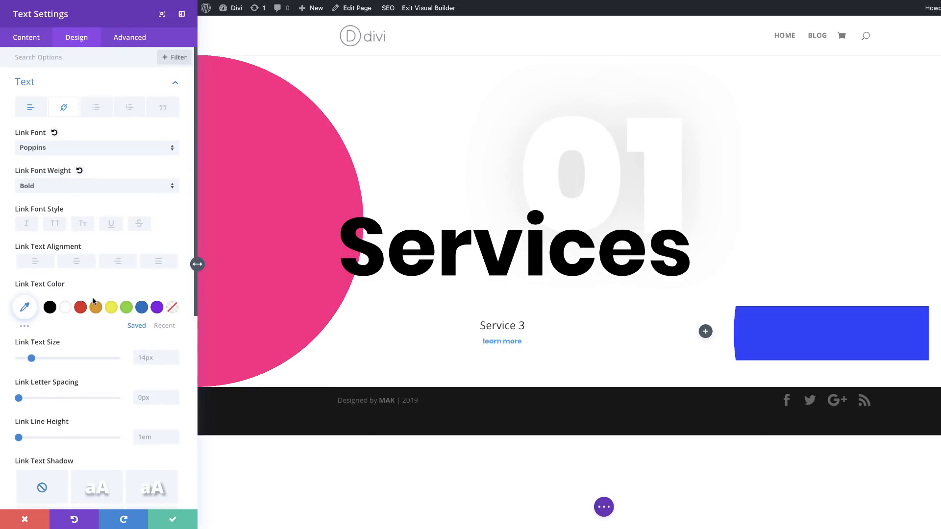
Step: Underline the "learn more" link and make both its underline color and text color black (#000000)
click(111, 224)
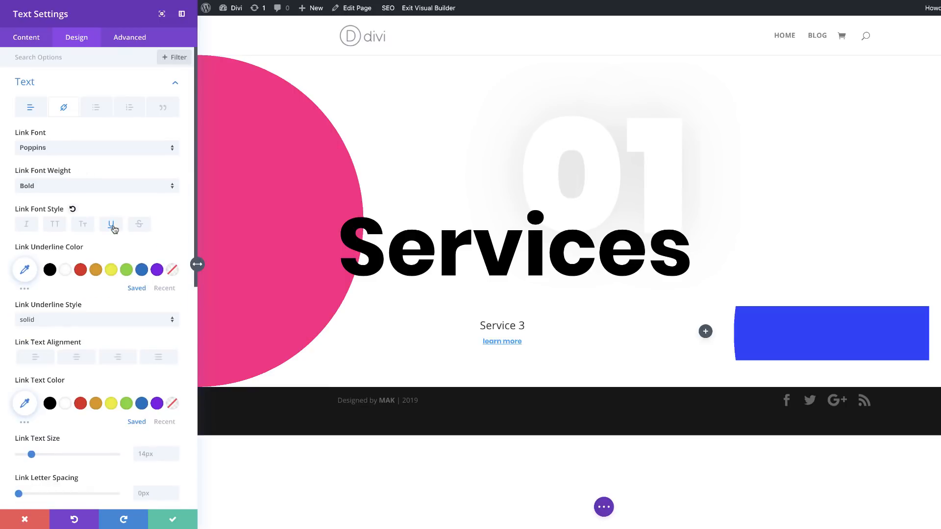
click(50, 270)
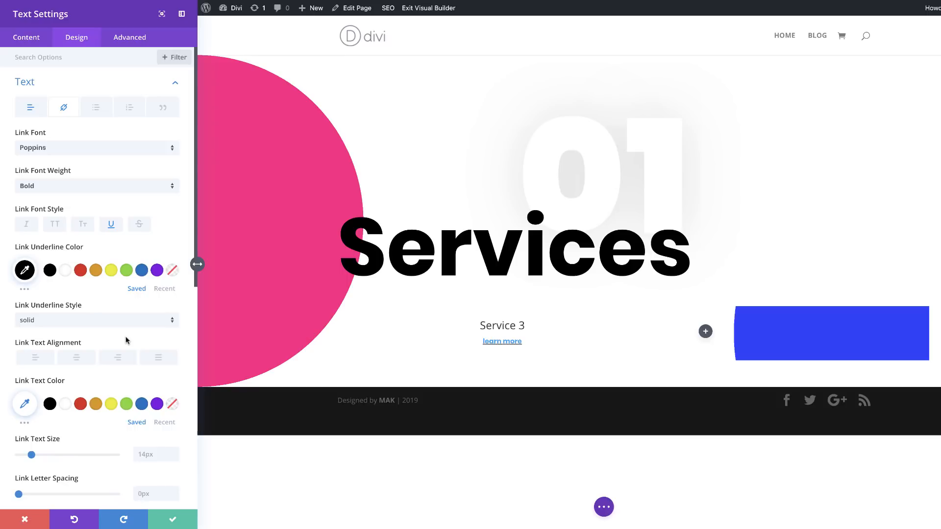
scroll(125, 340, down, 1)
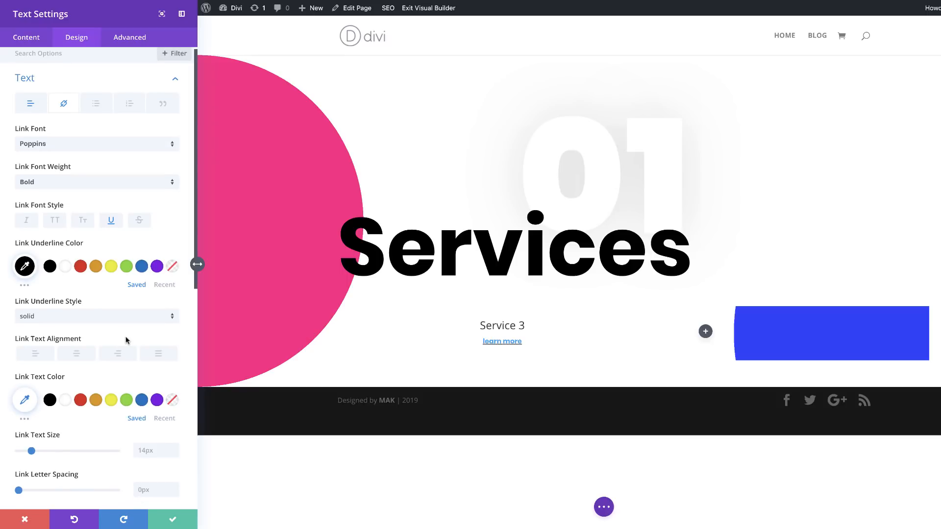
click(50, 400)
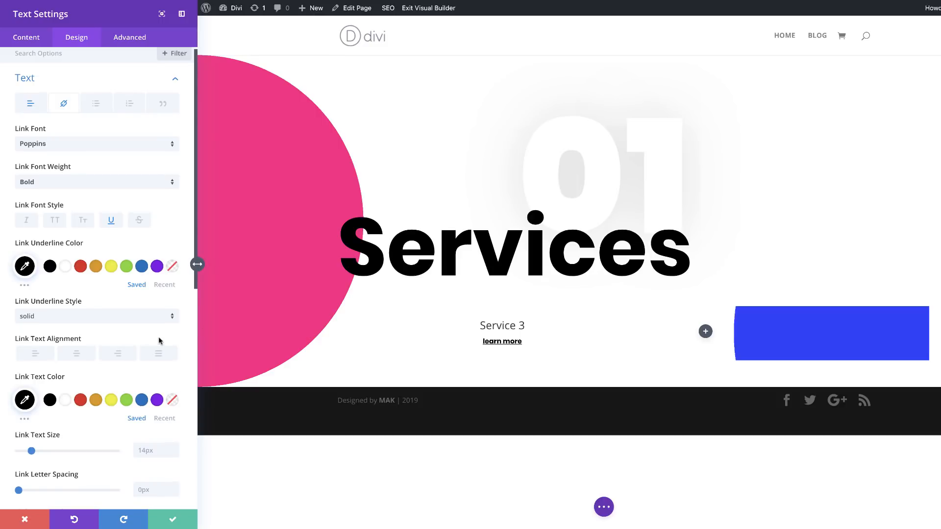
Step: Set the link text size to 1vw on desktop, 2vw on tablet and 3vw on phone
scroll(159, 341, down, 3)
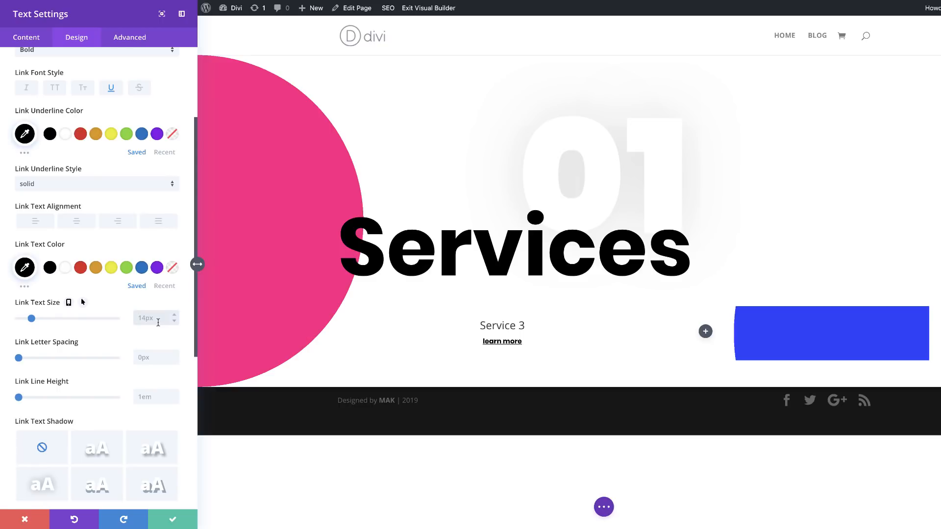
click(159, 323)
text(1vw)
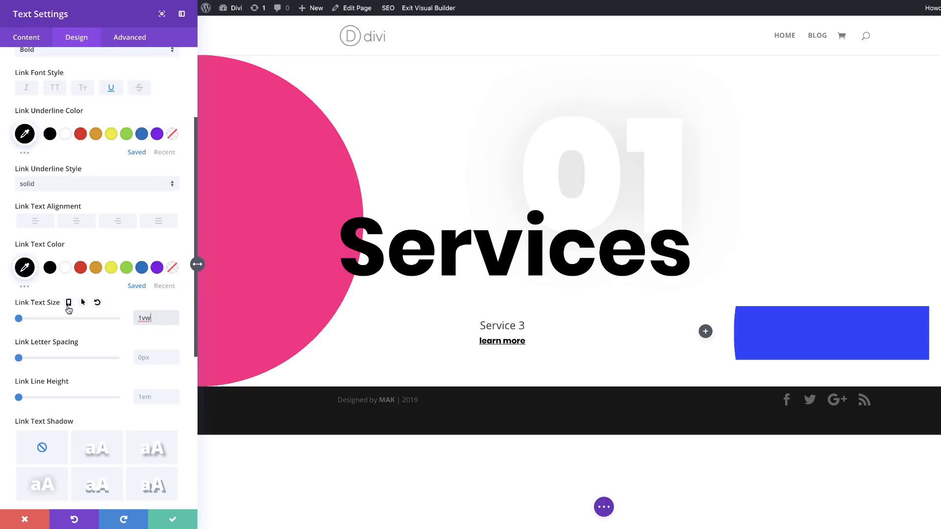
click(68, 302)
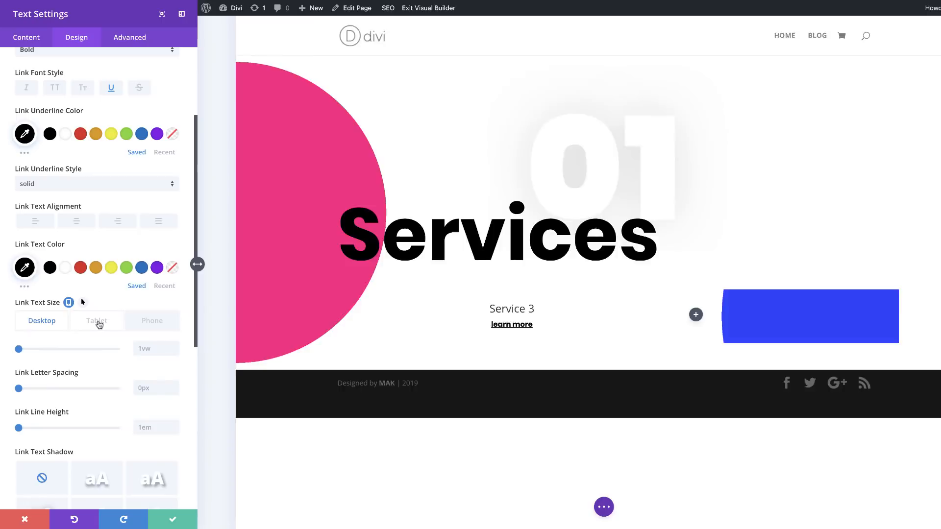
click(97, 322)
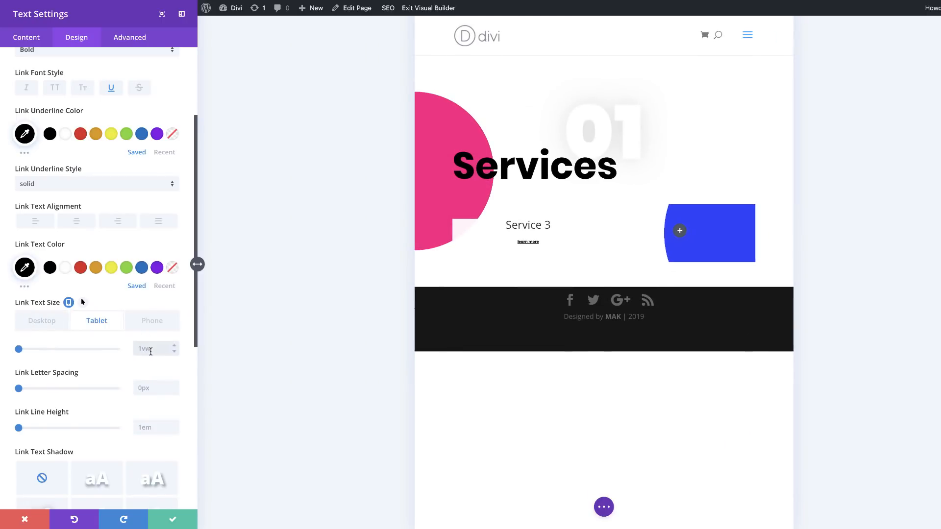
text(2vw)
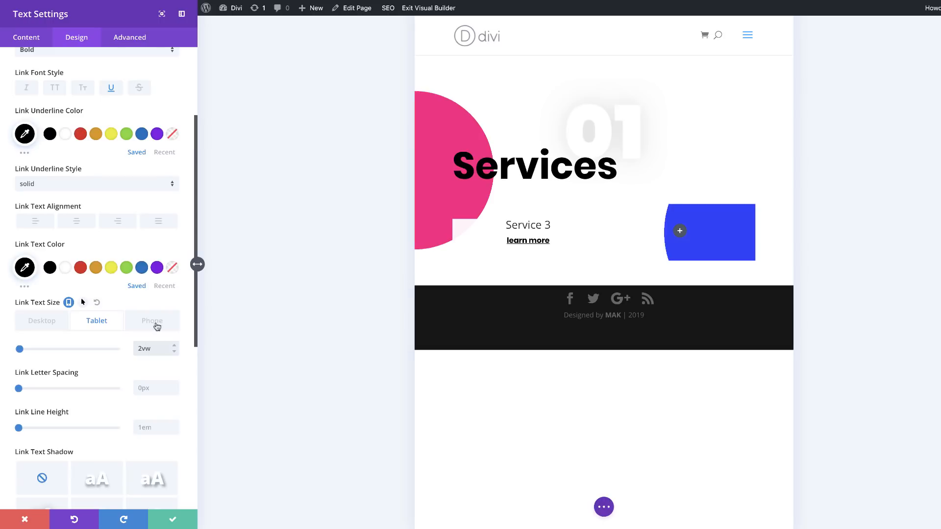
click(157, 322)
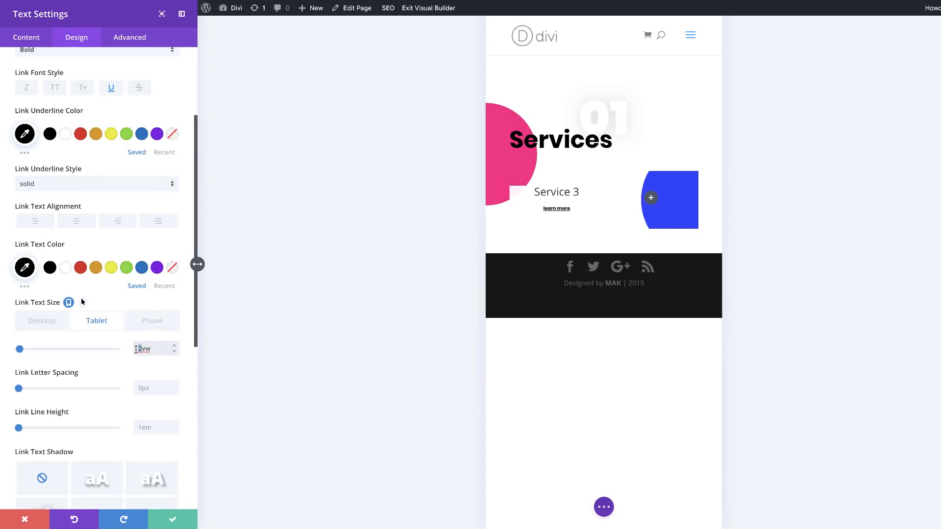
click(147, 324)
text(3vw)
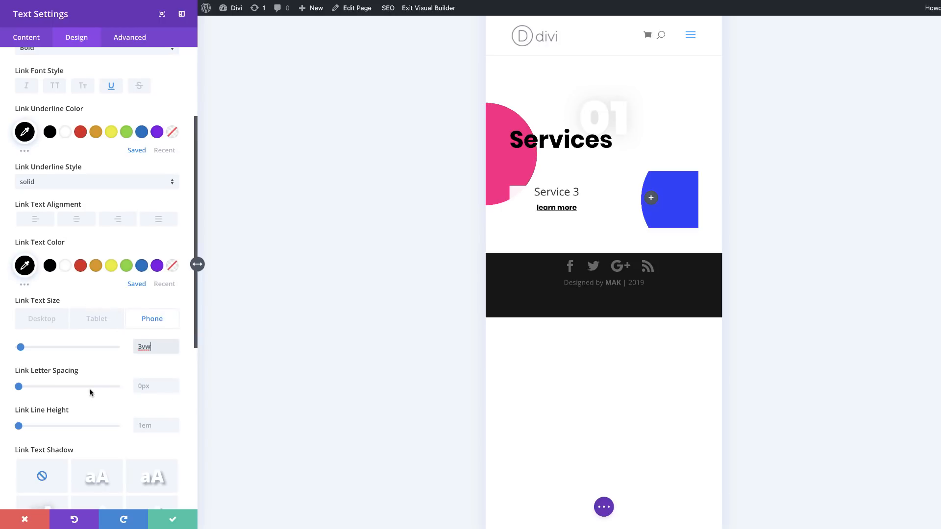
Step: Style the "Service 3" Heading 3 text in Poppins with Ultra Light weight and black color (#000000)
scroll(109, 346, up, 3)
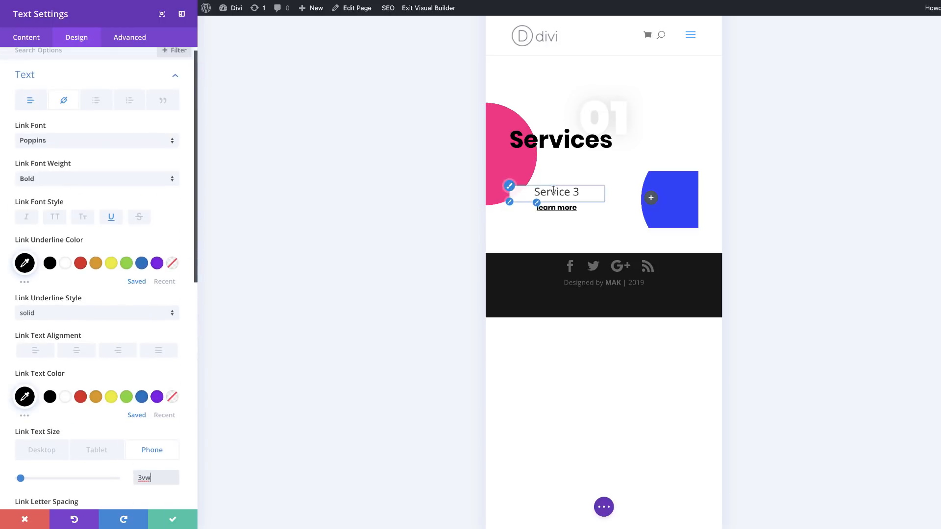
click(510, 186)
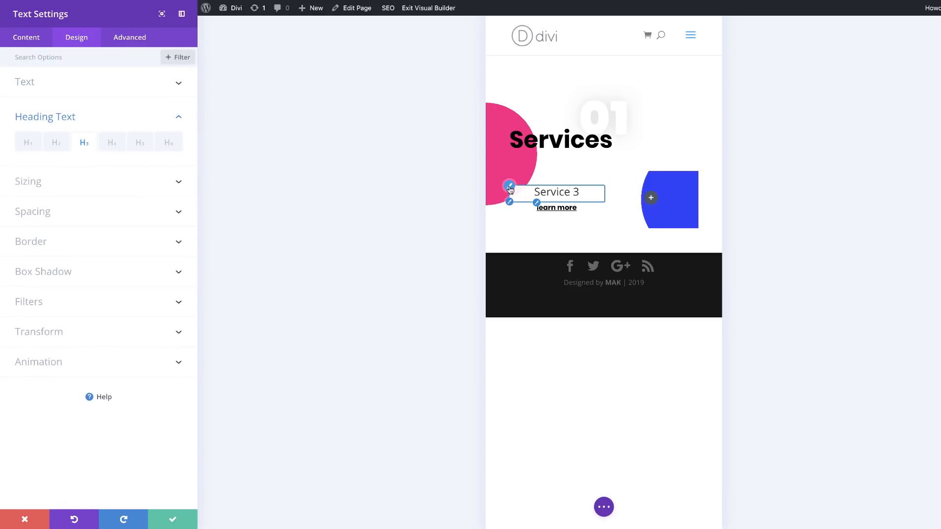
click(84, 145)
click(78, 183)
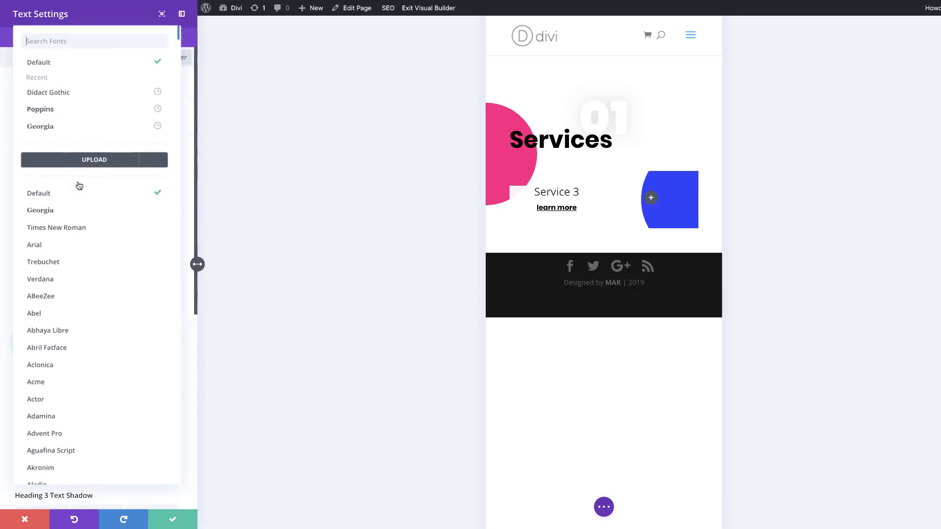
click(77, 114)
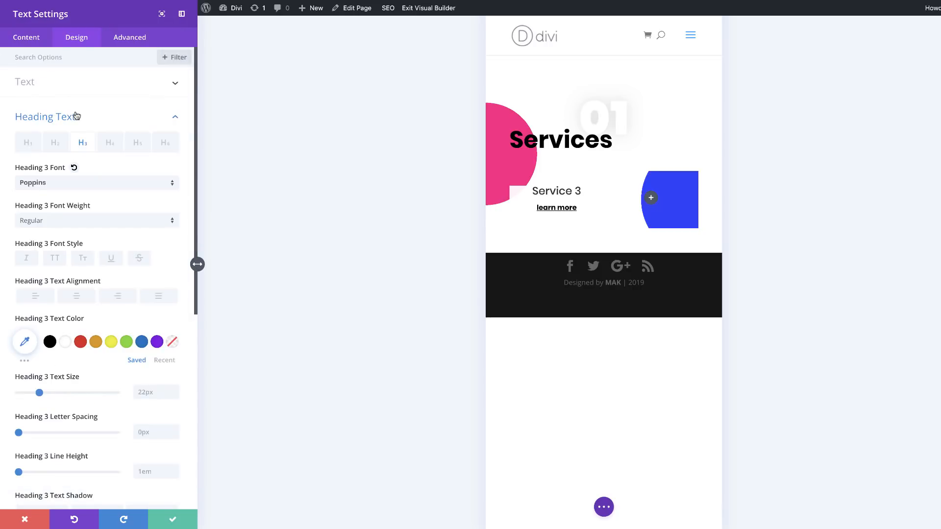
click(77, 225)
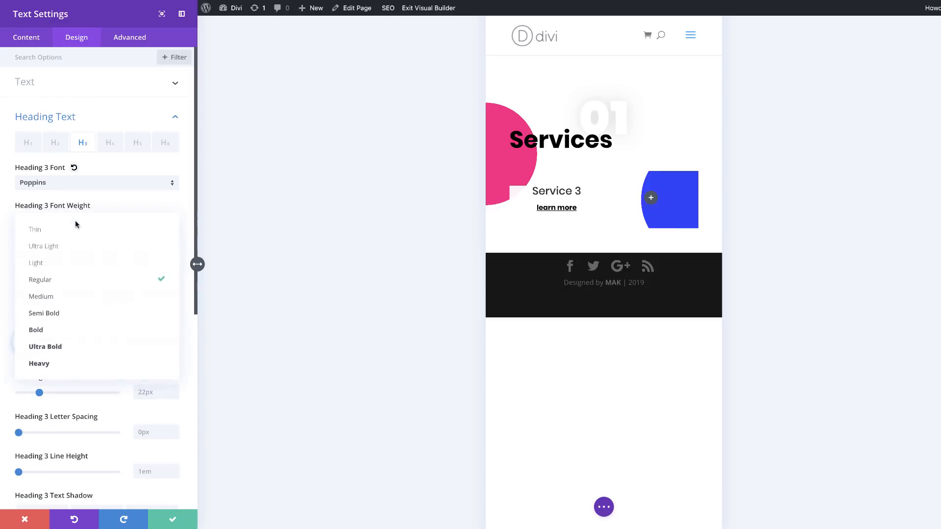
click(76, 247)
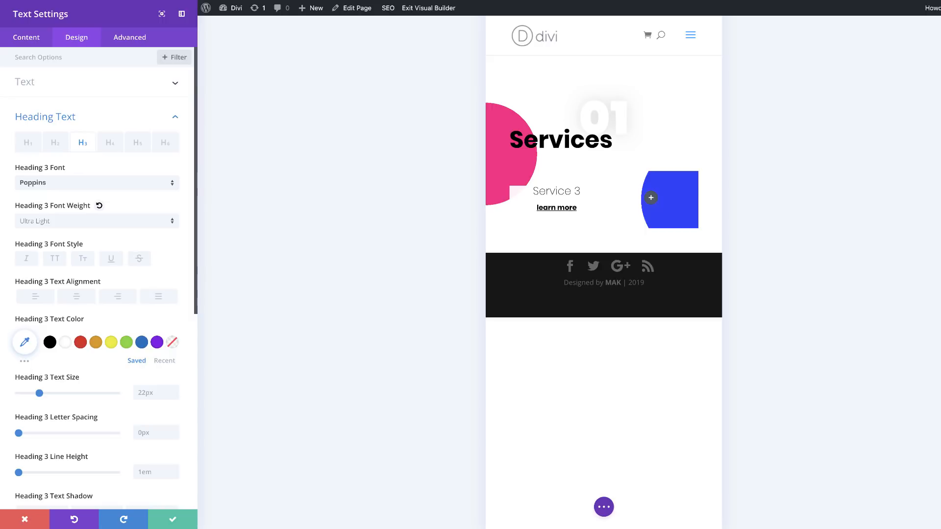
click(50, 343)
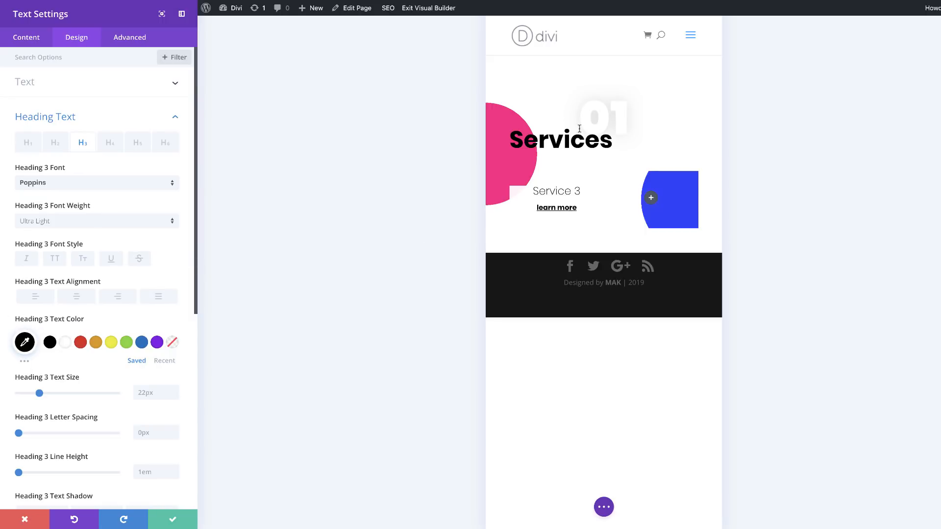
Step: Set the Heading 3 text size to 2vw on desktop and 3vw on tablet, and adjust its separate phone size
click(144, 398)
text(2vw)
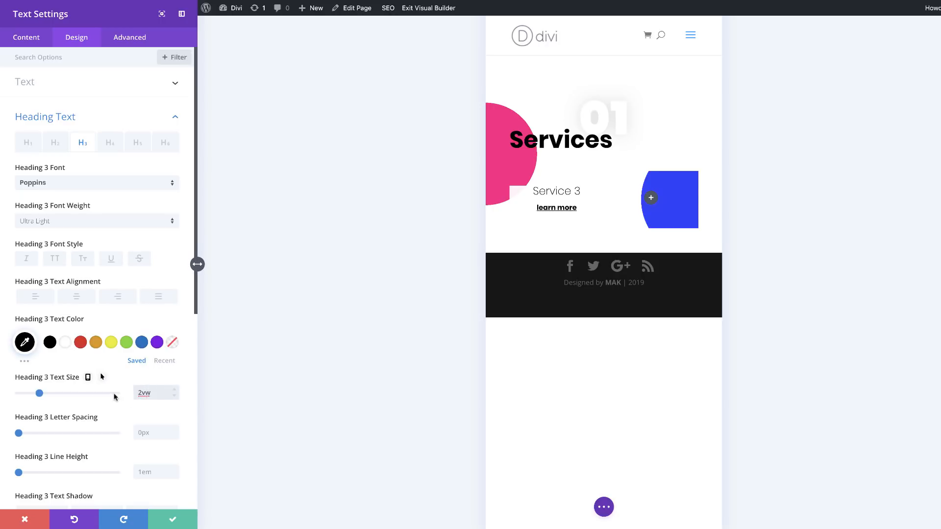
click(88, 377)
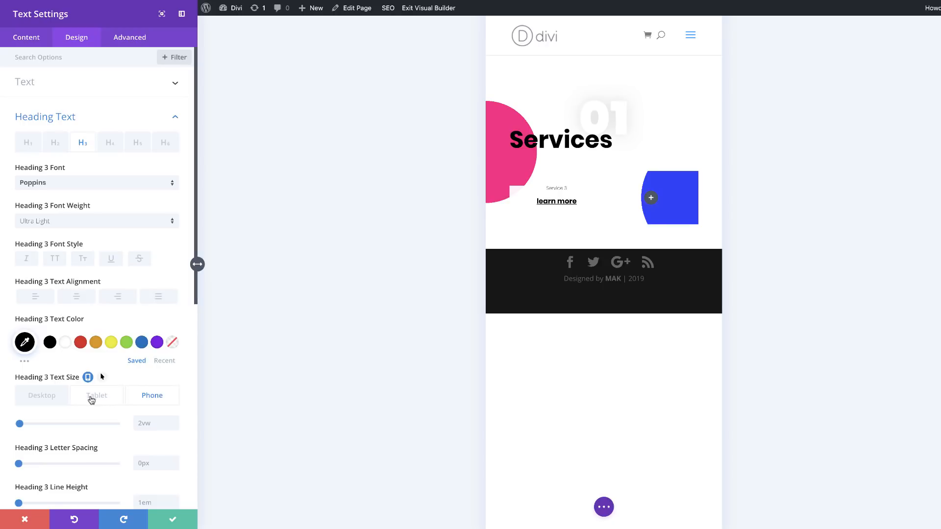
click(101, 399)
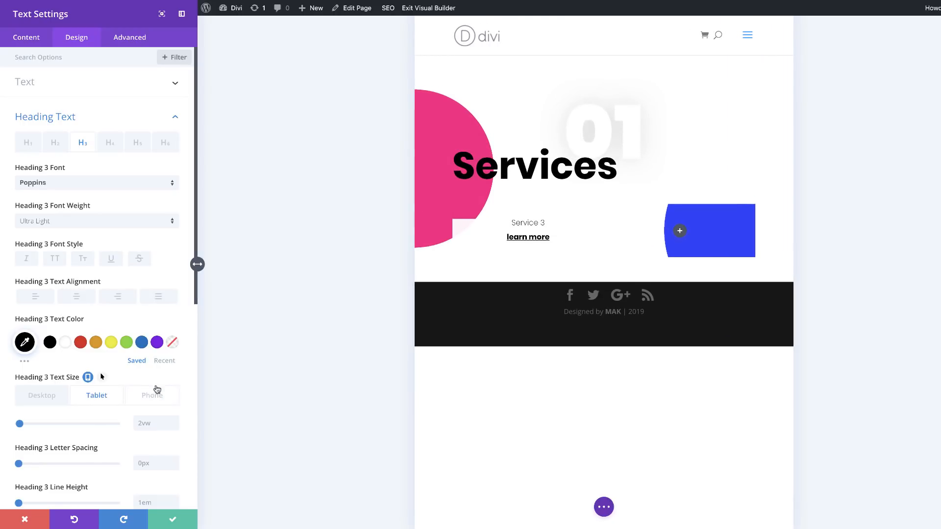
click(149, 423)
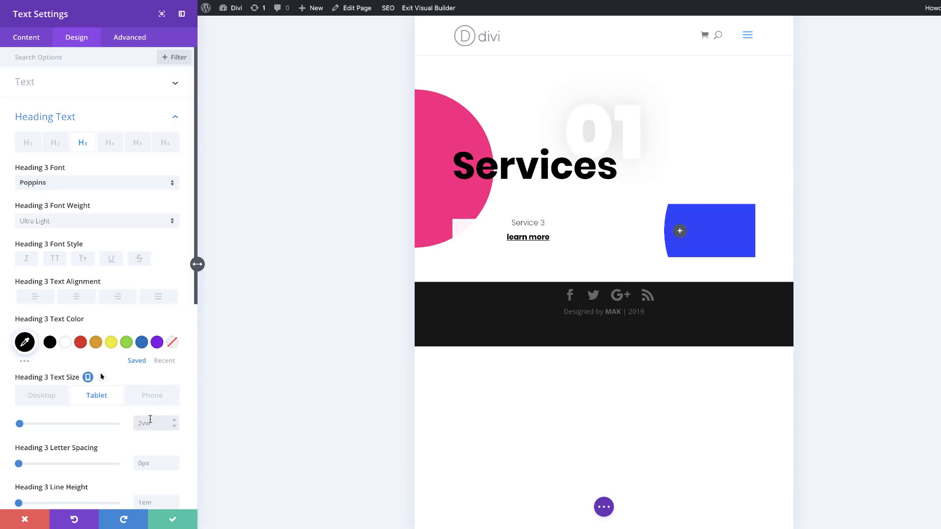
click(166, 402)
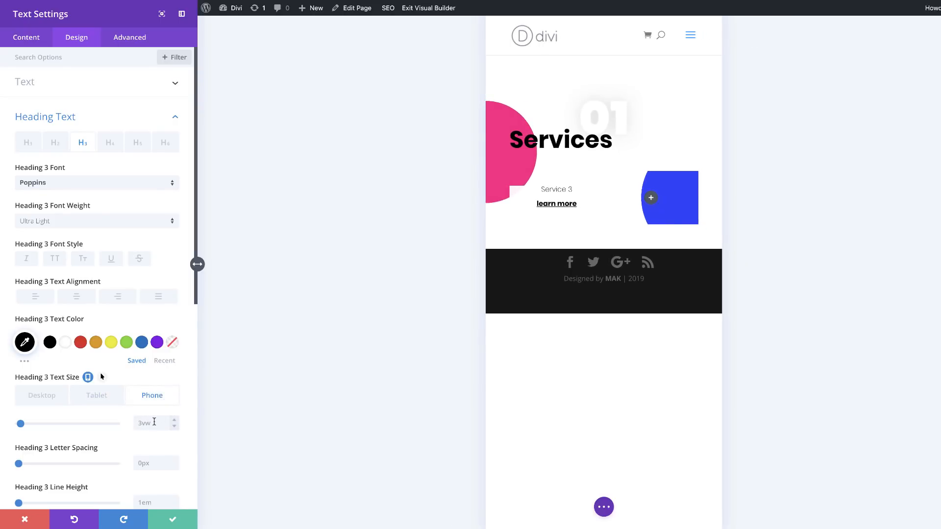
double_click(153, 422)
click(173, 420)
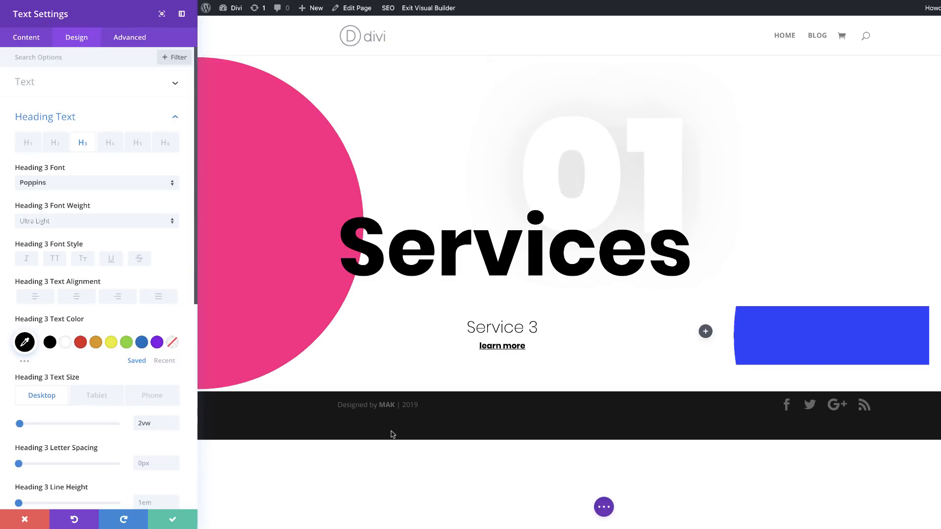
Step: Set the Heading 3 line height to 1.9em
scroll(135, 455, down, 1)
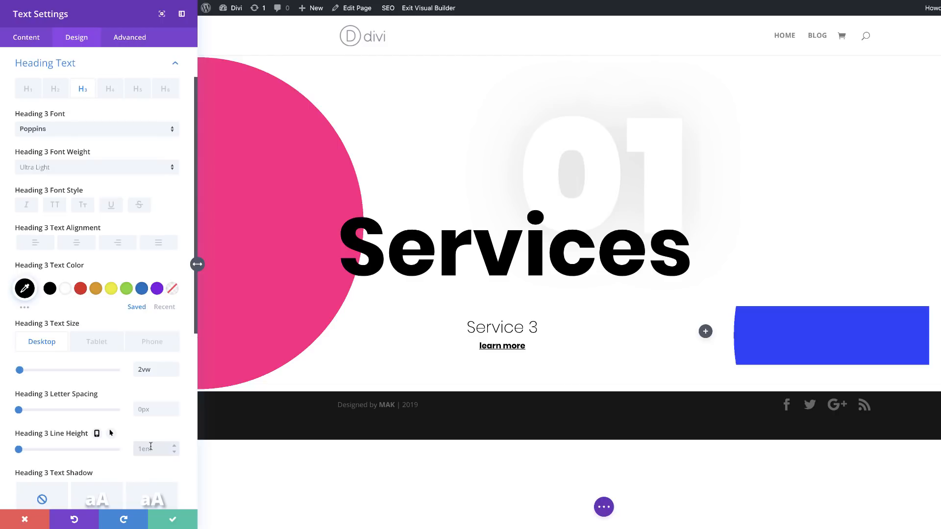
text(1.9)
key(Tab)
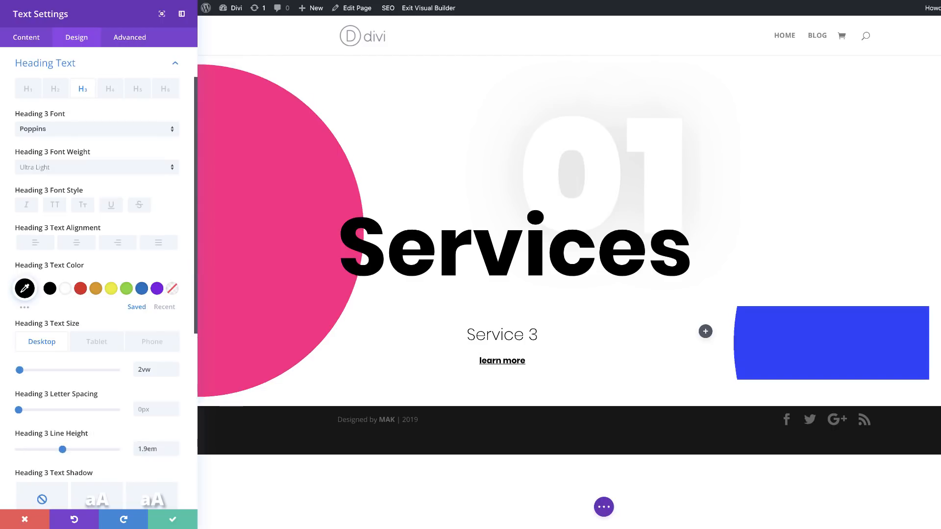
Step: Set the Service 3 text module's custom margin to 5vw on the left and -5vw on the right
scroll(156, 441, down, 4)
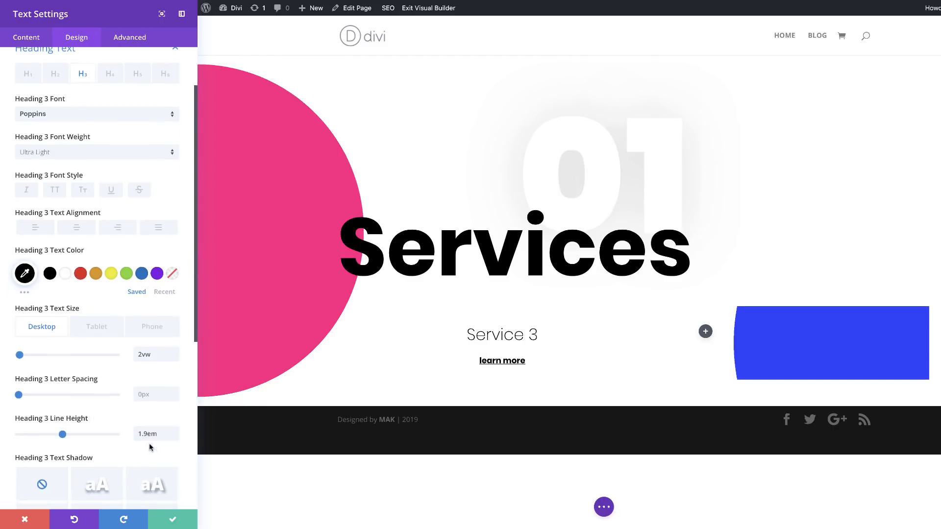
scroll(149, 443, down, 10)
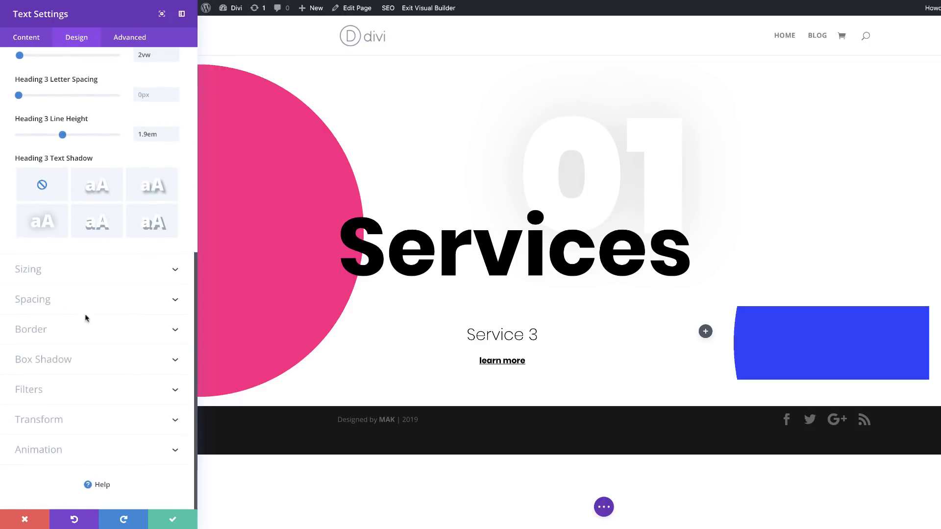
click(43, 300)
click(34, 213)
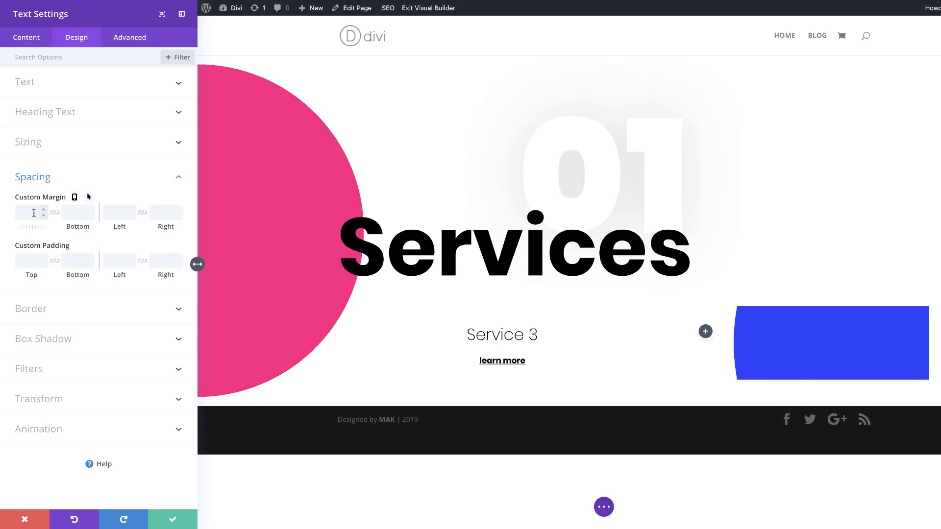
click(126, 210)
text(5vw)
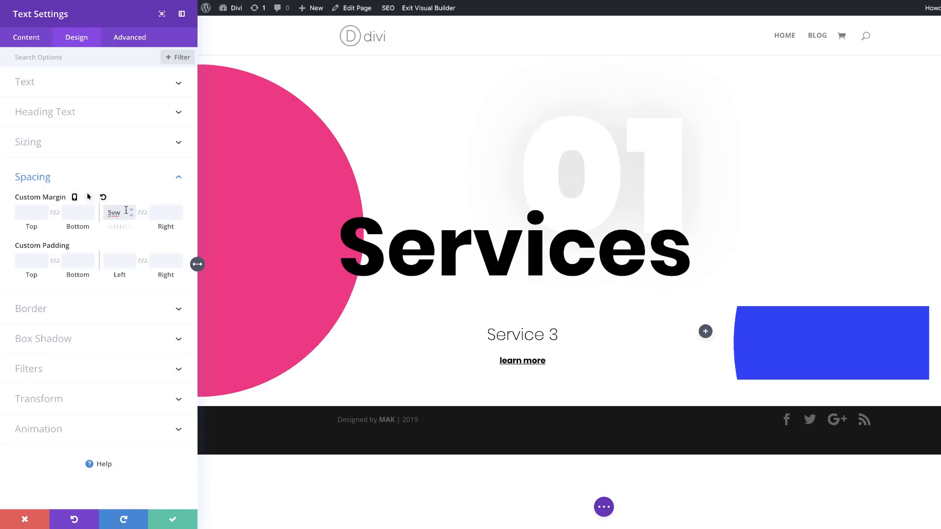
click(158, 213)
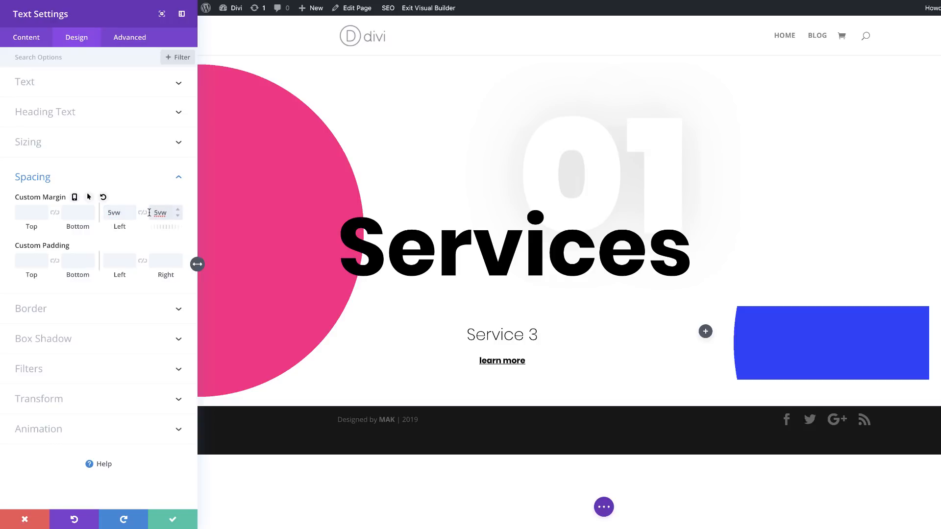
text(-)
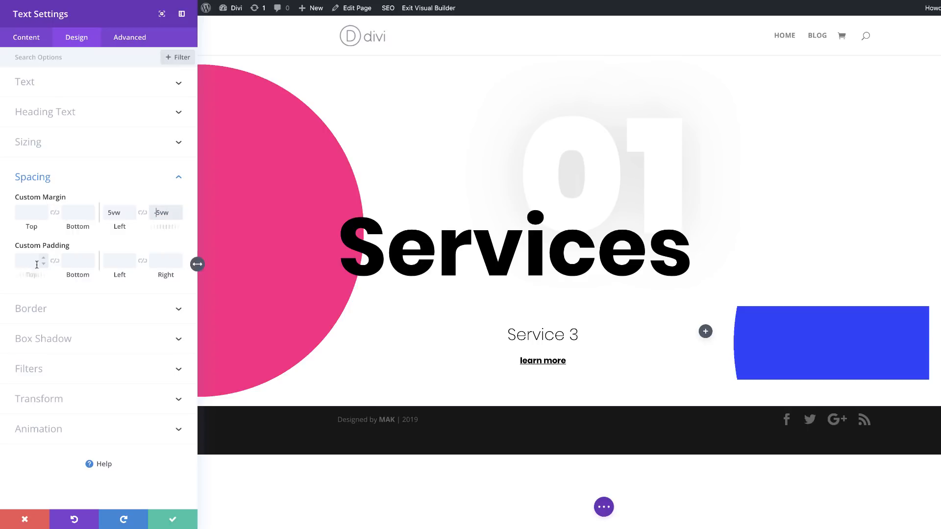
Step: Set the module's top and bottom padding to 15vw on desktop, 20vw on tablet and 17vw on phone
text(15vw)
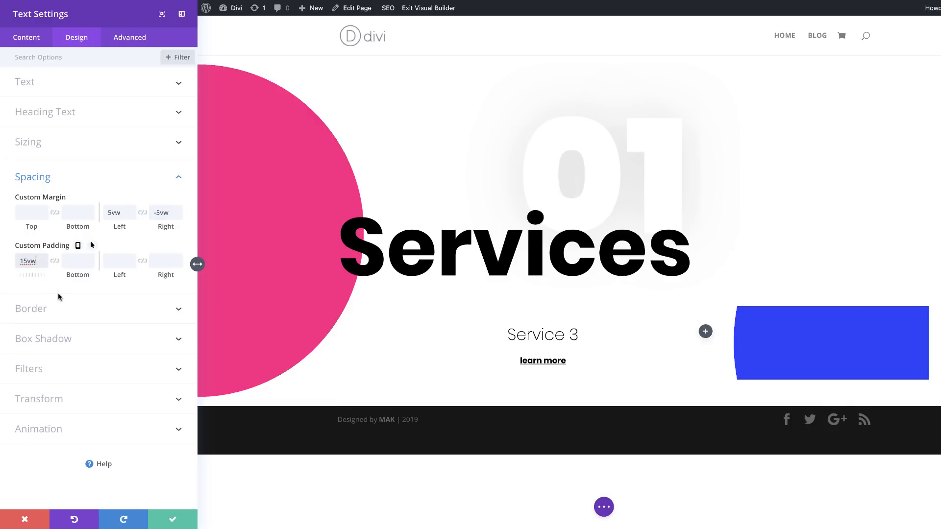
click(56, 261)
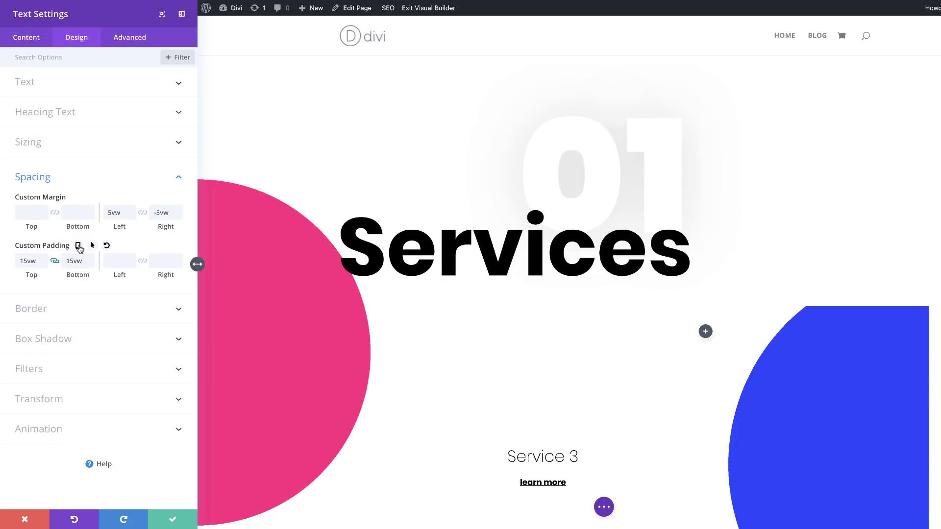
click(78, 246)
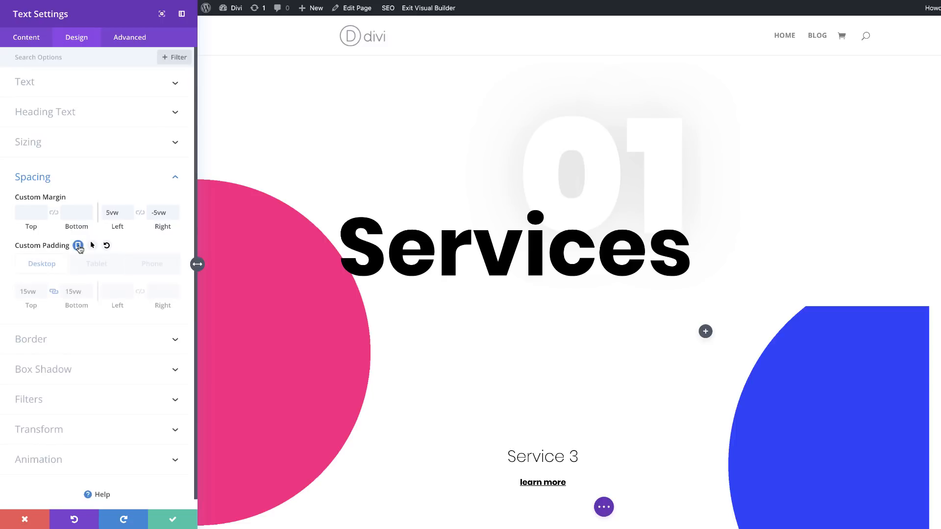
click(104, 265)
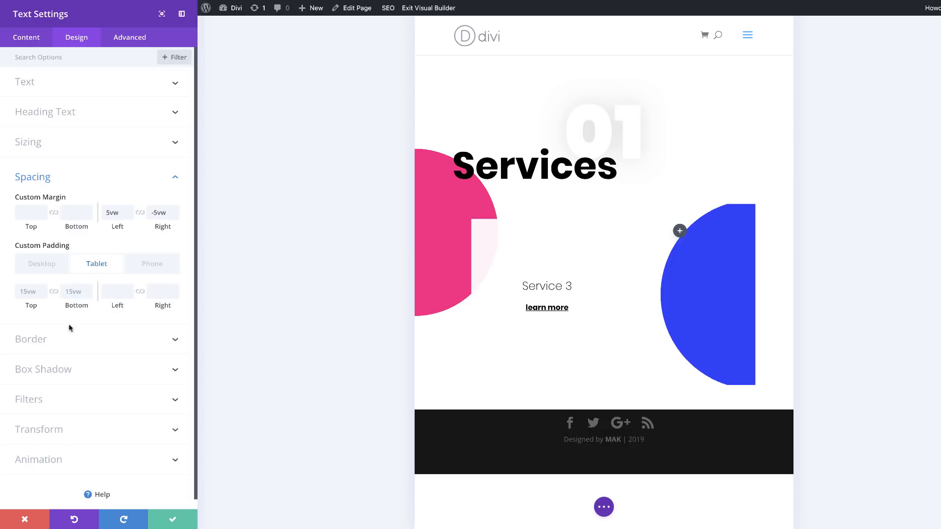
click(30, 294)
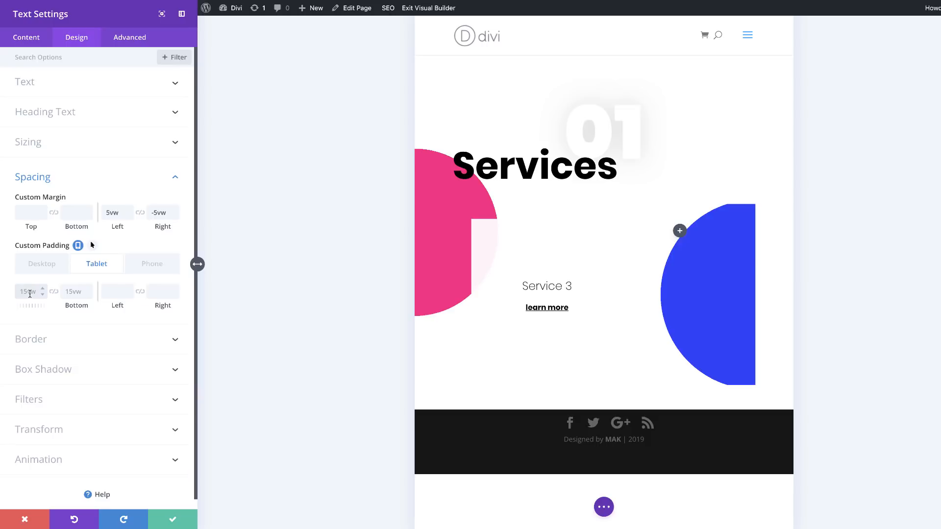
text(20vw)
click(54, 293)
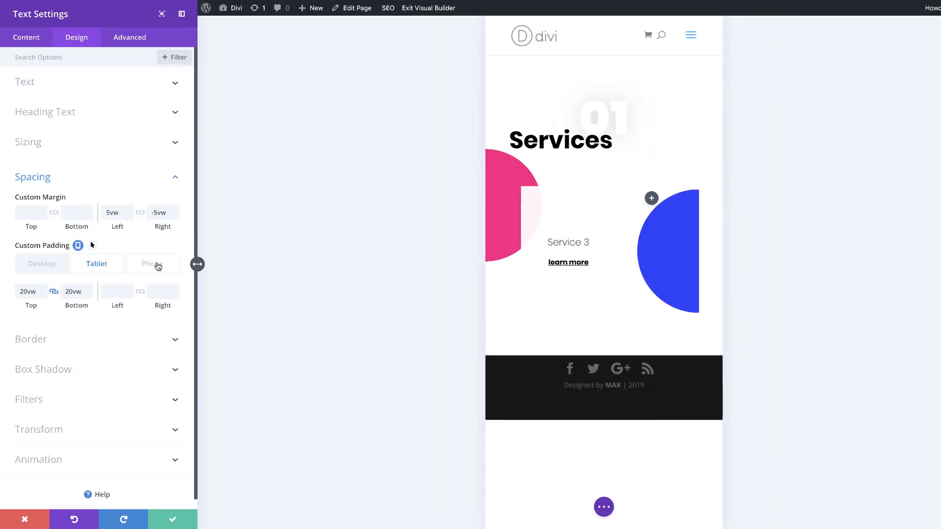
click(157, 266)
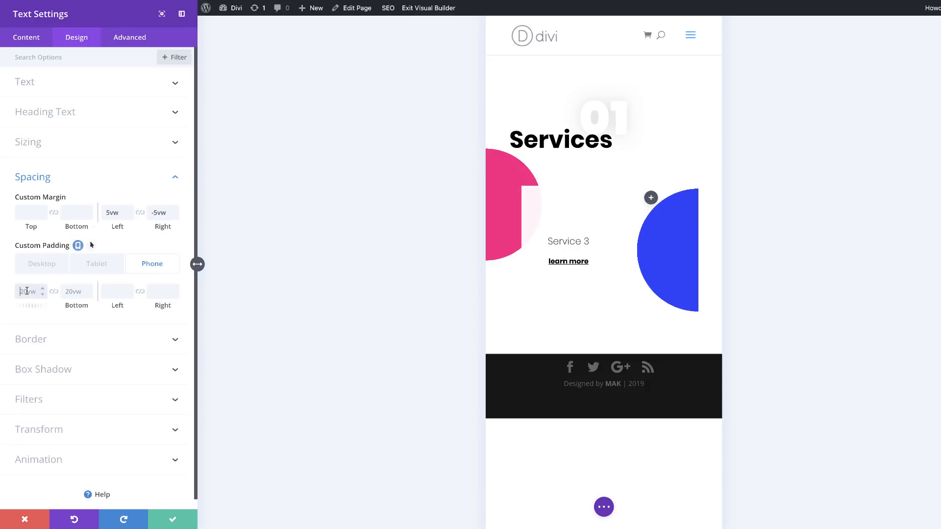
click(27, 291)
text(17vw)
click(54, 292)
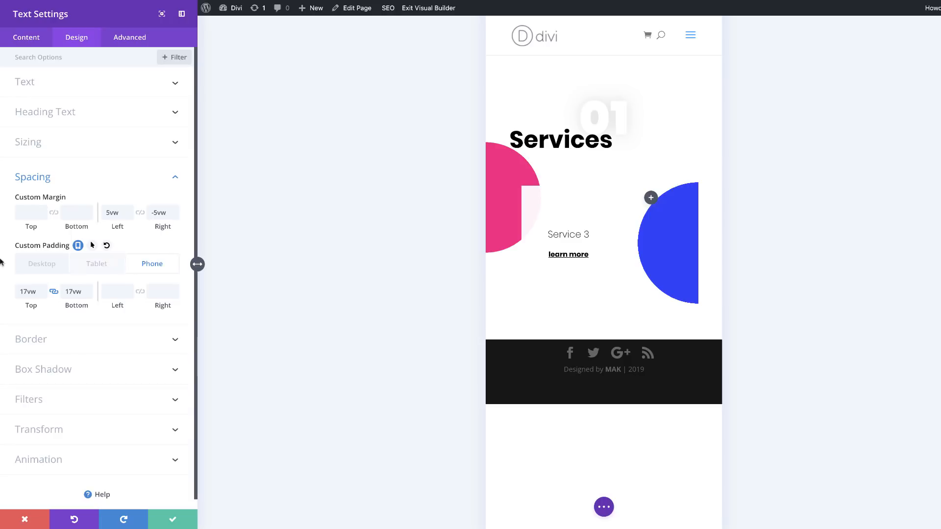
click(38, 265)
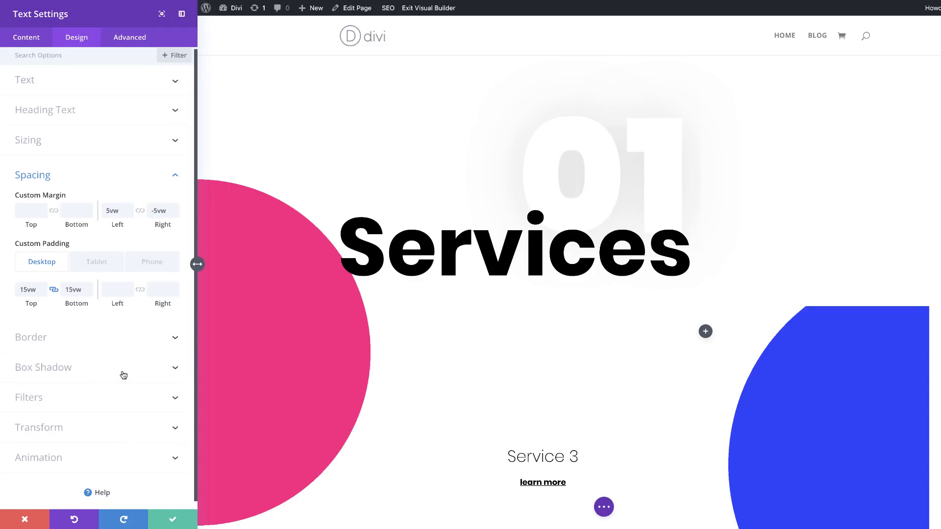
Step: Round all four corners of the module's border to 100vw
scroll(122, 374, down, 1)
click(52, 336)
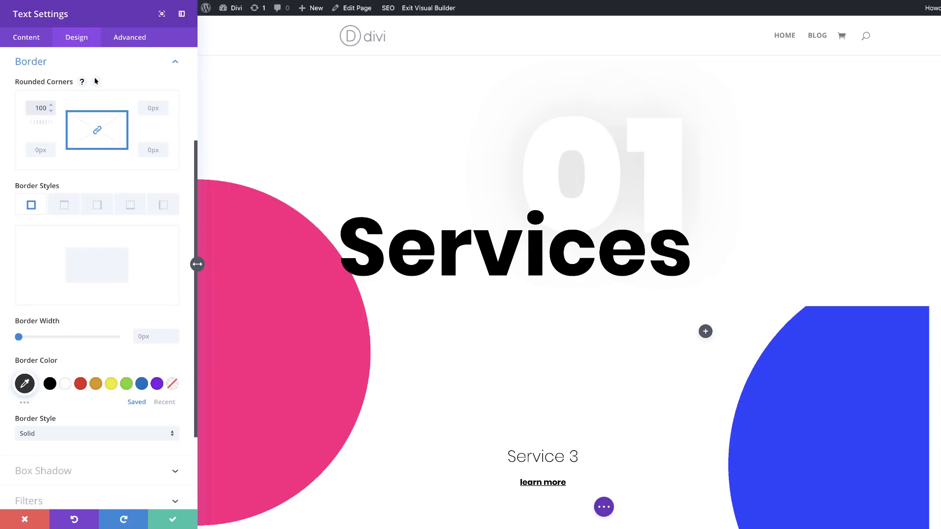
text(vw)
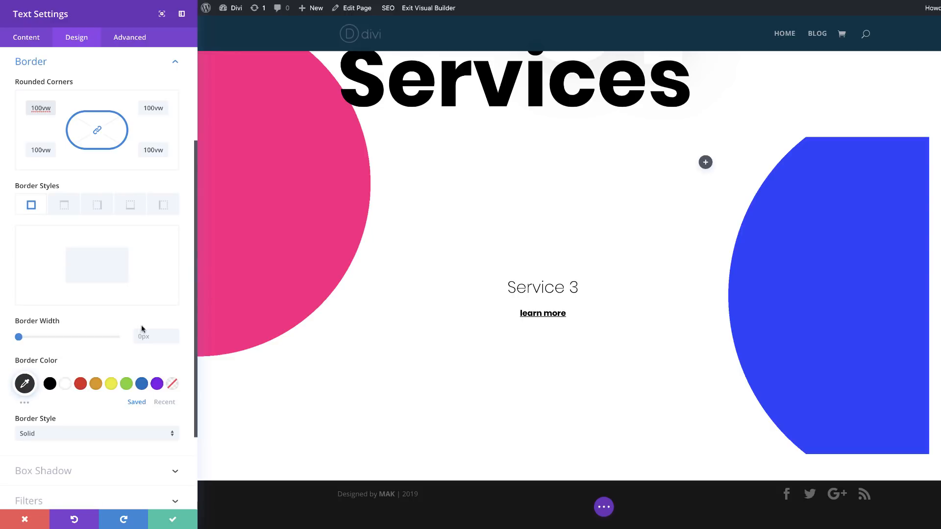
Step: Add the even all-round box shadow preset to the module and set its blur strength to 100px
scroll(98, 421, down, 3)
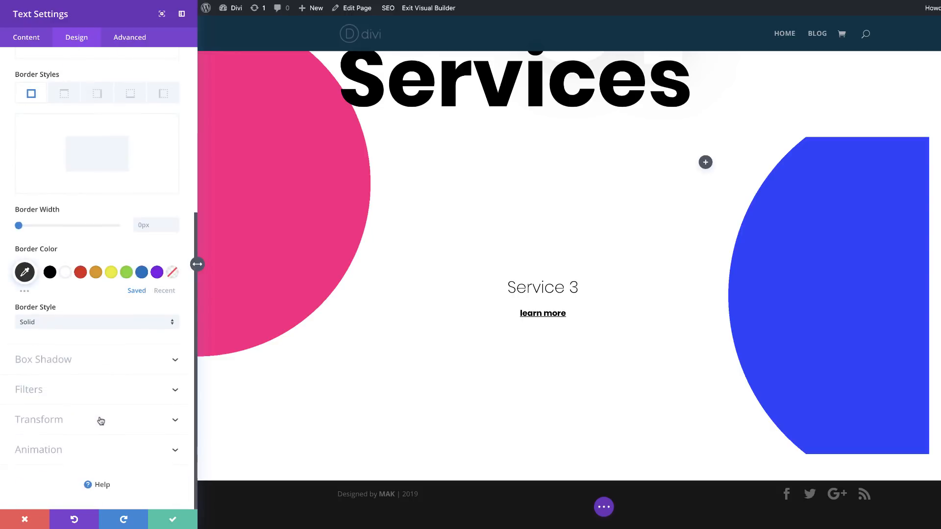
click(54, 365)
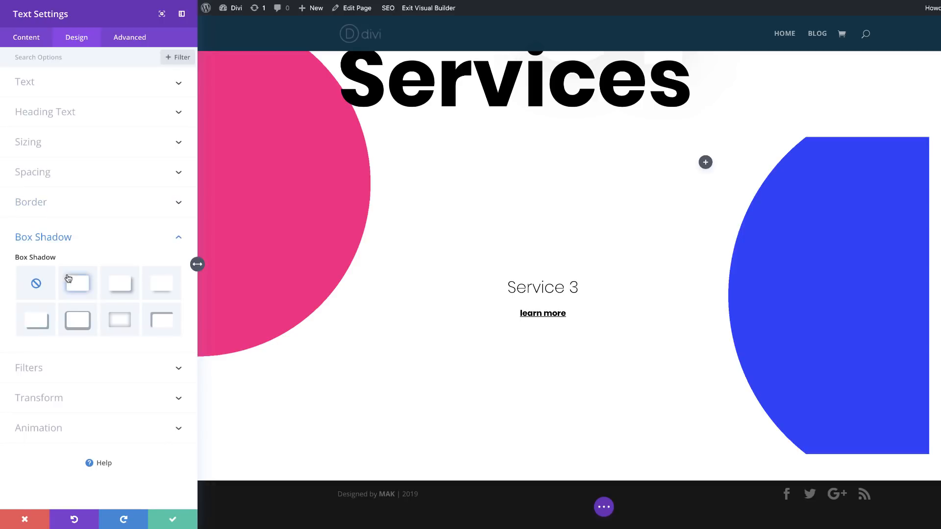
click(80, 287)
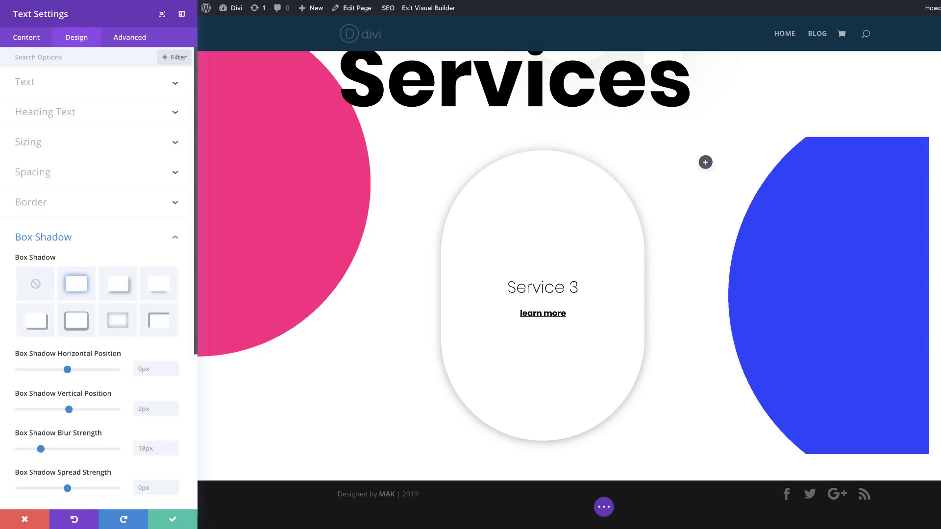
scroll(113, 451, down, 1)
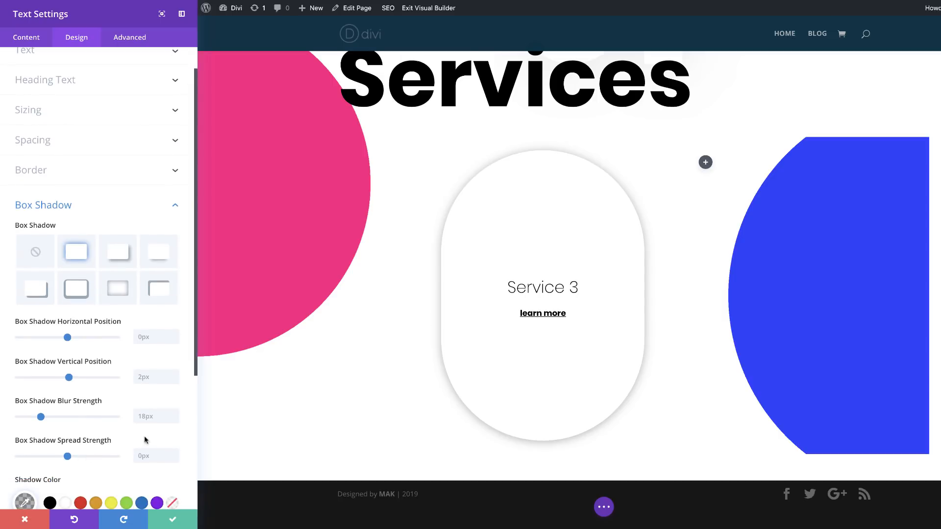
click(152, 416)
key(ctrl+a)
text(100px)
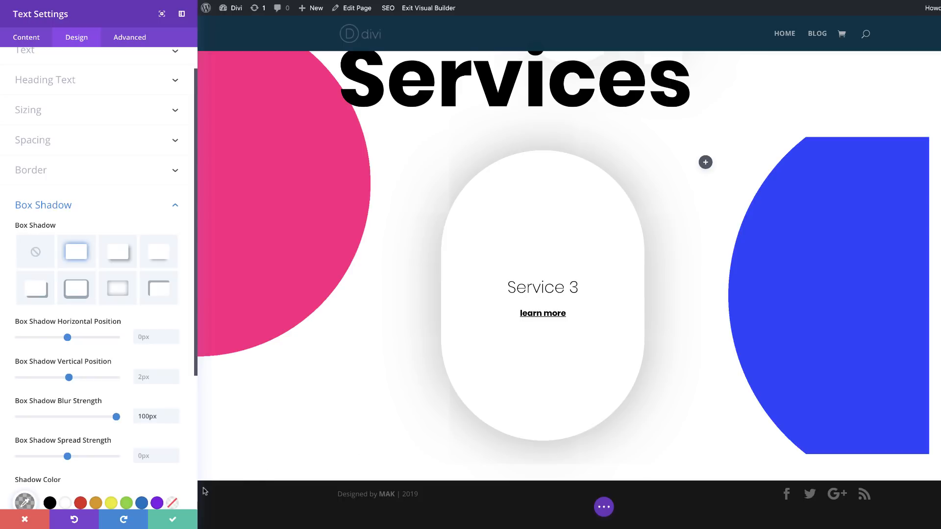
Step: Set the box shadow color to rgba(0,0,0,0.12) and save the text module settings
scroll(116, 484, down, 3)
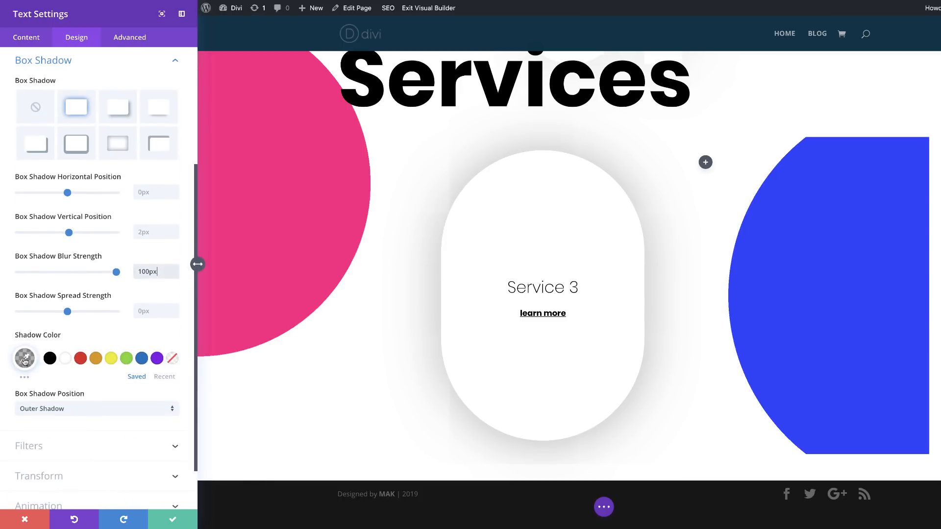
click(26, 359)
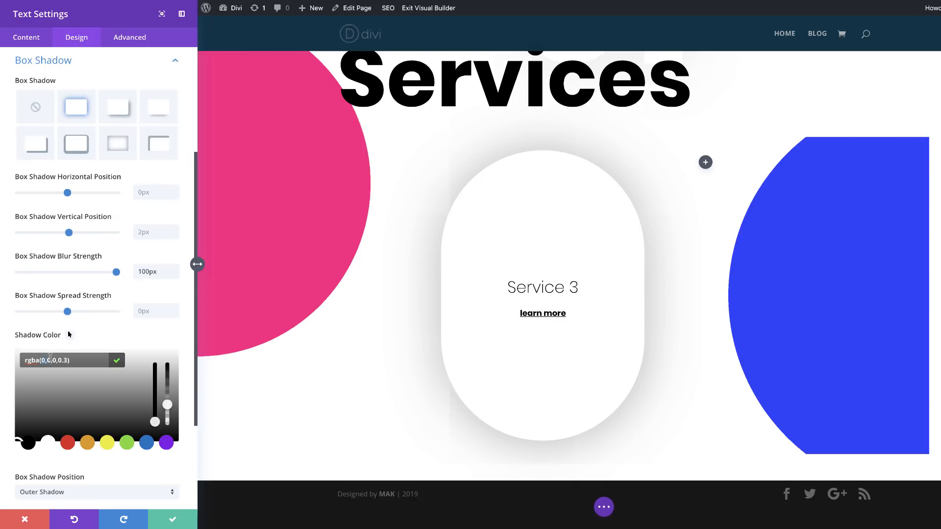
drag(50, 357, 65, 360)
text(0,0,0,0.12)
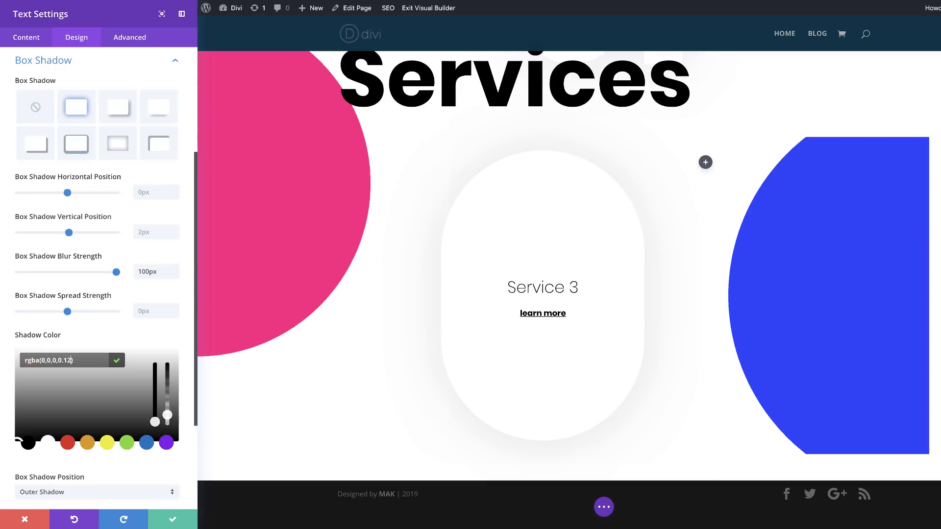
click(175, 522)
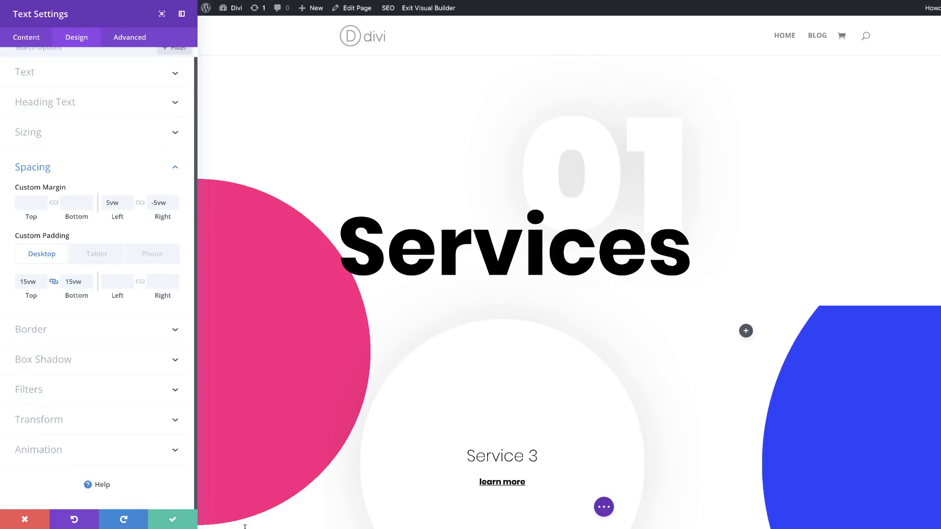
click(167, 520)
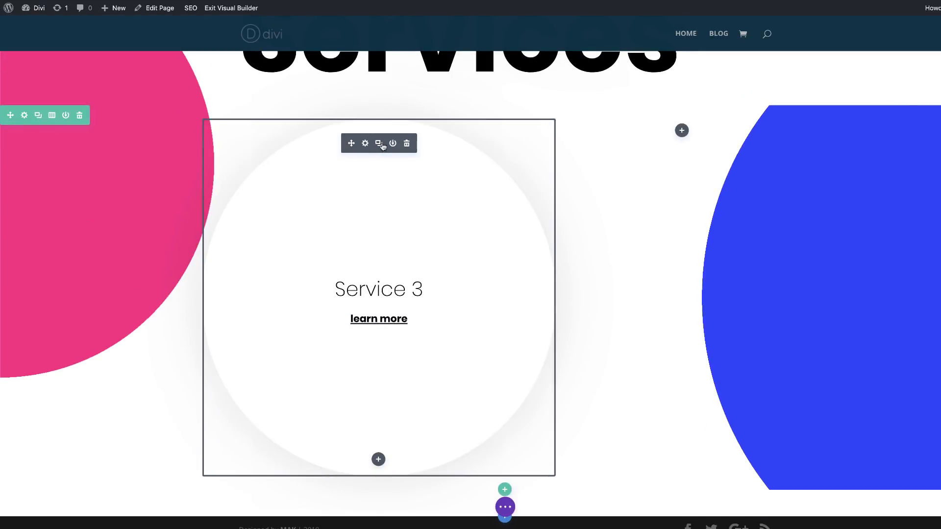
Step: Duplicate the Service 3 circle module and move a copy into the empty second column
click(379, 143)
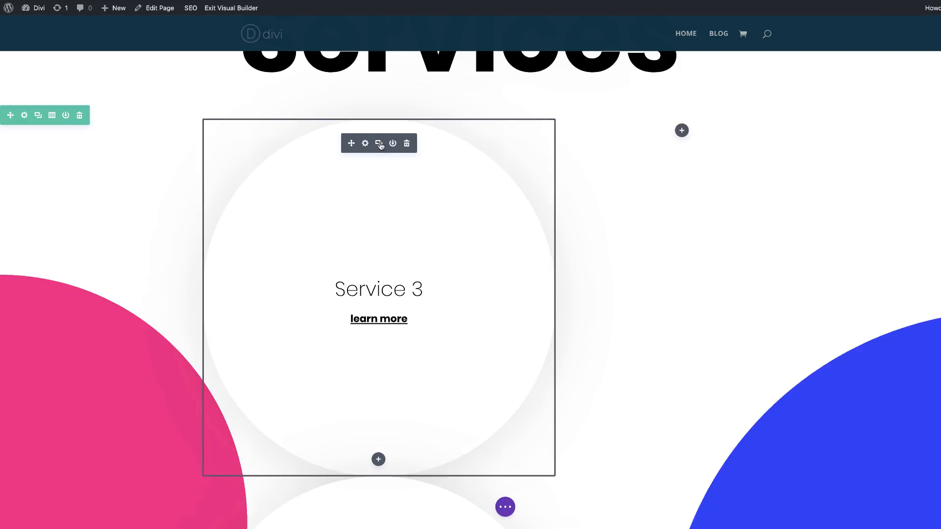
scroll(674, 308, down, 1)
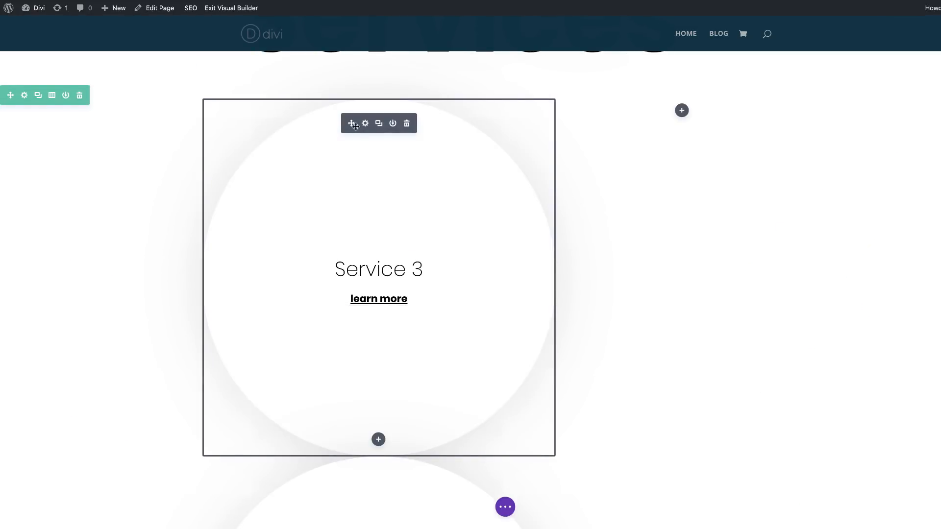
drag(351, 123, 697, 122)
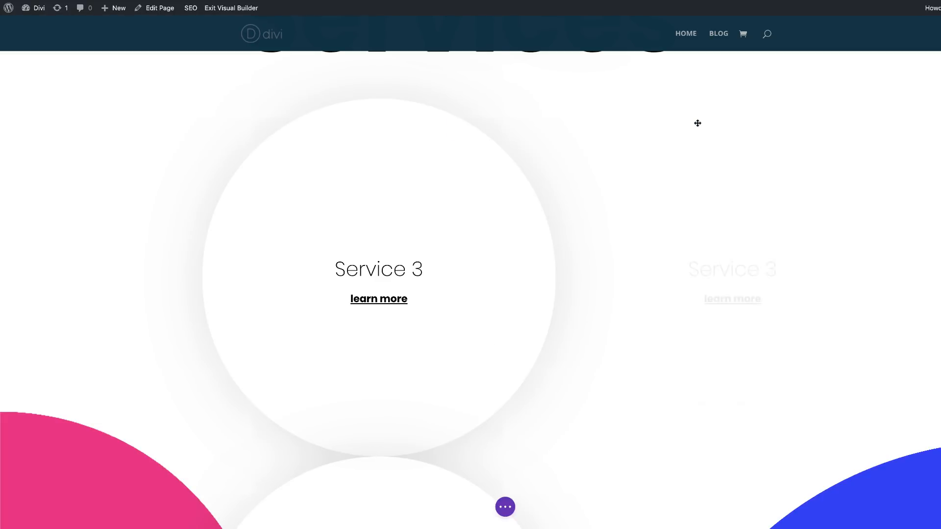
Step: Place another copy of the Service 3 module beneath the first one in the second column
scroll(391, 371, down, 8)
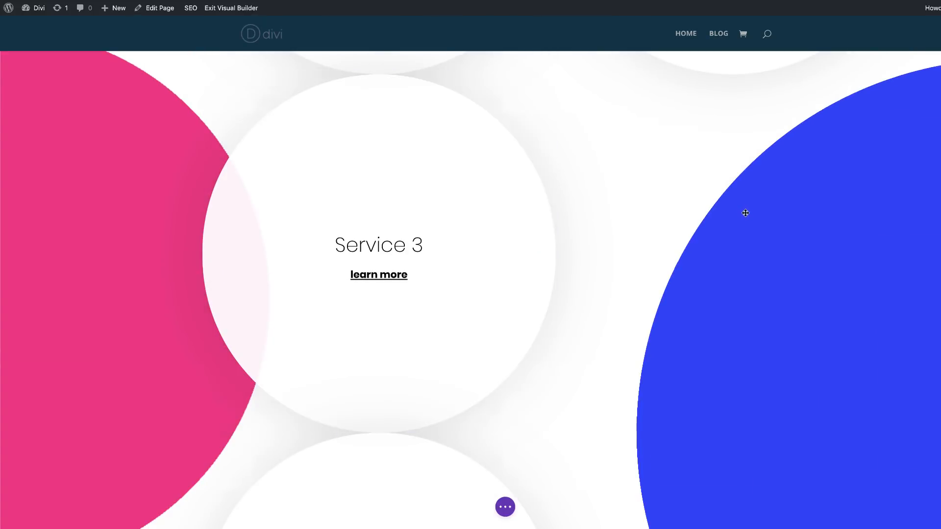
scroll(745, 212, up, 1)
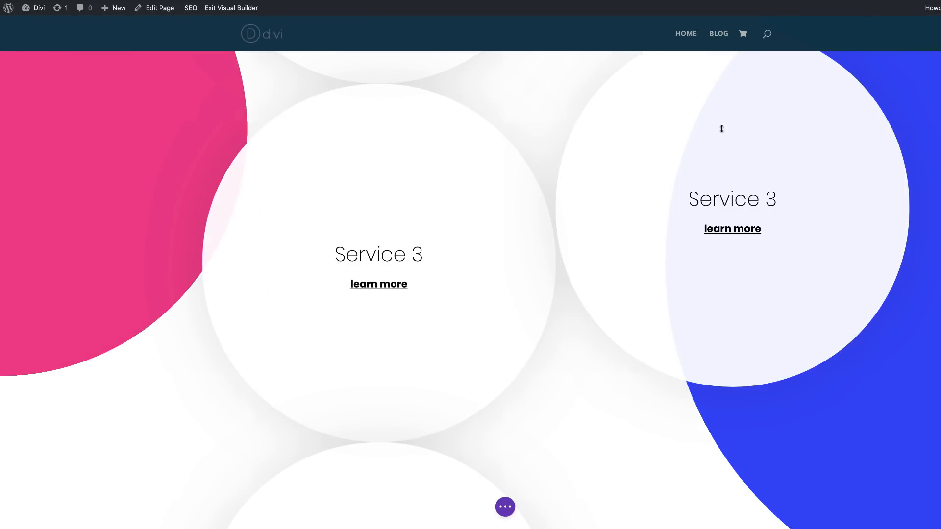
scroll(760, 330, down, 5)
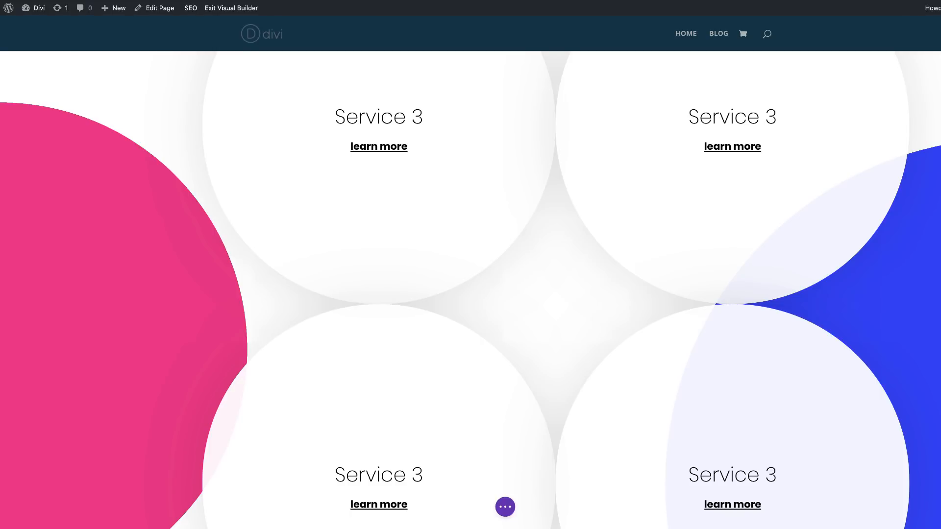
scroll(786, 160, up, 1)
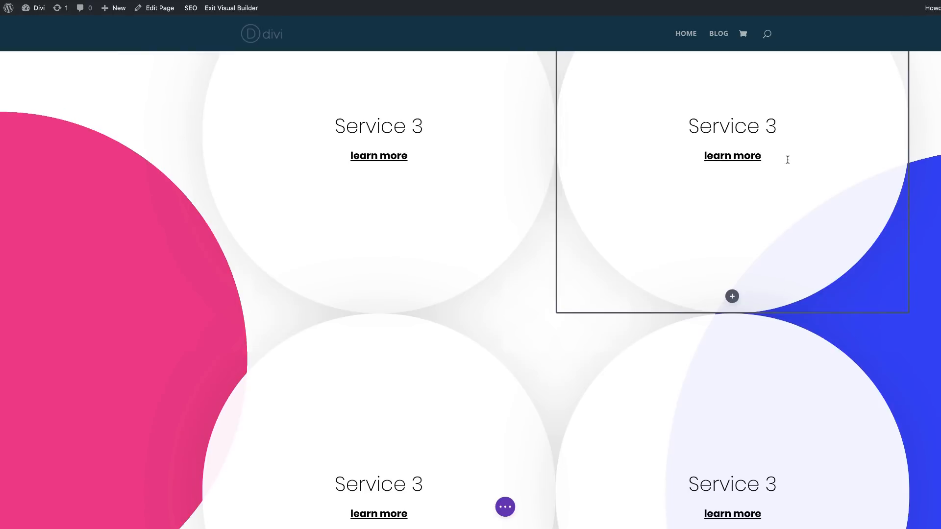
scroll(800, 160, up, 5)
scroll(784, 181, down, 1)
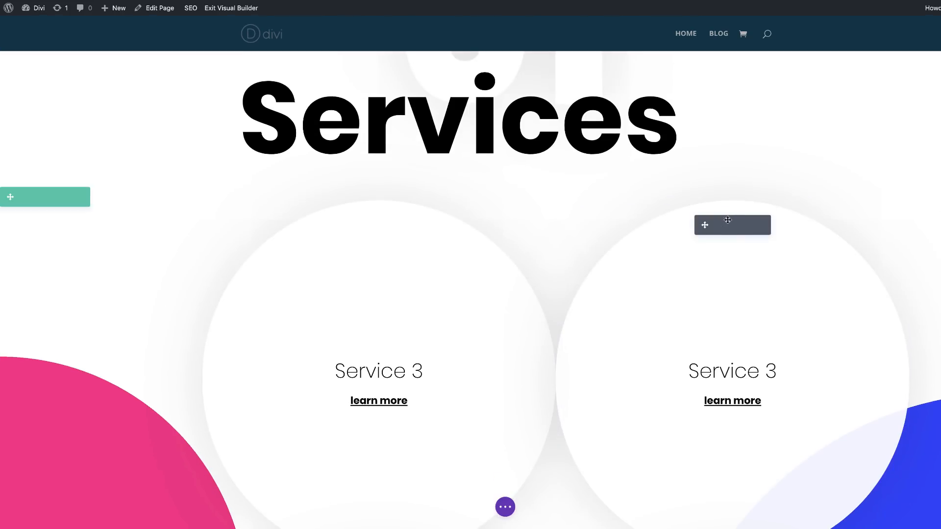
Step: Give the first Service 3 module in the second column a top margin of 20vw
click(719, 225)
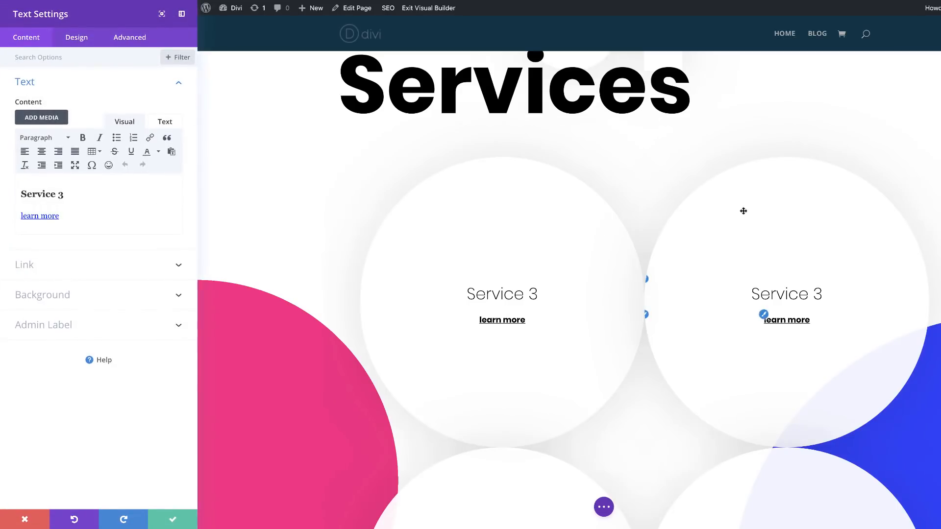
click(77, 40)
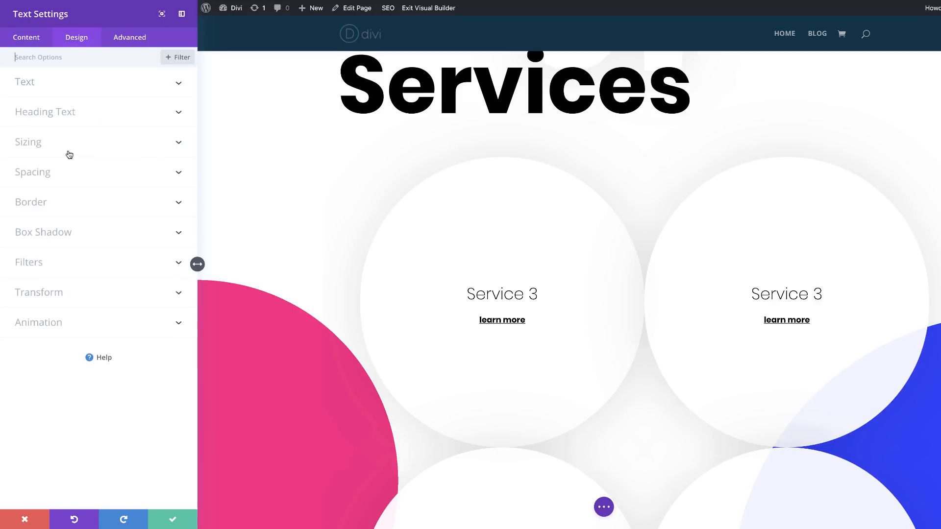
click(45, 178)
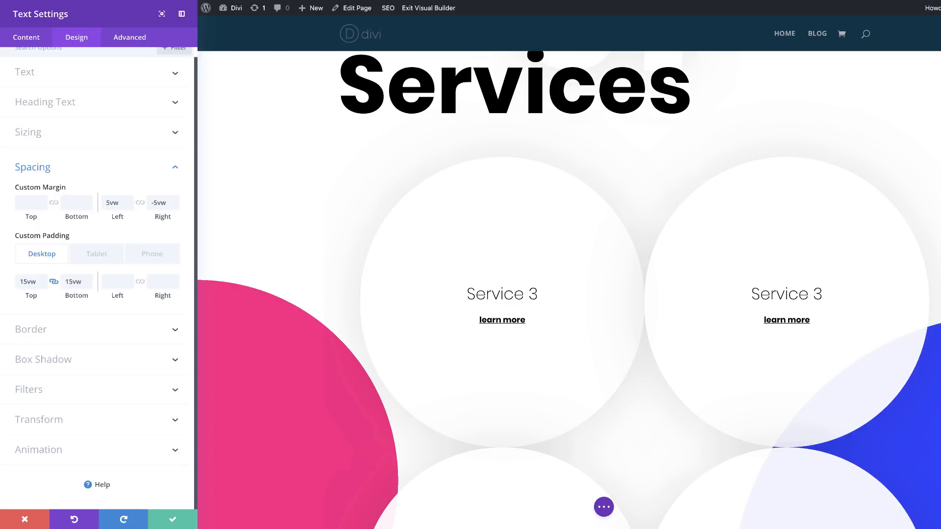
click(27, 200)
text(20vw)
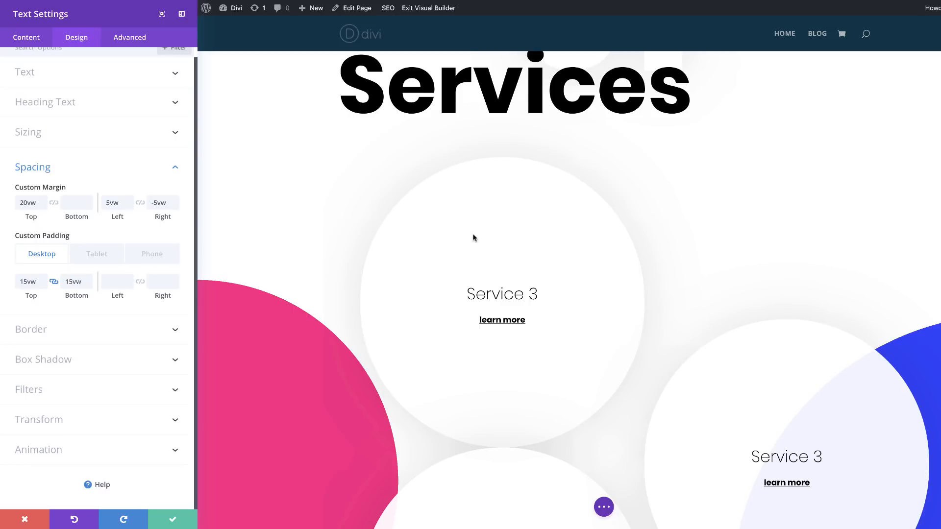
Step: Set the module's left margin to -5vw and right margin to 5vw, and save its settings
scroll(734, 313, down, 2)
scroll(735, 314, down, 3)
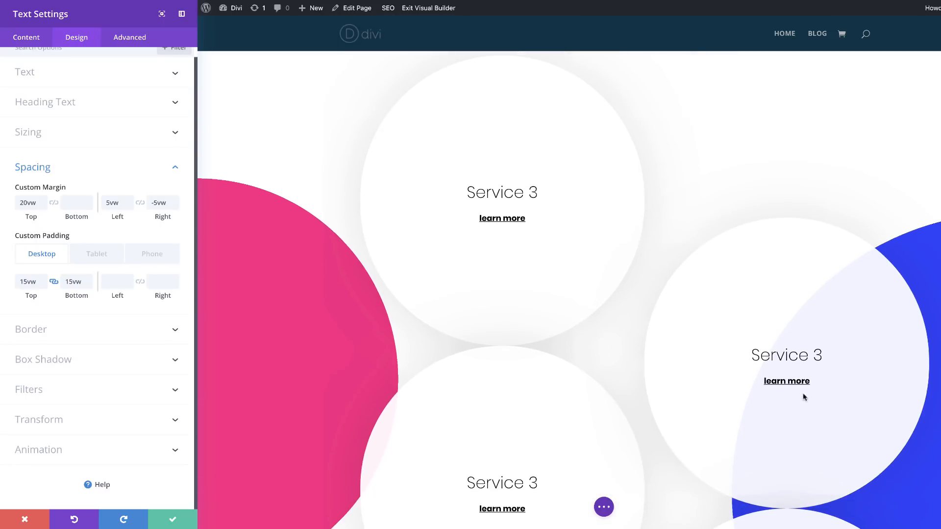
click(104, 200)
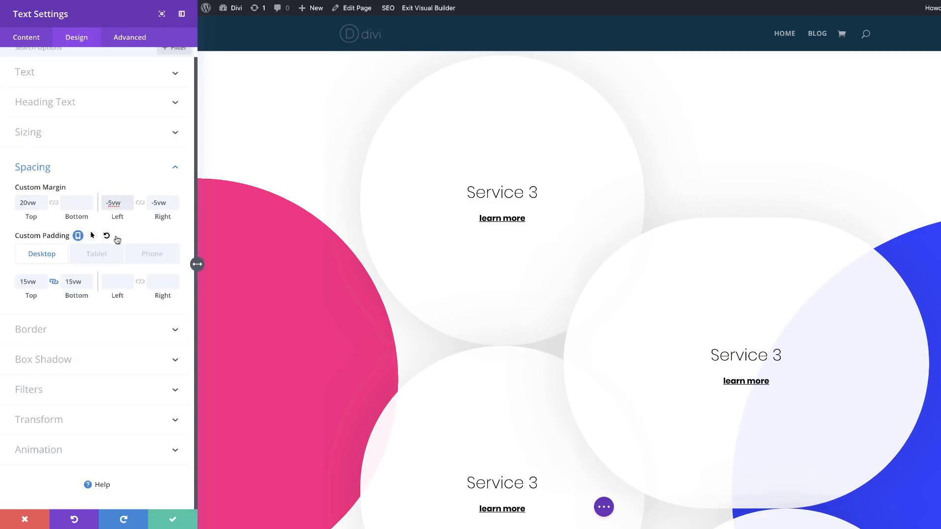
click(155, 203)
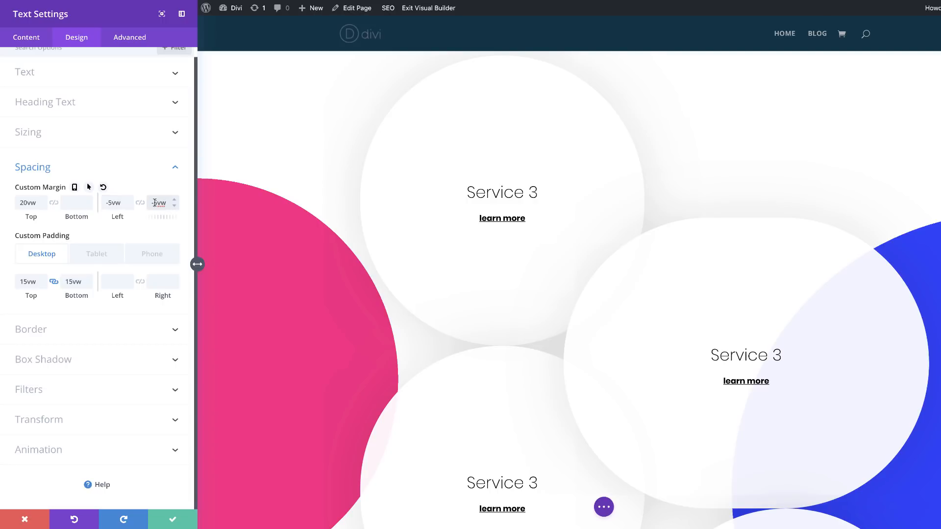
key(BackSpace)
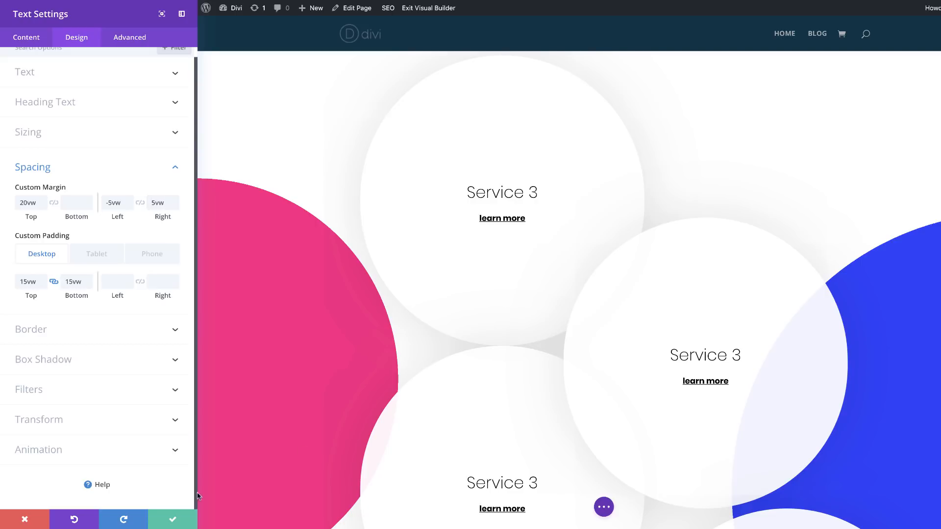
click(171, 521)
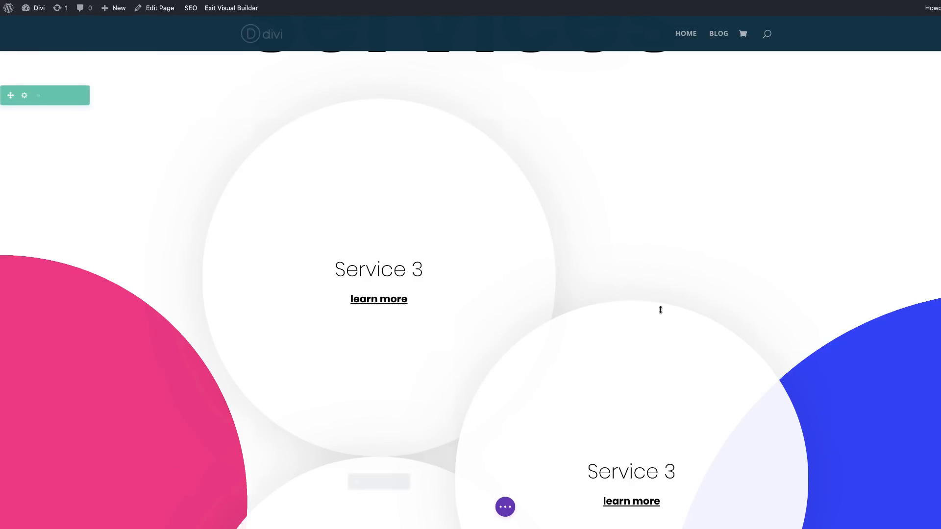
Step: Set the background color of the second Service 3 module in the first column to rgba(255,248,209,0.92)
scroll(751, 275, down, 4)
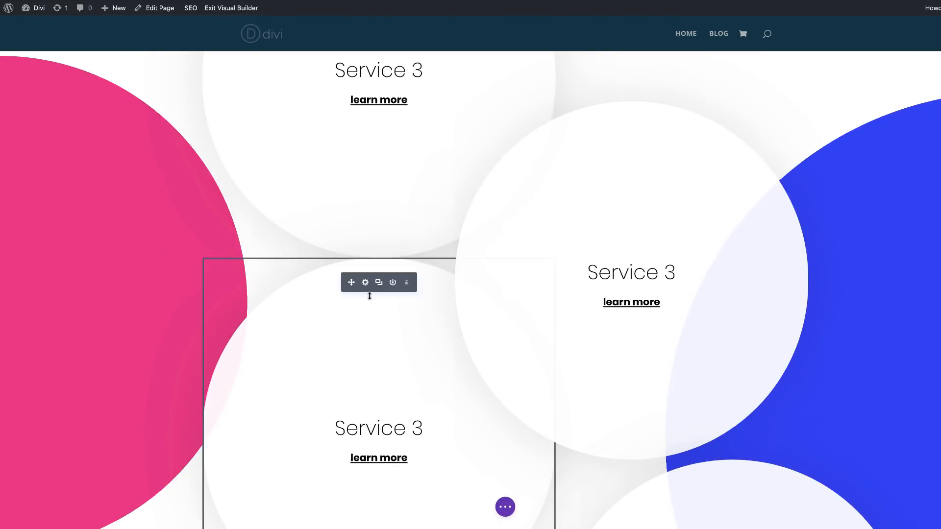
click(365, 282)
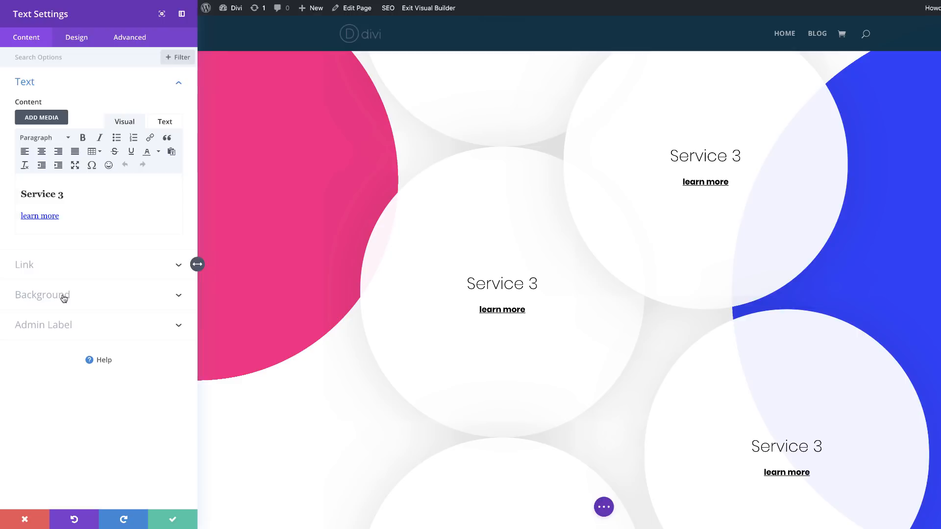
click(64, 296)
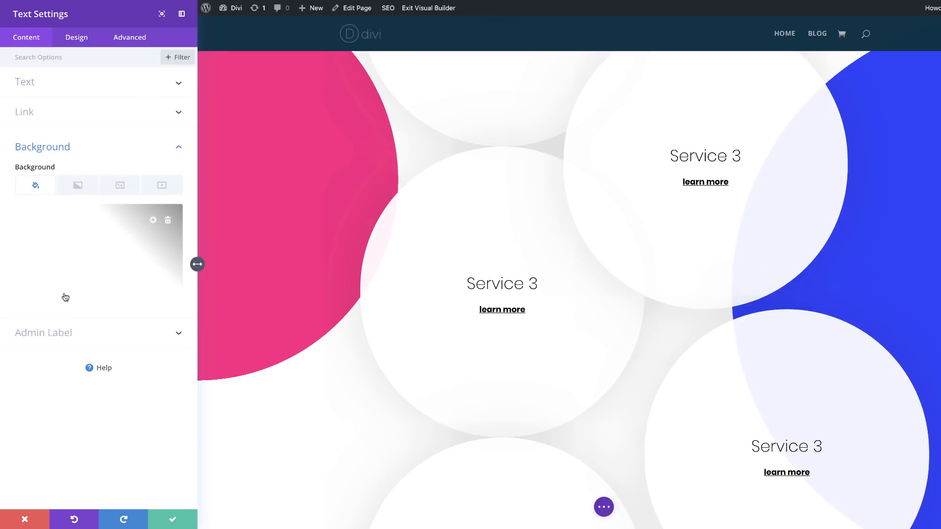
click(81, 262)
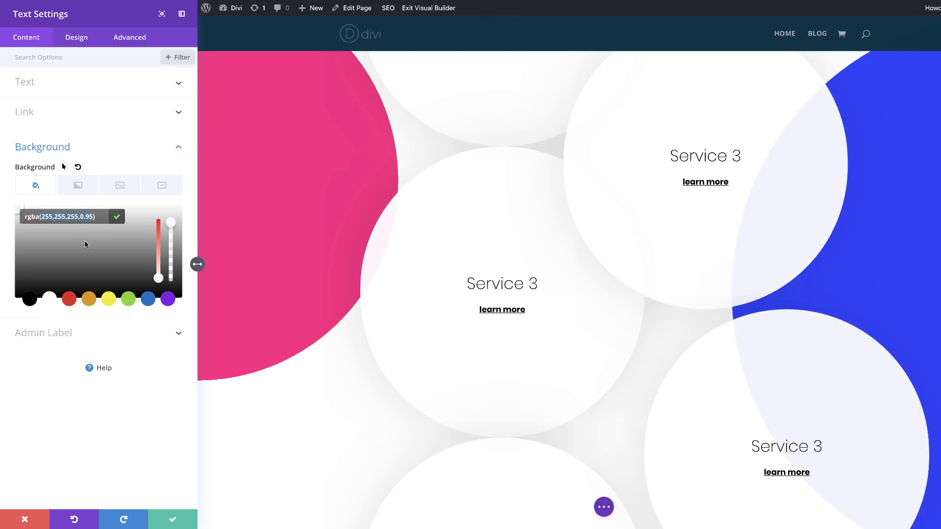
text(rgba(255,248,209,0.92))
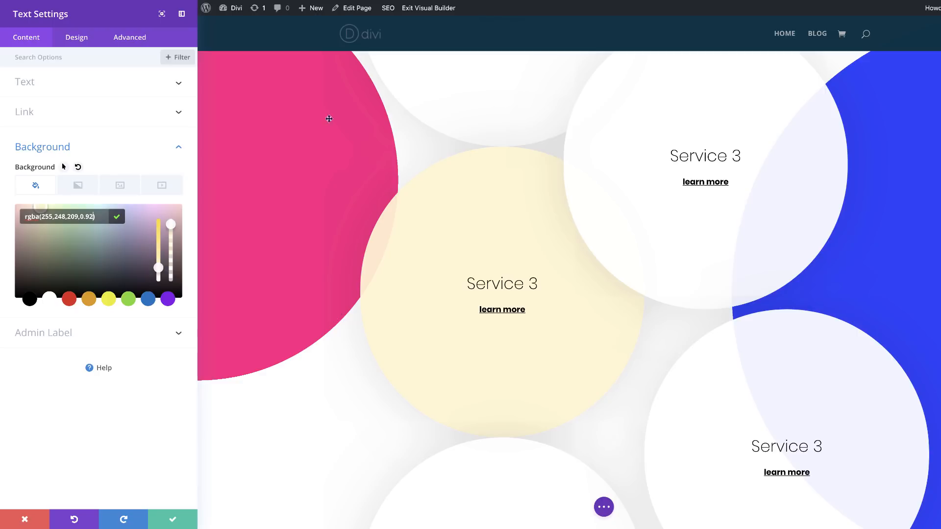
Step: Give the cream-colored Service 3 module a top margin of -5vw and save its settings
click(83, 44)
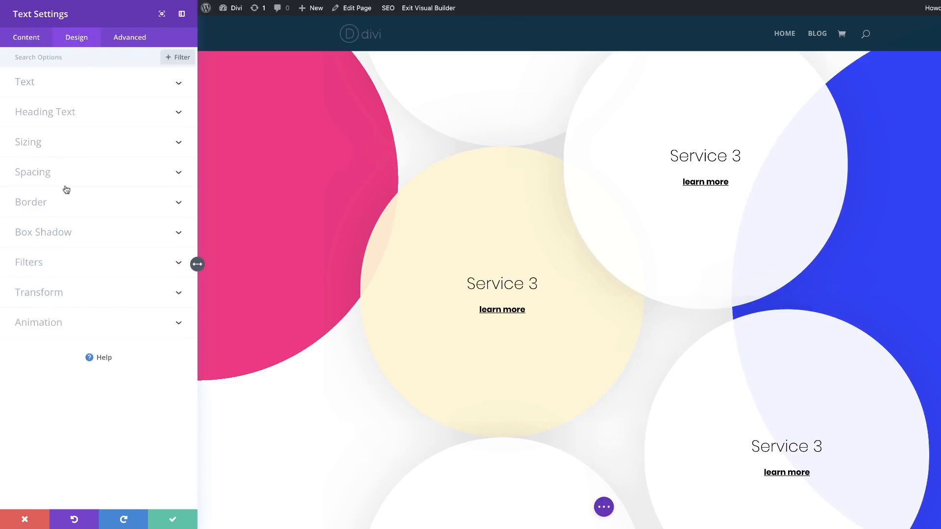
click(48, 178)
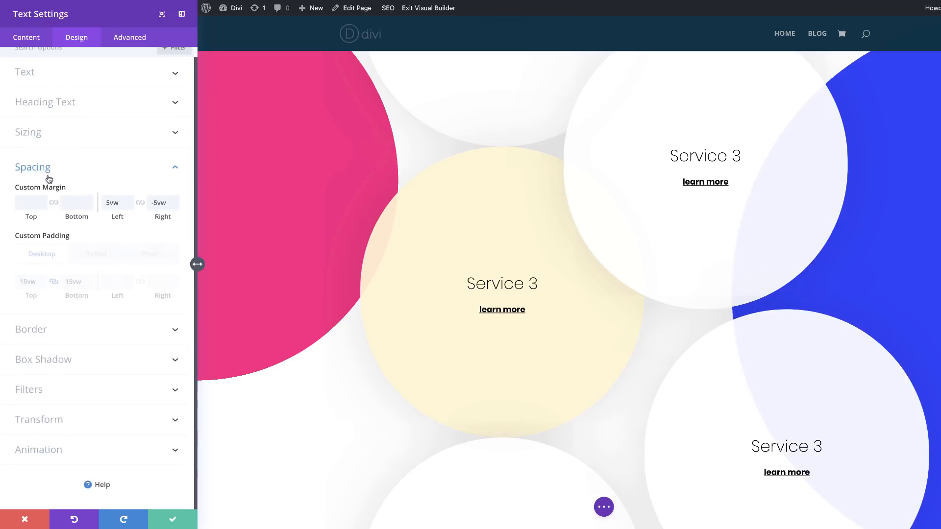
click(30, 202)
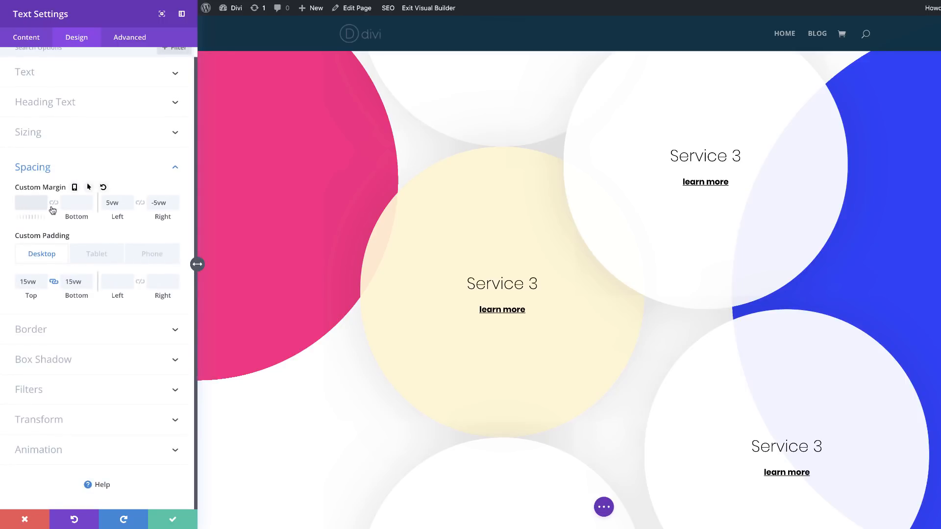
text(-5vw)
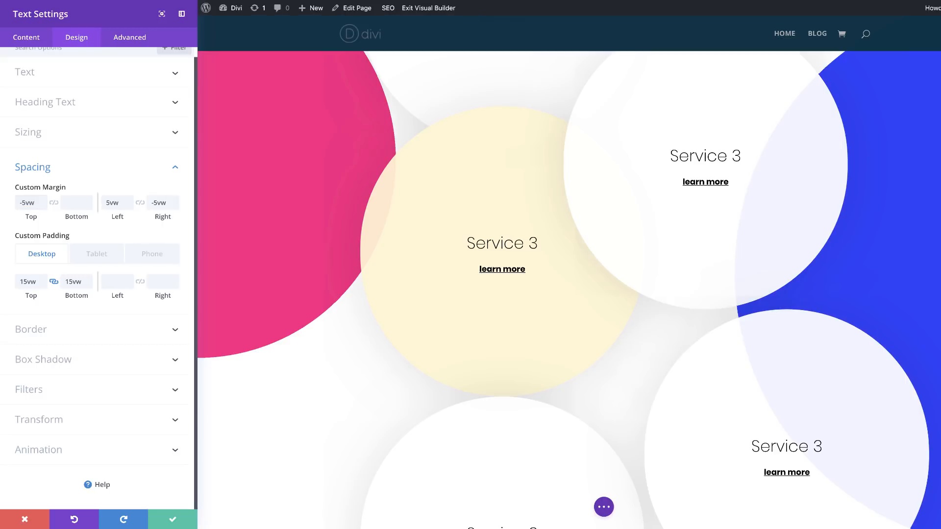
click(171, 520)
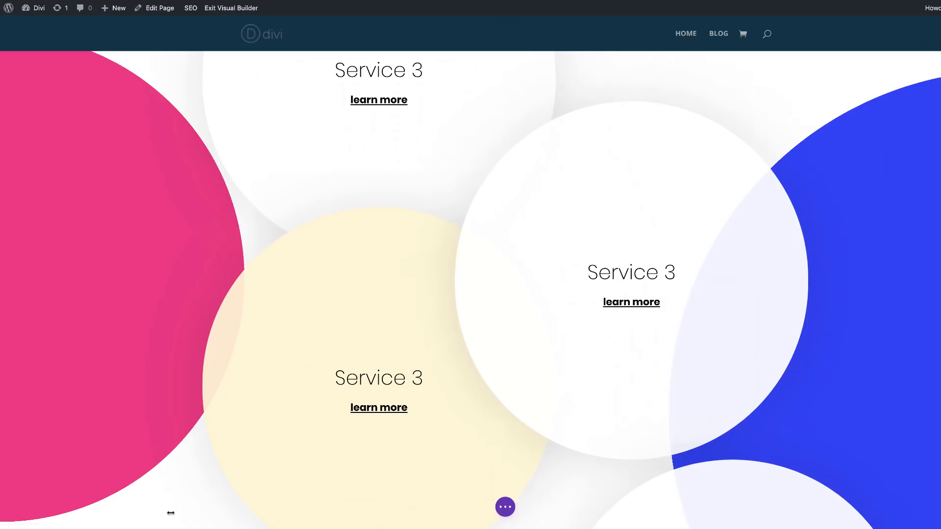
Step: Set the background color of the second Service 3 module in the second column to rgba(219,255,223,0.95)
scroll(801, 271, down, 5)
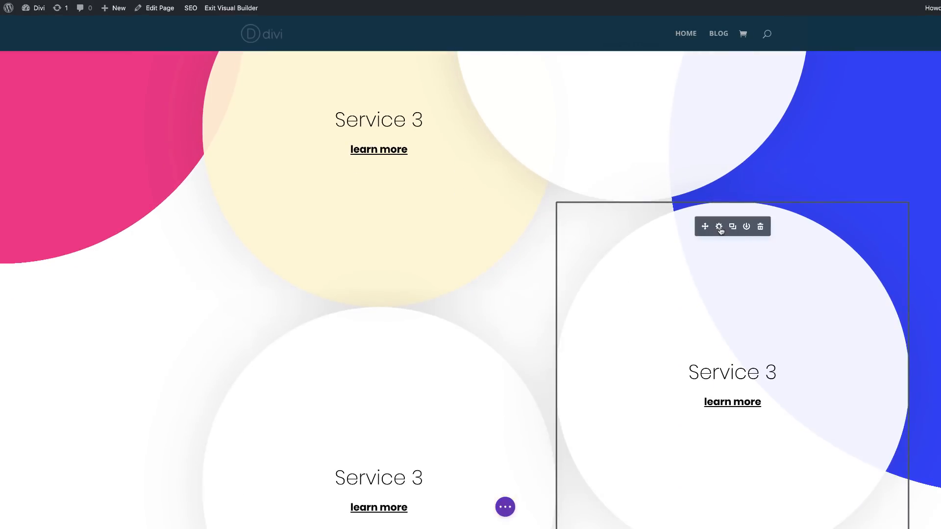
click(719, 226)
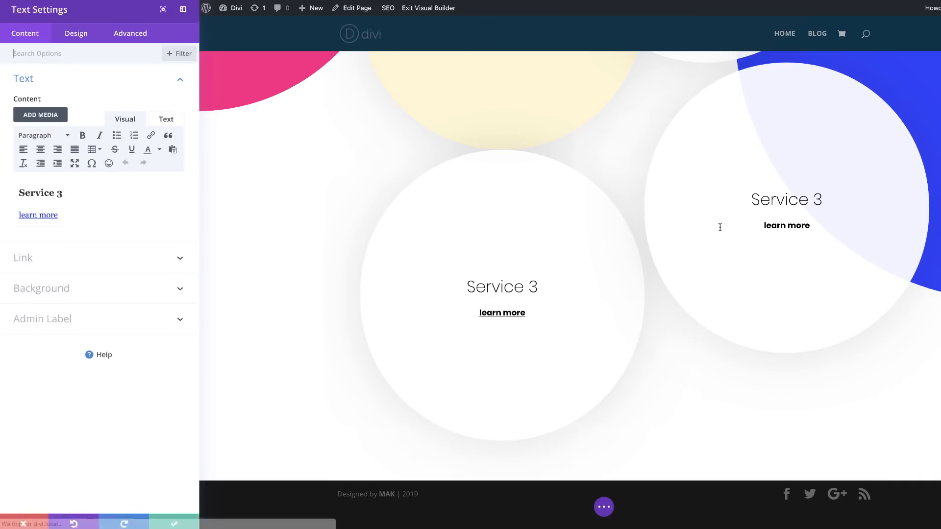
click(59, 296)
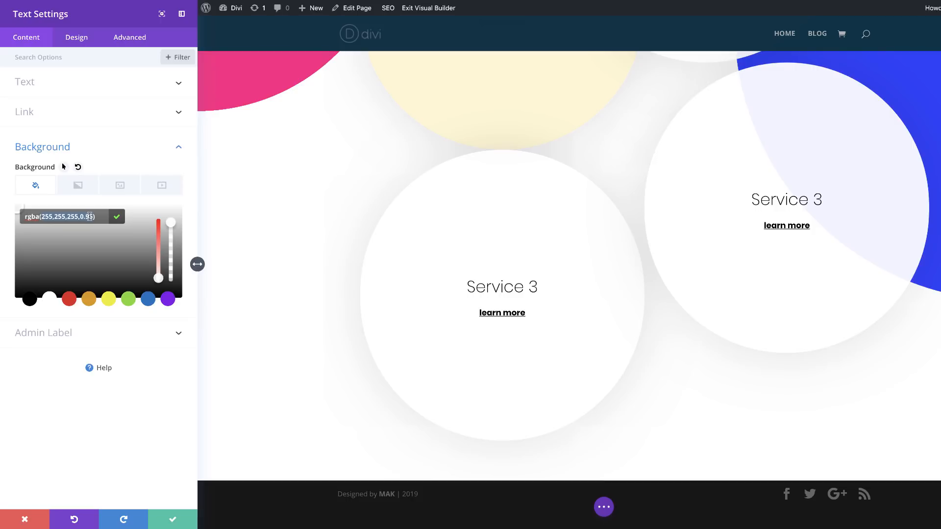
text(219,255,223,0.95)
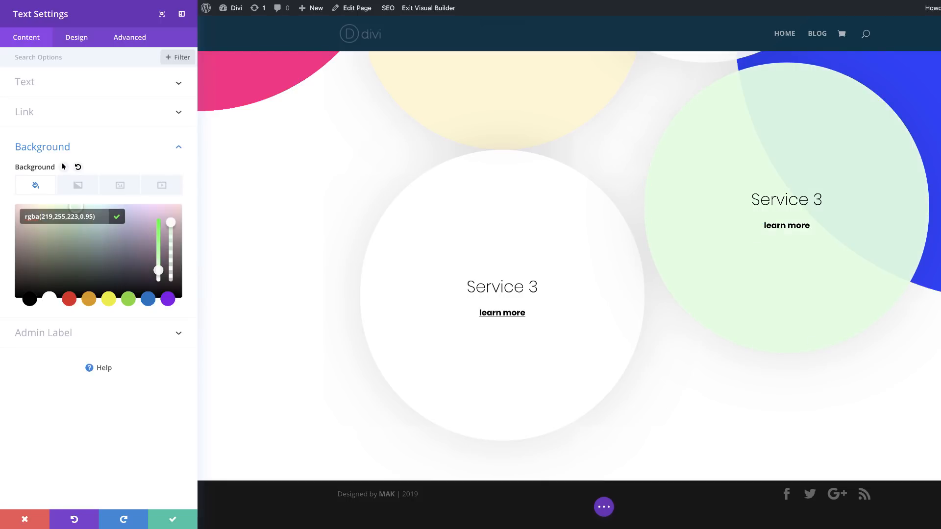
Step: Give the green Service 3 module in the second column a top margin of -5vw
click(77, 37)
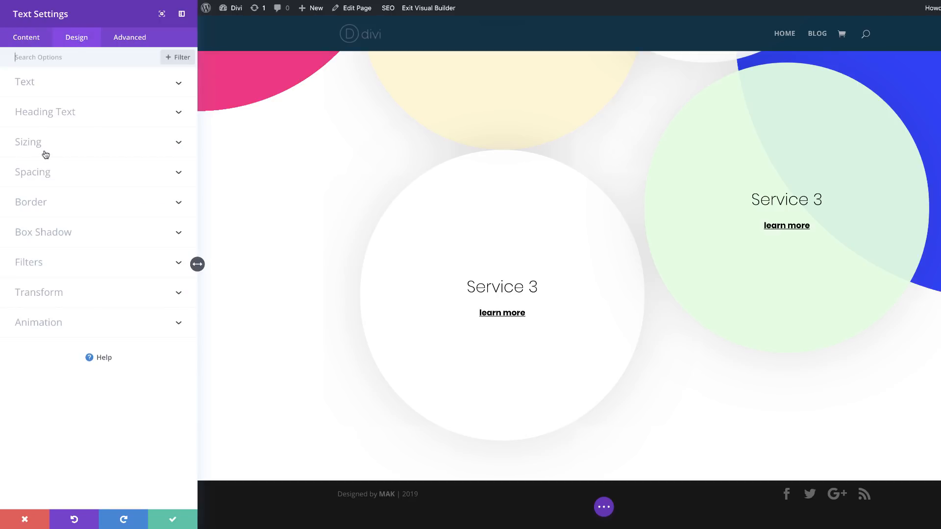
click(45, 173)
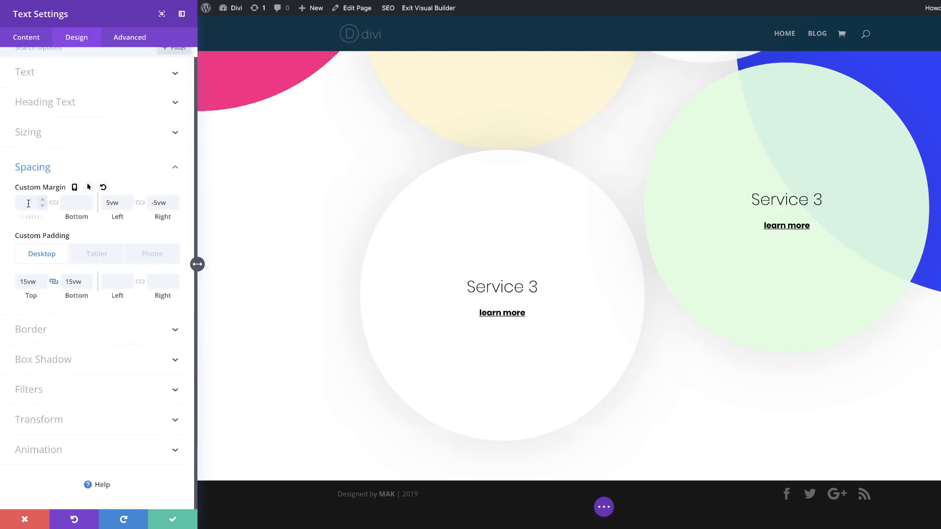
click(30, 203)
scroll(310, 250, up, 1)
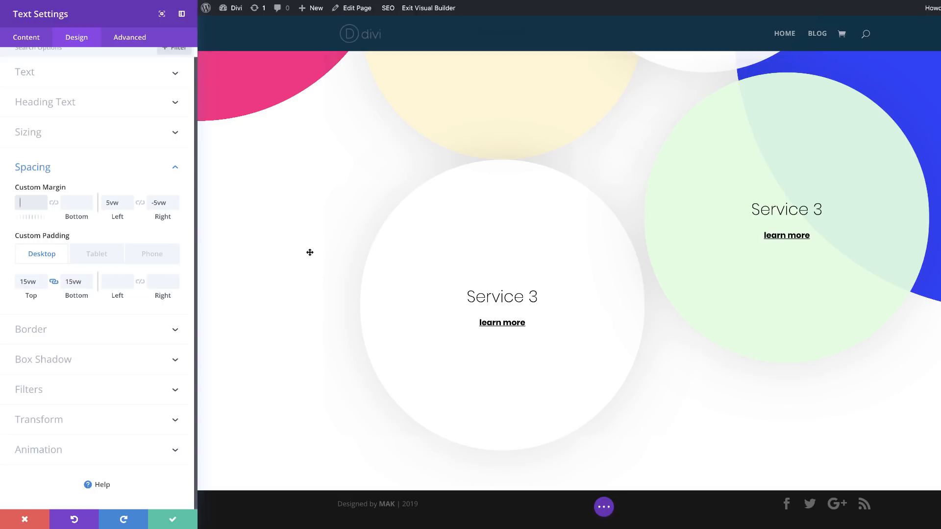
text(-5vw)
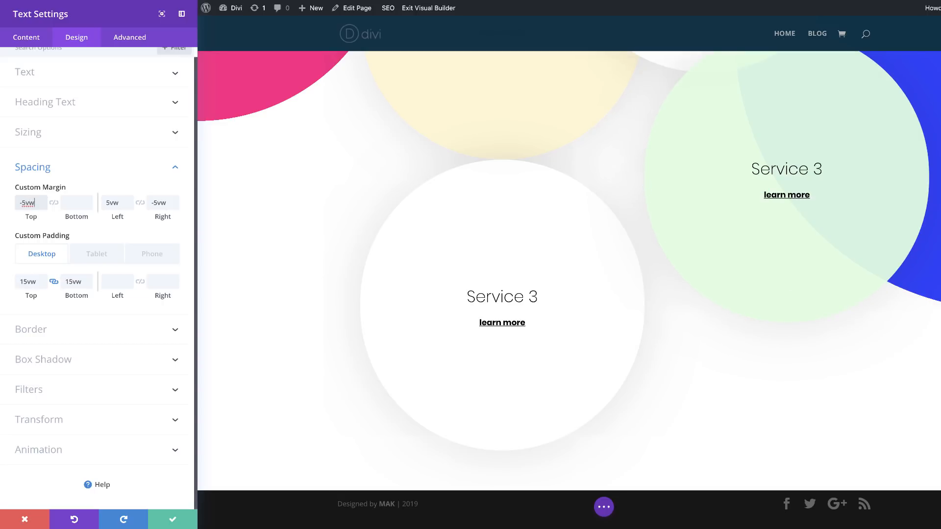
Step: Set the green module's left margin to -5vw and right margin to 5vw, and save its settings
click(104, 203)
text(-)
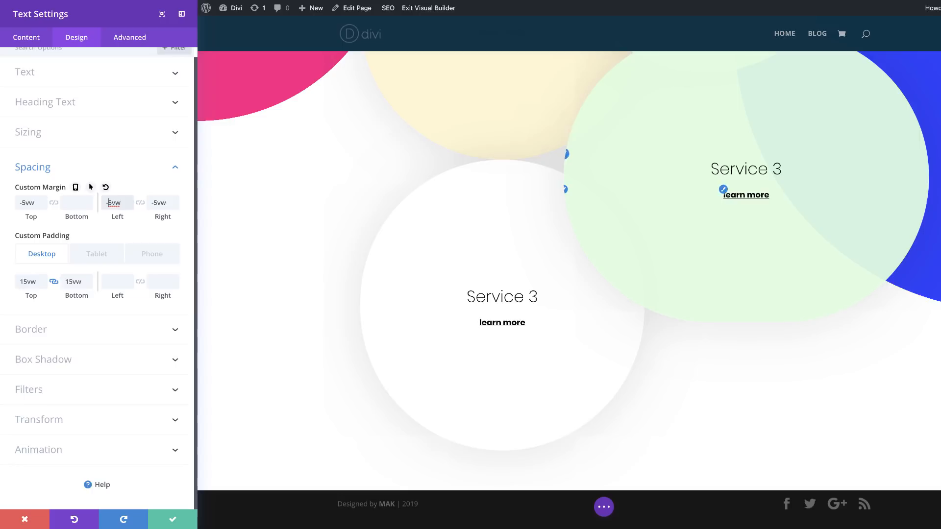
scroll(616, 305, up, 1)
scroll(532, 247, up, 4)
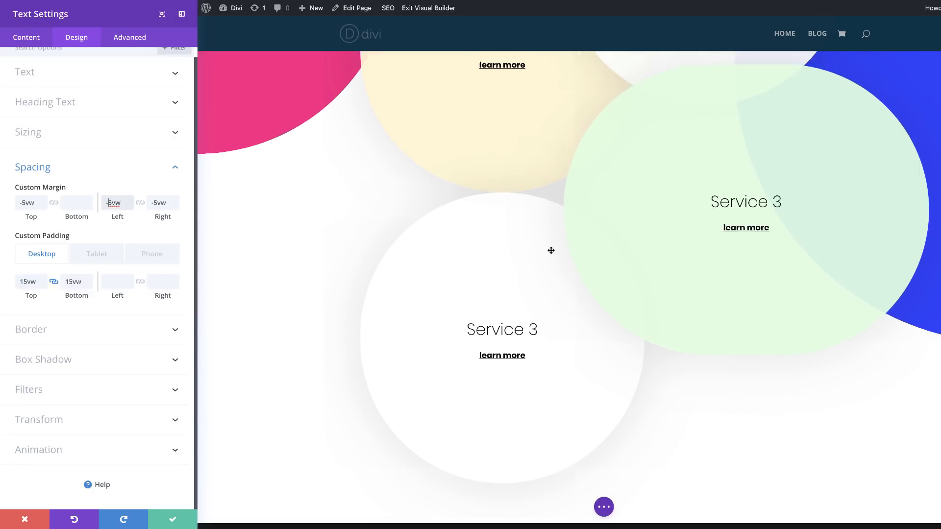
click(149, 203)
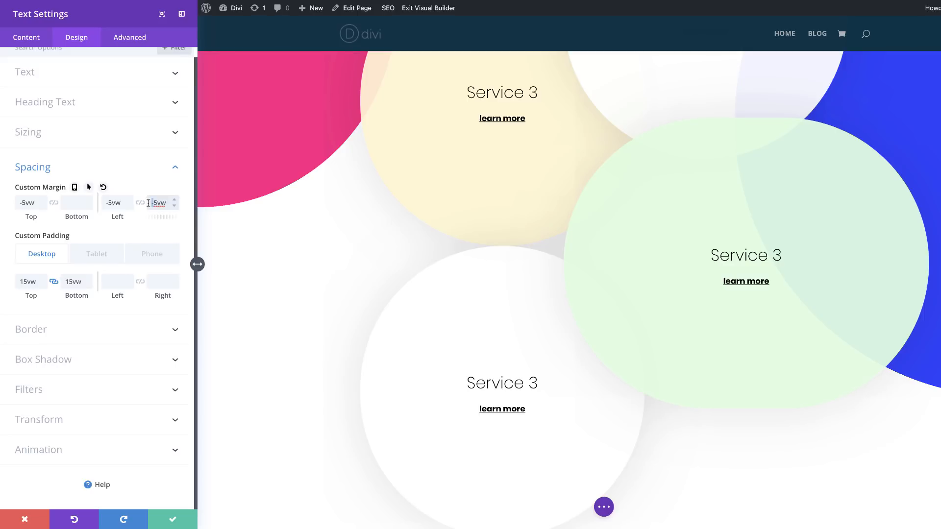
key(Delete)
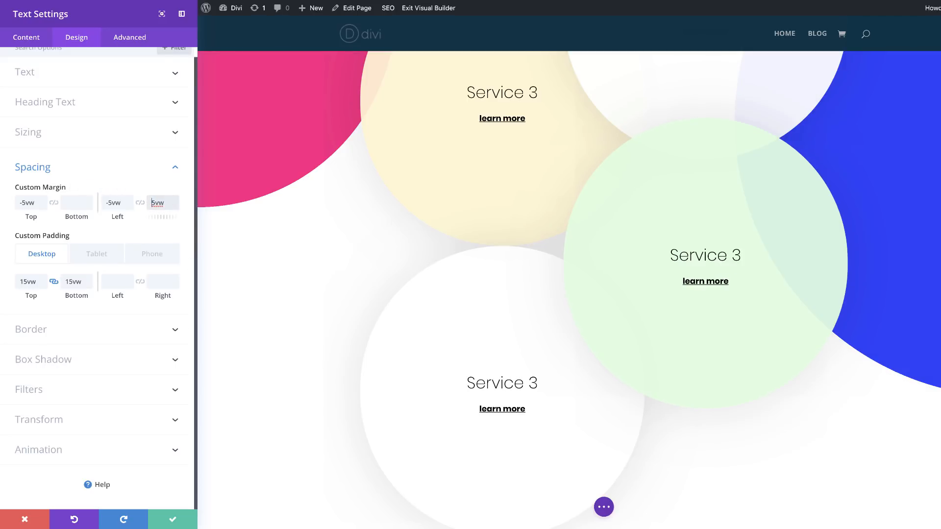
click(174, 521)
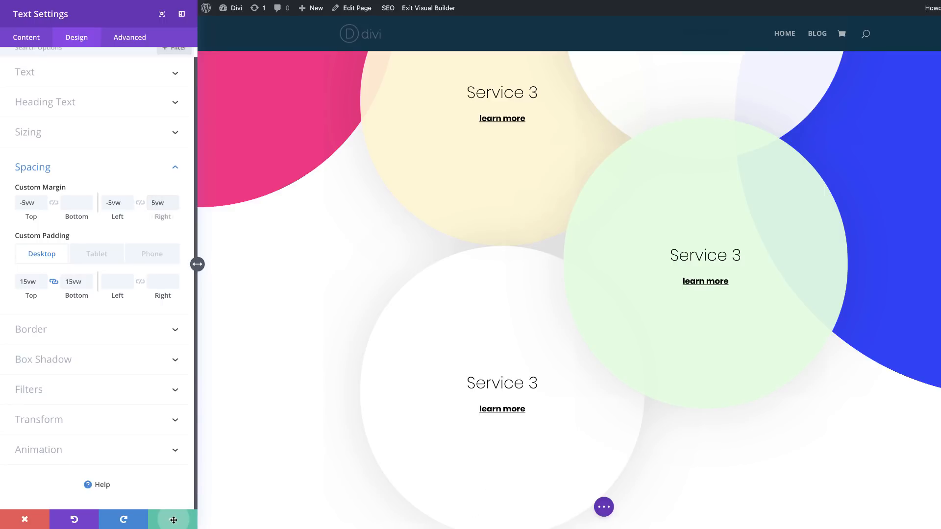
Step: Give the last Service 3 module in the first column a top margin of -5vw and save its settings
scroll(196, 389, down, 5)
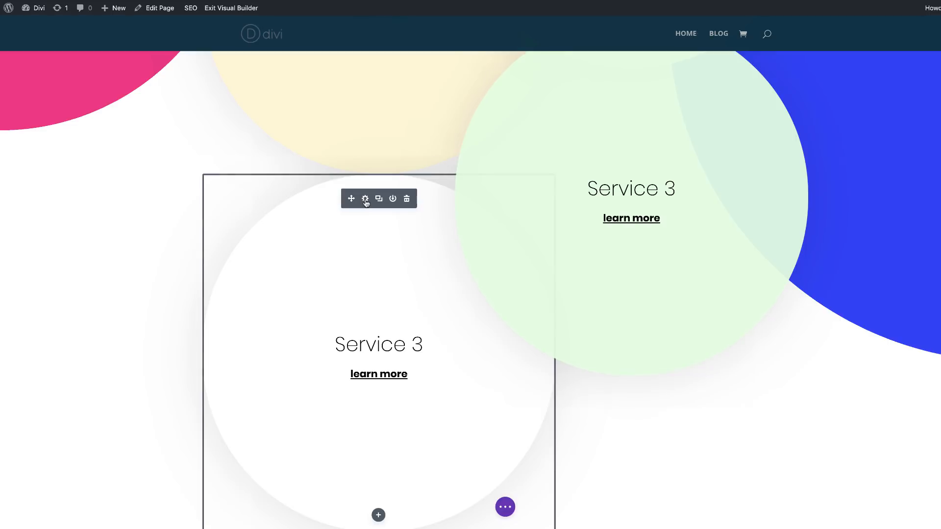
click(365, 199)
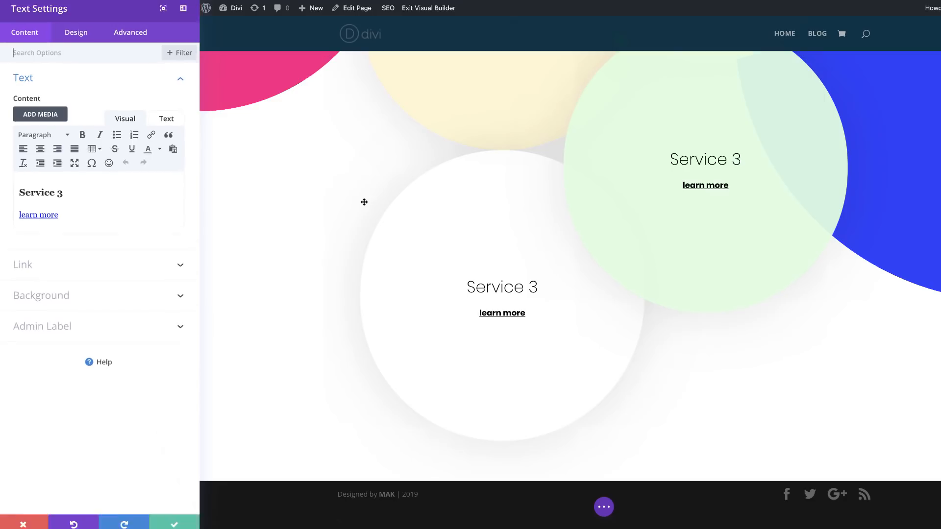
click(78, 38)
click(36, 172)
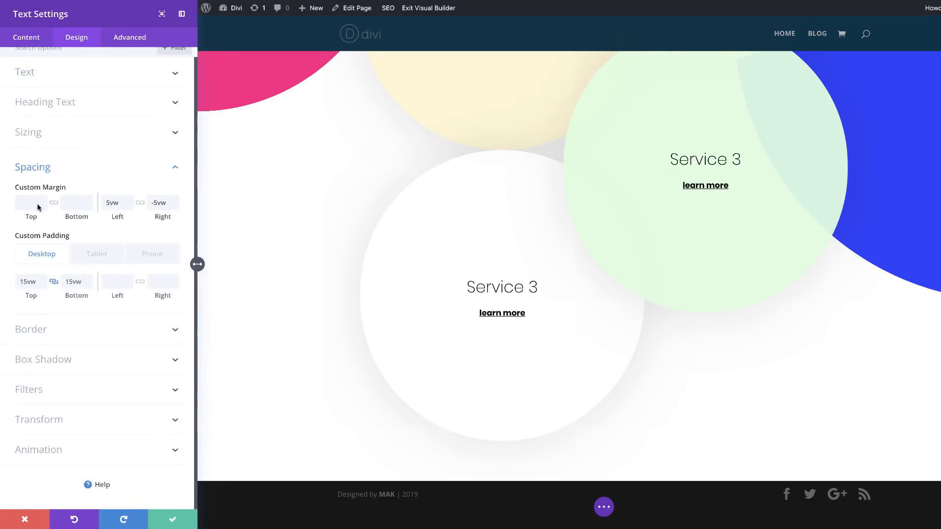
click(31, 202)
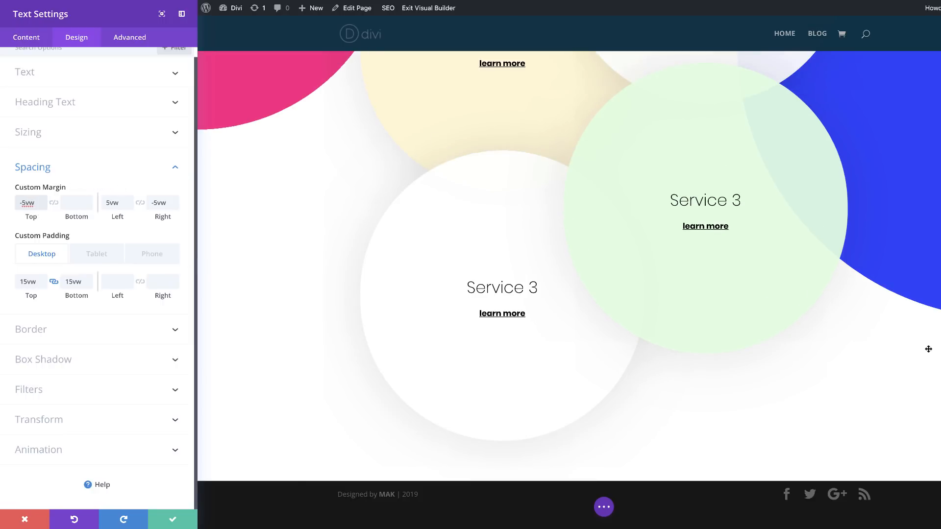
scroll(895, 283, up, 5)
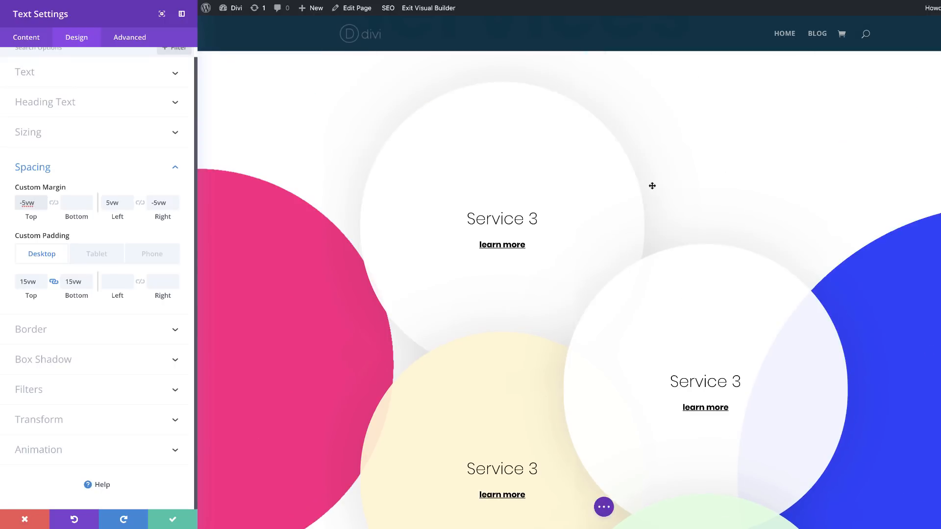
scroll(901, 360, down, 3)
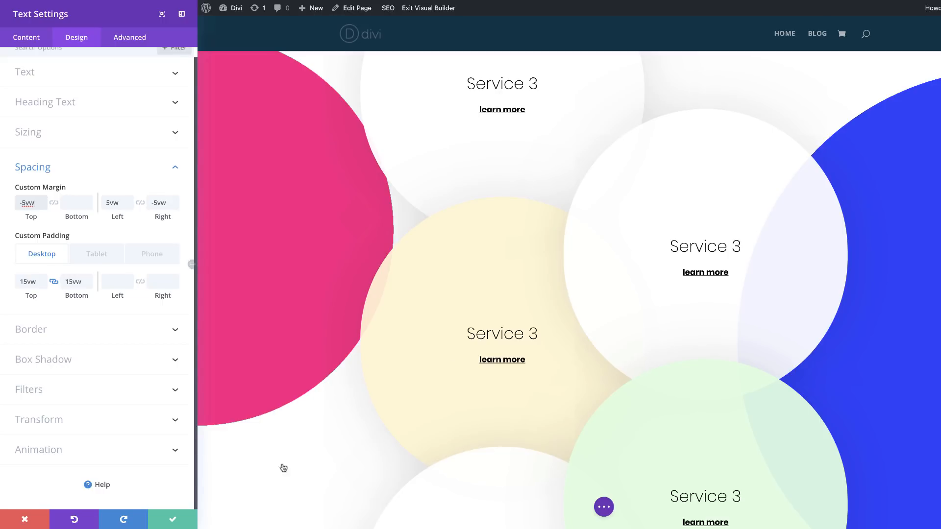
click(172, 519)
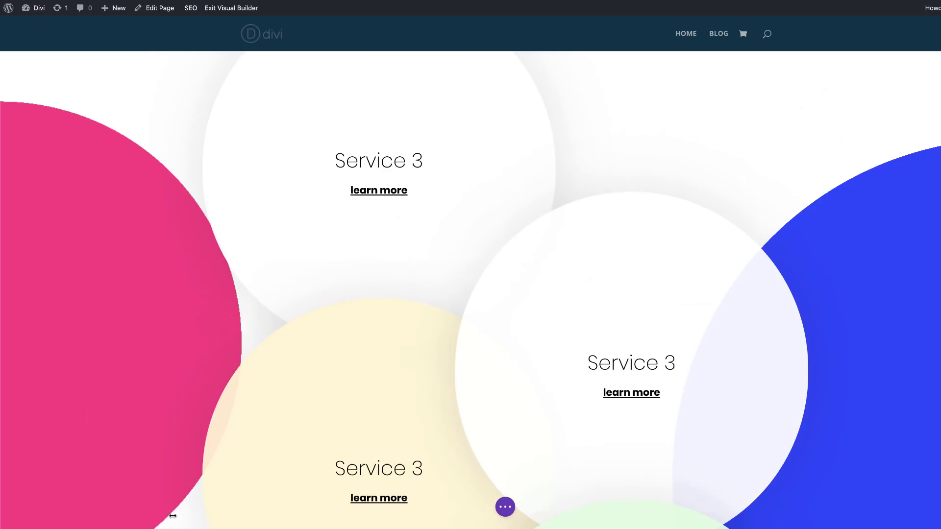
Step: Preview the overlapping circle layout in the tablet and phone views
scroll(414, 338, down, 6)
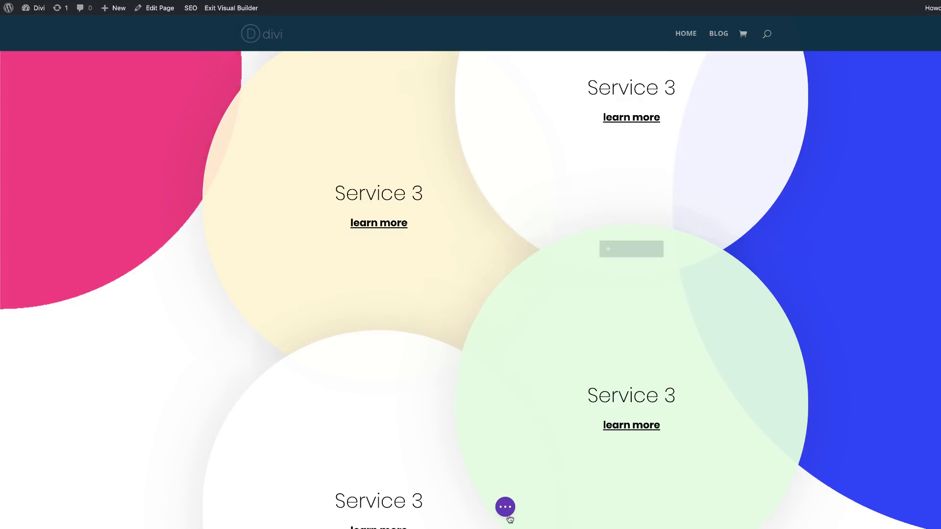
click(505, 509)
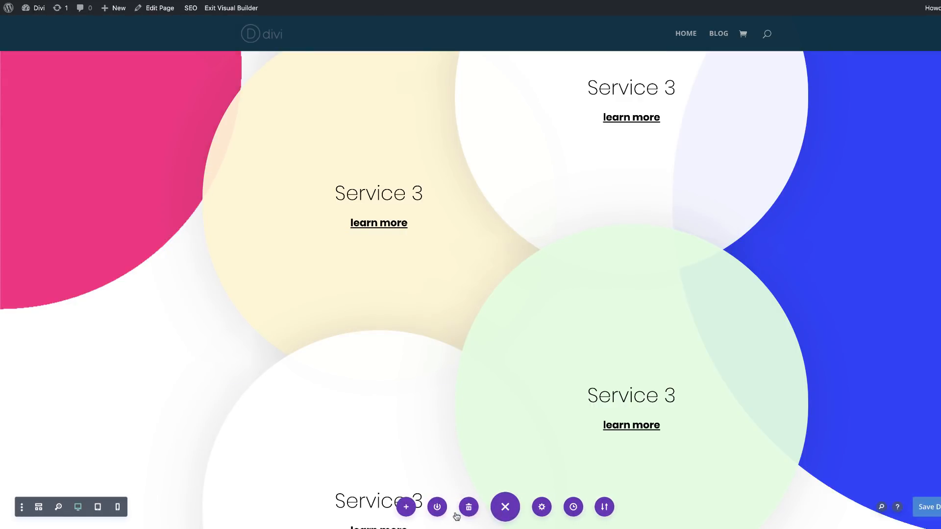
click(98, 507)
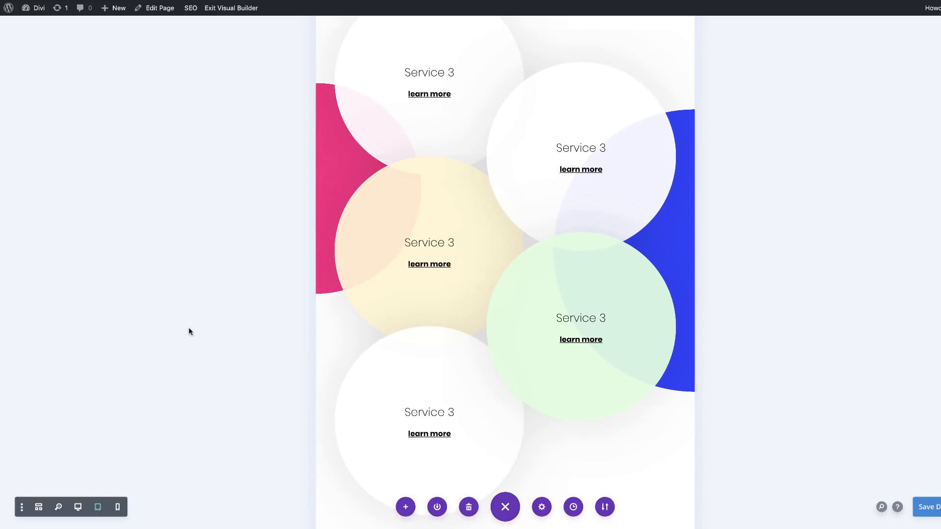
click(117, 509)
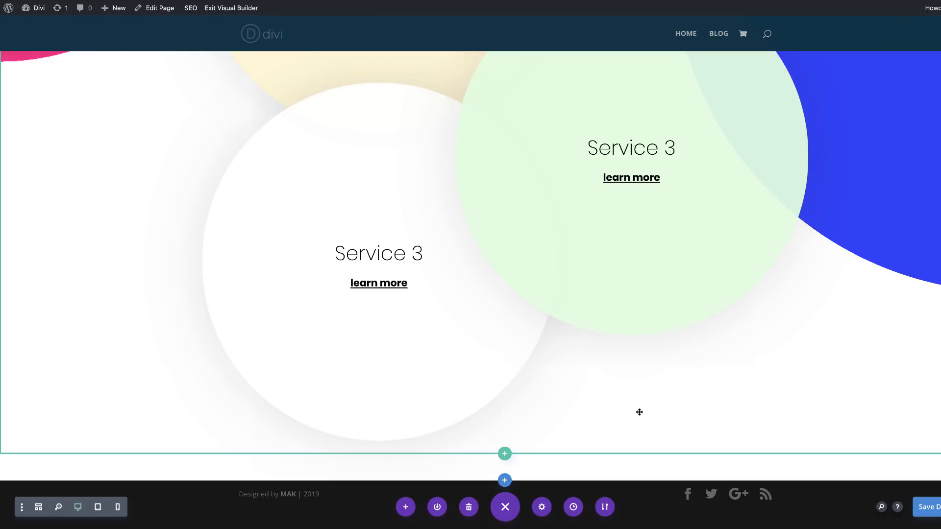
Step: Insert a regular section below the services section, with a single-column row containing a Text module
click(505, 480)
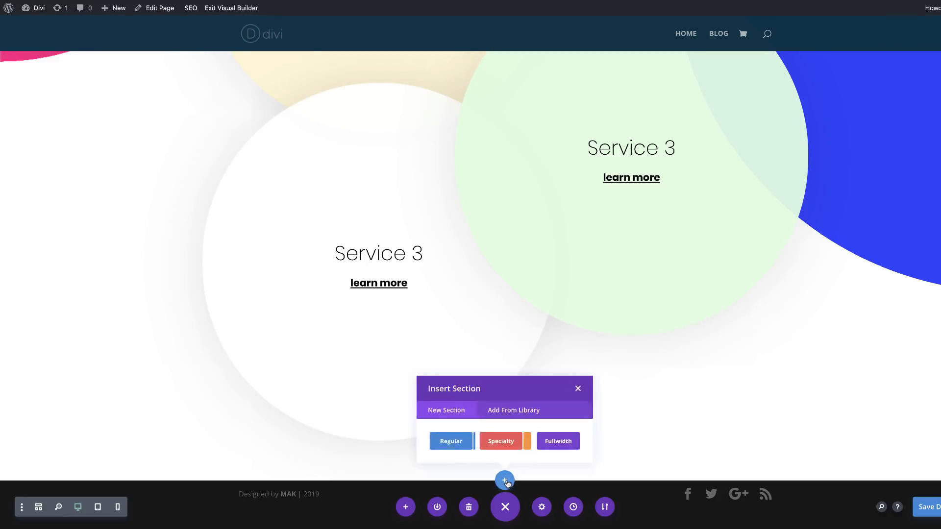
click(446, 452)
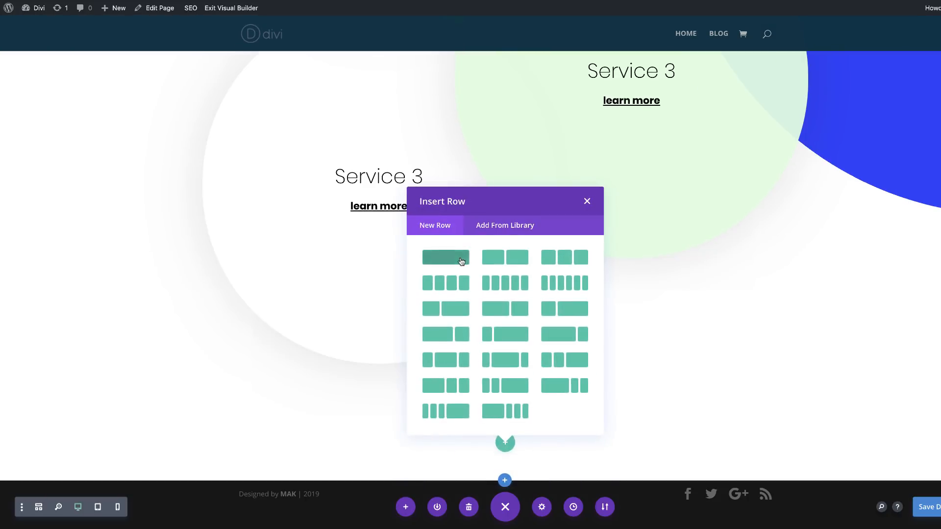
click(461, 258)
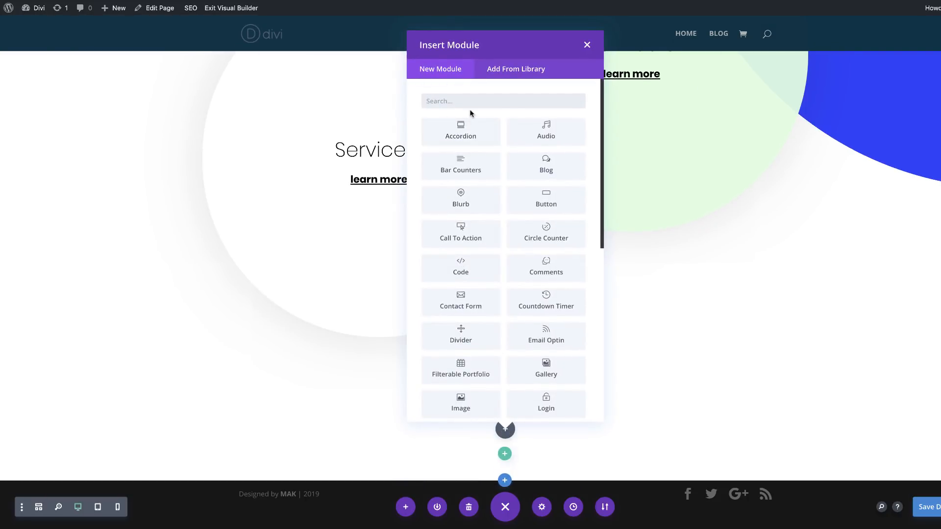
text(text)
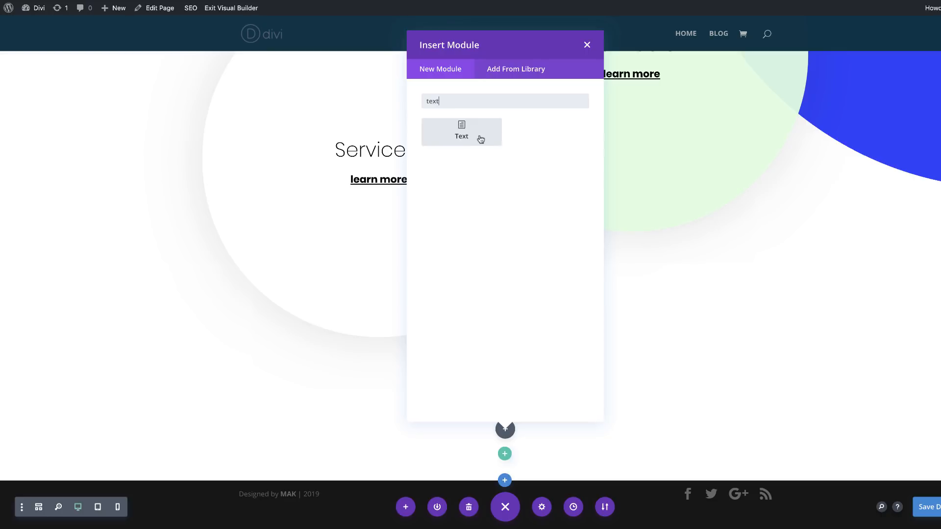
click(463, 125)
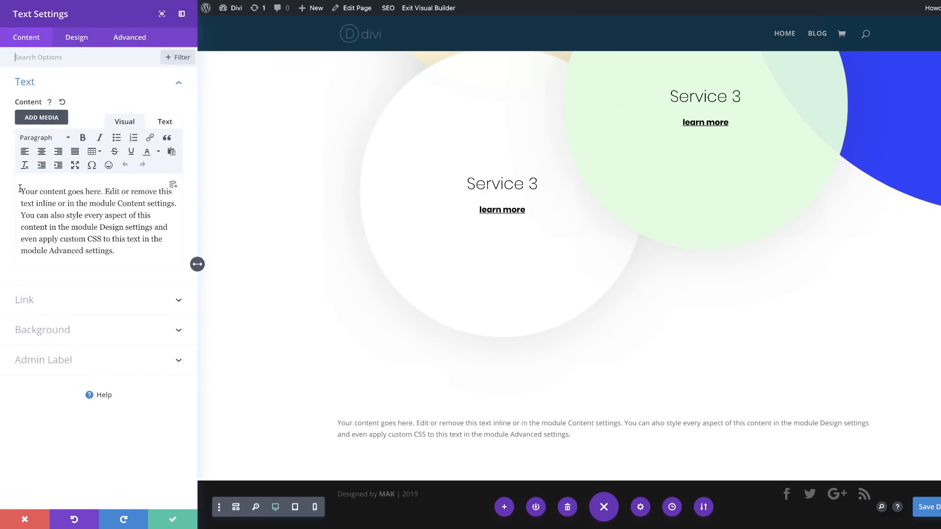
Step: Replace the text module's placeholder content with "Services" and format it as Heading 2
drag(21, 190, 151, 257)
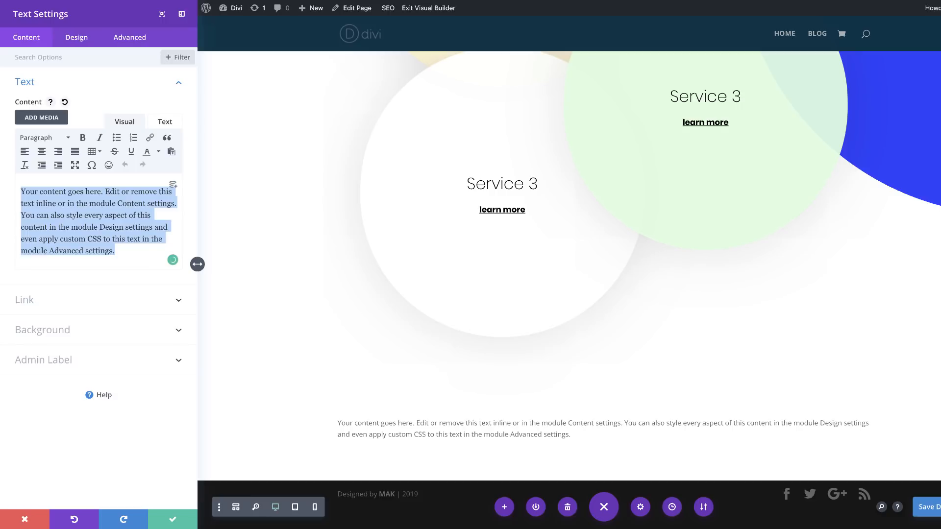
text(Services)
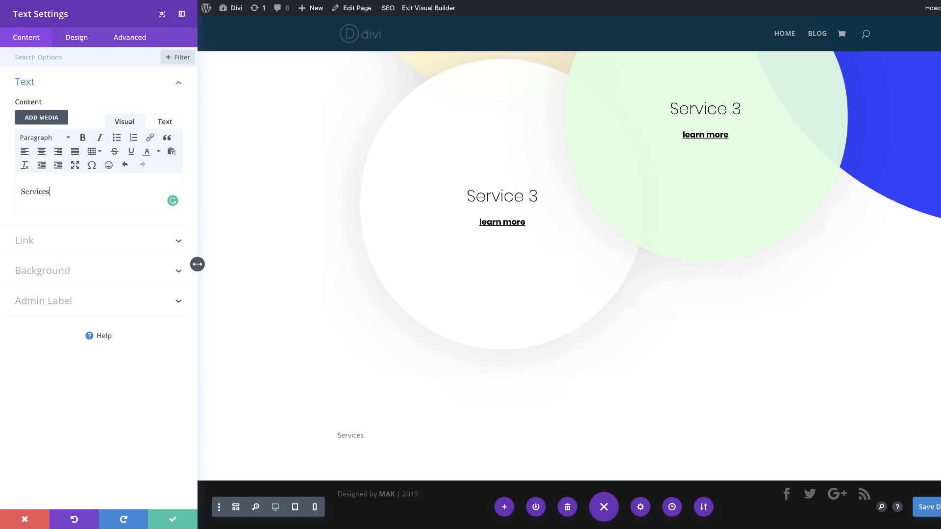
drag(57, 192, 13, 188)
click(49, 139)
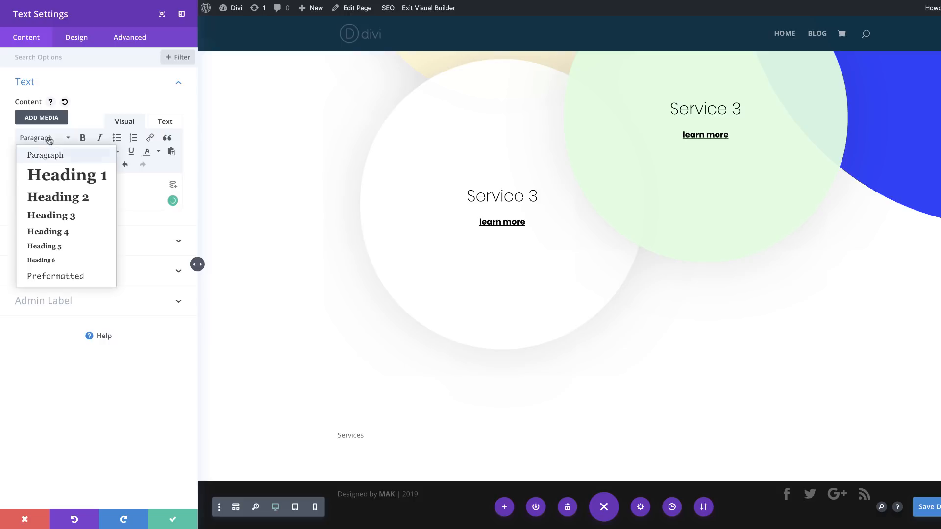
click(80, 196)
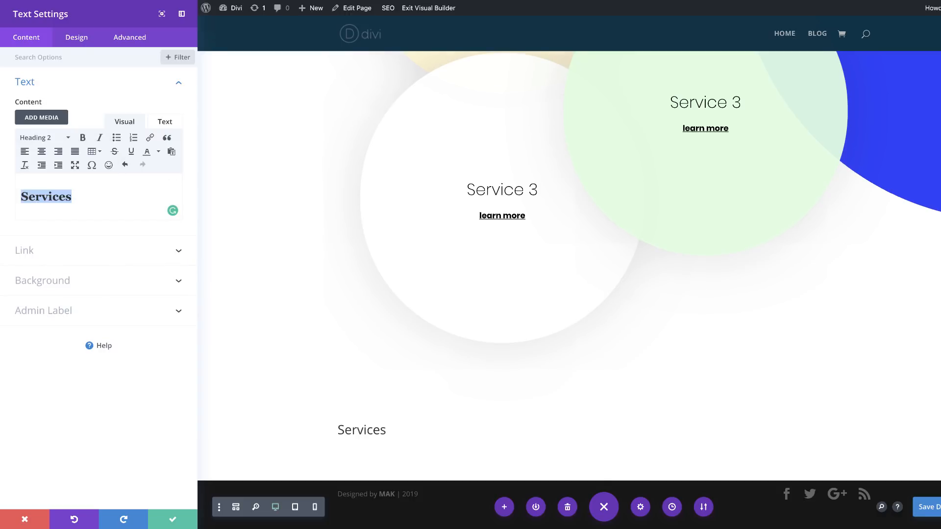
Step: Set the Heading 2 font of the Services text to Poppins and centre its alignment
click(94, 43)
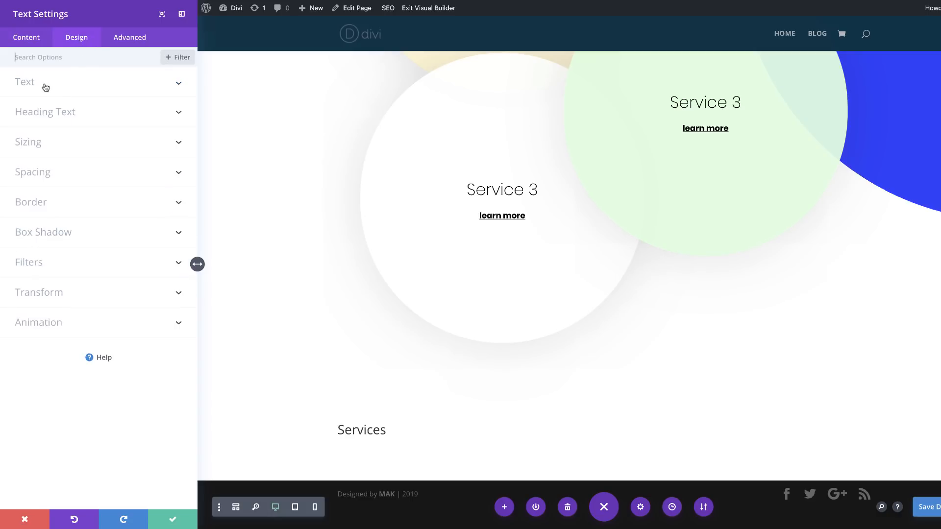
click(68, 113)
click(58, 93)
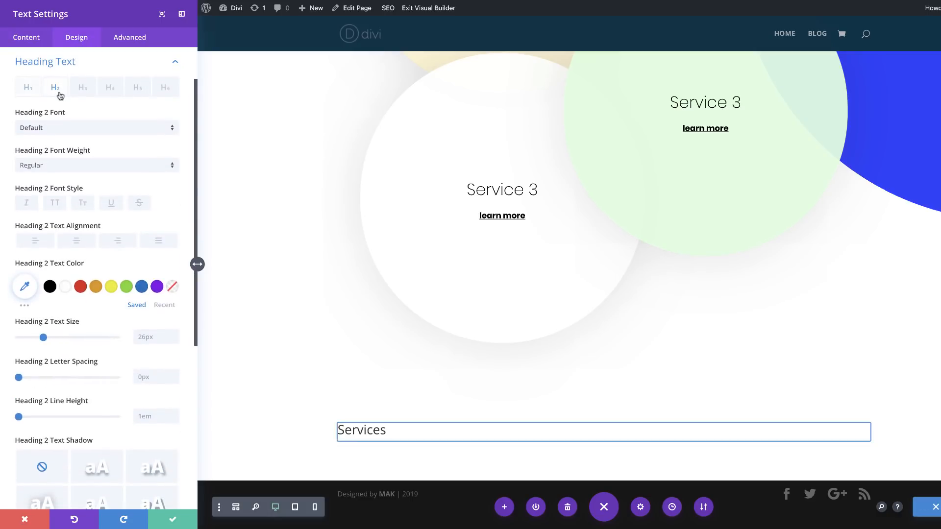
click(81, 129)
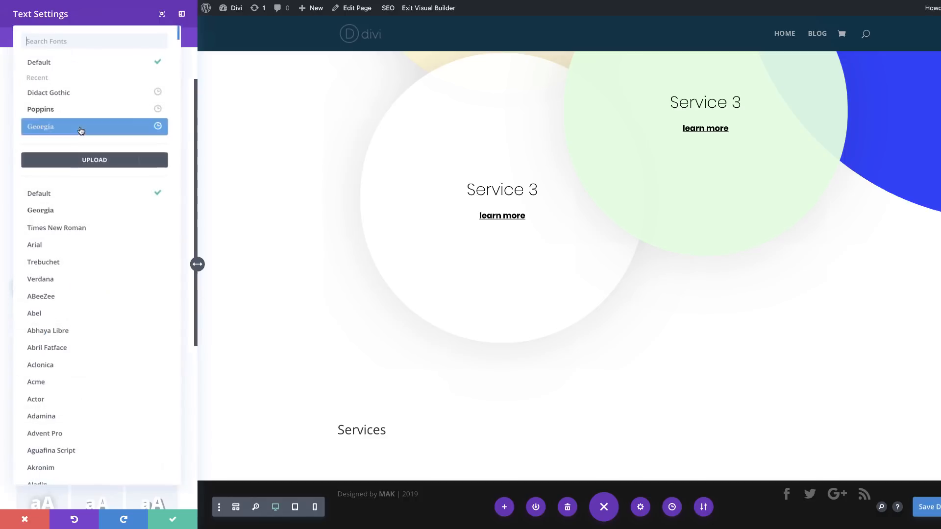
click(73, 113)
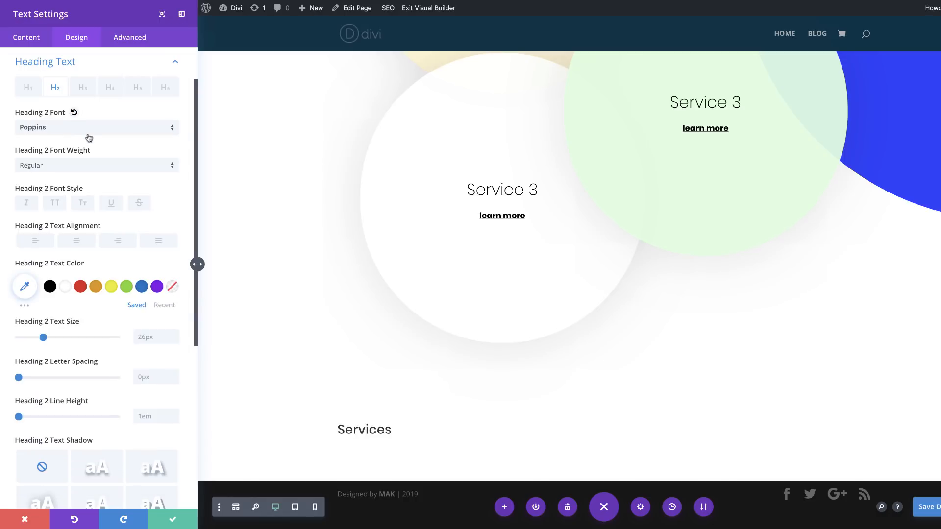
click(78, 242)
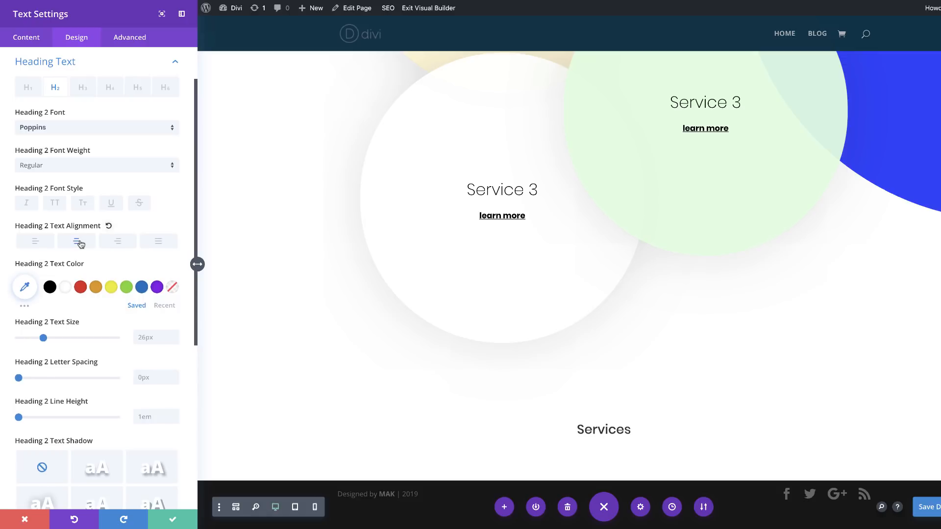
Step: Set the Services heading's text color to #333333 and its desktop text size to 4vw
click(26, 288)
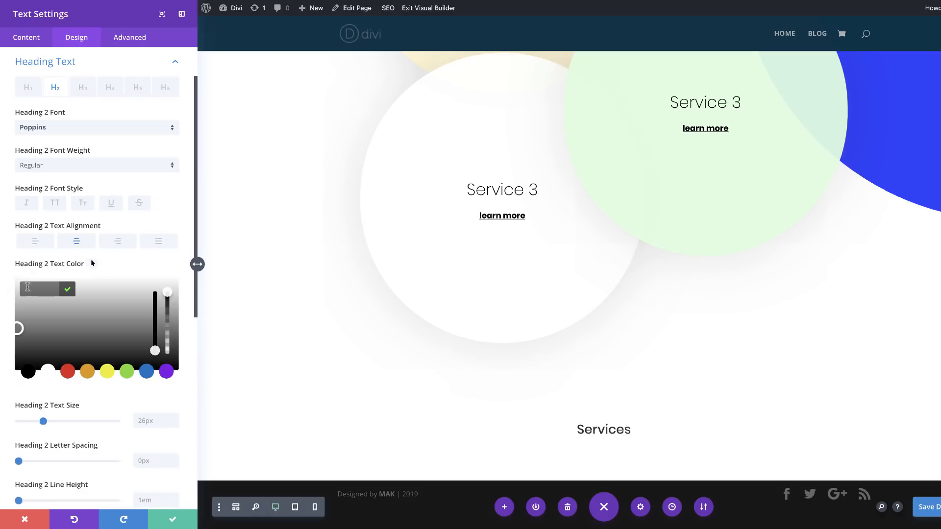
text(333333)
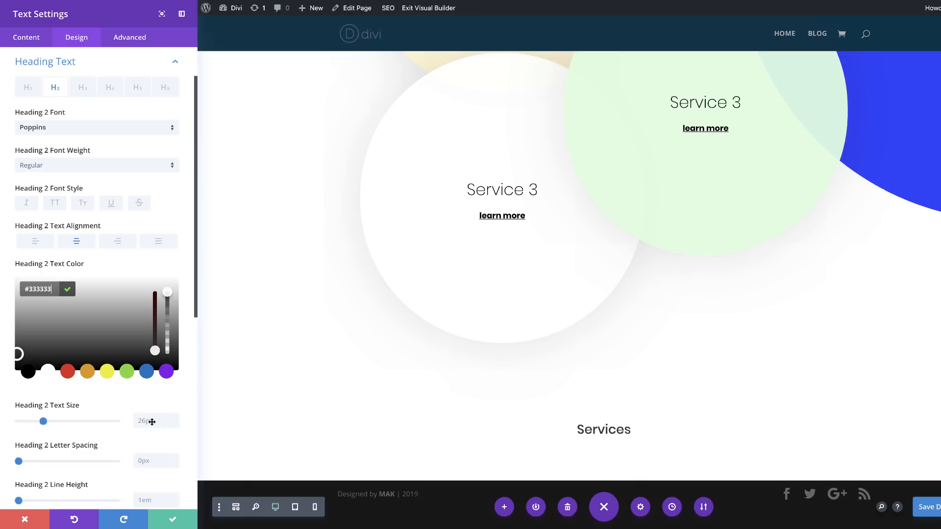
click(152, 422)
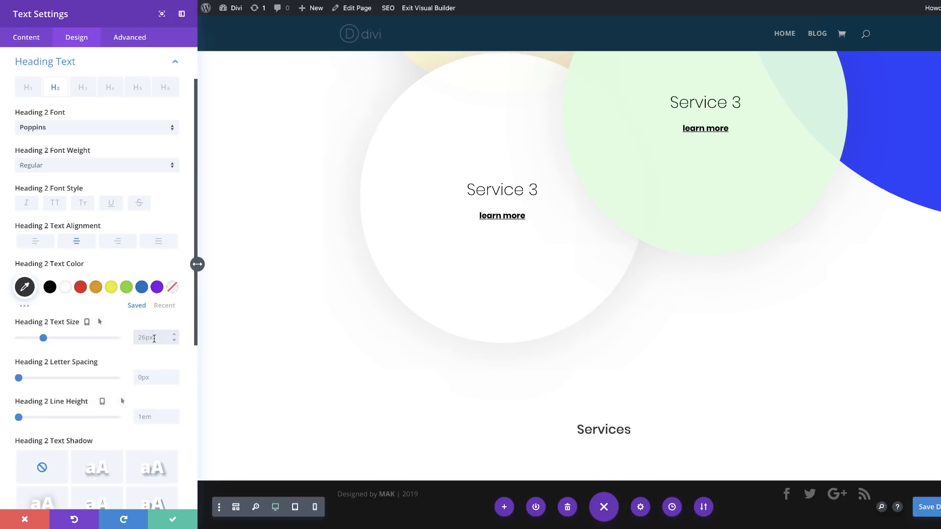
text(4vw)
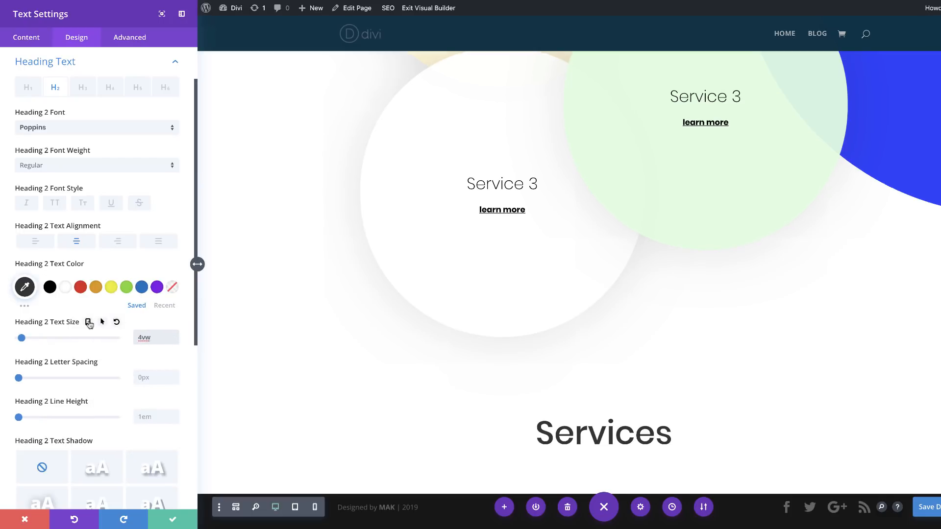
Step: Set the Heading 2 text size to 7vw for both phone and tablet, and save the text module's settings
click(88, 323)
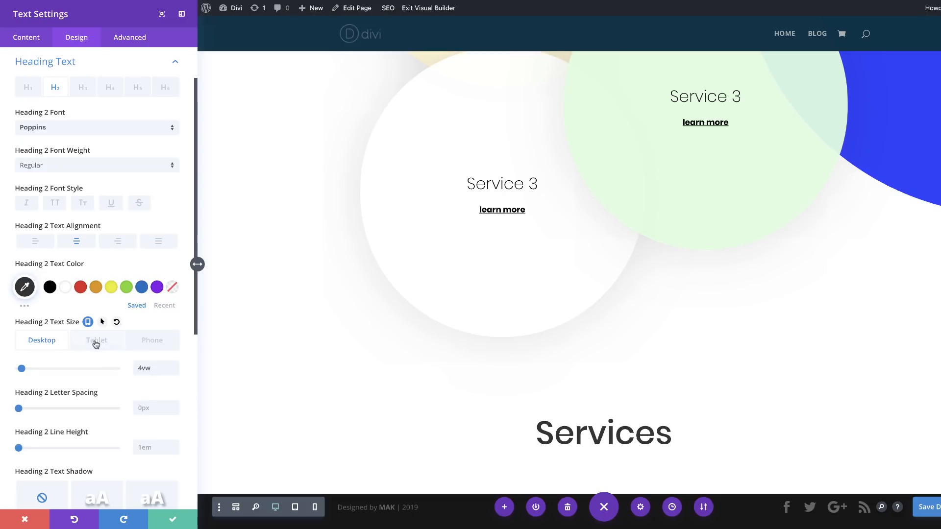
click(160, 342)
click(154, 368)
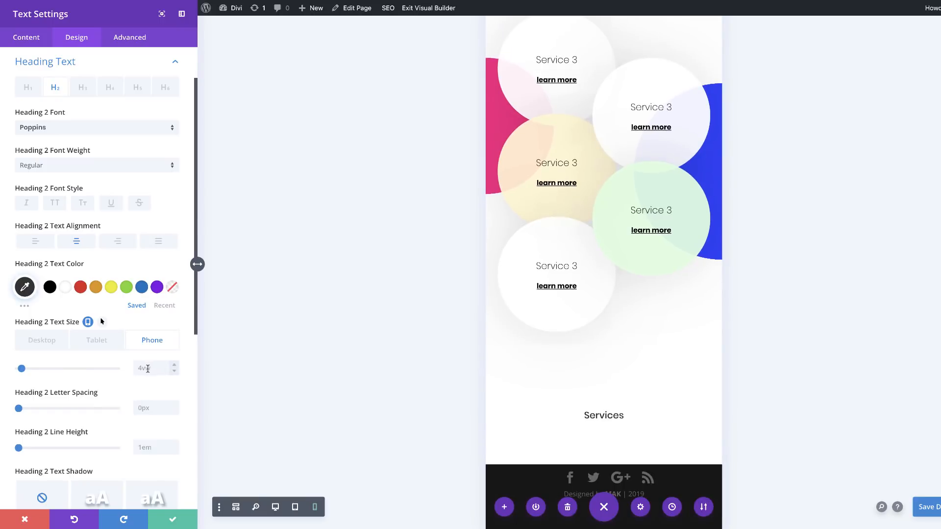
text(4vw)
click(176, 366)
click(176, 366)
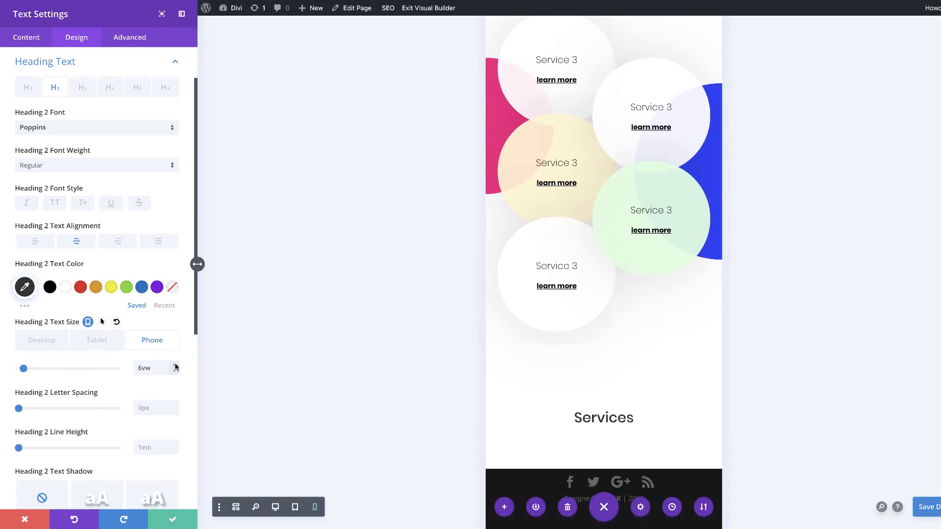
click(175, 365)
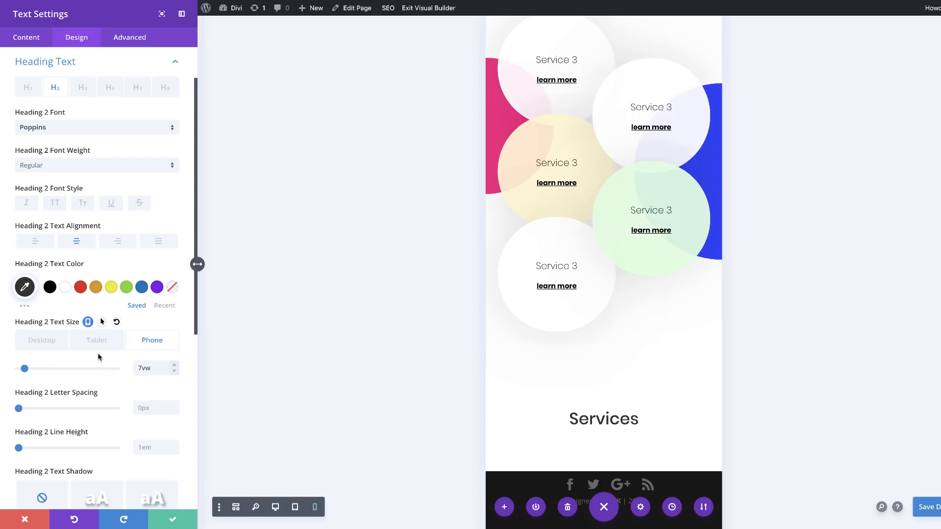
double_click(153, 367)
key(ctrl+c)
click(102, 342)
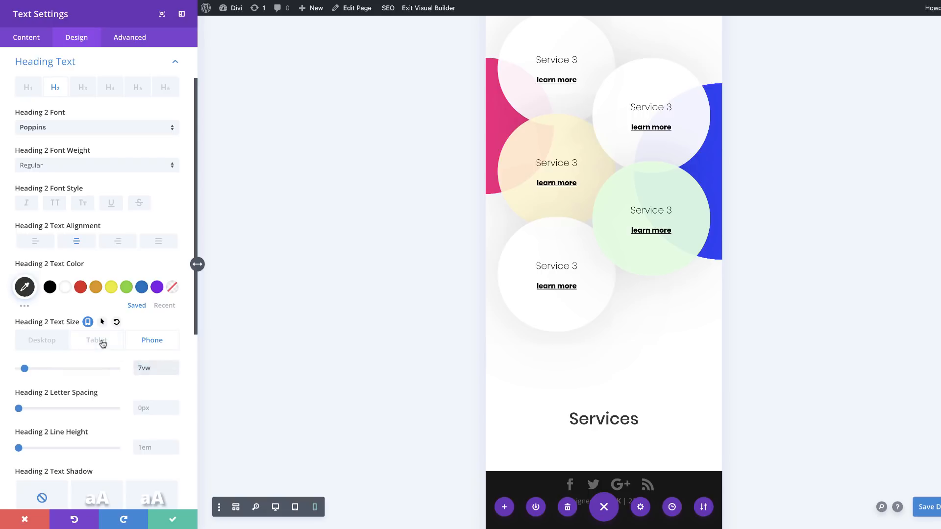
key(ctrl+v)
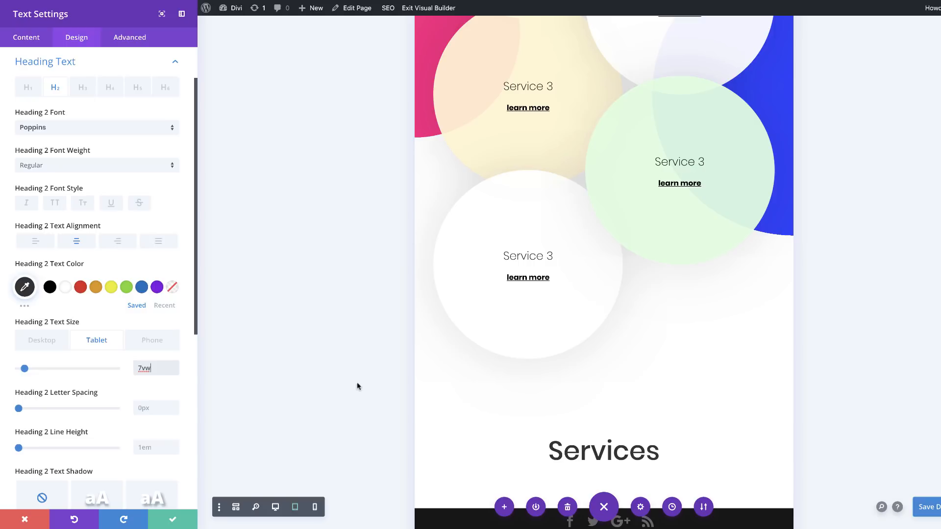
click(175, 522)
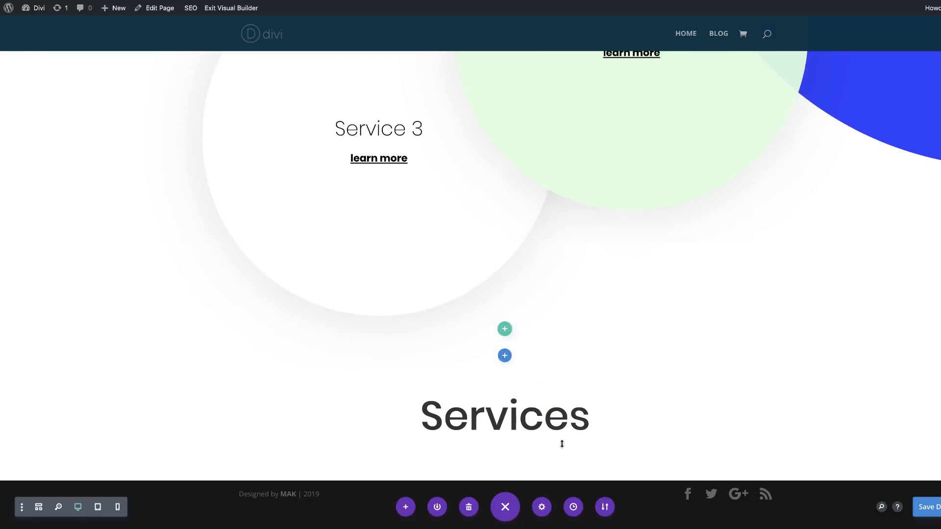
Step: Insert a Divider module directly below the Services heading
click(504, 422)
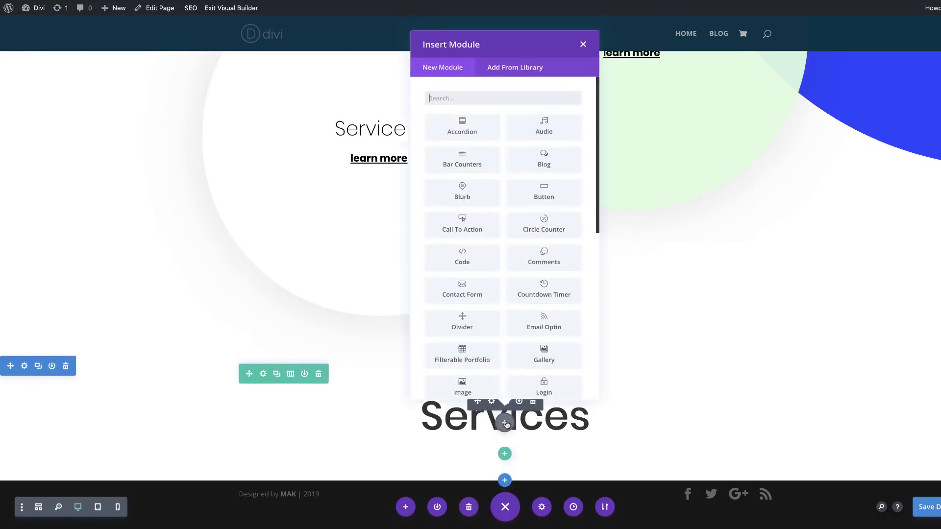
click(473, 99)
text(divi)
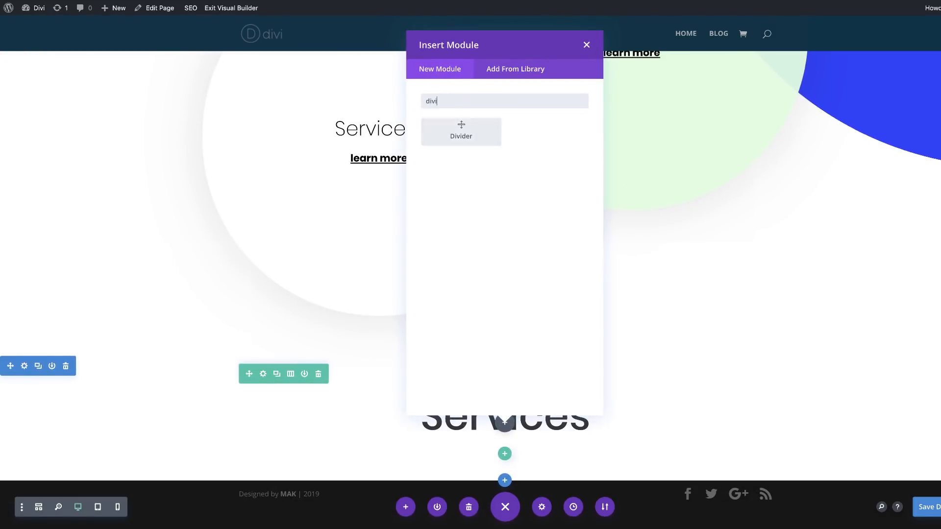
click(461, 132)
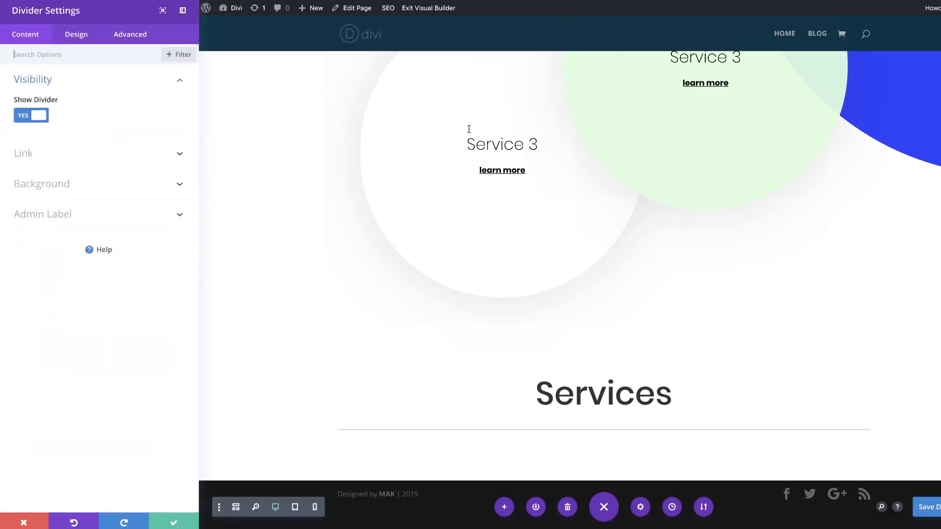
Step: Switch the divider's visibility off and back on to compare the result
click(77, 38)
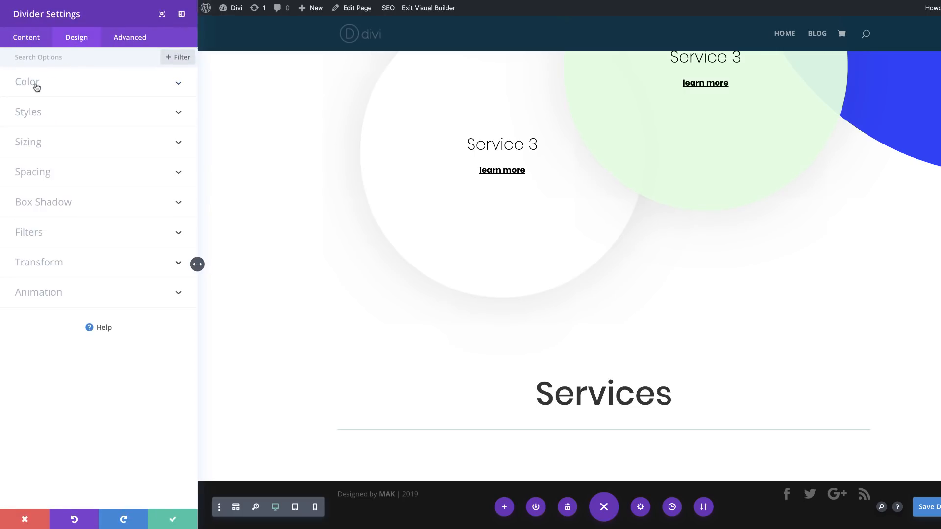
click(26, 37)
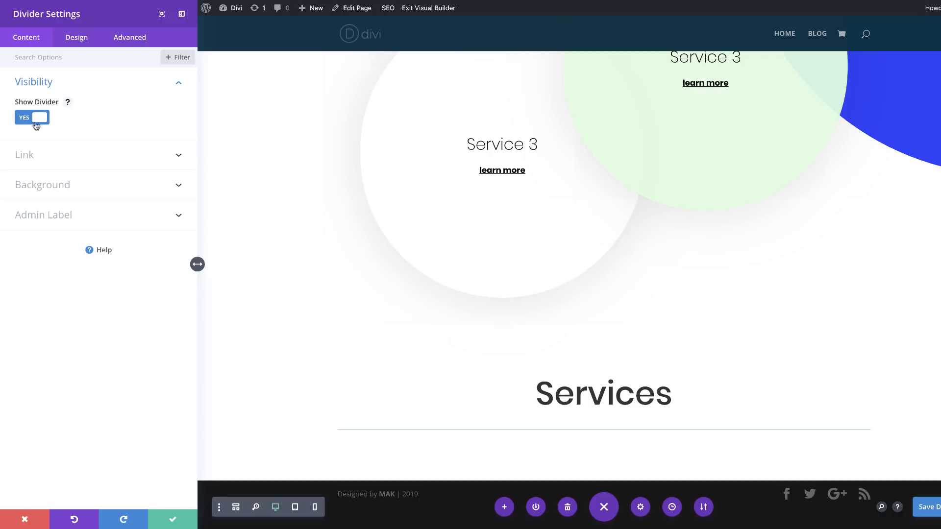
click(26, 117)
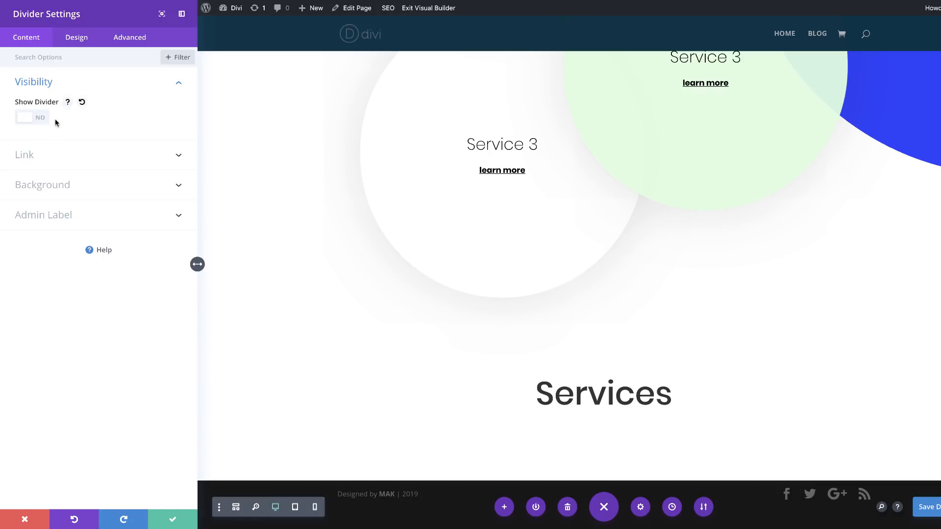
click(41, 119)
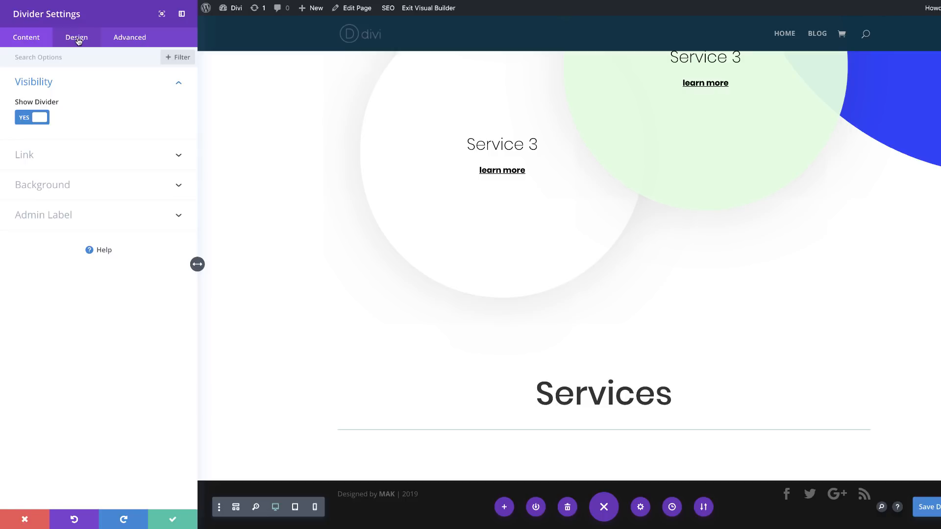
Step: Set the divider's line color to #333333
click(77, 39)
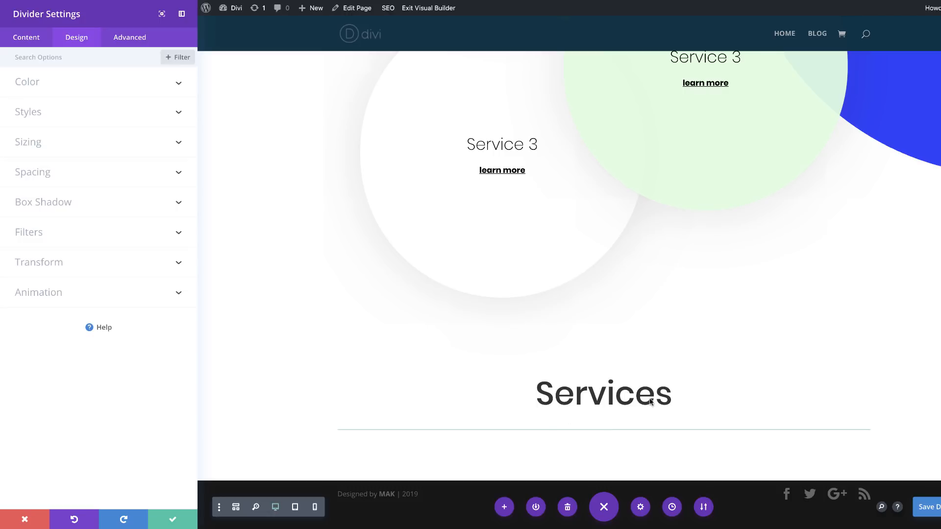
click(39, 83)
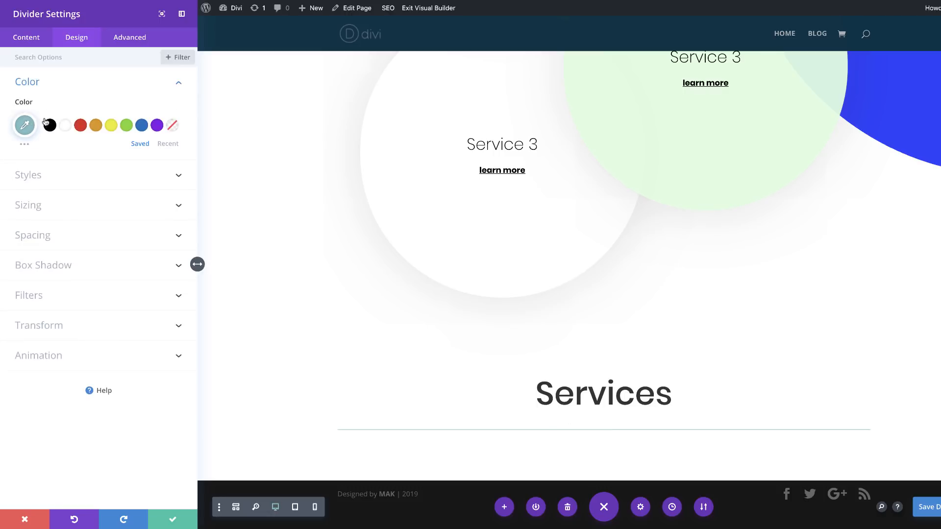
click(25, 125)
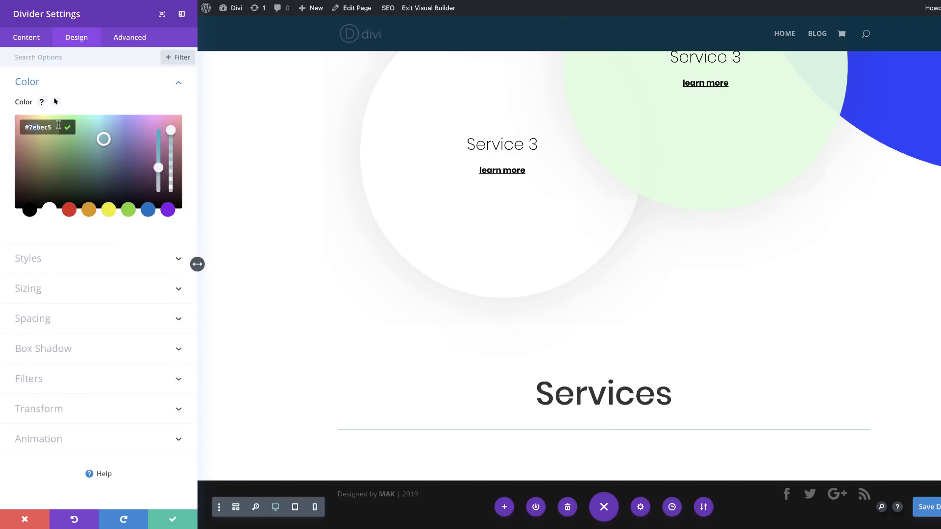
text(#333333)
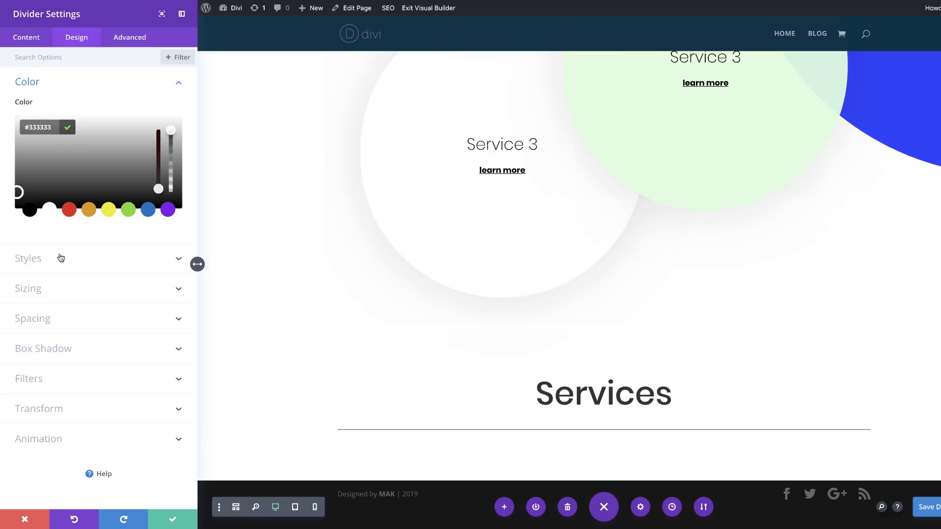
Step: Set the divider's weight to 5px and its max width to 12%
click(52, 290)
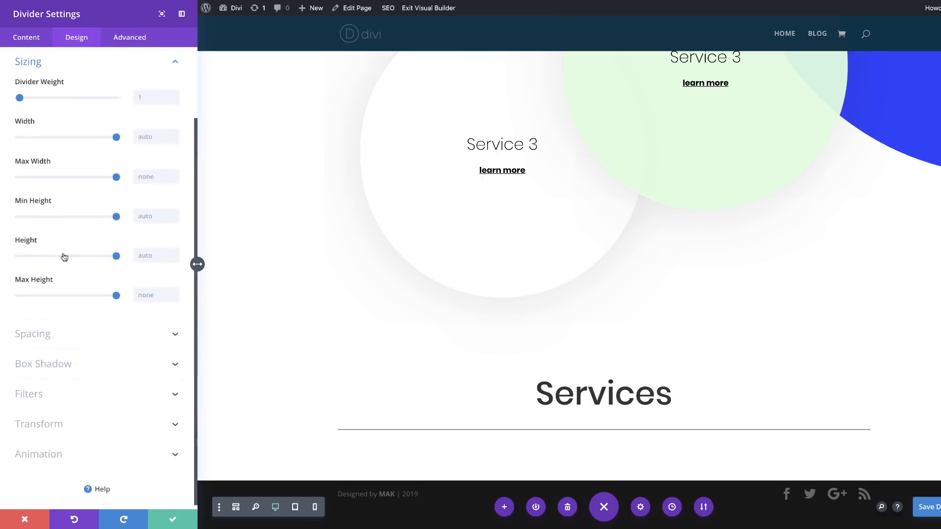
click(143, 100)
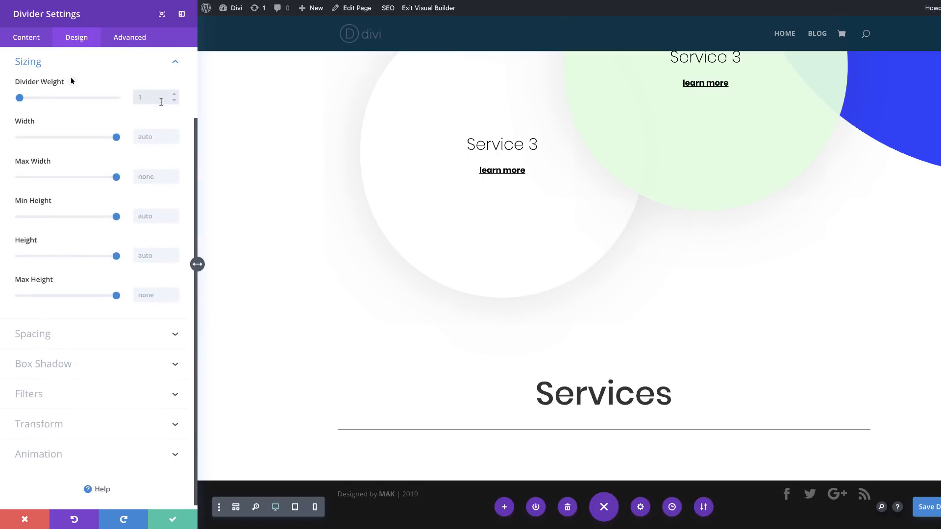
text(5)
click(161, 178)
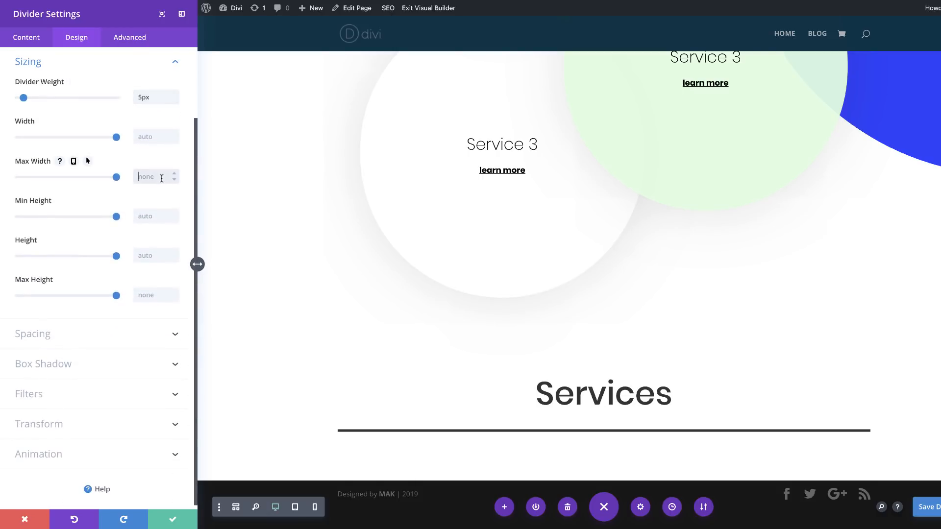
text(12%)
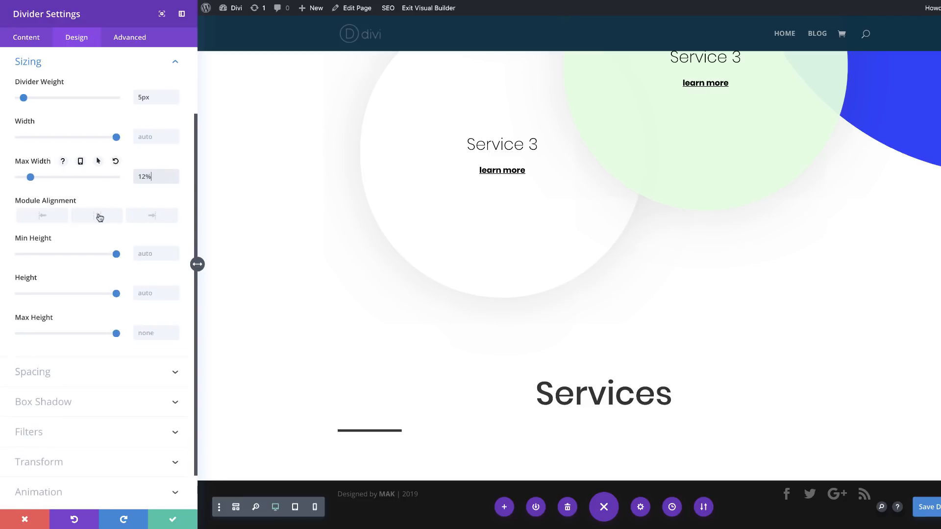
Step: Center-align the divider beneath the Services heading and save its settings
click(99, 217)
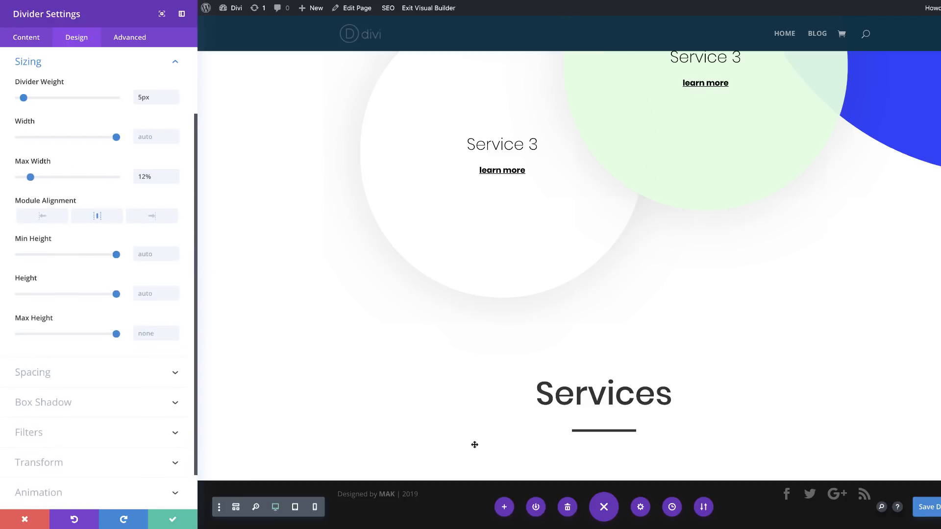
click(173, 522)
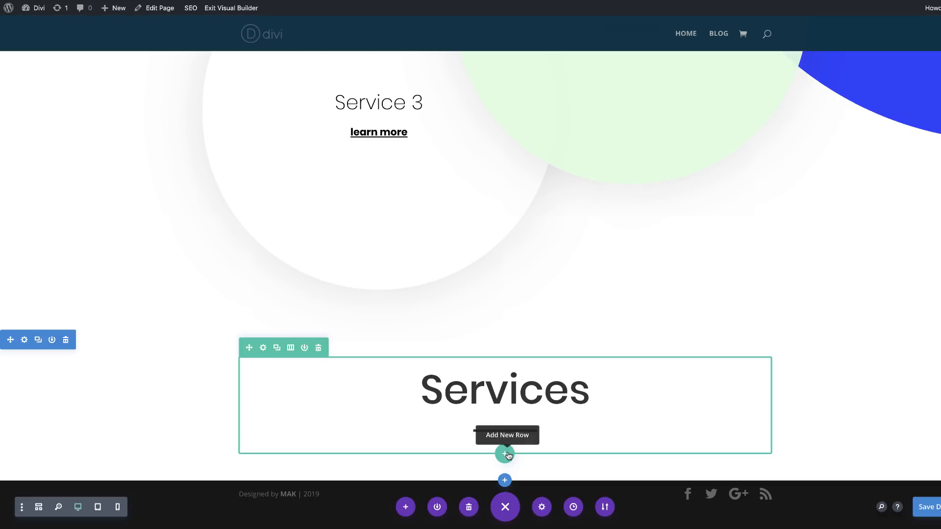
Step: Add a new one-third/two-thirds column row below the Services heading row, leaving its columns empty
click(505, 454)
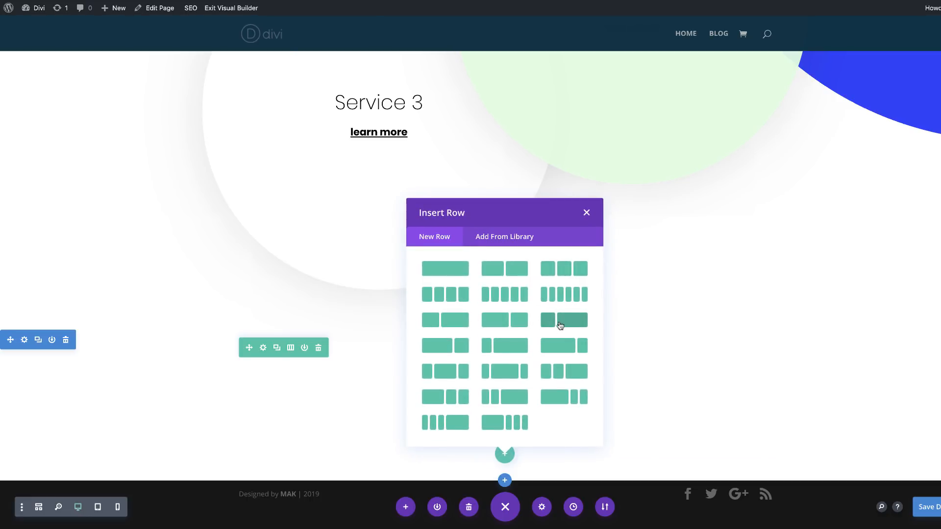
click(560, 326)
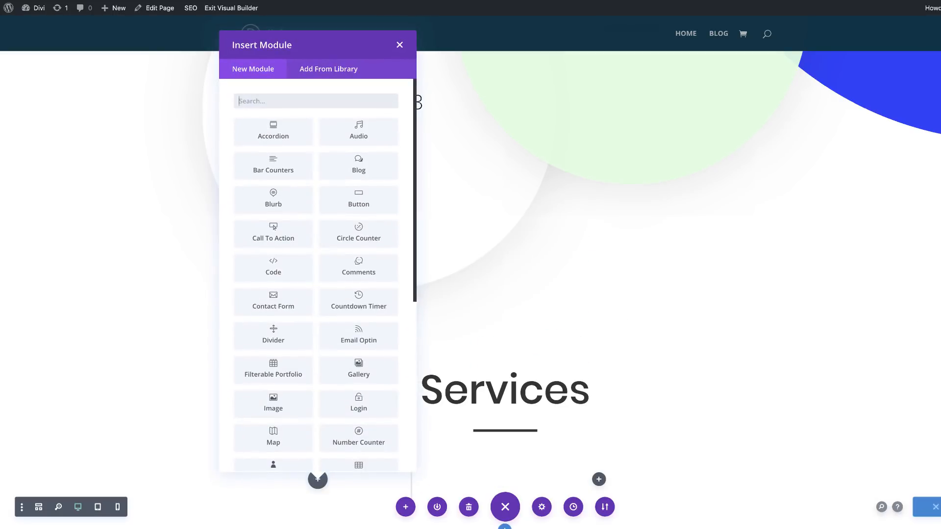
click(401, 45)
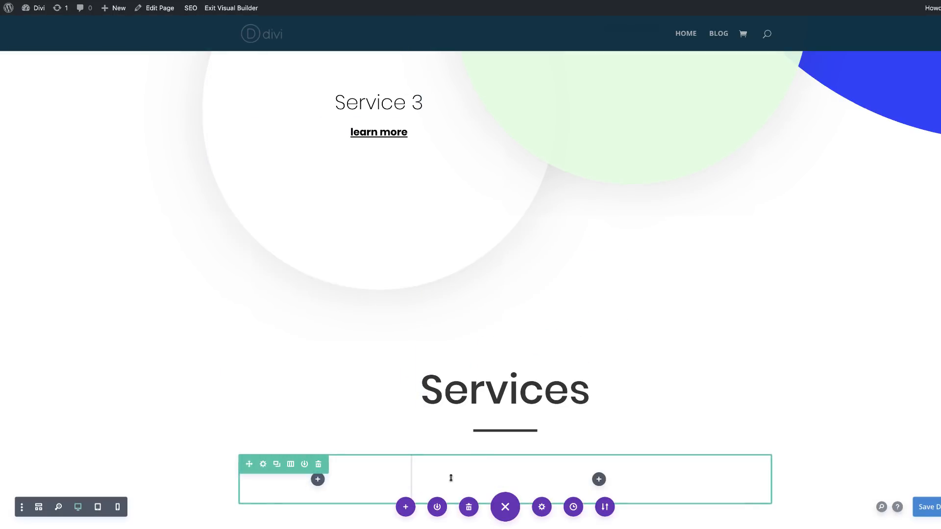
Step: Give the new two-column row a #ffffff background color
click(263, 464)
click(51, 114)
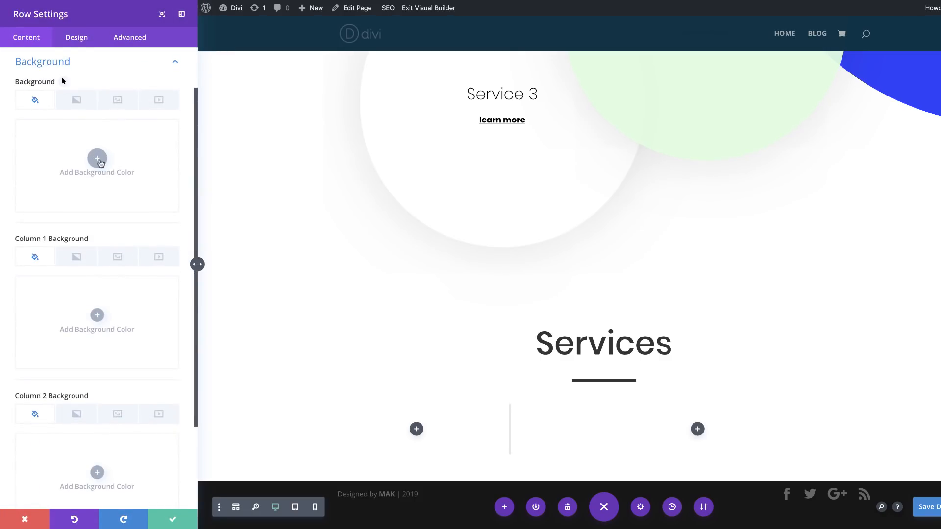
click(98, 158)
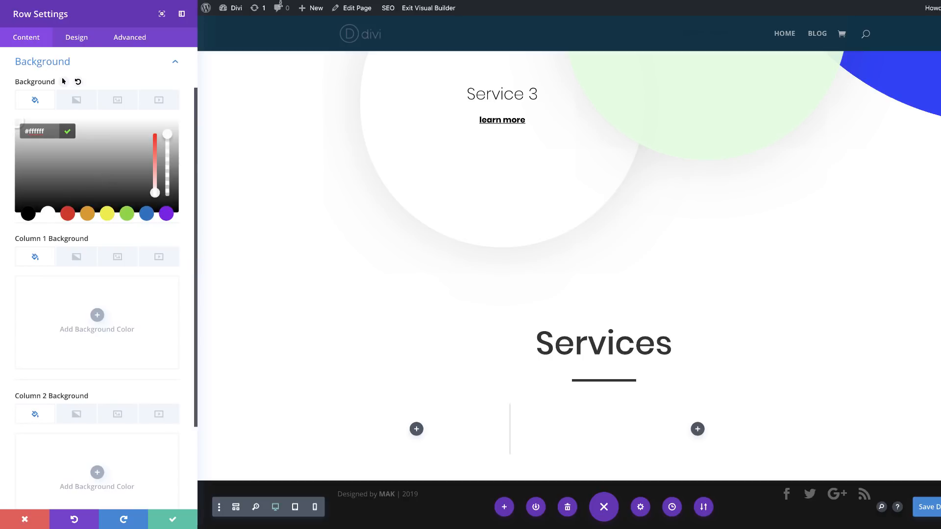
Step: Set the row's width and max width to 100%, and enable a custom gutter width of 1
click(81, 43)
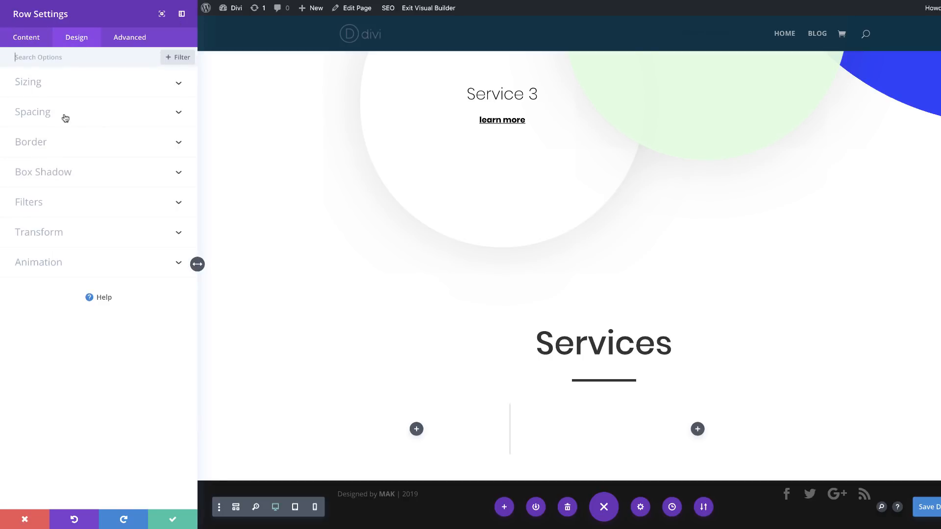
click(48, 84)
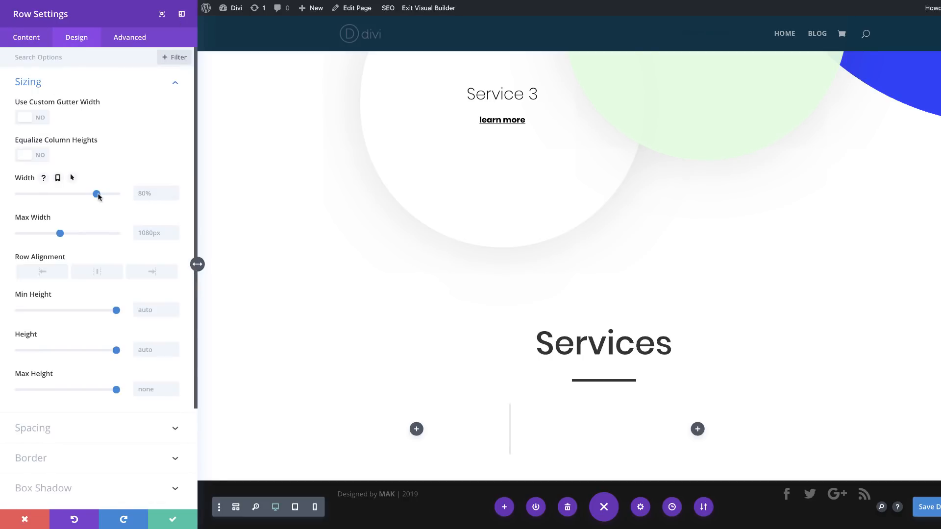
drag(97, 193, 156, 196)
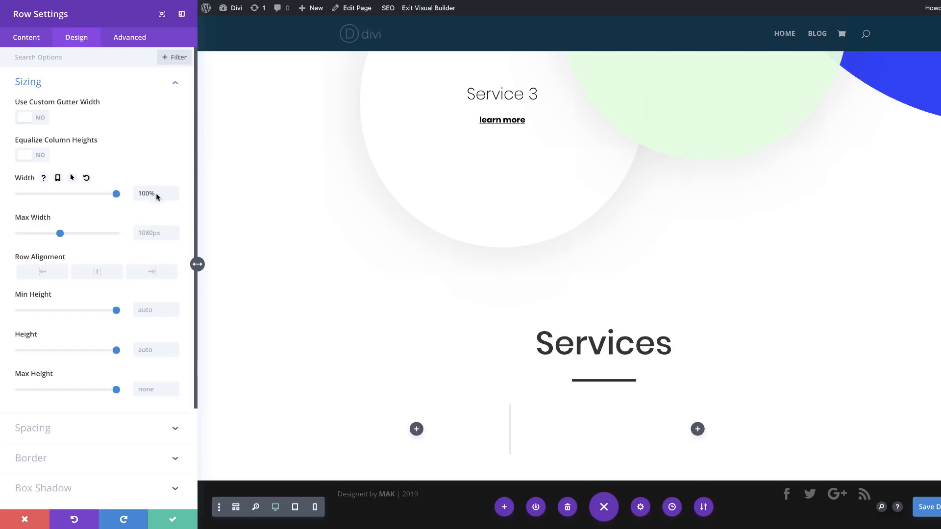
click(153, 234)
text(100)
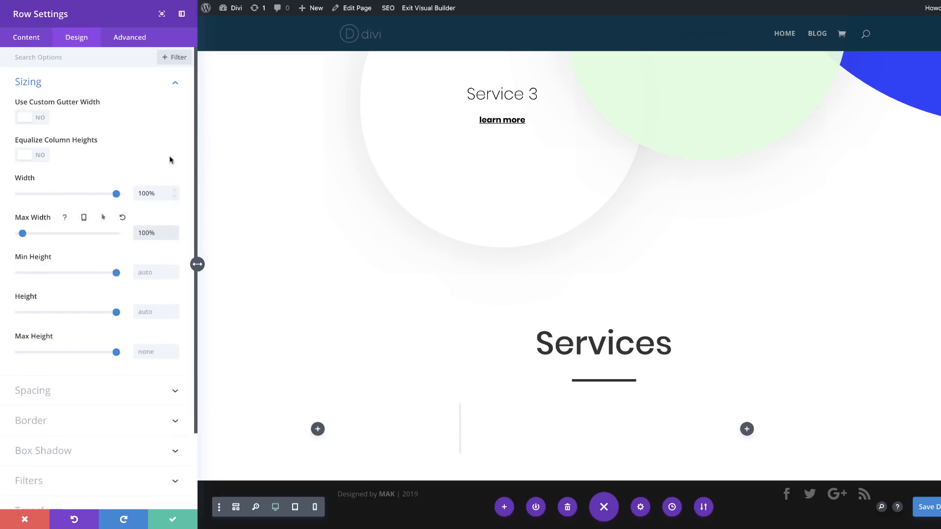
click(43, 119)
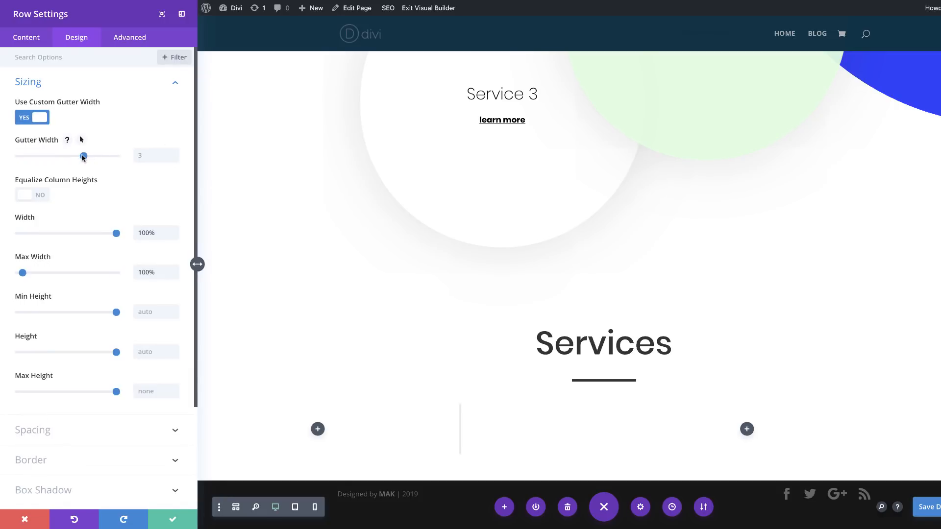
drag(83, 156, 20, 157)
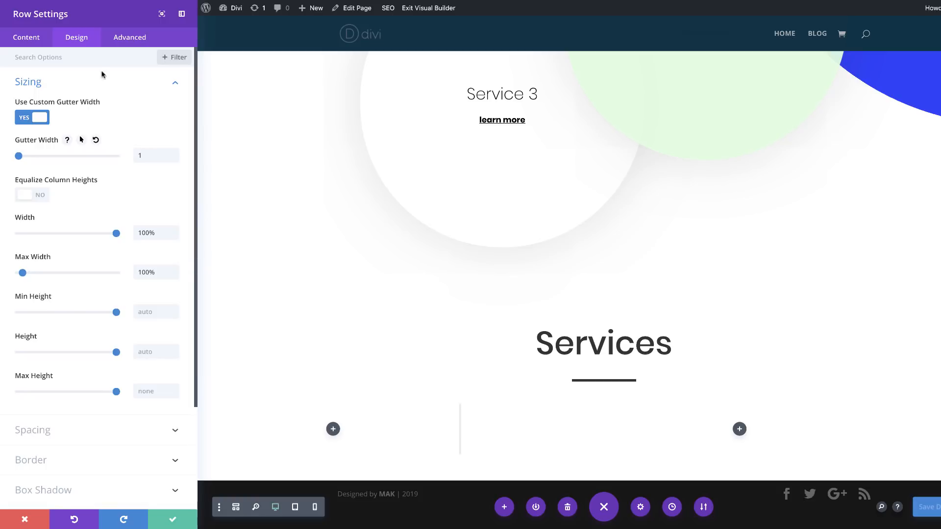
Step: Set the row's top and bottom margins to 2vw as linked values
scroll(122, 468, down, 5)
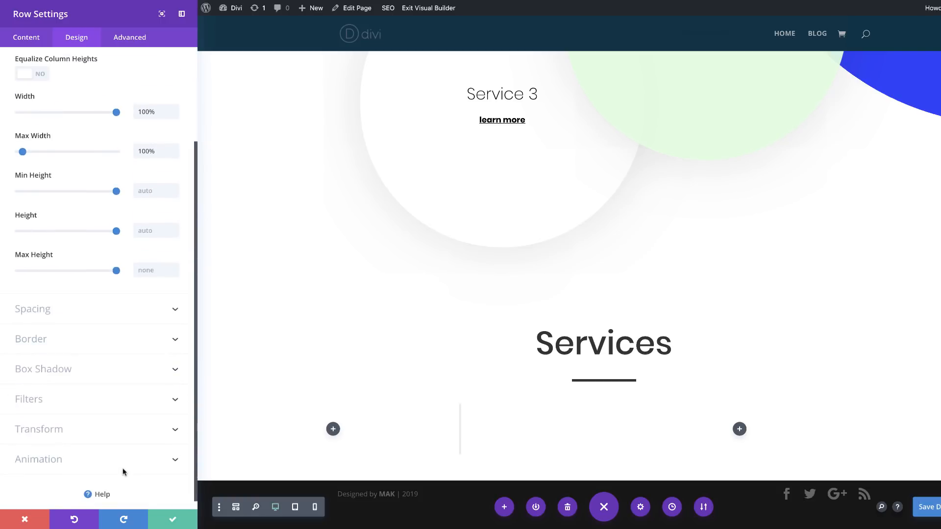
click(41, 310)
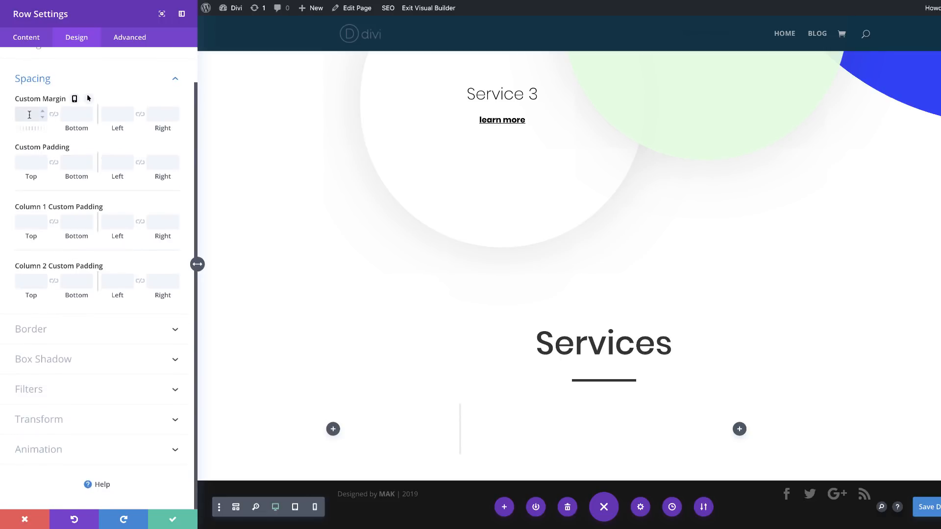
text(2vw)
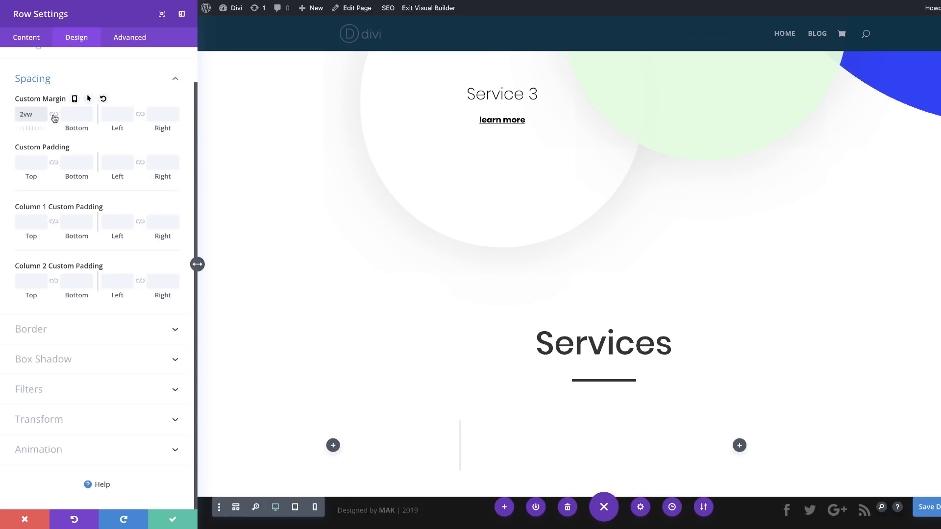
click(54, 116)
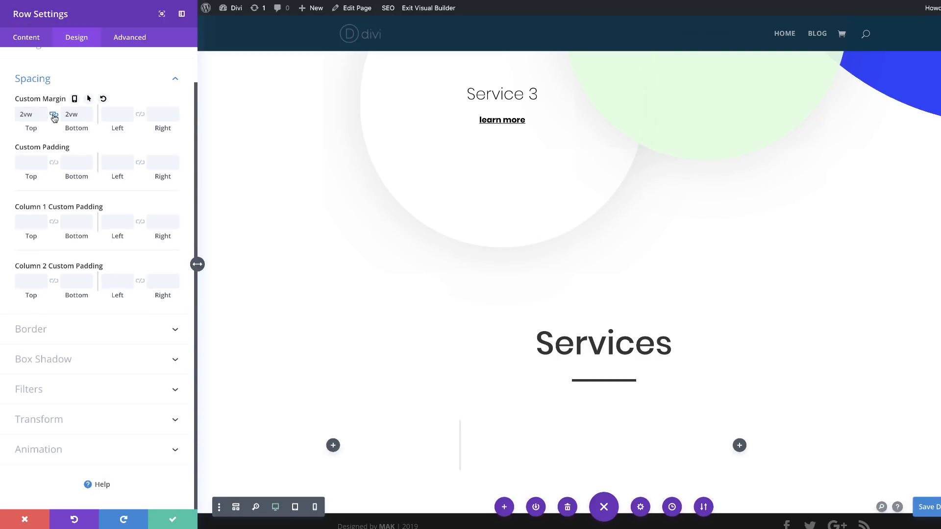
Step: Set the row's top and bottom padding to 10vw for desktop, tablet and phone
click(28, 161)
click(54, 164)
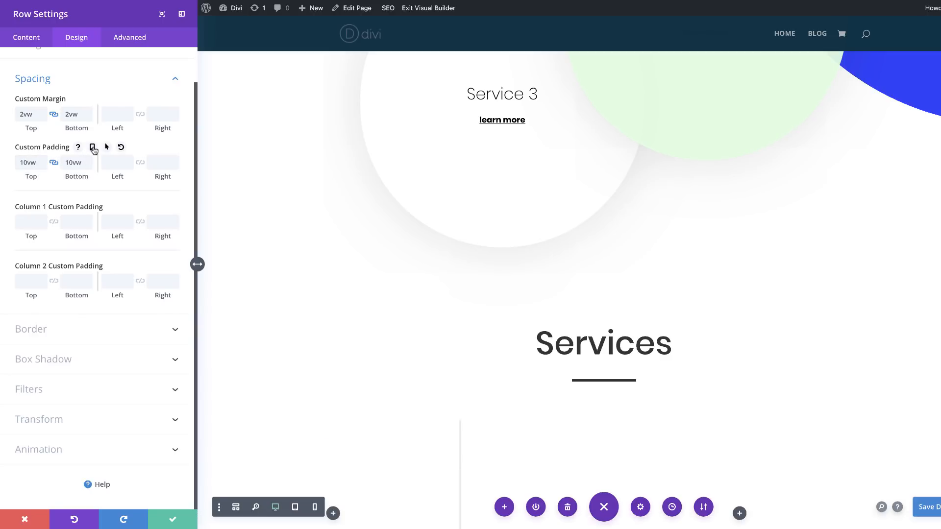
click(93, 148)
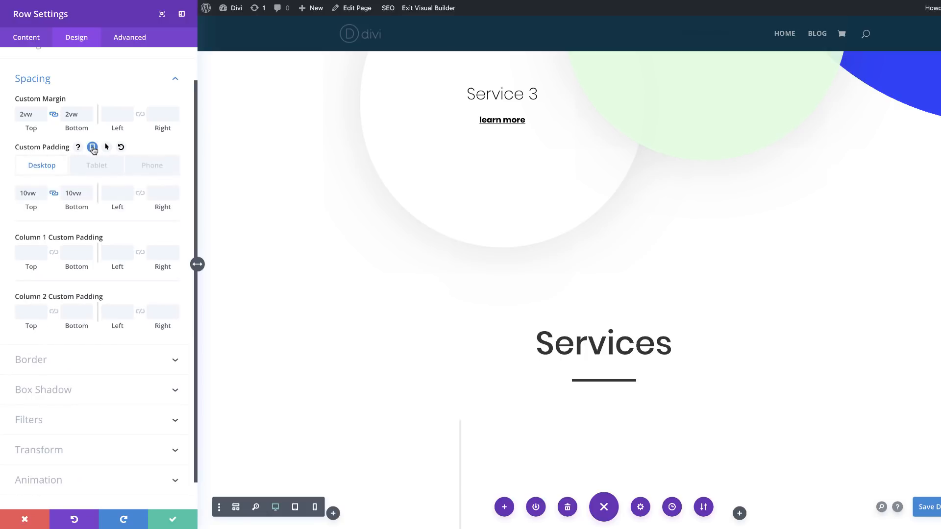
click(104, 170)
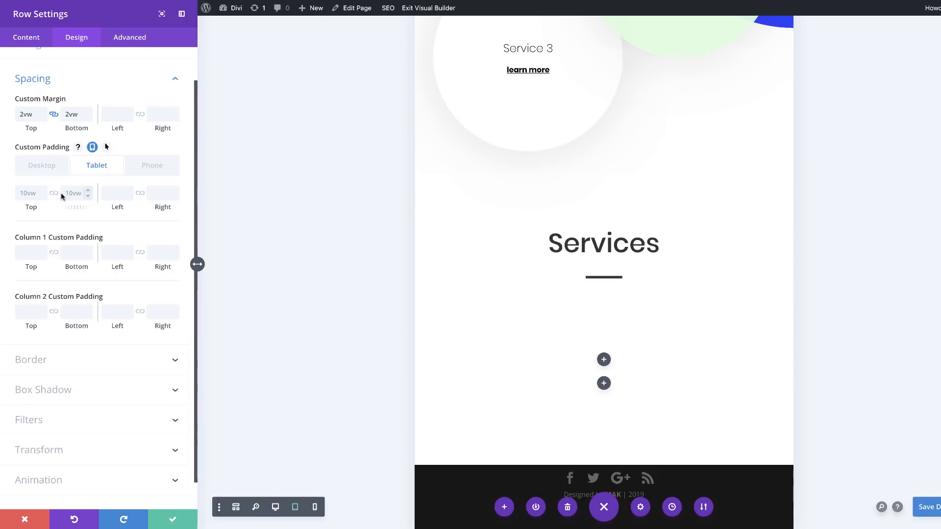
click(30, 193)
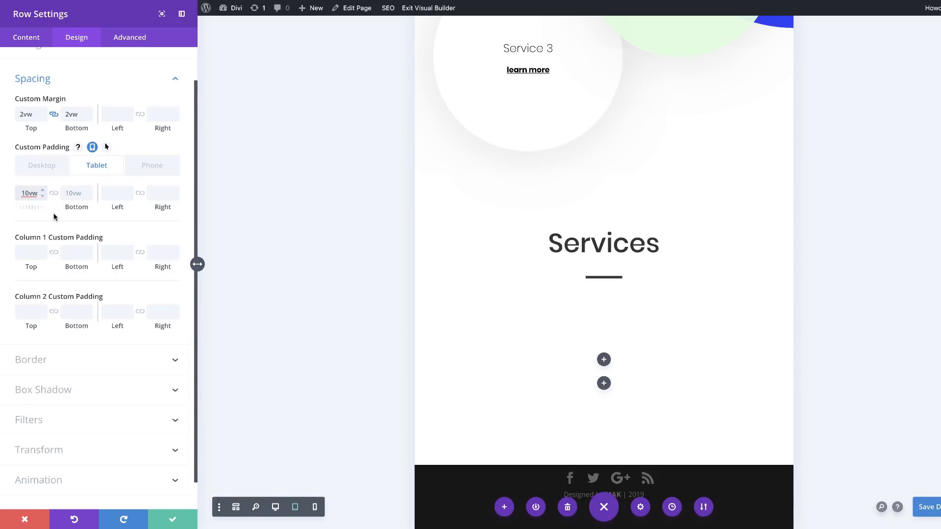
click(54, 194)
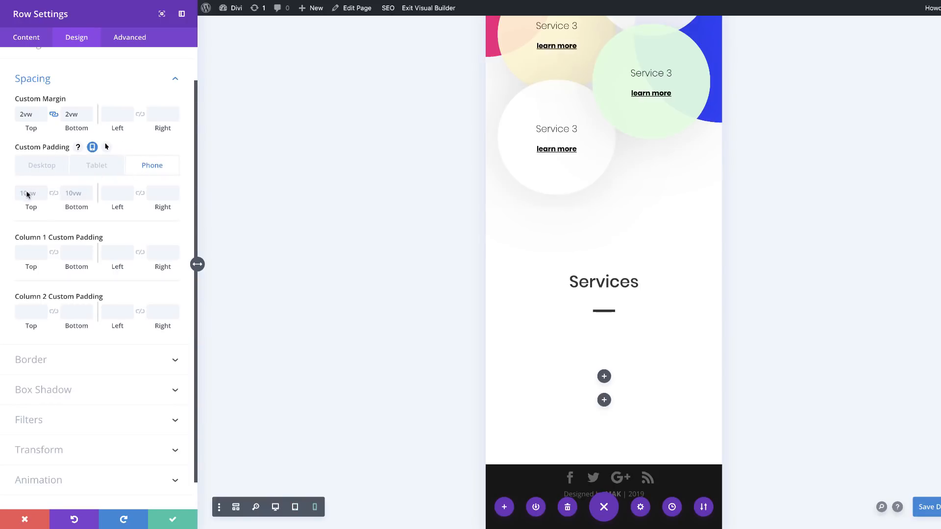
click(42, 193)
text(10vw)
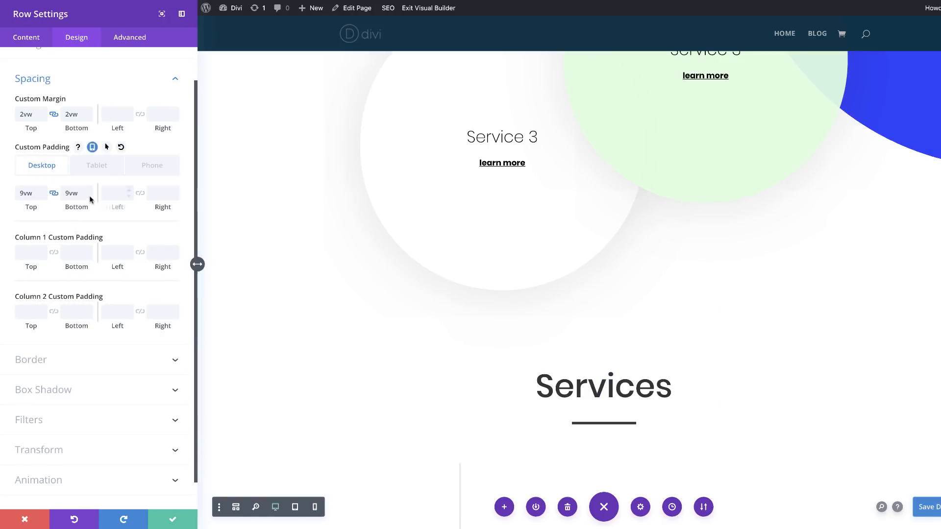
Step: Reduce the row's desktop top and bottom padding to 5vw
click(88, 196)
click(88, 196)
click(88, 197)
click(88, 196)
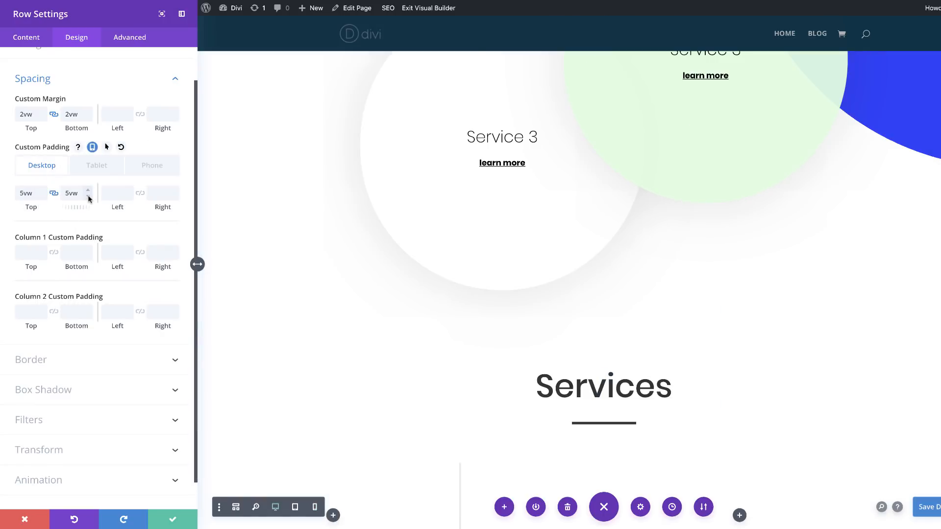
Step: Re-enter 10vw for the row's phone top and bottom padding and check the padding on tablet, phone and desktop
click(103, 167)
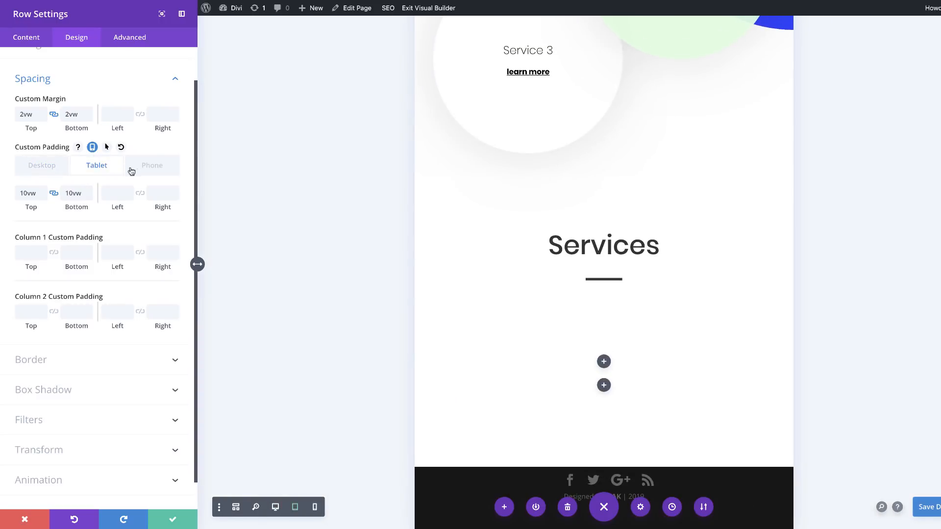
click(157, 169)
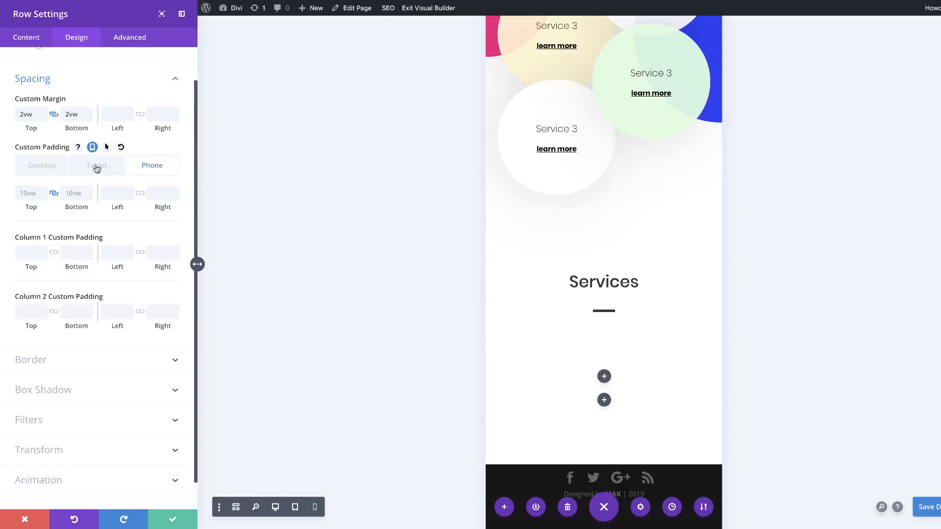
click(26, 193)
text(10vw)
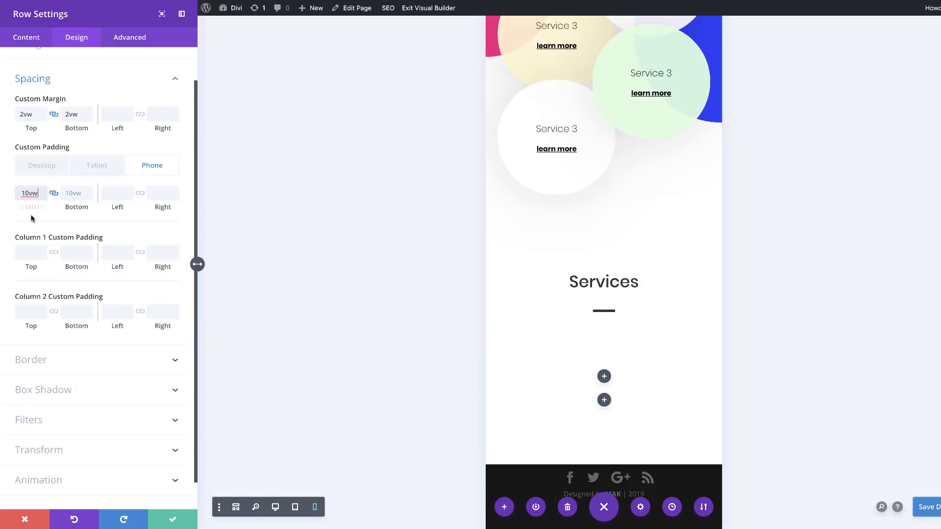
click(54, 194)
click(55, 194)
click(98, 167)
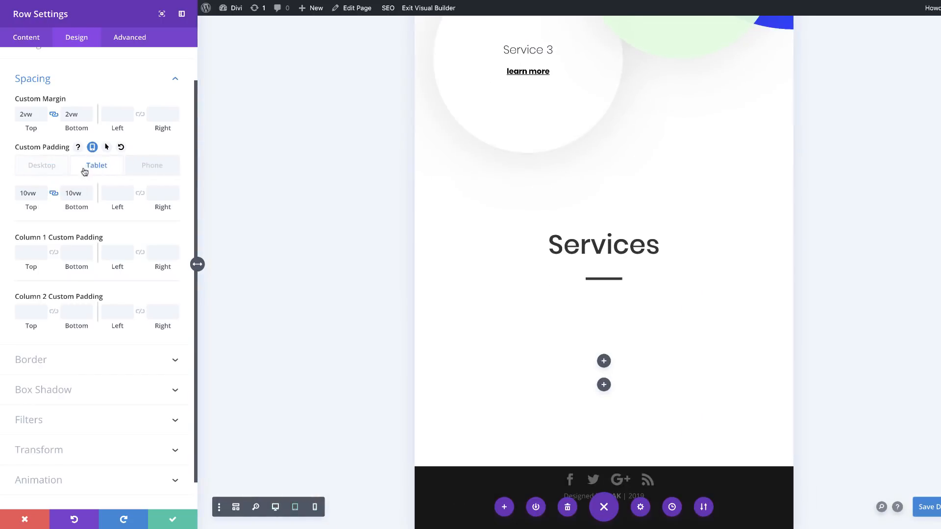
click(146, 166)
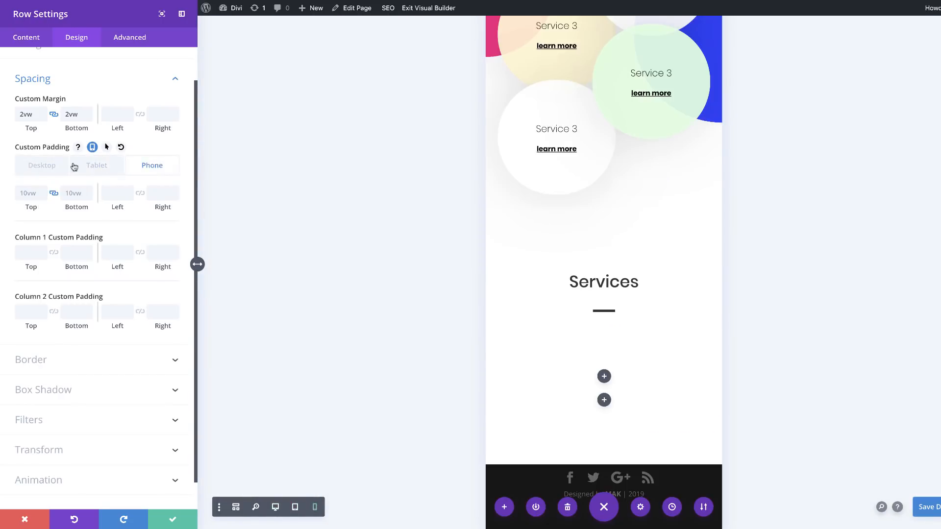
click(44, 166)
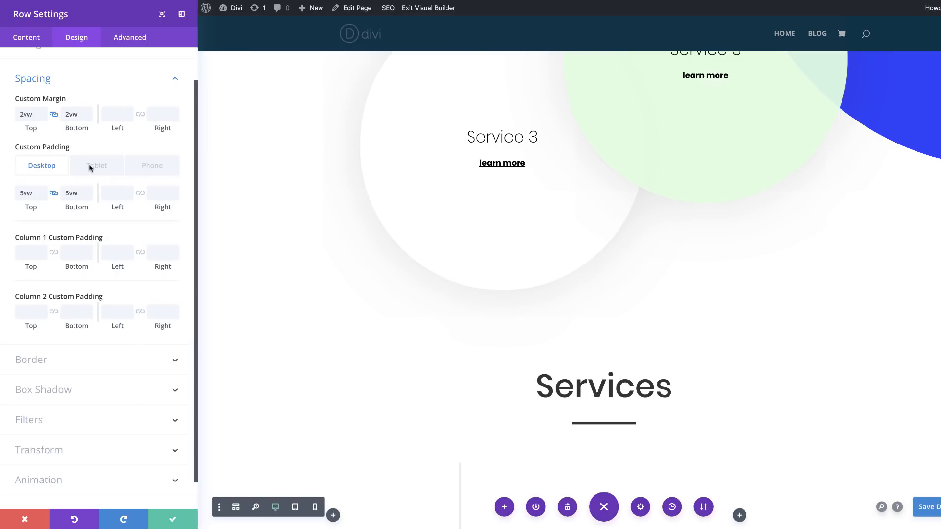
Step: Set the row's left and right padding on phone to 2vw as linked values
click(152, 167)
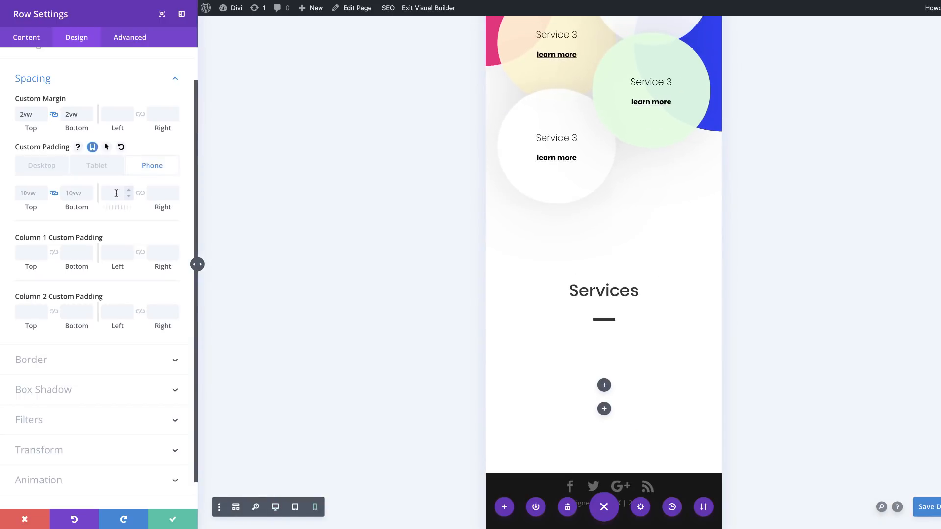
click(116, 193)
text(2vw)
click(140, 193)
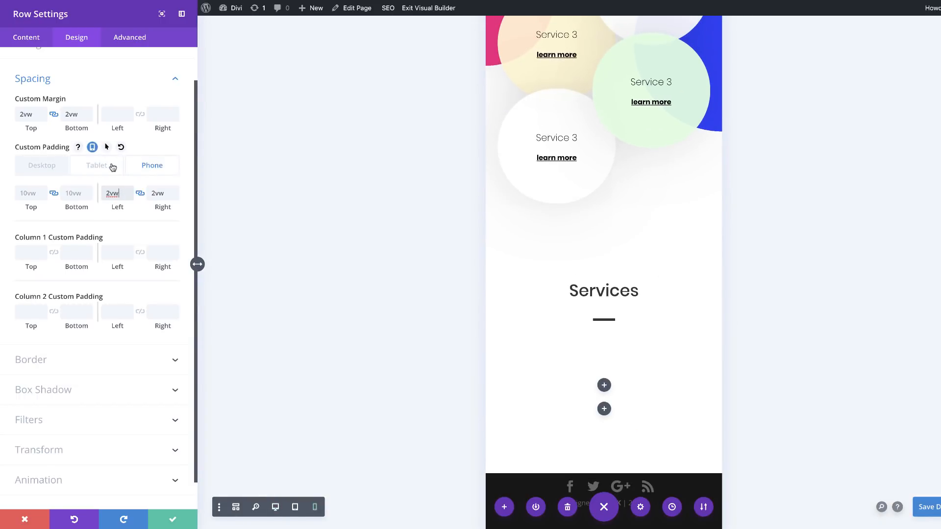
Step: Set the row's left and right padding on tablet to 2vw and return to the desktop padding values
click(112, 166)
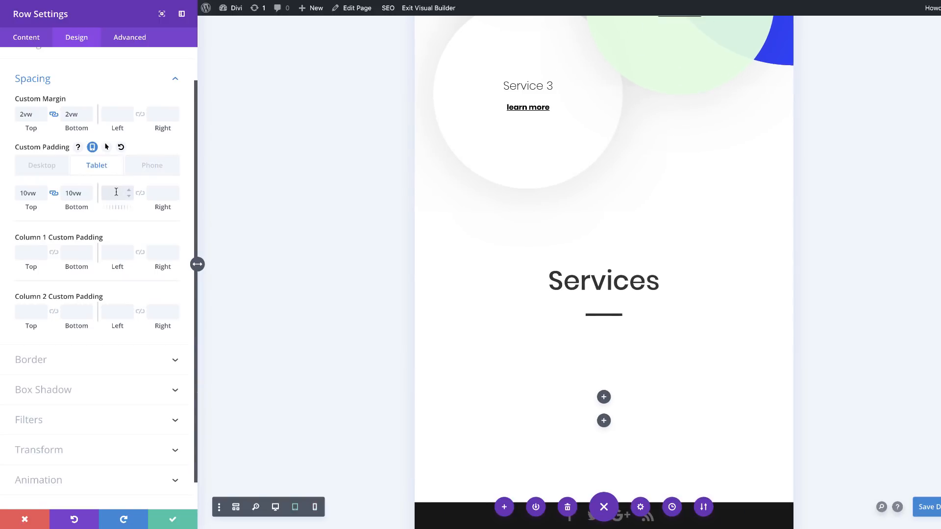
text(2vw)
click(140, 194)
click(47, 166)
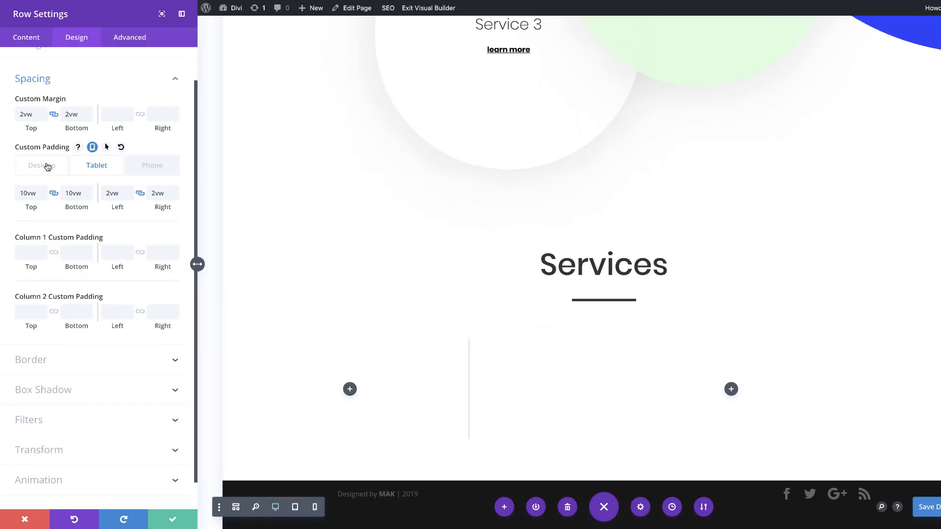
Step: Set the row's desktop left and right padding to 20vw as linked values
click(115, 195)
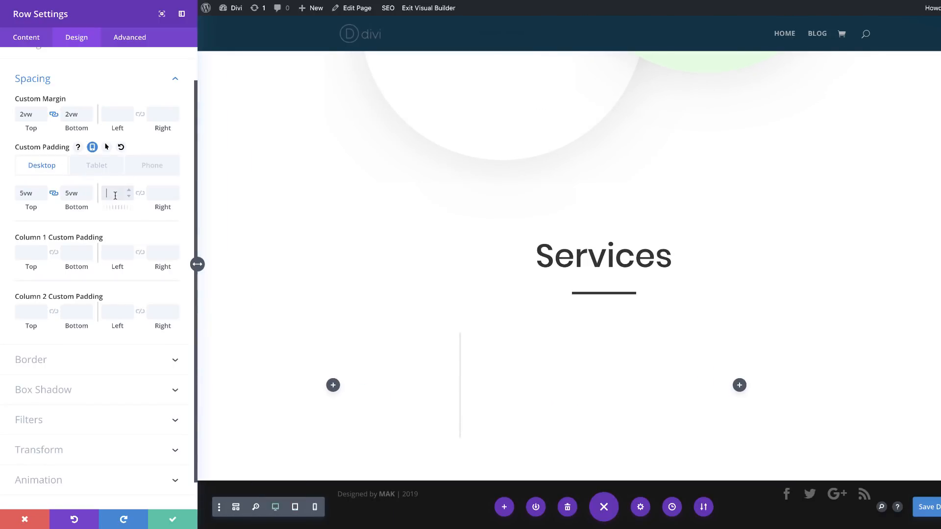
text(20vw)
click(140, 193)
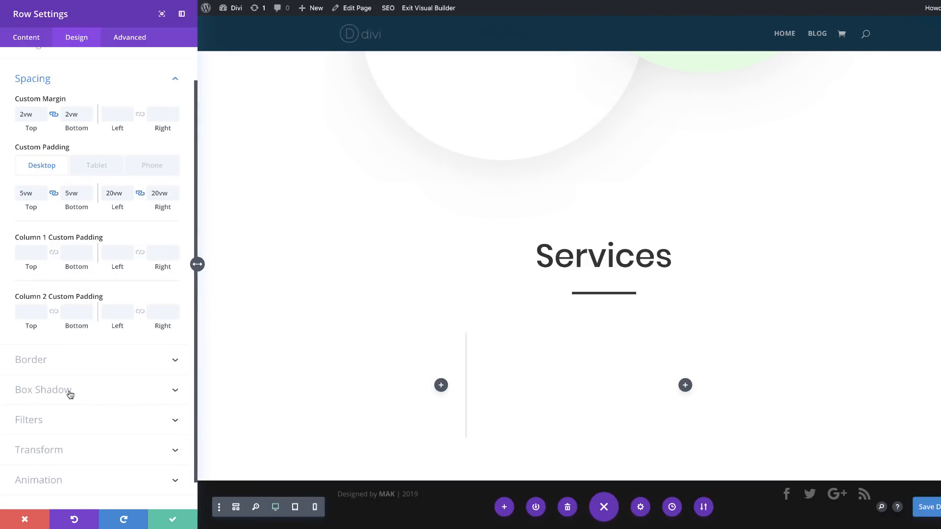
Step: Add the first preset box shadow to the row with 50px blur strength and shadow color rgba(0,0,0,0.07)
click(69, 390)
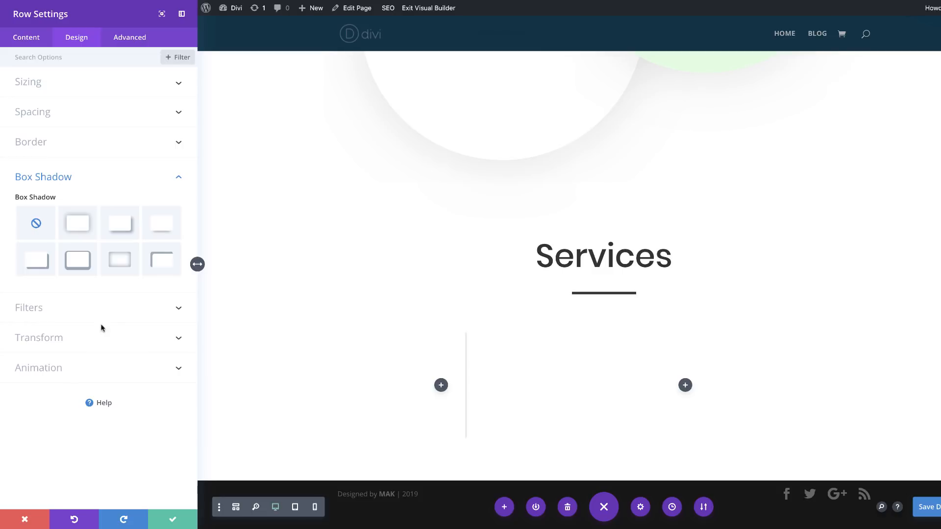
click(77, 224)
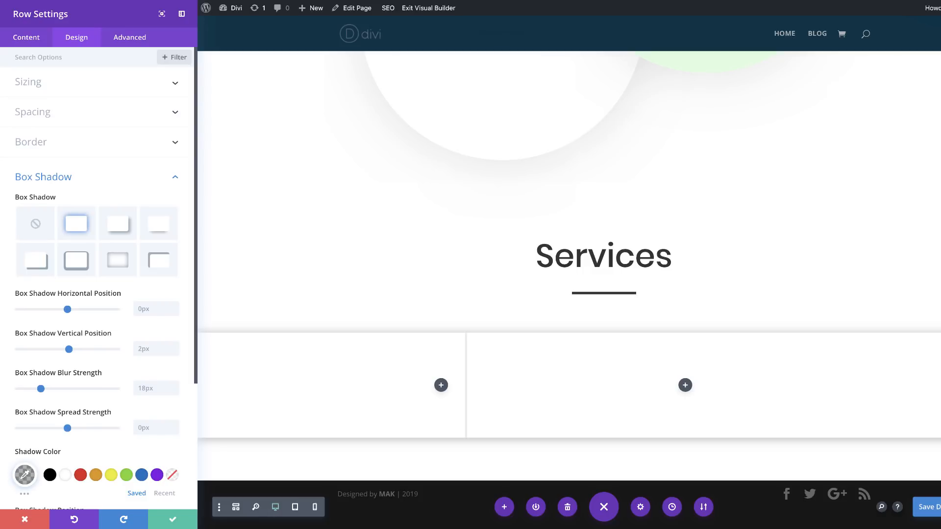
scroll(126, 342, down, 1)
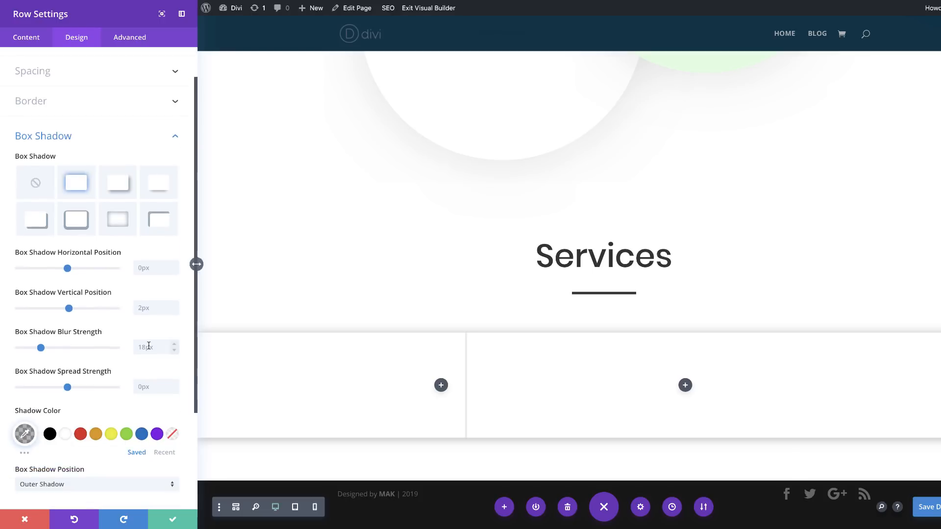
click(148, 344)
text(50)
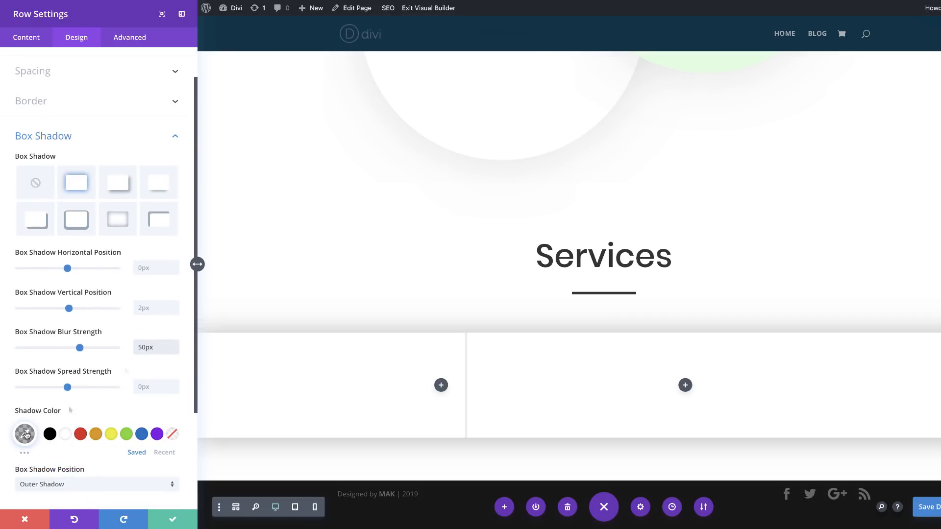
click(25, 433)
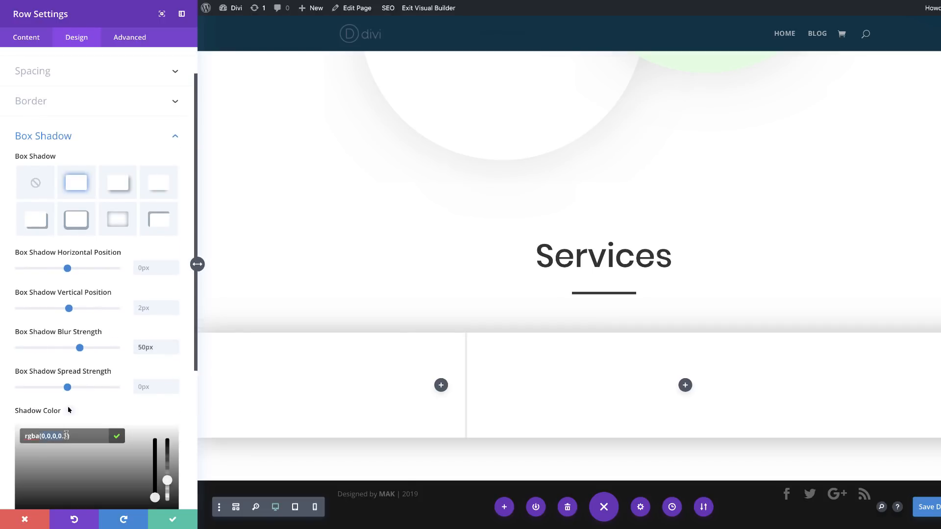
text(0,0,0,0.07)
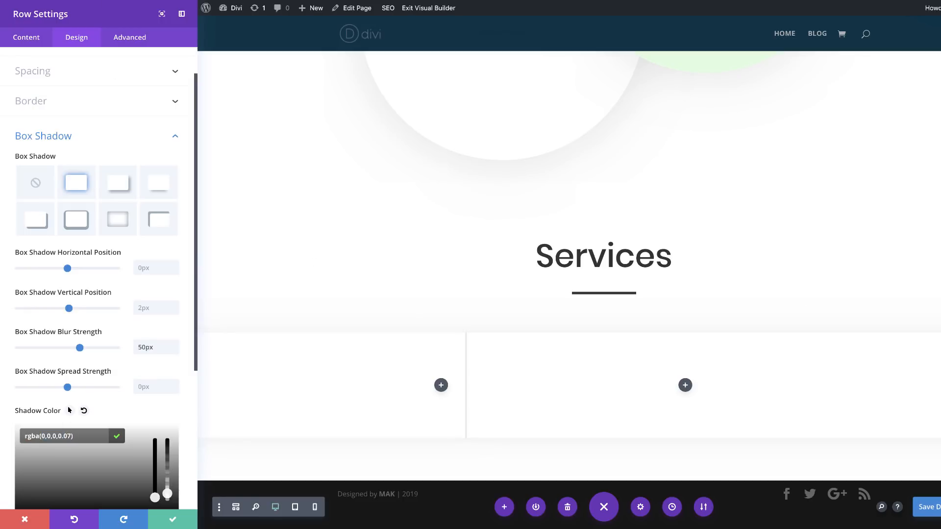
Step: Add the custom CSS display: flex; to the row's main element and save the row settings
click(132, 39)
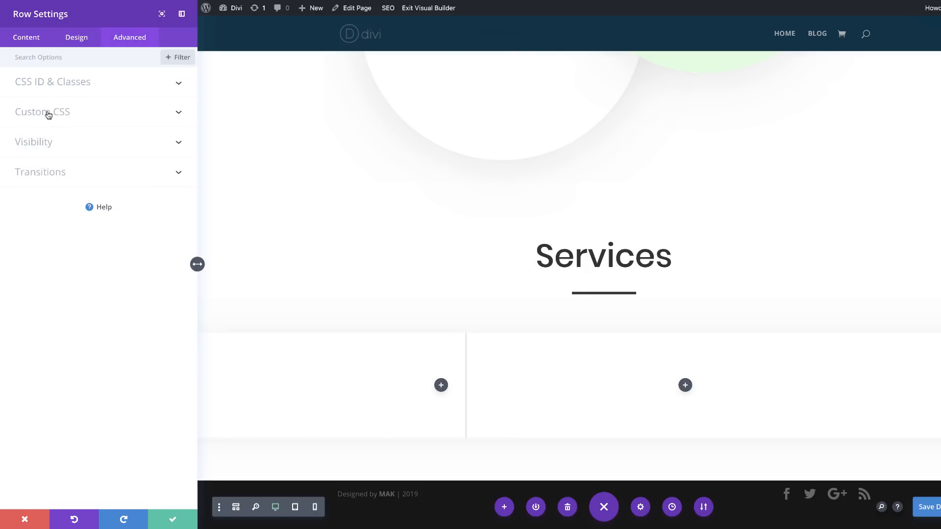
click(46, 114)
click(58, 190)
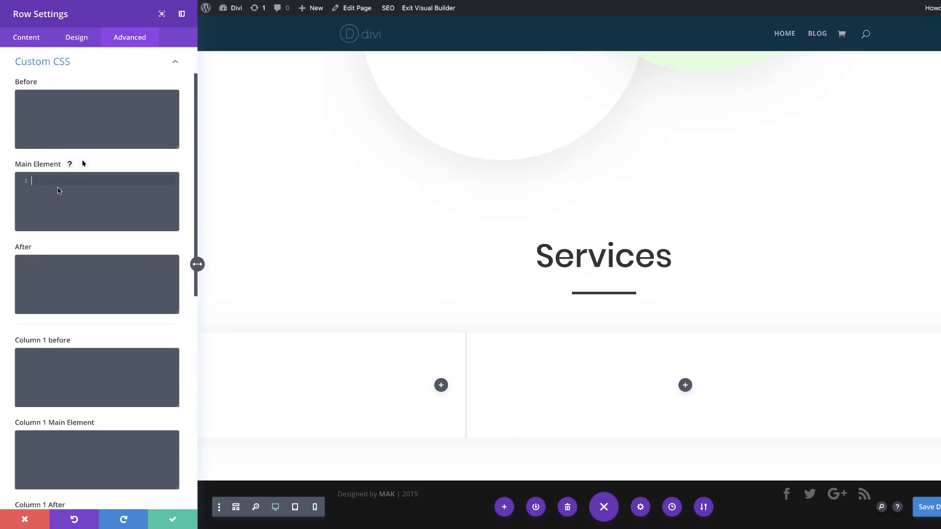
text(display: flex;)
click(173, 519)
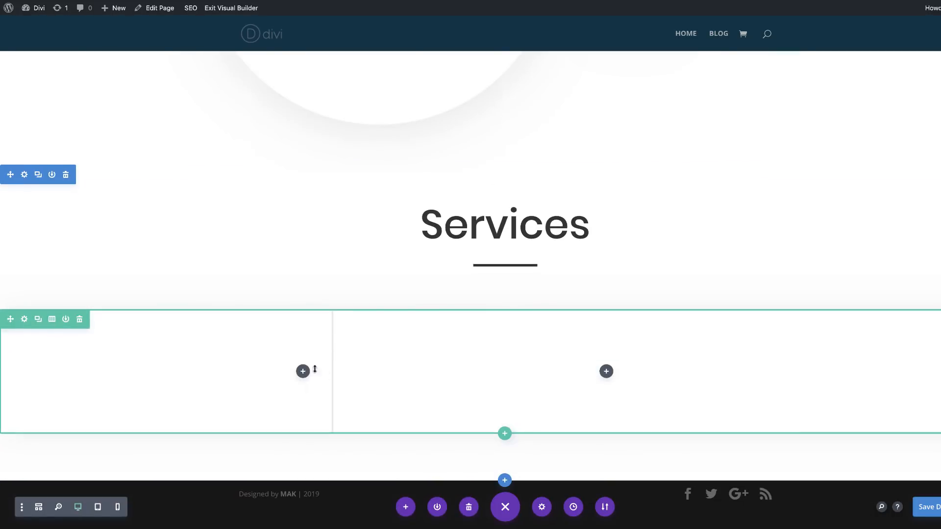
Step: Insert a Blurb module in the row's first column and clear its placeholder body text and title
click(303, 371)
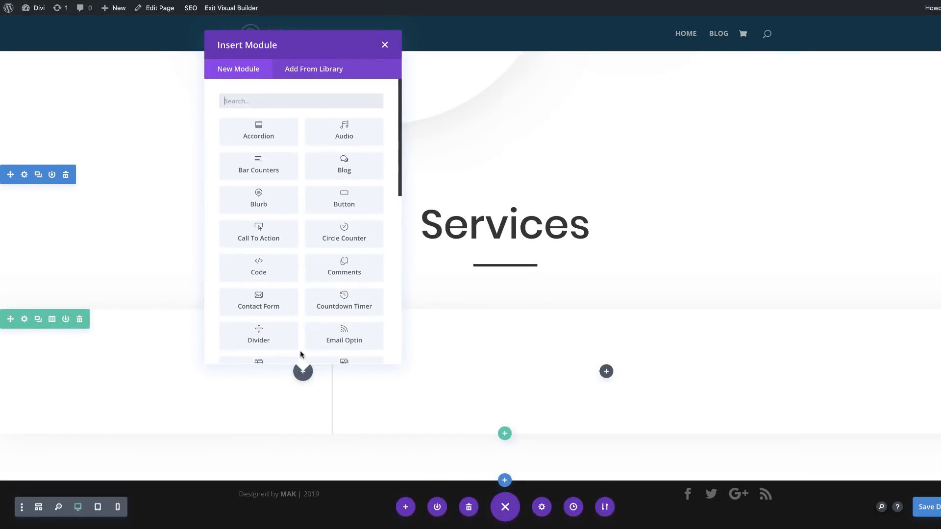
click(274, 202)
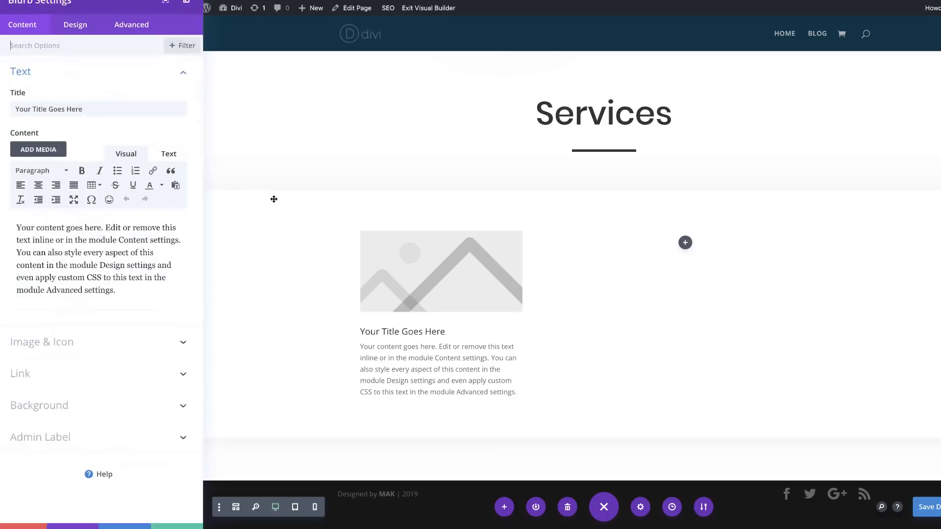
drag(117, 289, 1, 225)
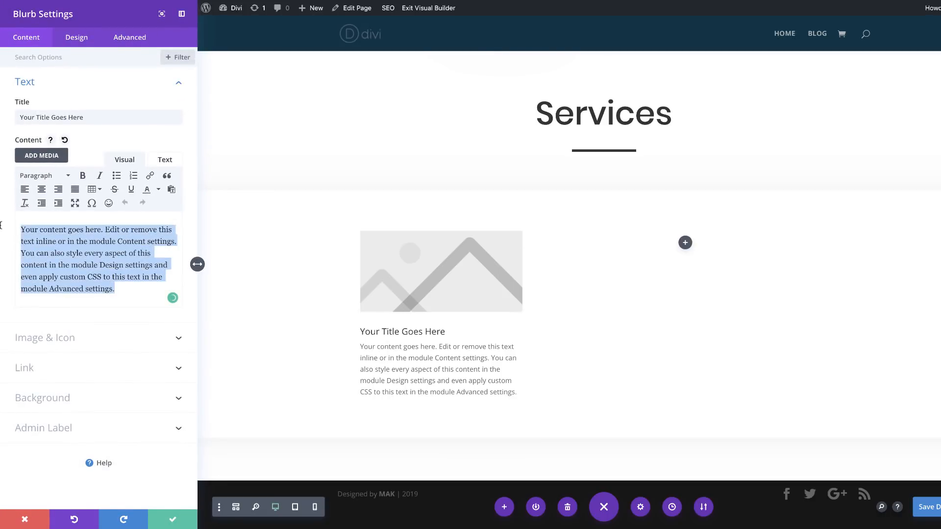
key(BackSpace)
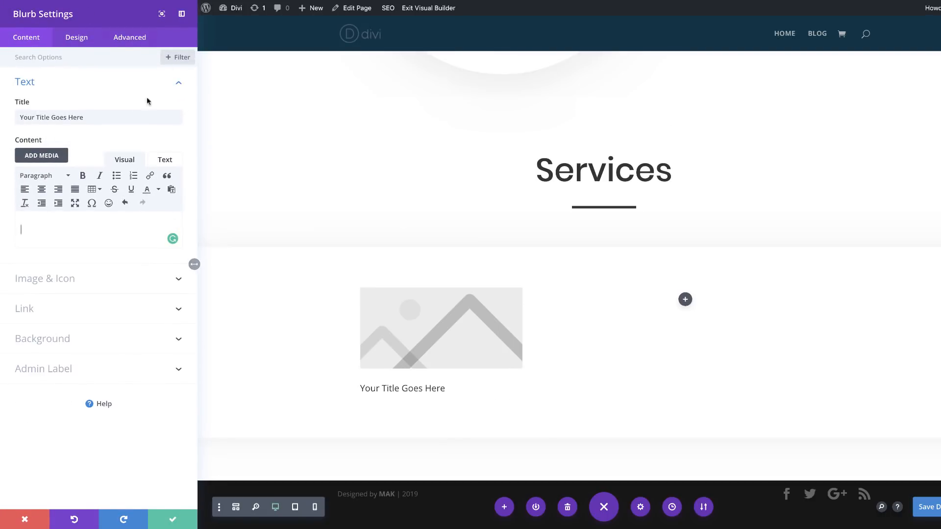
double_click(113, 120)
click(115, 121)
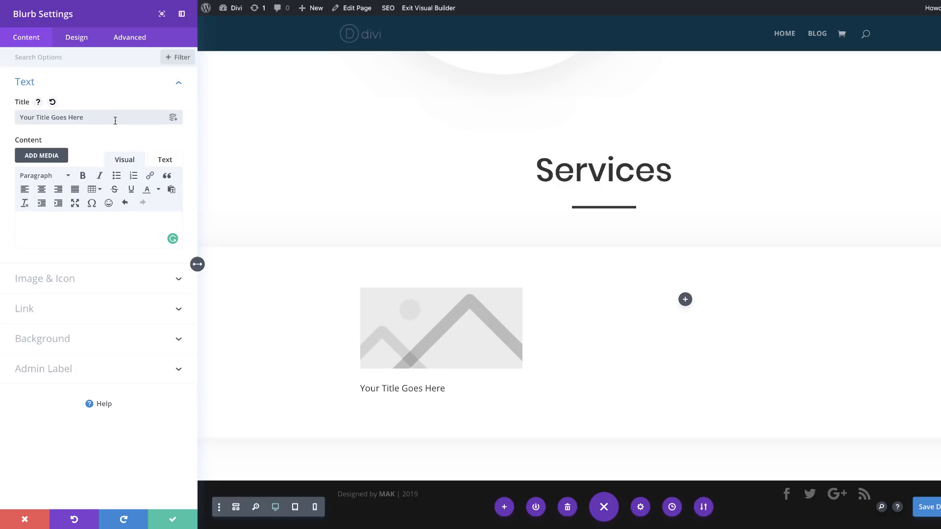
drag(100, 116, 15, 116)
key(BackSpace)
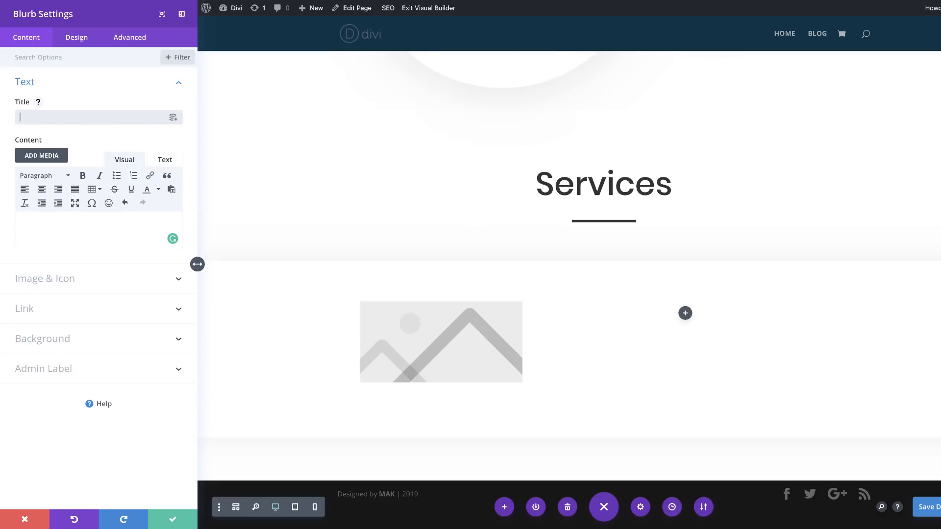
Step: Switch the blurb from an image to an icon and choose the tabbed folder icon with the filled top
click(57, 282)
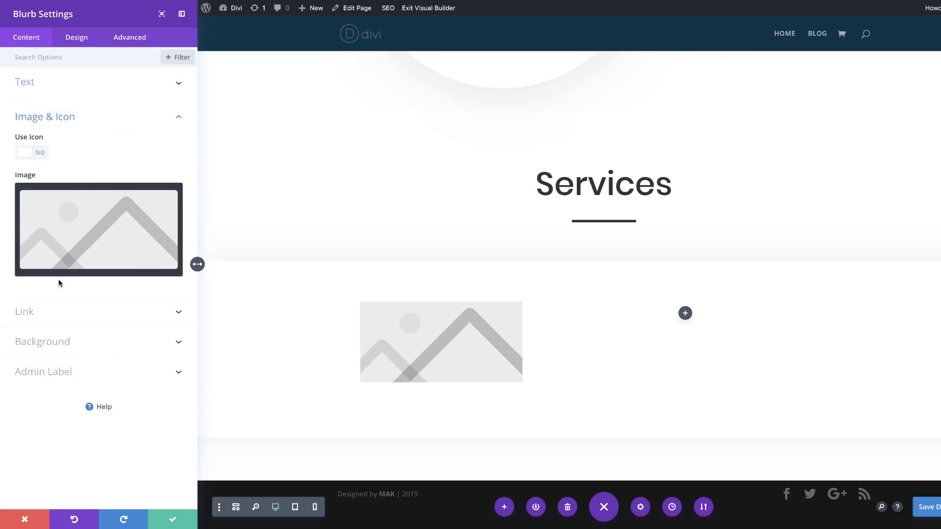
click(42, 154)
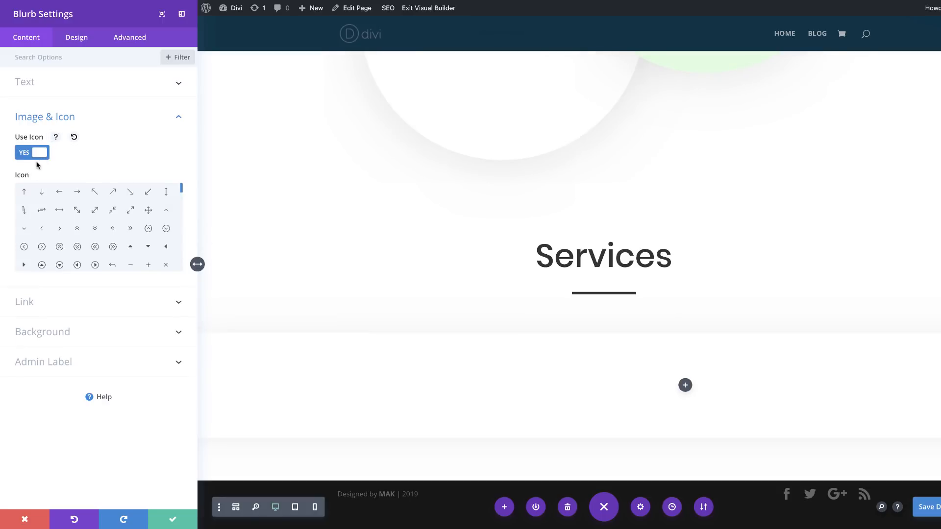
scroll(180, 195, down, 5)
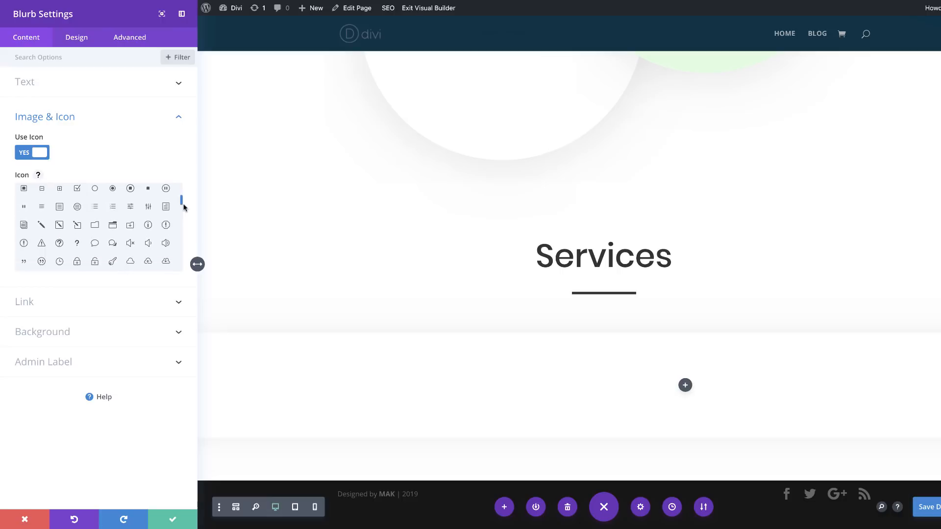
click(112, 221)
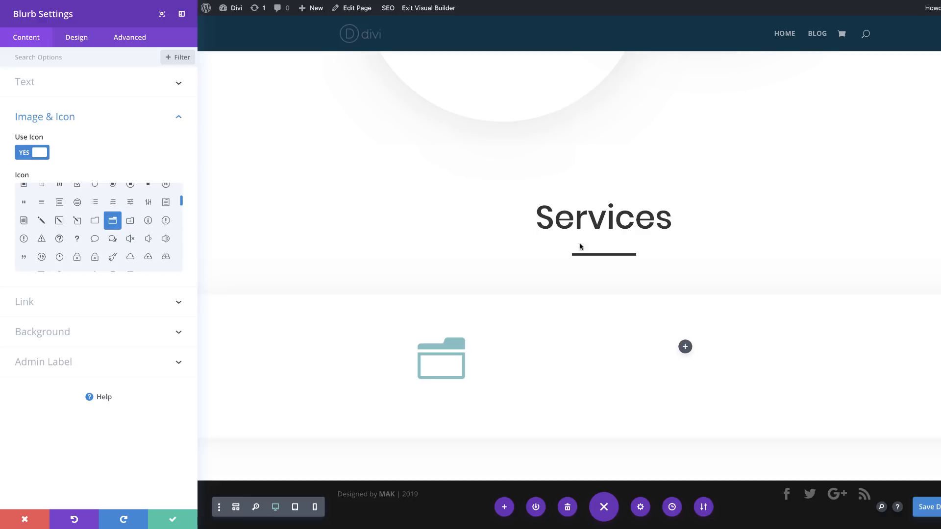
Step: Give the blurb a diagonal linear gradient background from #7b28ef to #29b6e5
click(67, 334)
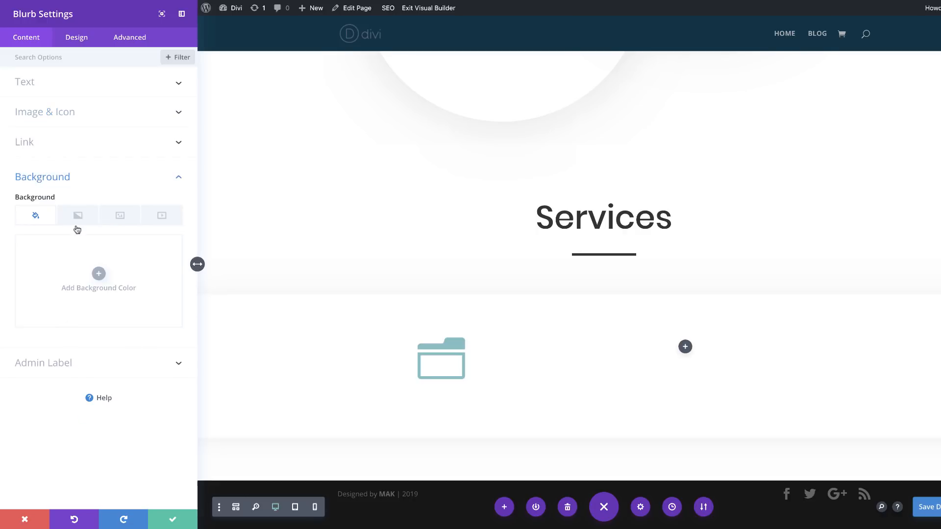
click(77, 216)
click(98, 273)
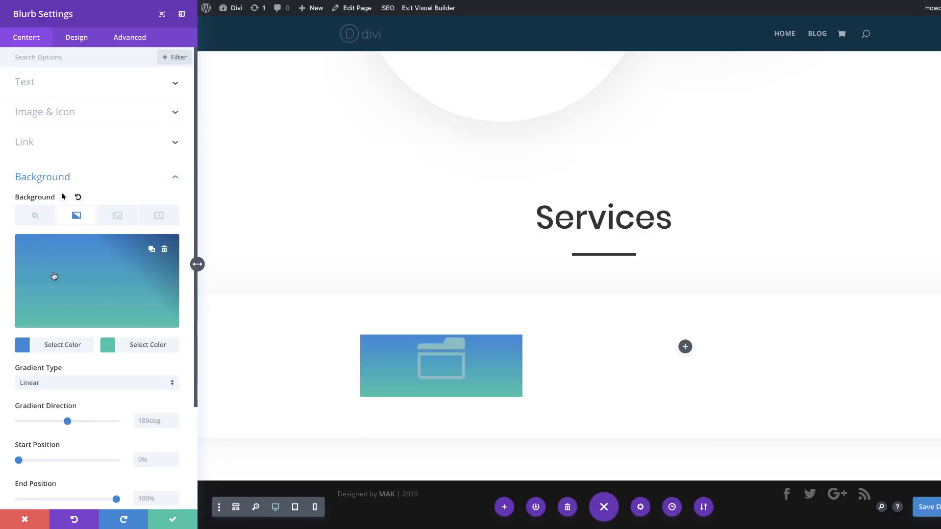
click(21, 347)
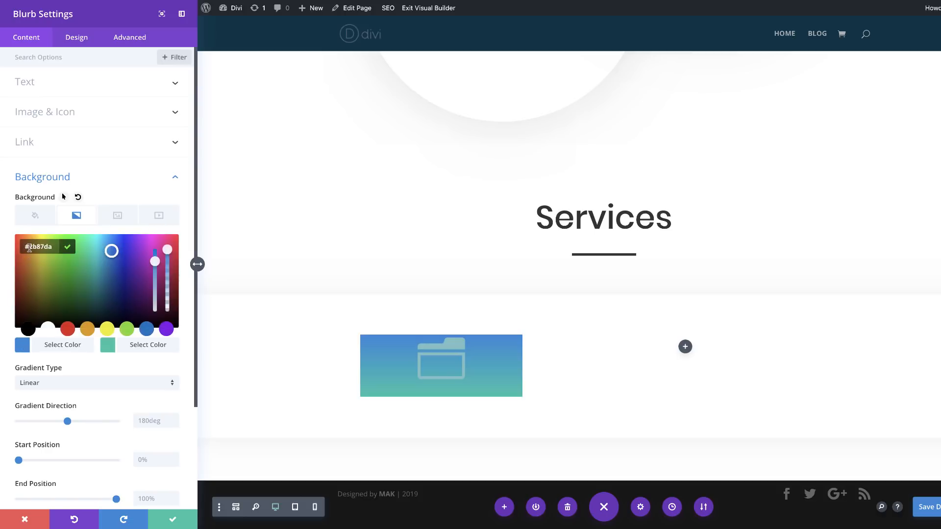
drag(29, 248, 55, 246)
text(#7b28ef)
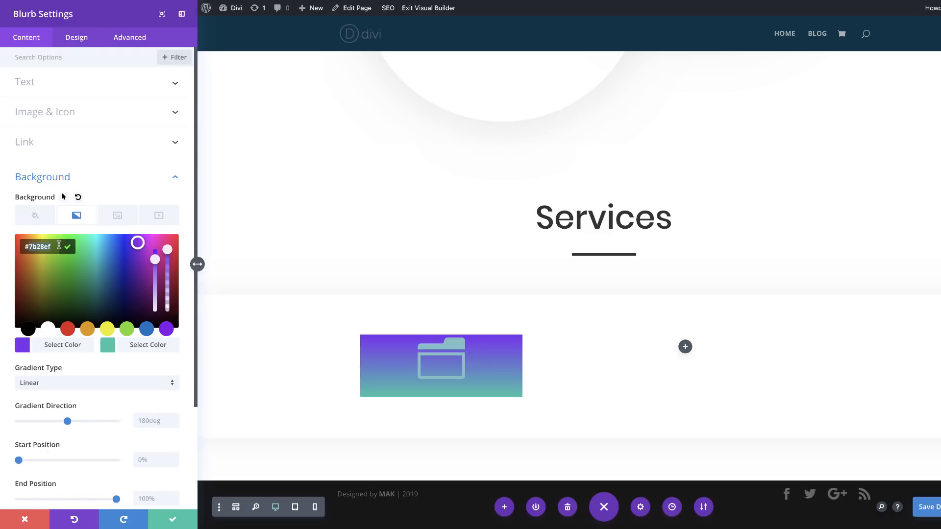
text(#29b6e5)
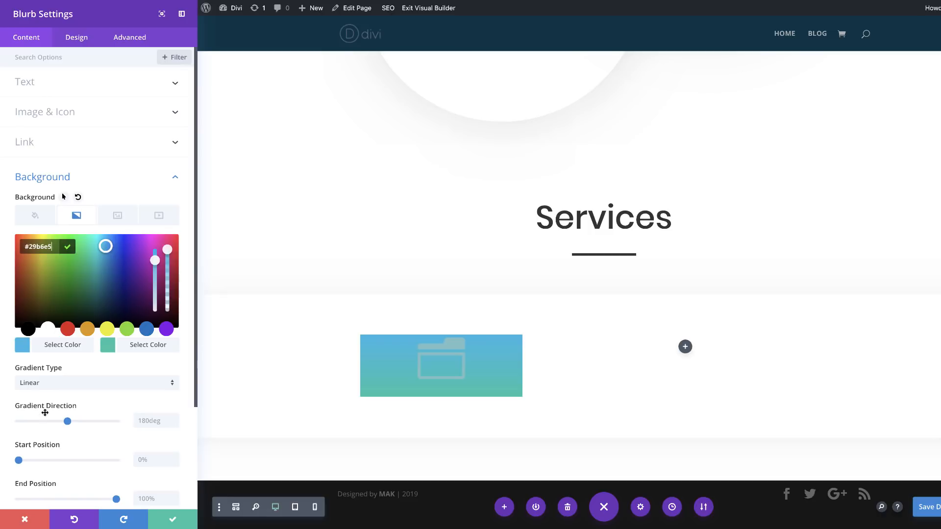
click(154, 420)
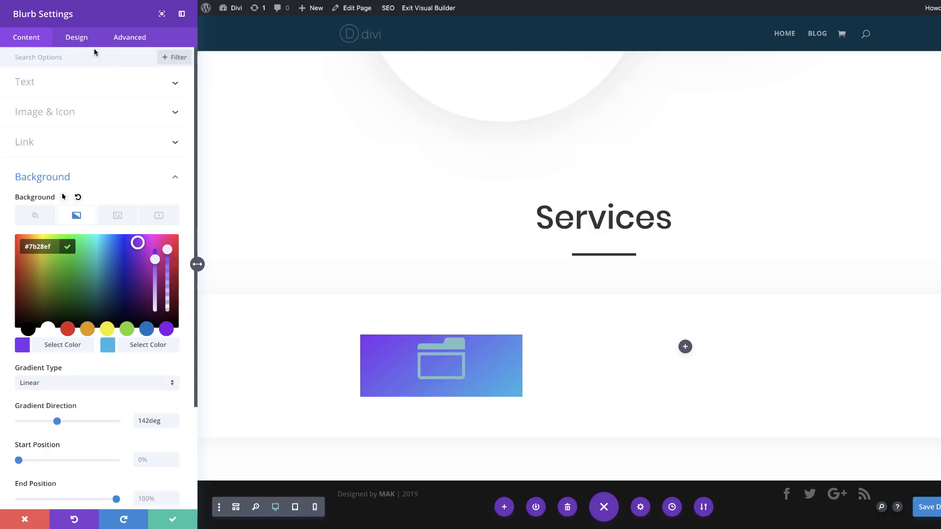
Step: Set the blurb's icon color to white
click(82, 43)
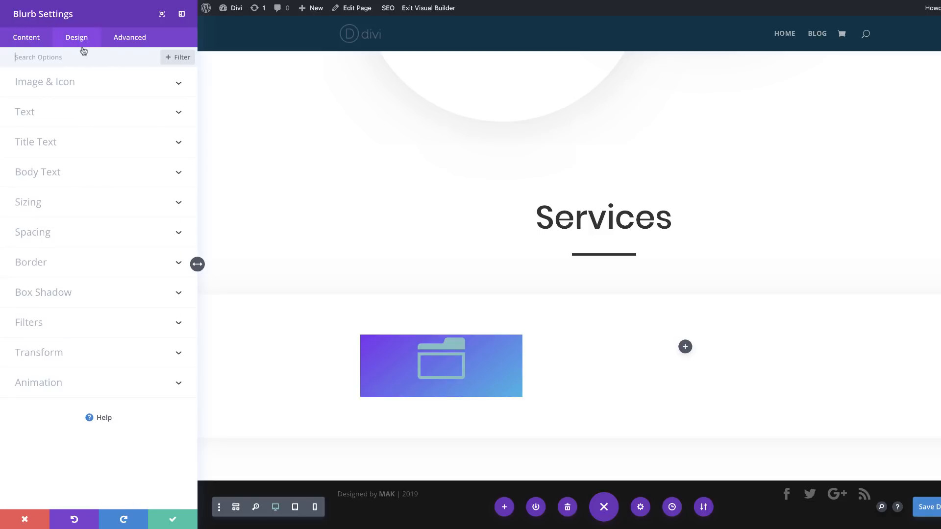
click(71, 87)
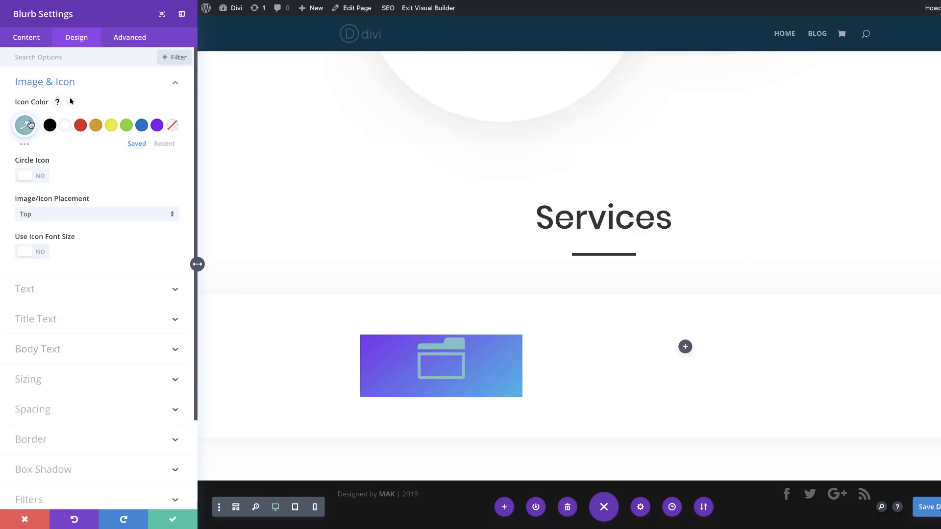
click(66, 127)
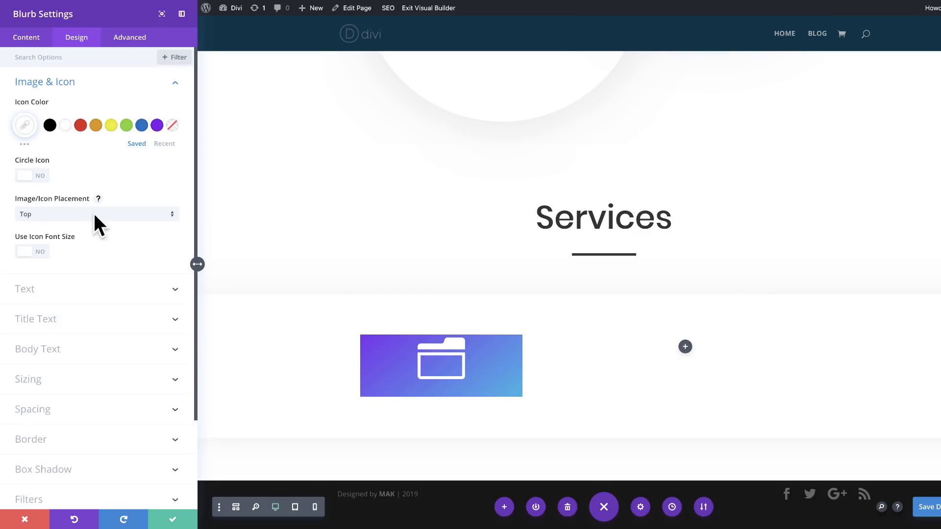
Step: Enable a custom icon font size for the blurb and set it to 4vw on desktop
click(41, 254)
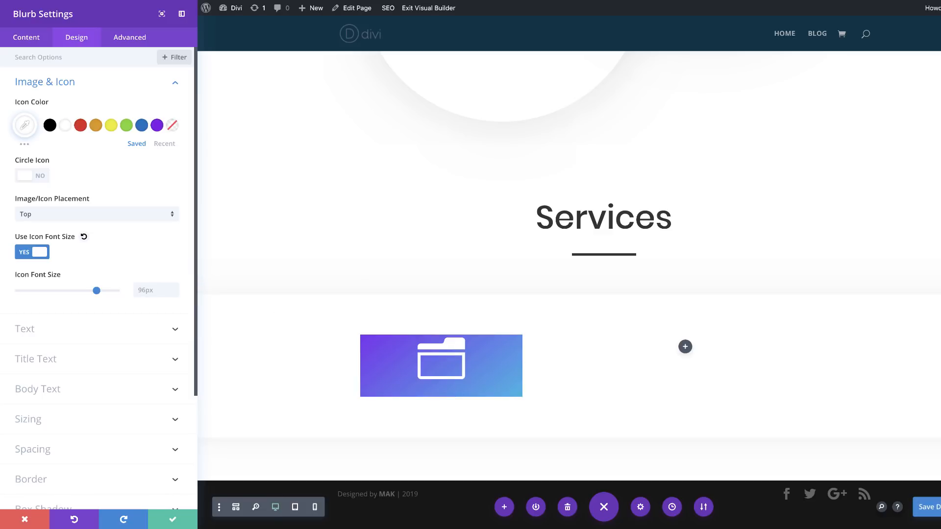
click(159, 290)
text(5vw)
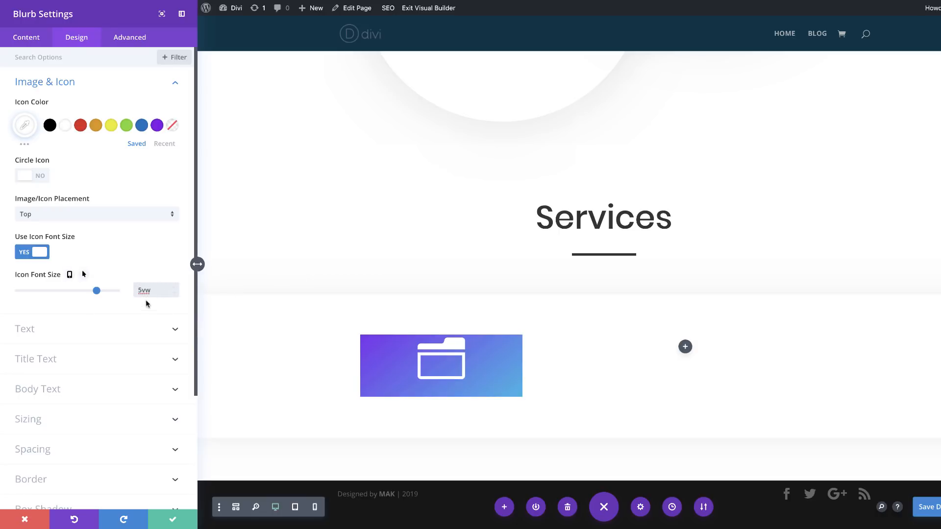
click(175, 294)
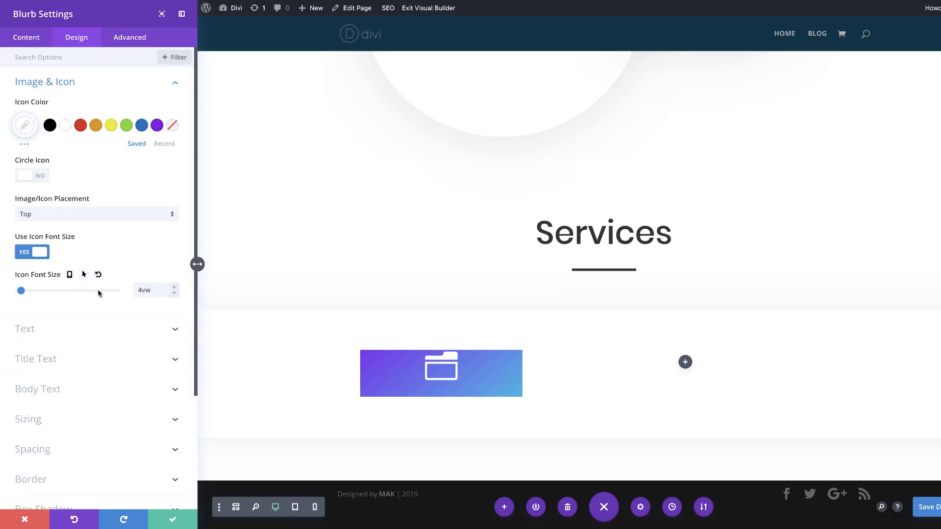
Step: Make the blurb's icon font size responsive, using 5vw on tablet and phone
click(69, 276)
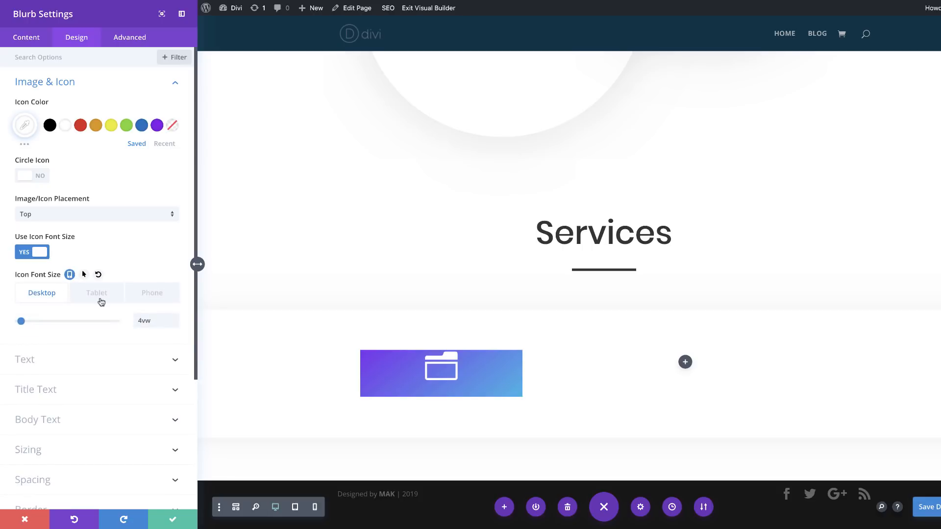
click(131, 297)
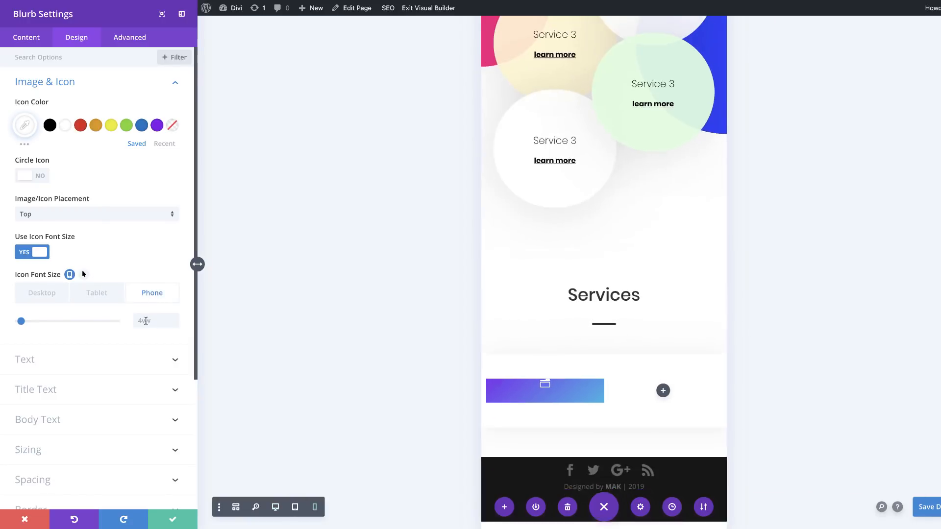
click(146, 321)
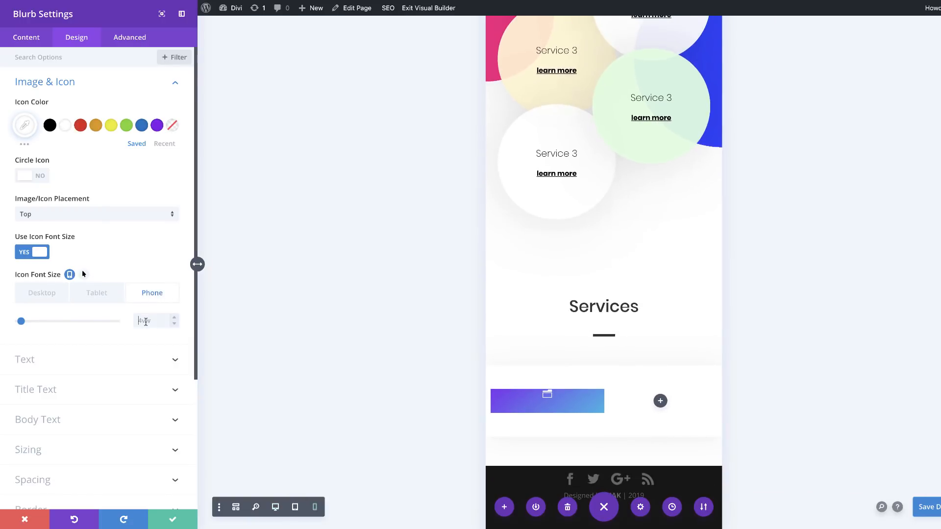
text(5vw)
click(98, 294)
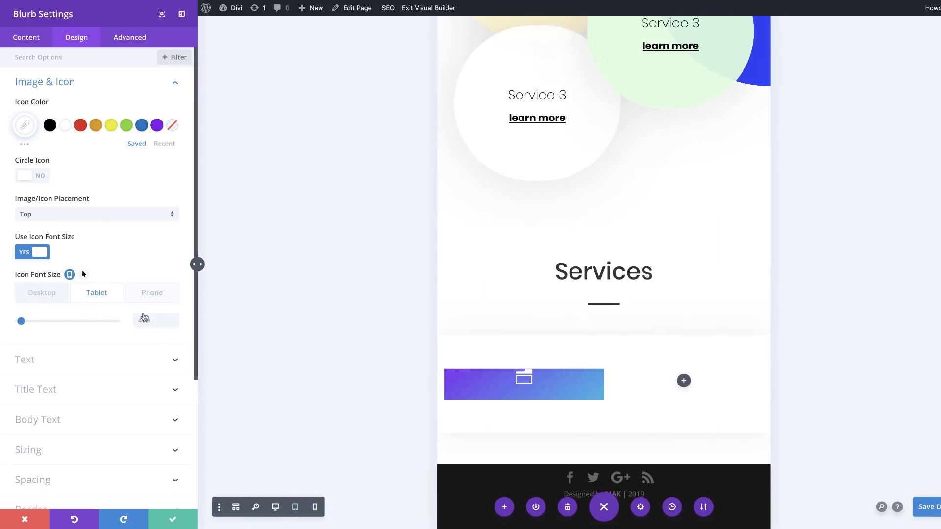
click(151, 320)
text(5vw)
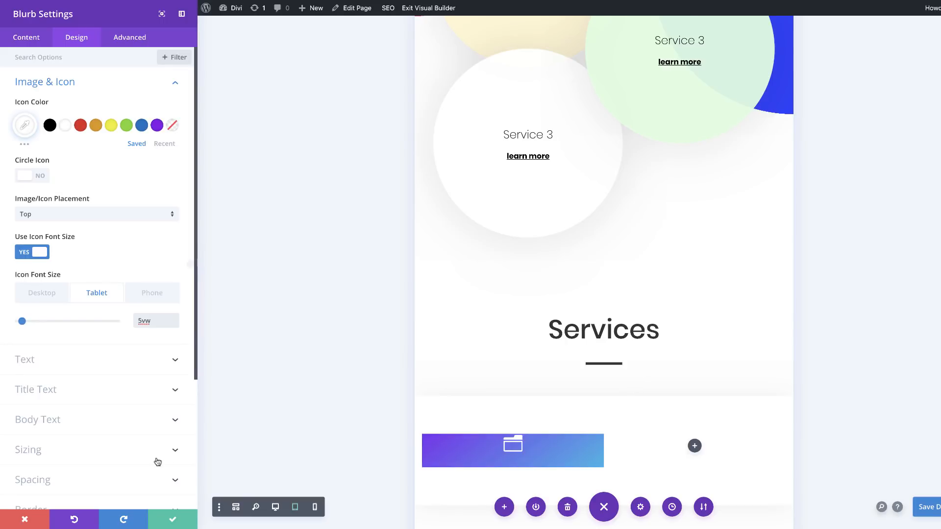
Step: Set the blurb's width to 78% on desktop and 48% on tablet and phone
scroll(156, 457, down, 3)
click(52, 347)
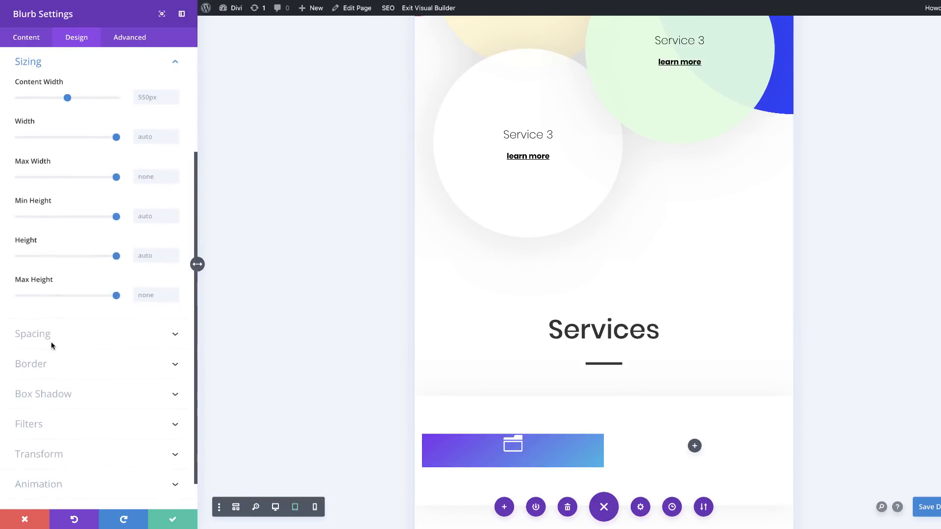
click(149, 138)
text(48)
click(58, 120)
click(99, 141)
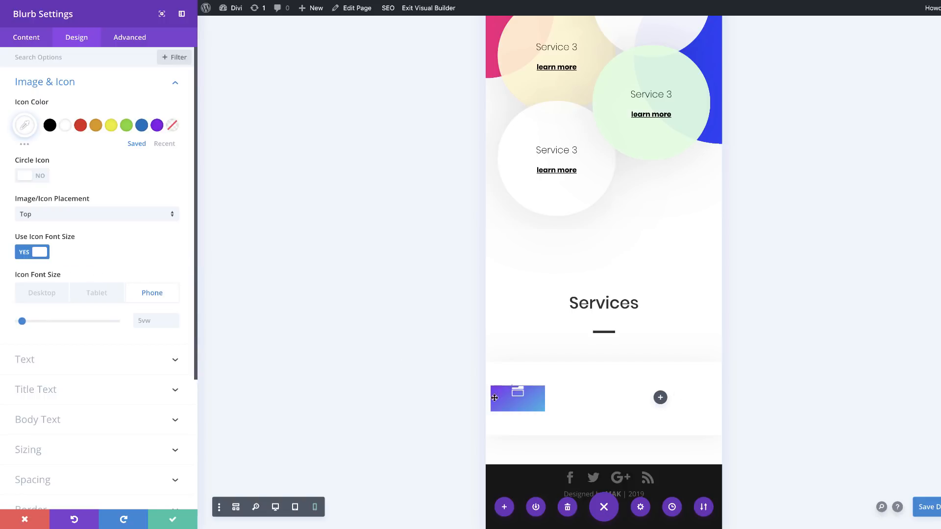
scroll(113, 375, down, 1)
scroll(113, 375, down, 3)
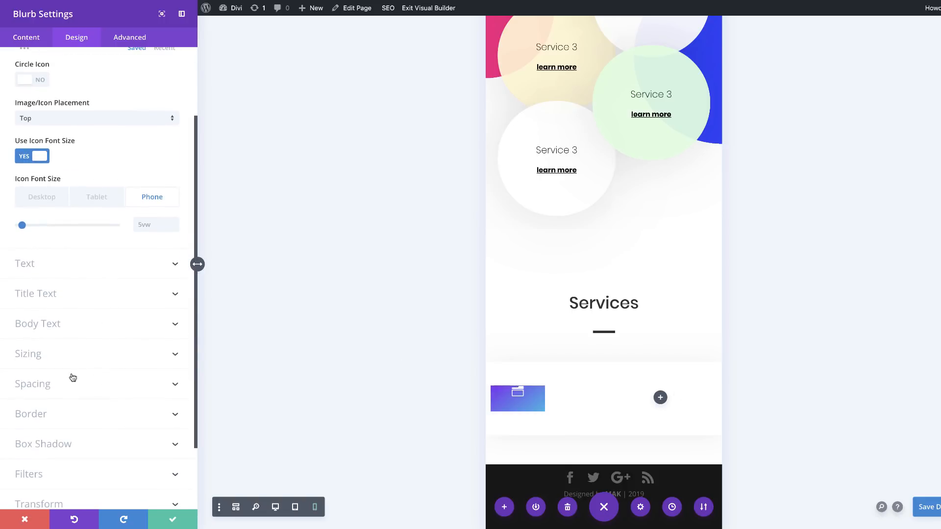
click(40, 356)
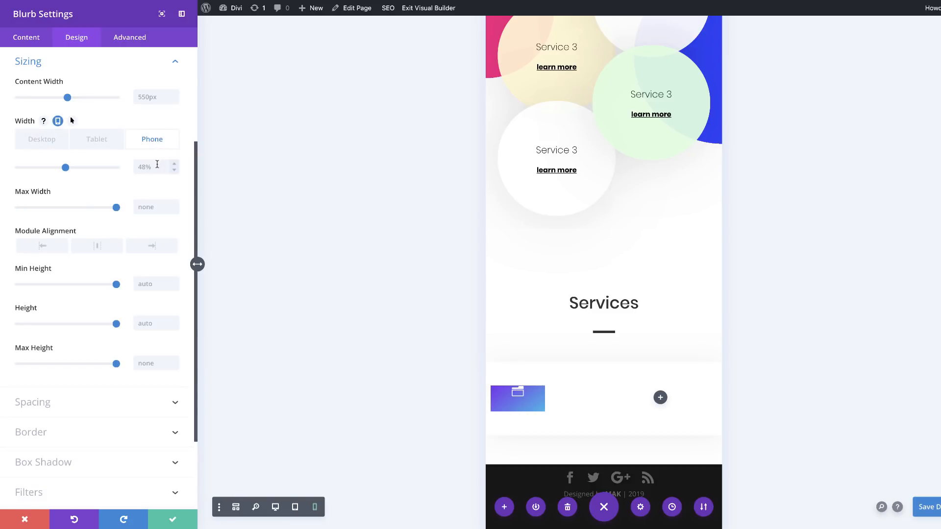
click(152, 167)
click(102, 141)
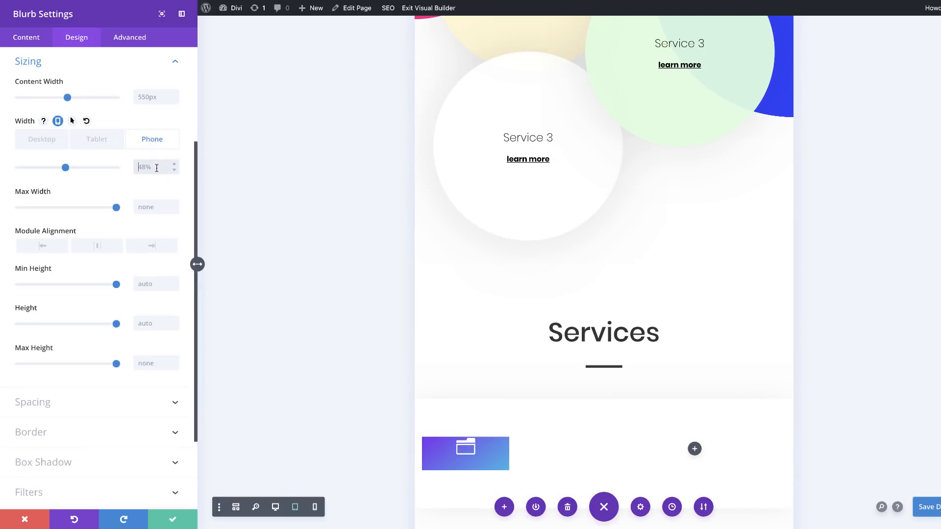
click(44, 141)
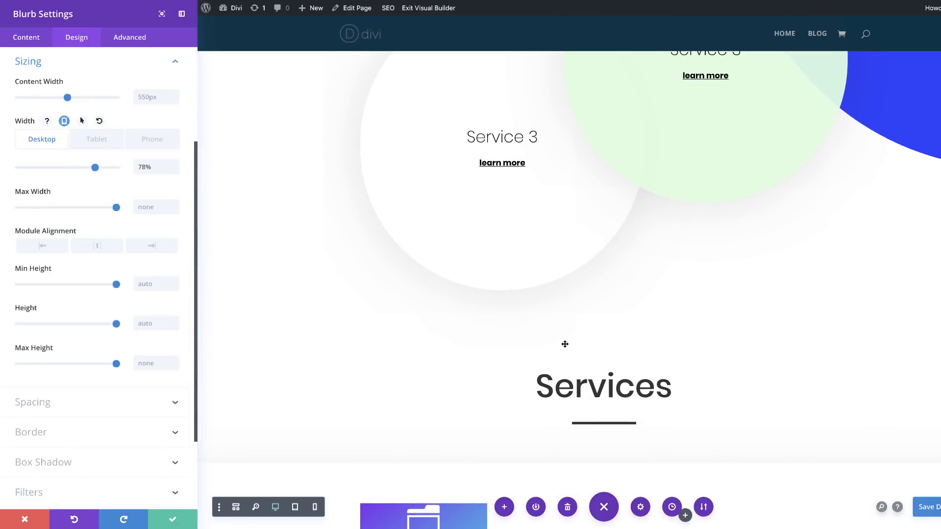
Step: Make the blurb's custom margin responsive and set its phone top margin to 2vw
scroll(565, 343, down, 3)
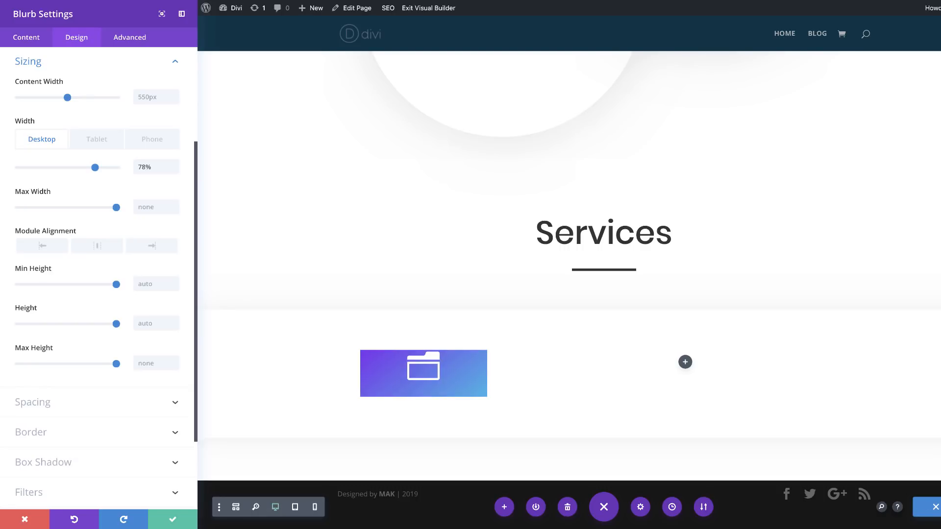
scroll(132, 396, down, 1)
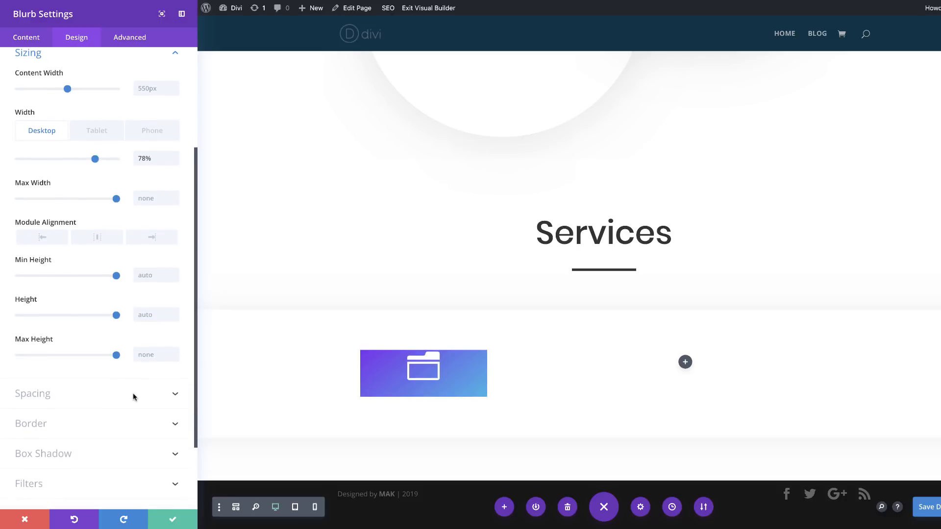
click(45, 392)
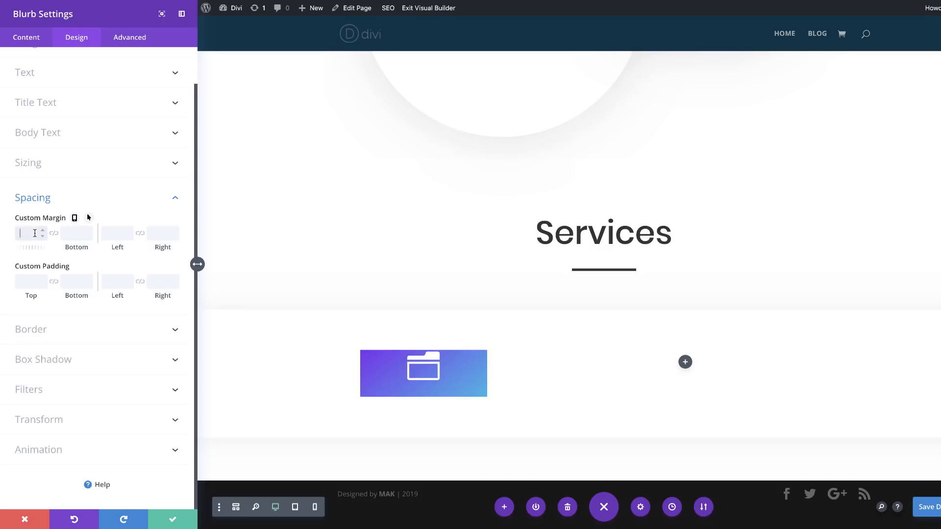
click(75, 219)
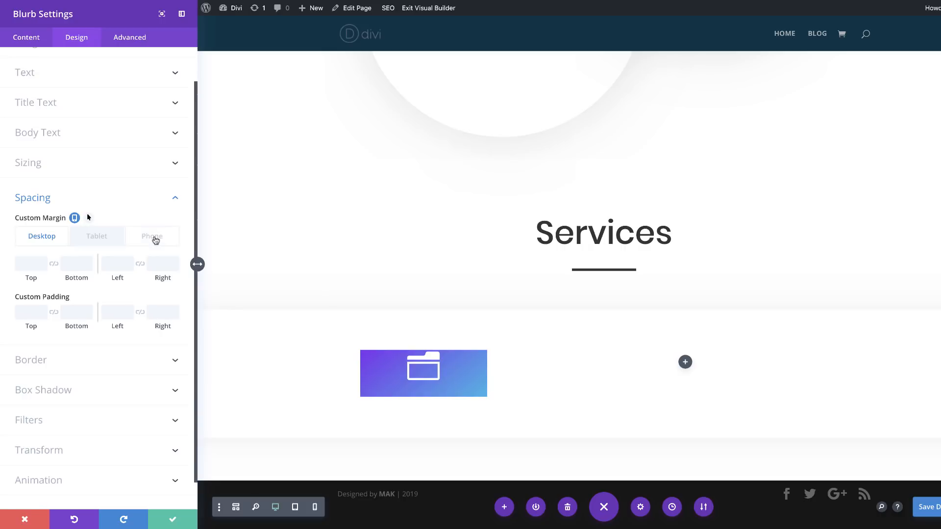
click(153, 238)
click(32, 263)
text(2vw)
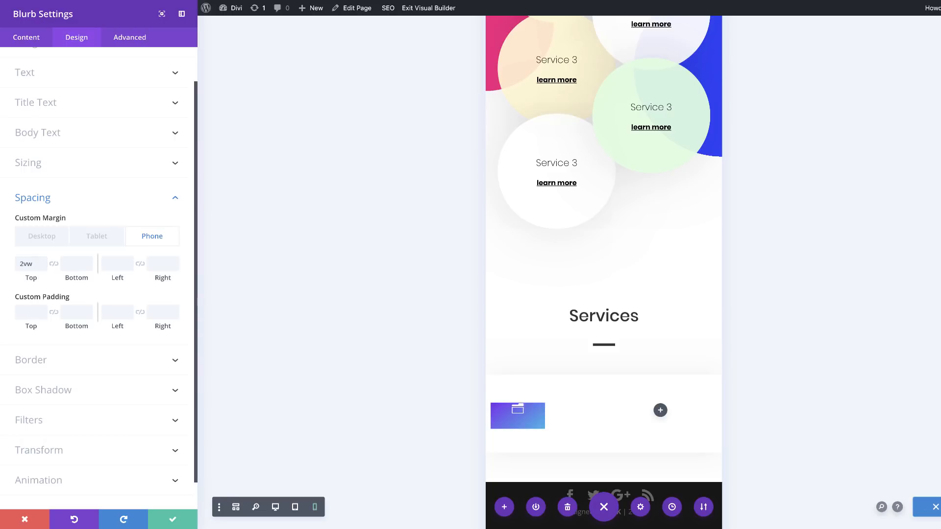
Step: Make the blurb's custom padding responsive, with top padding of 8.5vw on phone and 9vw on tablet
click(91, 293)
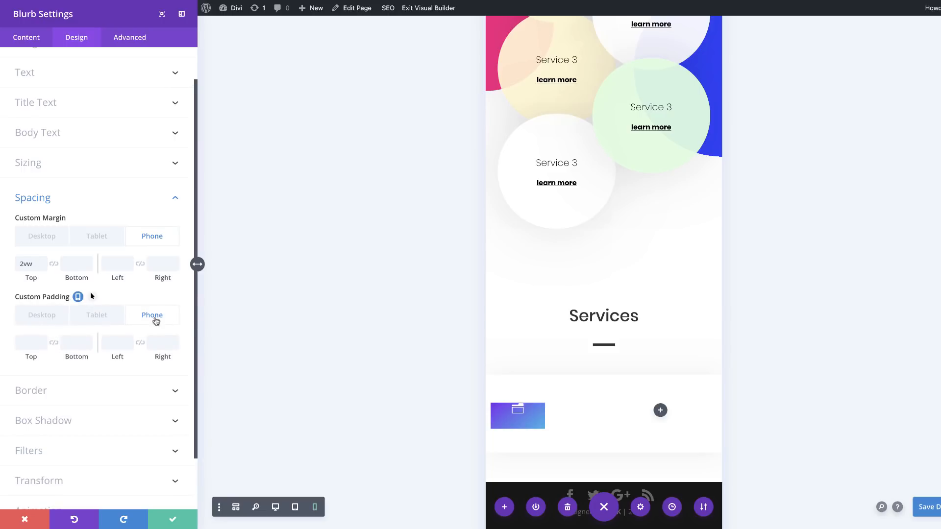
click(28, 344)
text(8.5vw)
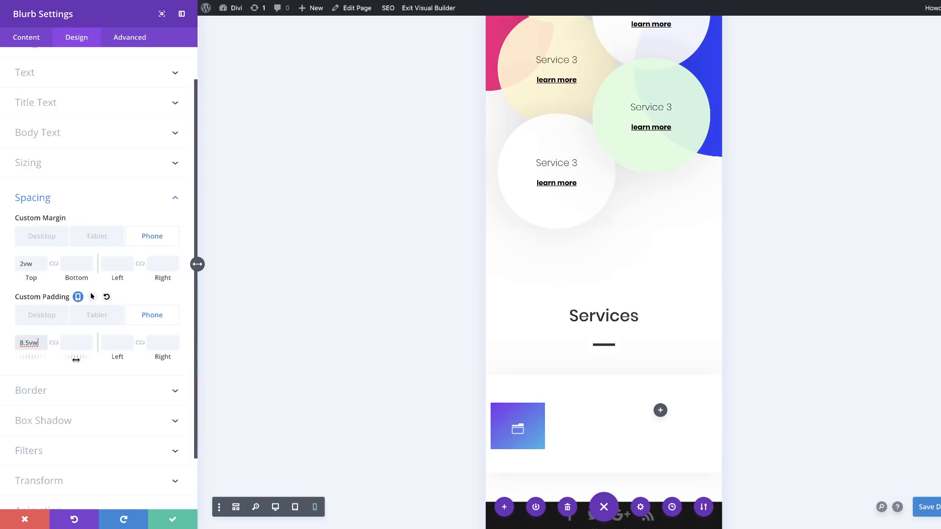
click(96, 318)
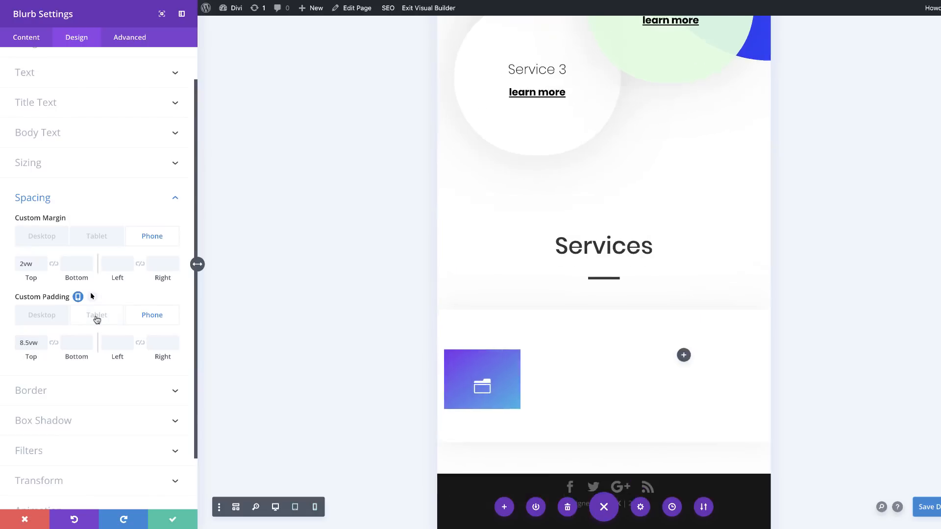
click(29, 343)
text(9vw)
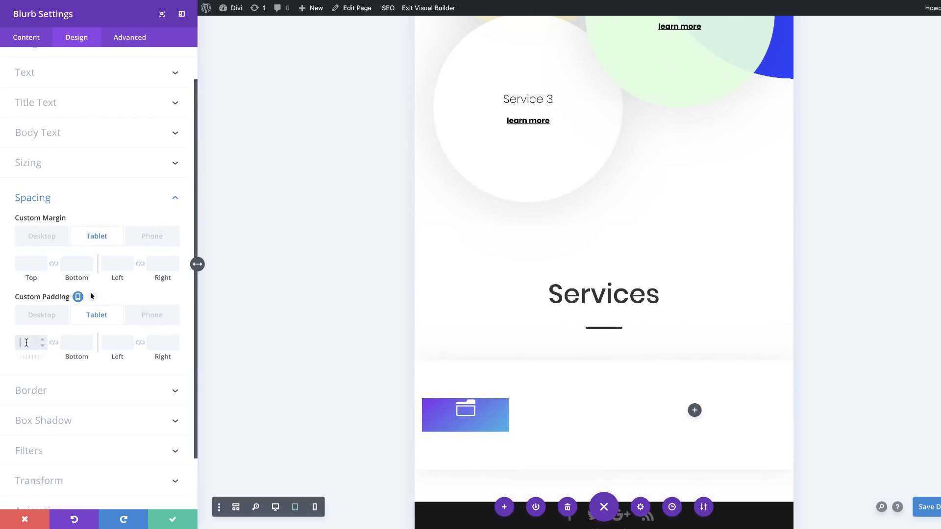
Step: Set the blurb's desktop padding to 6vw at the top and 4vw at the bottom
click(36, 317)
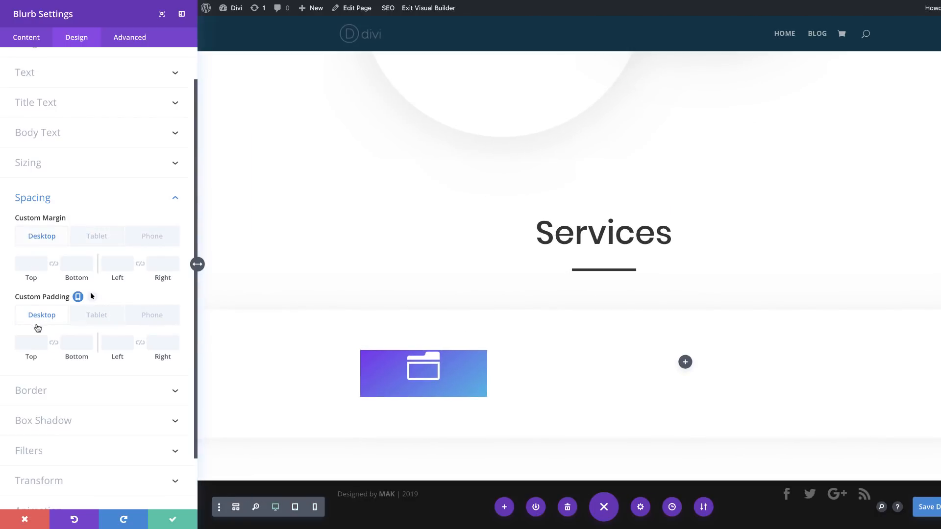
click(31, 347)
text(6vw)
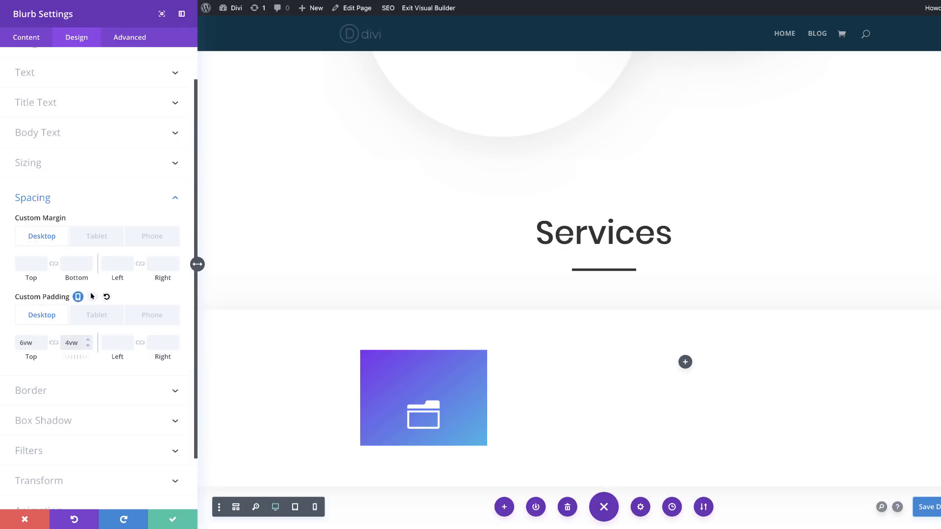
Step: Set the blurb's bottom padding to 5vw on tablet and 3vw on phone
click(102, 318)
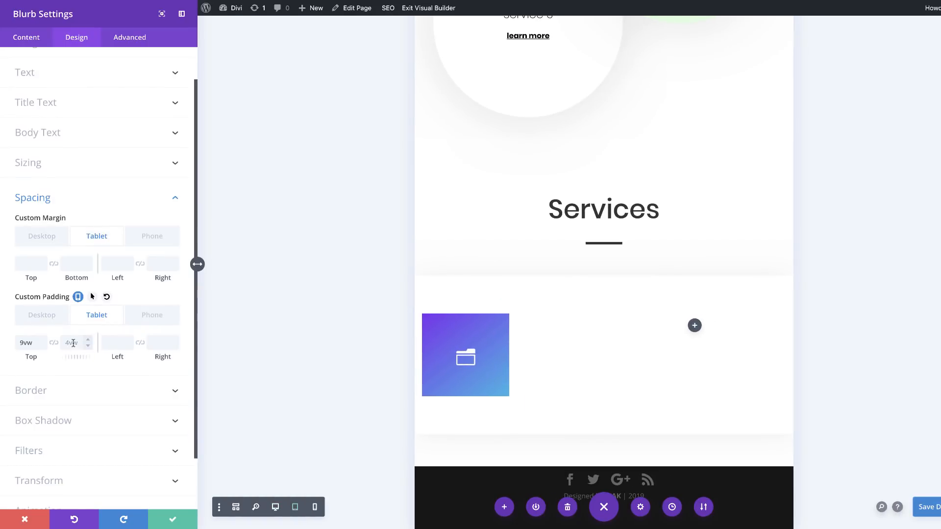
click(150, 316)
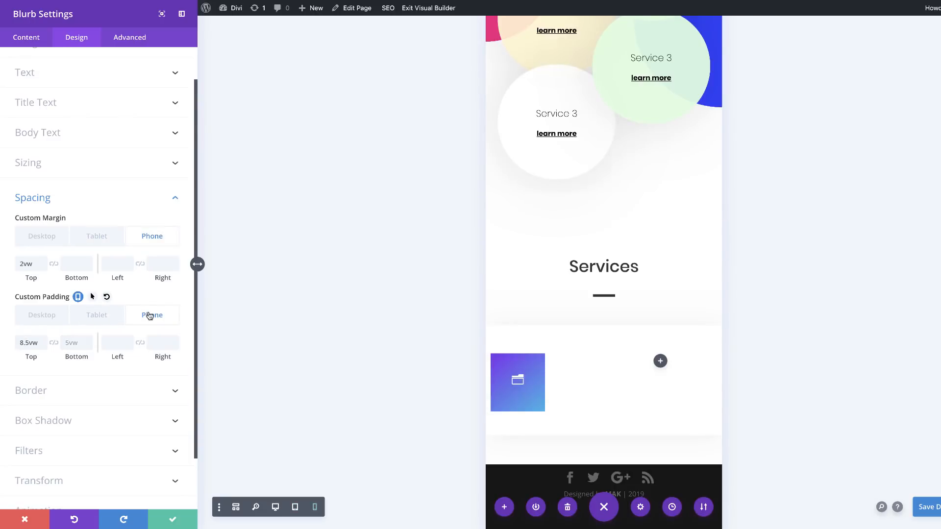
double_click(71, 343)
text(3vw)
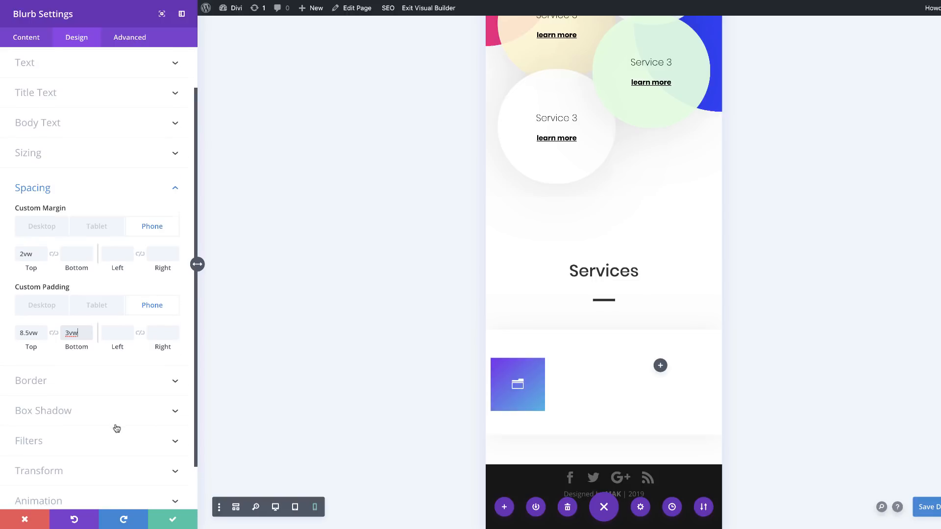
Step: Round all four corners of the blurb with a linked border radius of 100vw
scroll(116, 429, down, 2)
click(65, 337)
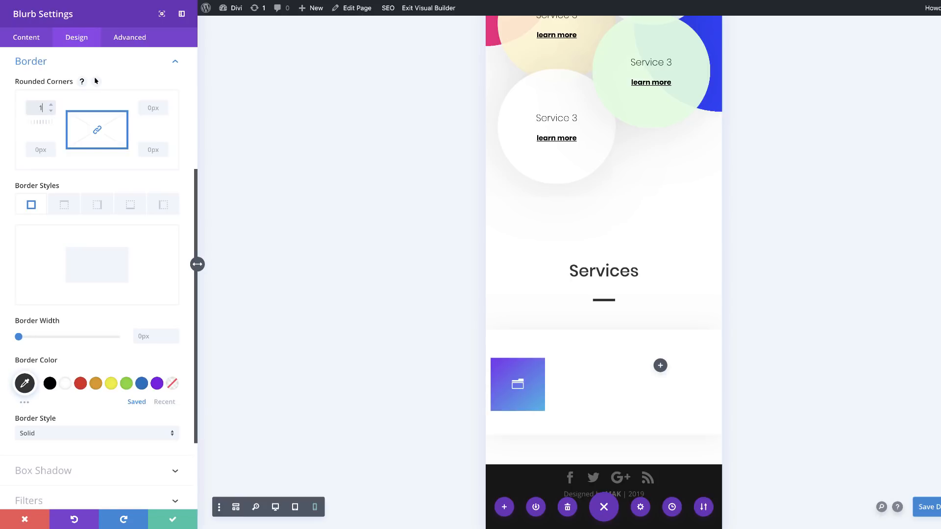
text(100vw)
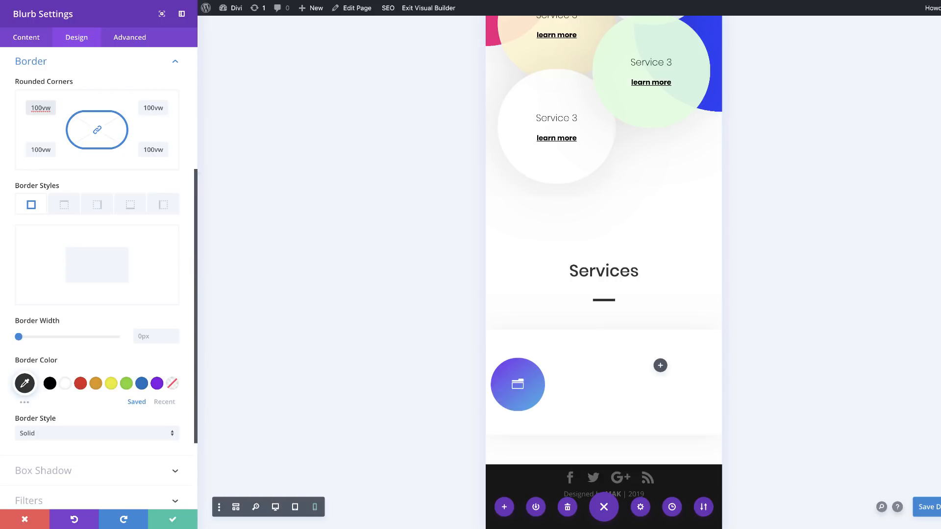
Step: Give the blurb the solid all-around outline box shadow with a 10px vertical position and 5px spread strength
scroll(113, 400, down, 2)
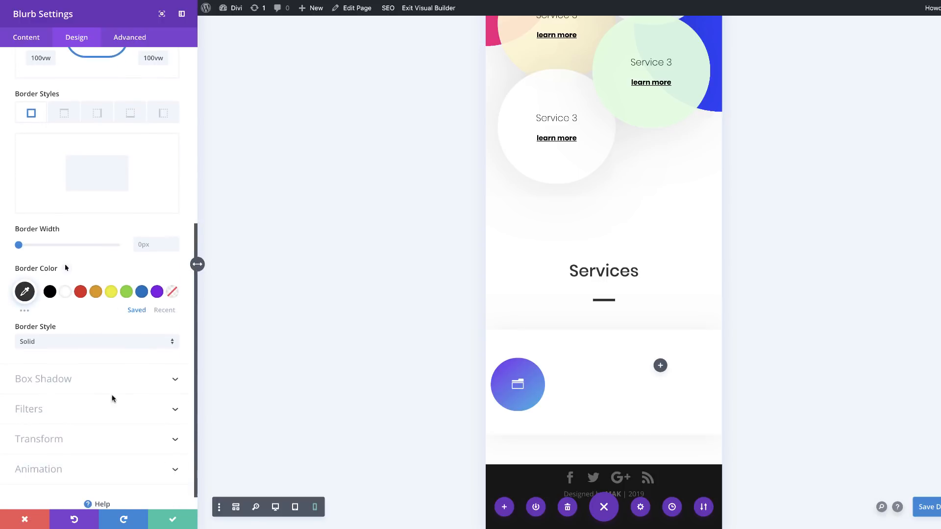
click(55, 381)
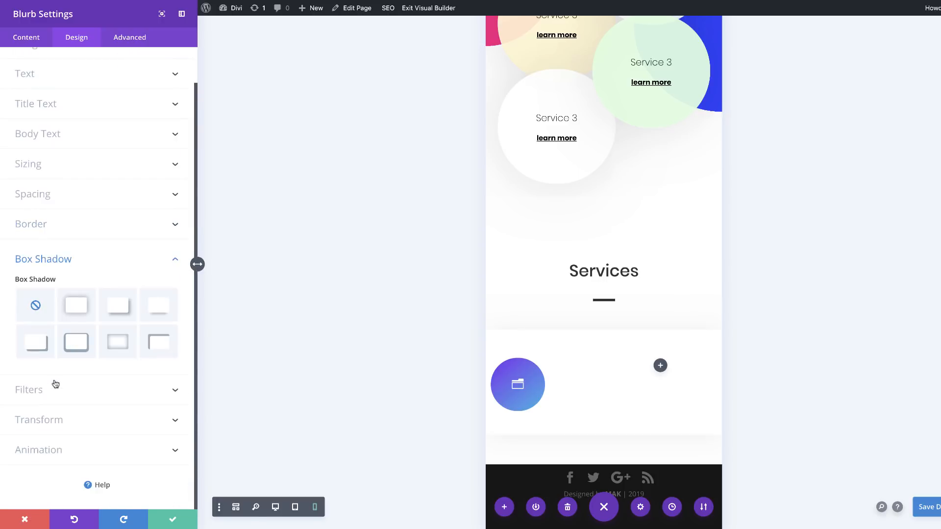
click(85, 350)
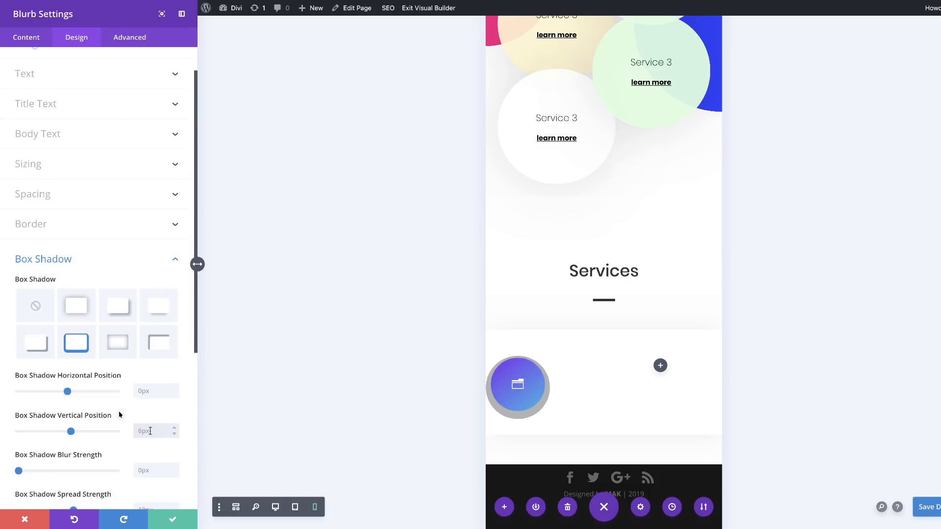
text(0)
scroll(137, 430, down, 2)
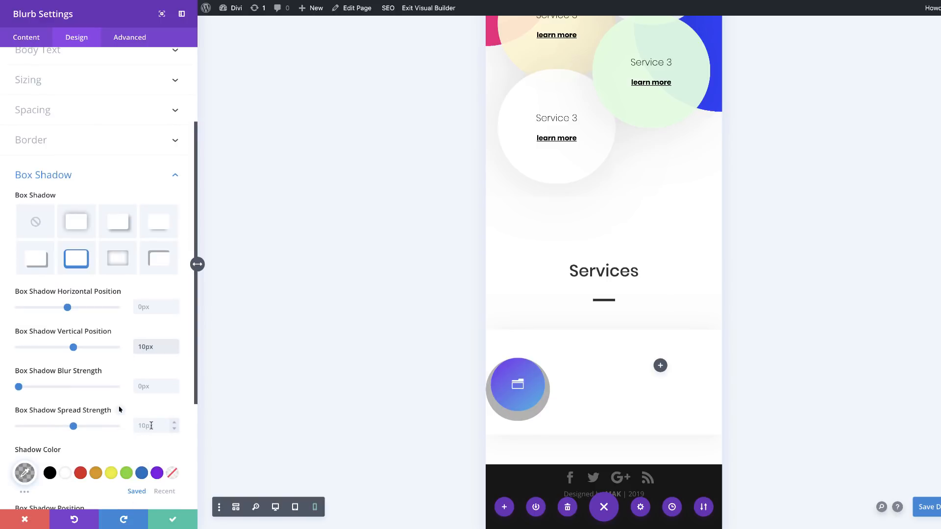
click(151, 425)
text(5)
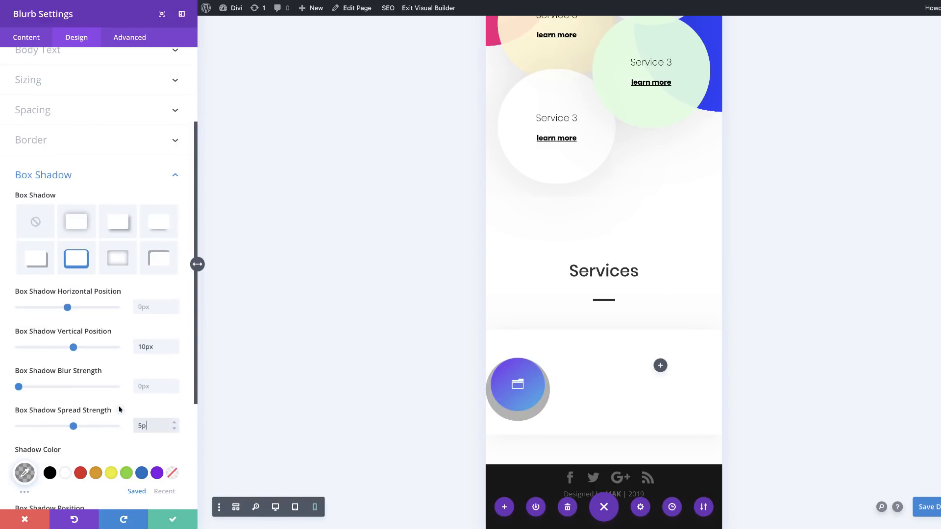
scroll(119, 409, down, 1)
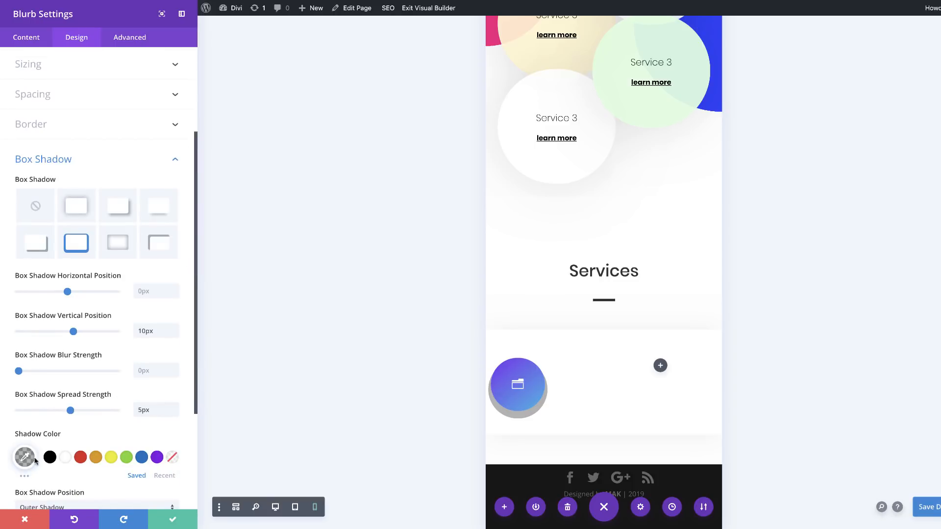
Step: Set the blurb's shadow color to rgba(2,185,252,0.35) and save the blurb settings
scroll(49, 463, down, 3)
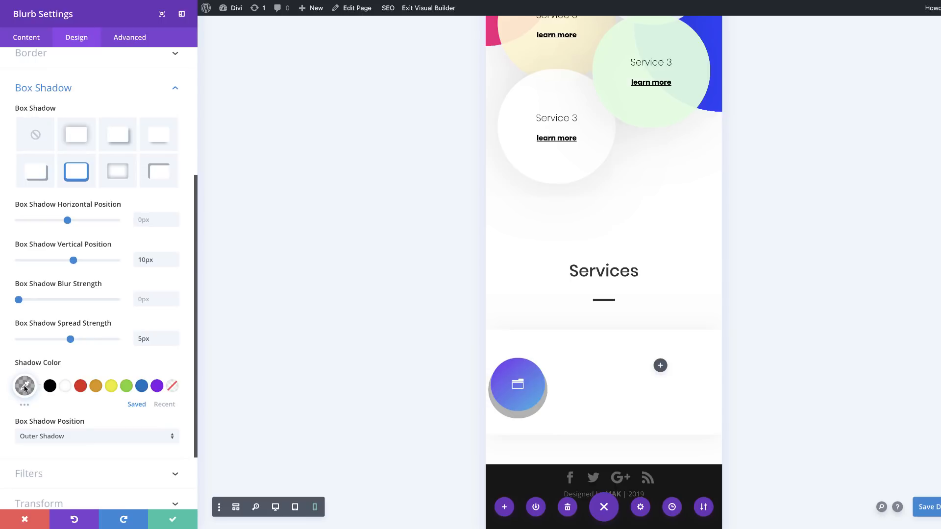
click(24, 387)
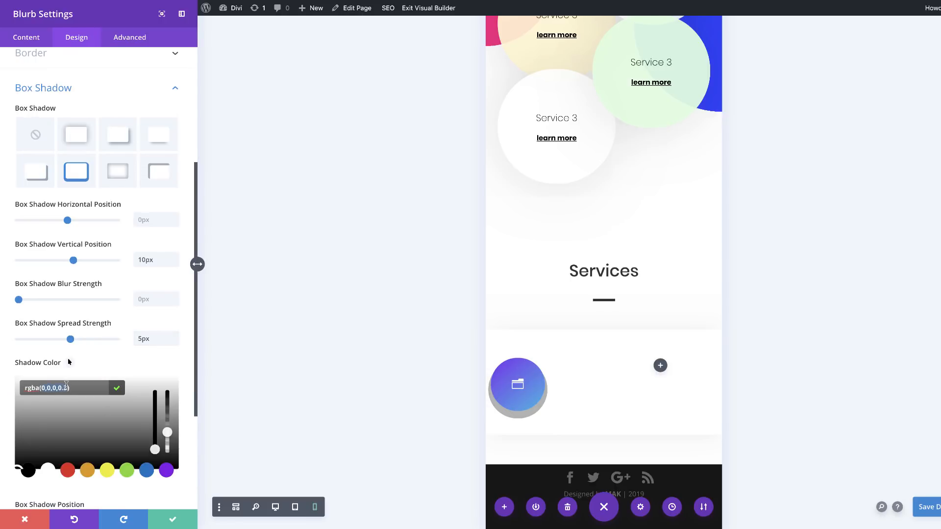
text(2,185,242,0.35)
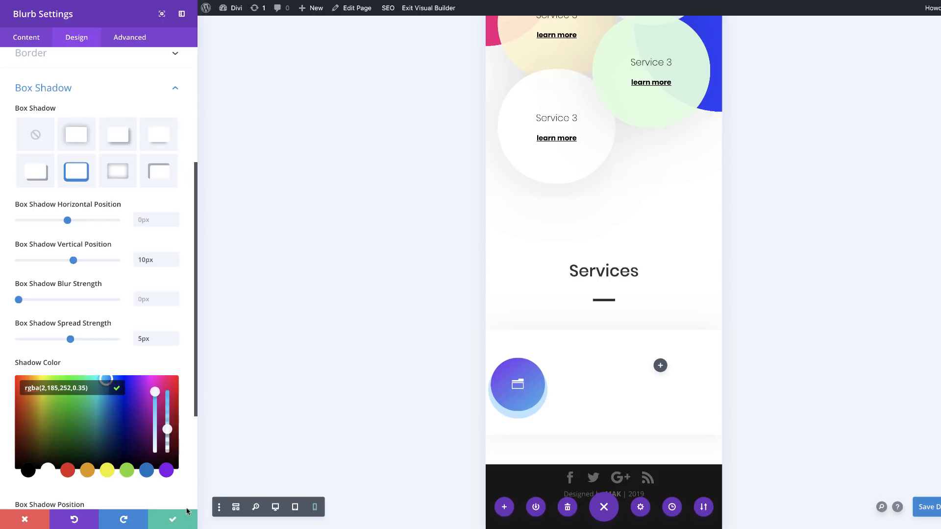
click(172, 519)
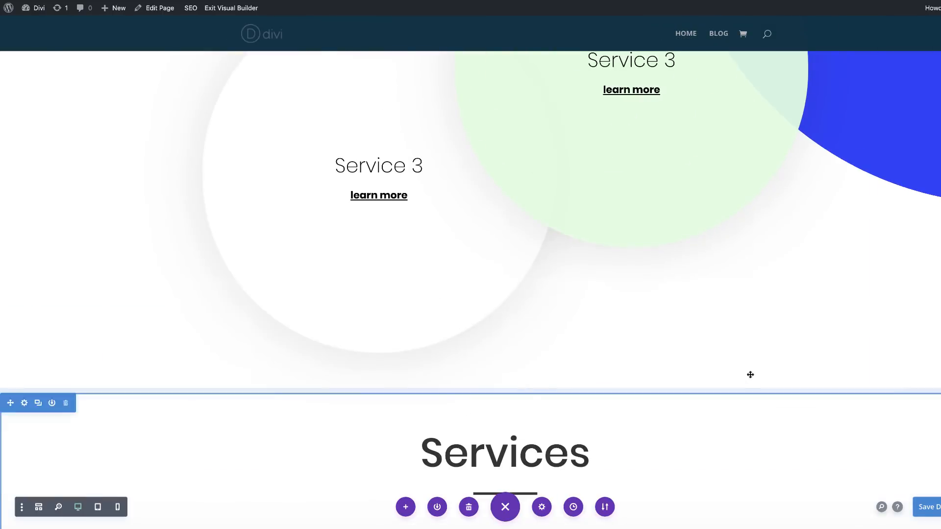
Step: Add a Text module to the empty second column of the row beside the circular blurb
scroll(750, 375, down, 7)
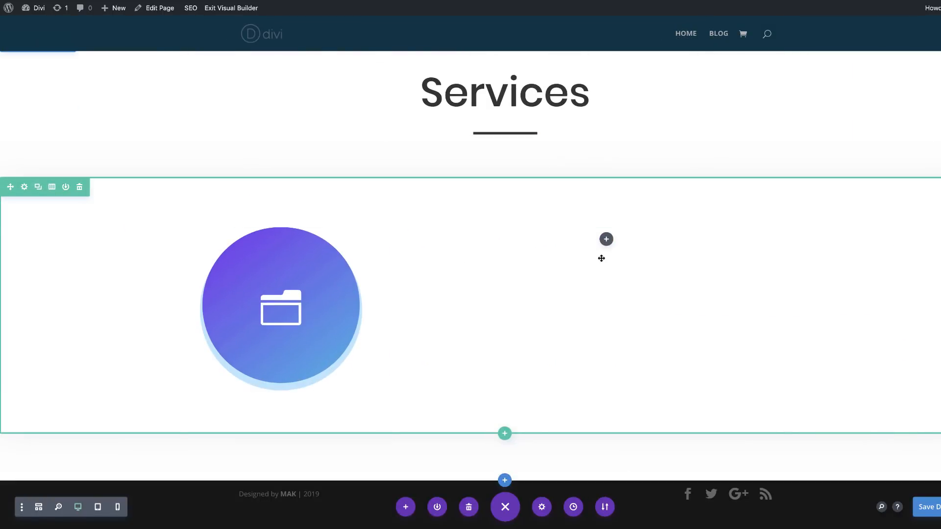
click(606, 239)
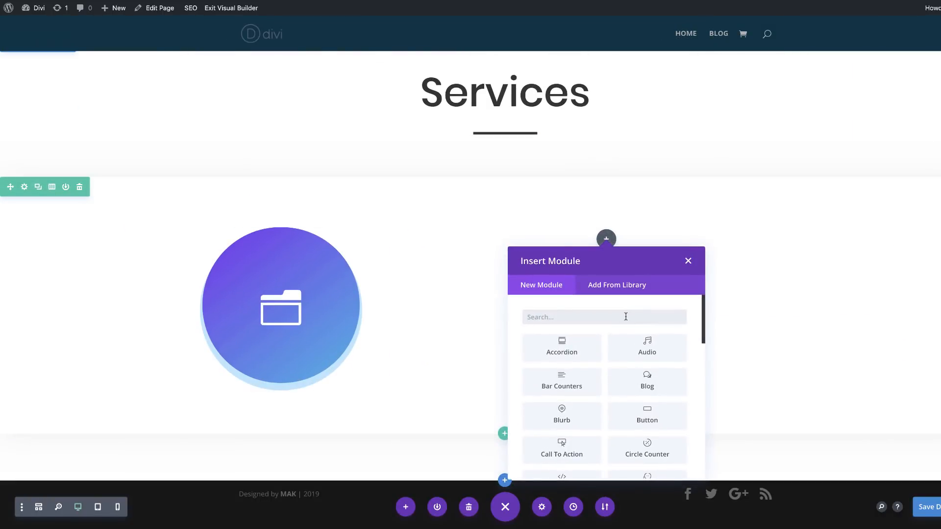
text(text)
click(561, 345)
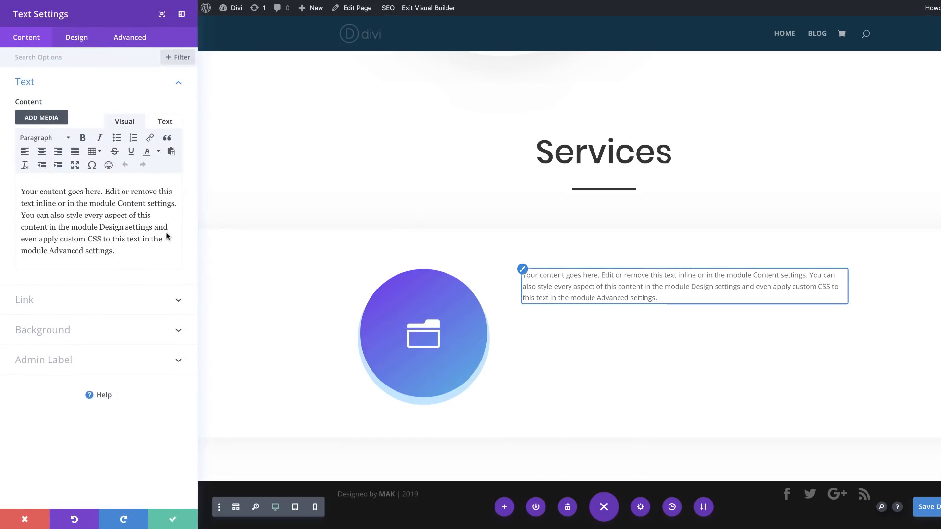
Step: Replace the text module's placeholder content with "Lorem ipsum dolor sit" and format it as Heading 3
drag(116, 250, 15, 188)
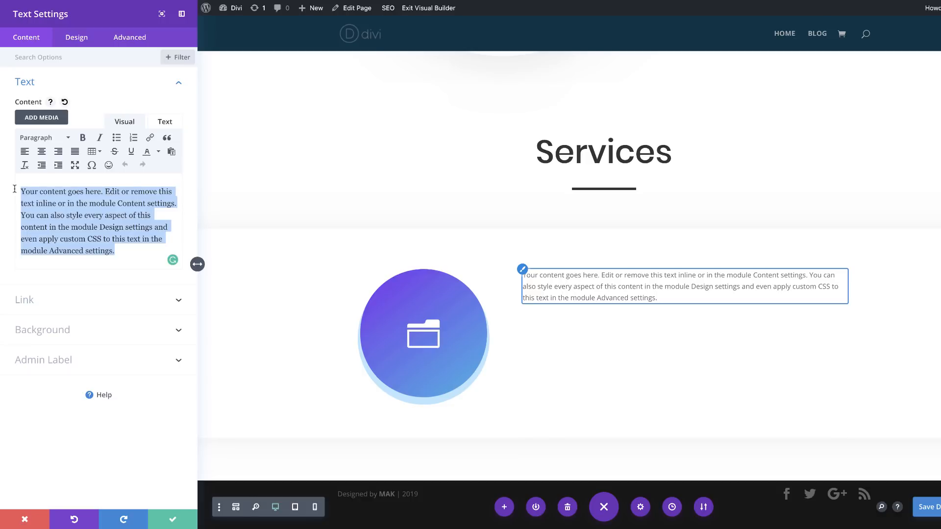
text(Lorem ipsum dolor sit)
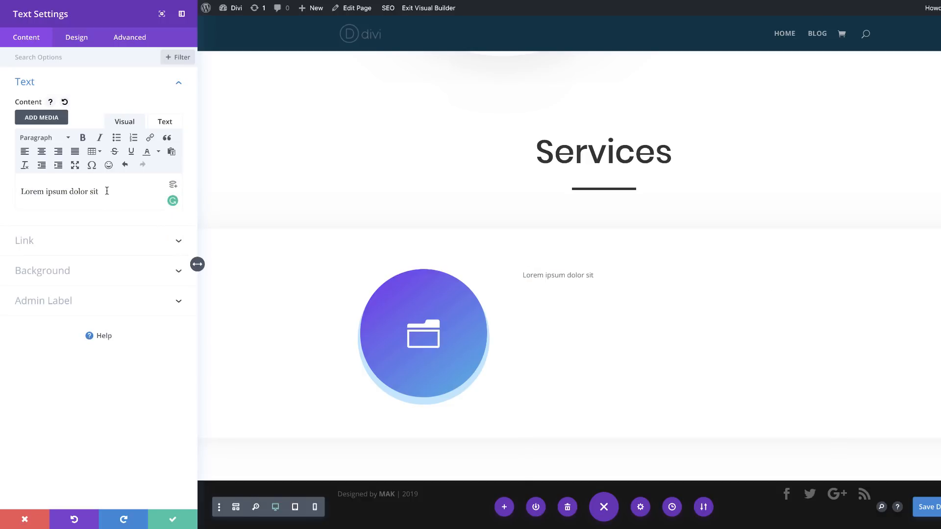
drag(107, 191, 10, 189)
click(56, 138)
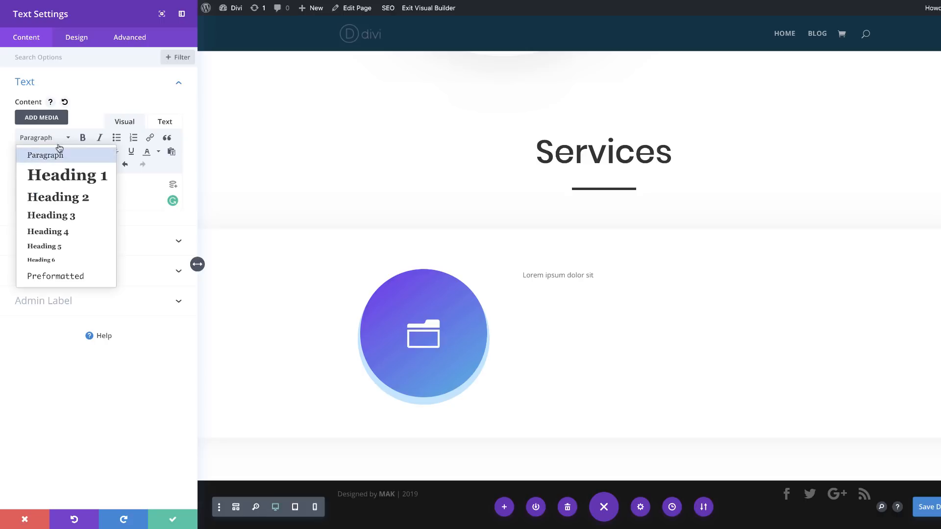
click(78, 217)
Step: Set the text module's Heading 3 font to Poppins
click(77, 38)
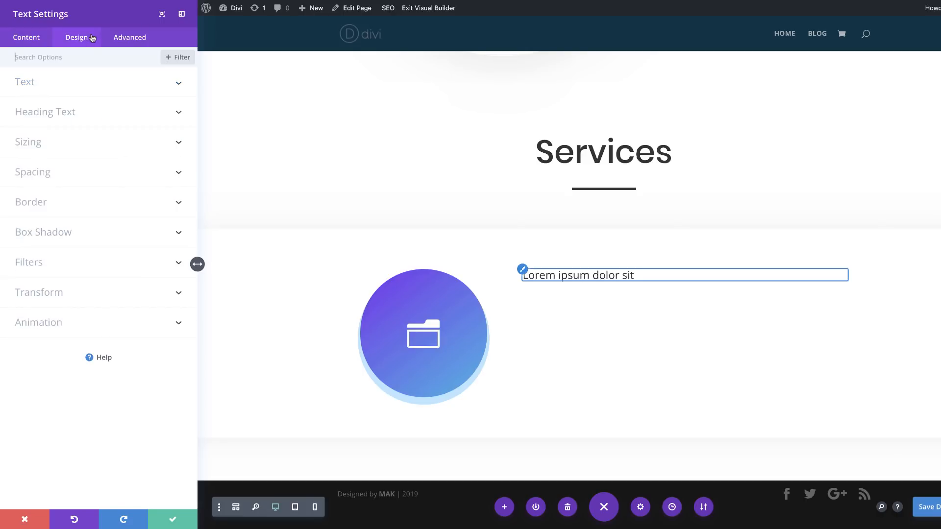
click(58, 113)
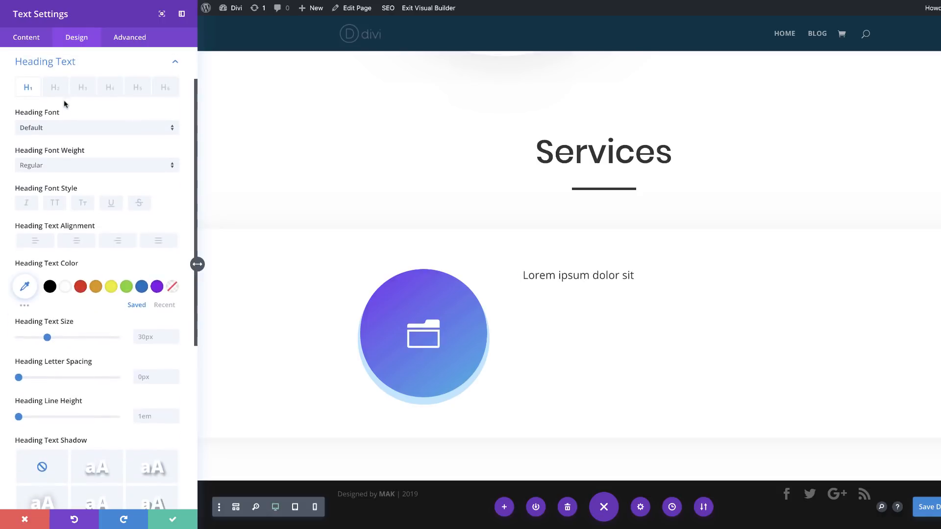
click(83, 88)
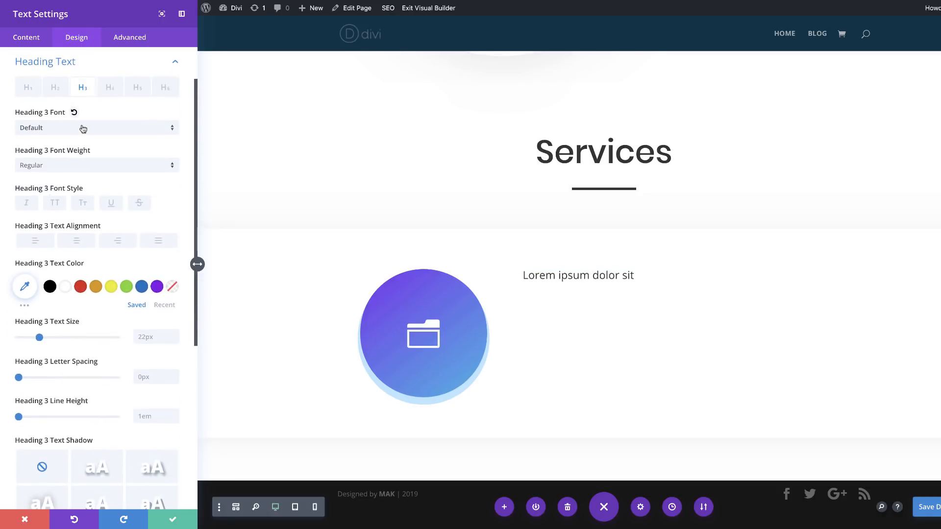
click(83, 128)
click(76, 110)
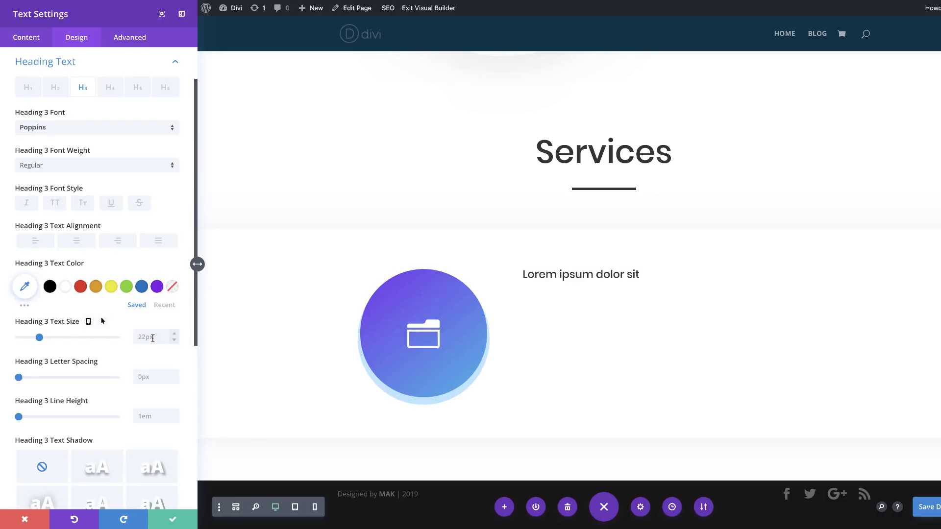
Step: Set the Heading 3 text size to 2vw on desktop and 3vw on tablet
click(152, 338)
text(2vw)
click(88, 322)
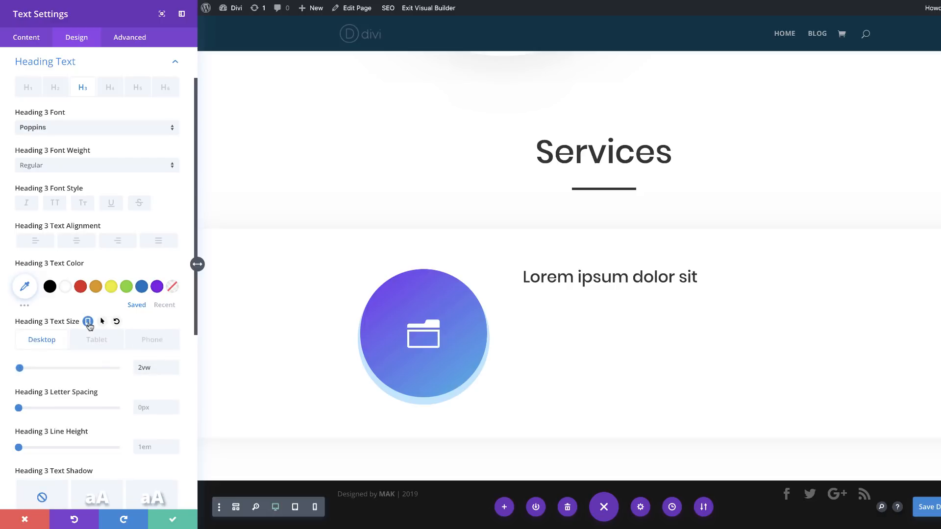
click(97, 345)
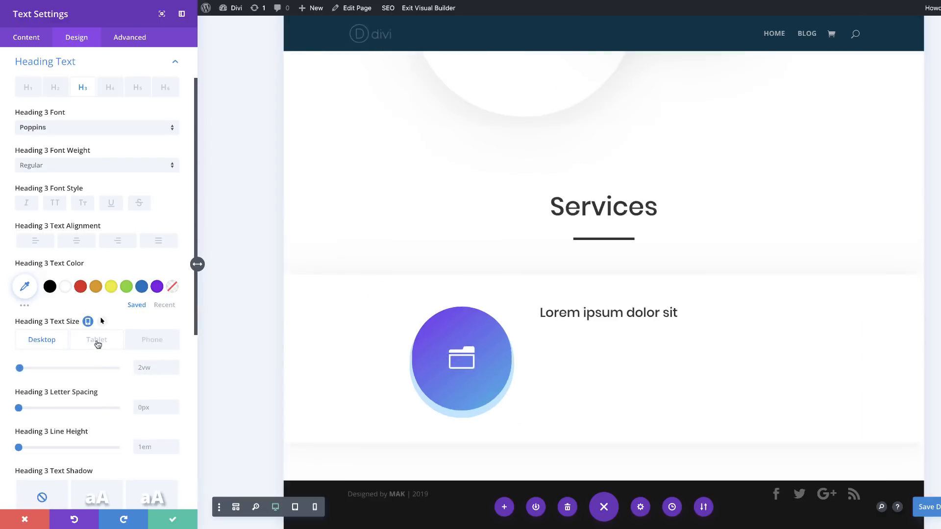
click(98, 344)
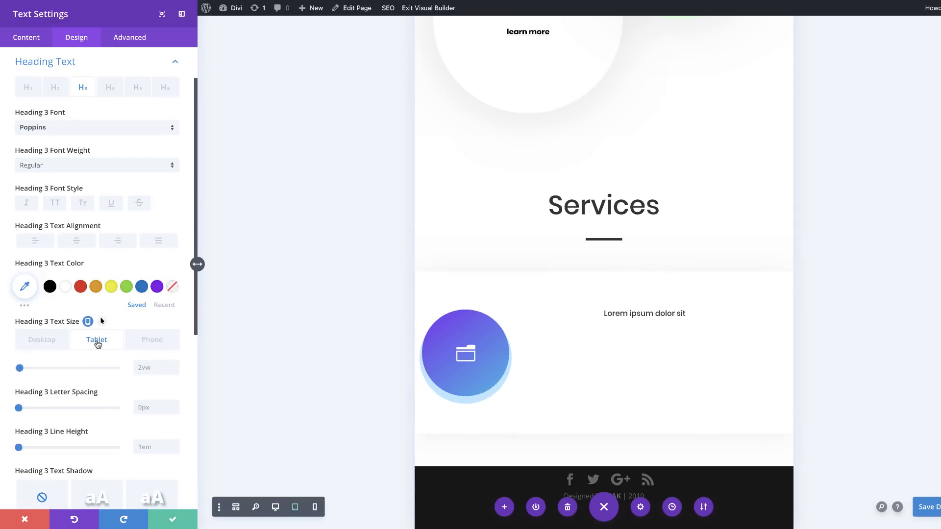
click(144, 367)
text(3vw)
click(174, 341)
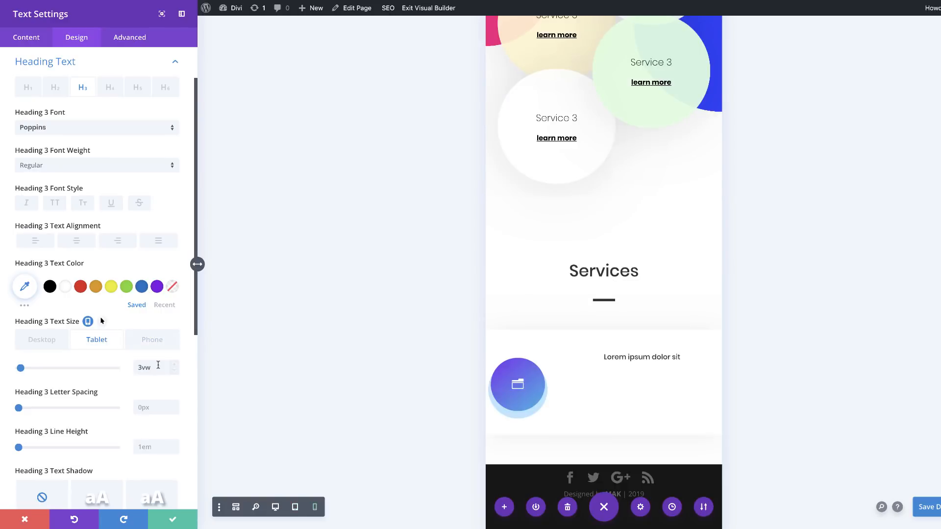
click(39, 344)
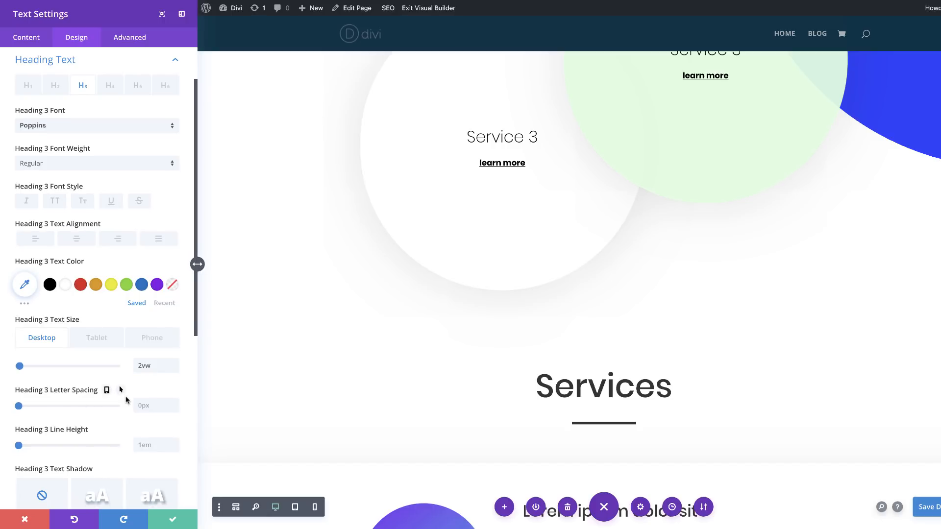
Step: Set the text module's top margin to 3vw on desktop and 0vw on phone
scroll(122, 391, down, 5)
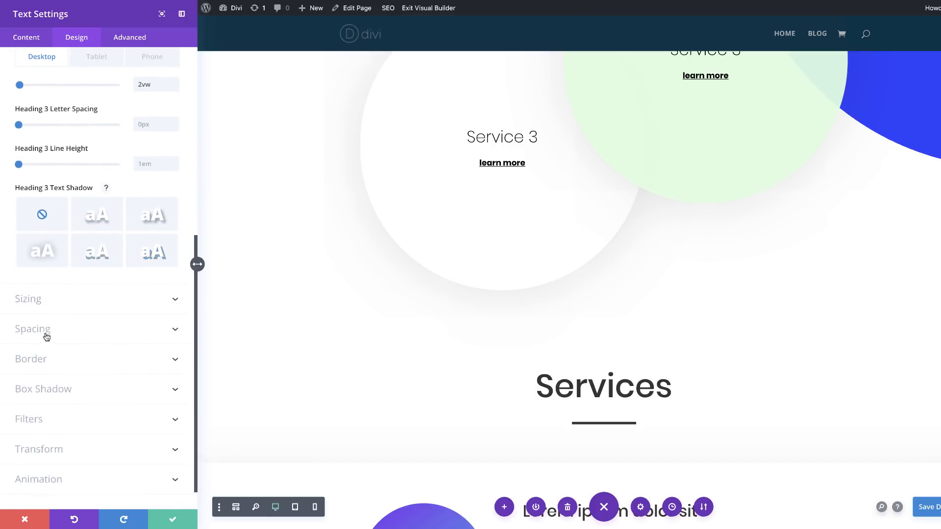
click(47, 331)
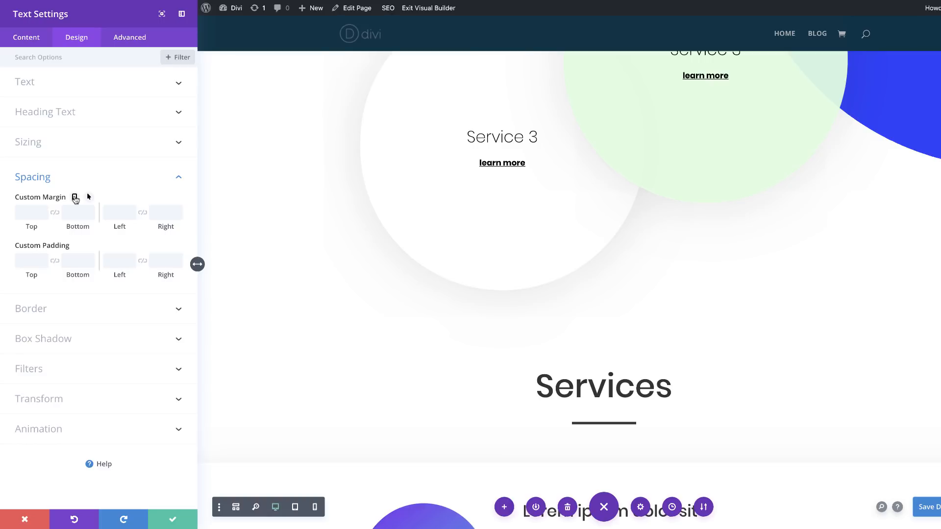
click(74, 197)
click(100, 217)
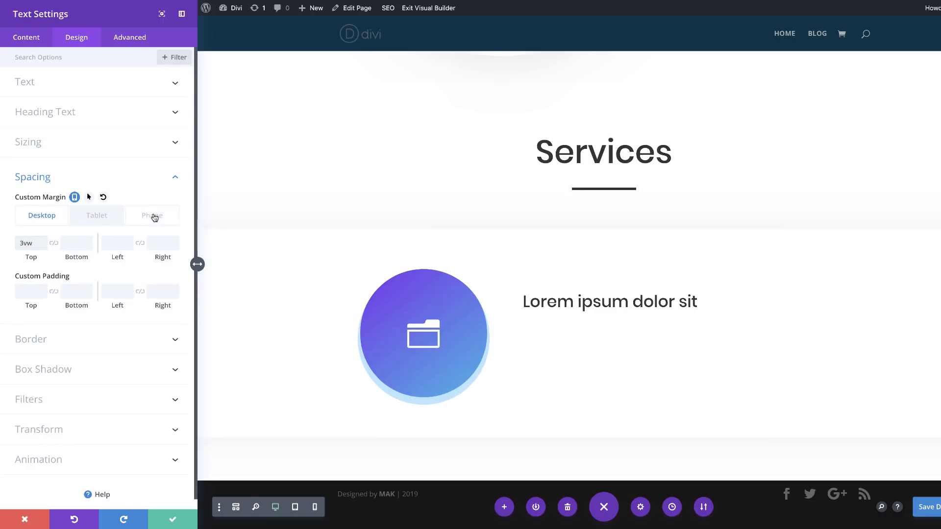
click(152, 216)
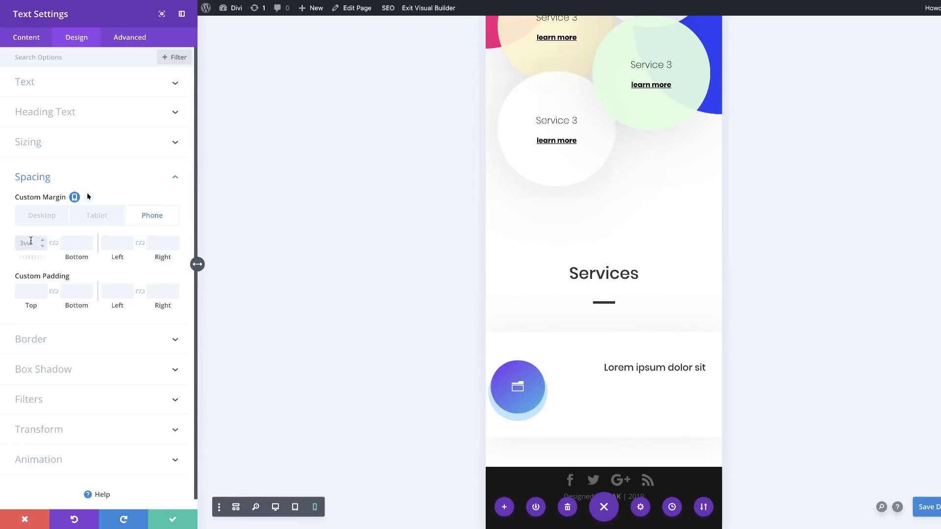
click(30, 241)
text(0vw)
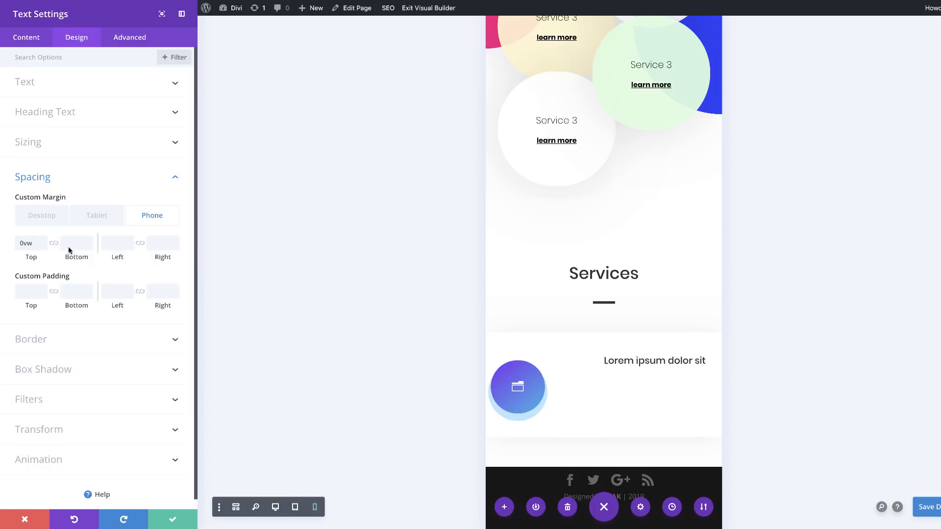
Step: Set the text module's left margin to -20vw on phone and tablet and 0vw on desktop
click(112, 244)
text(-20vw)
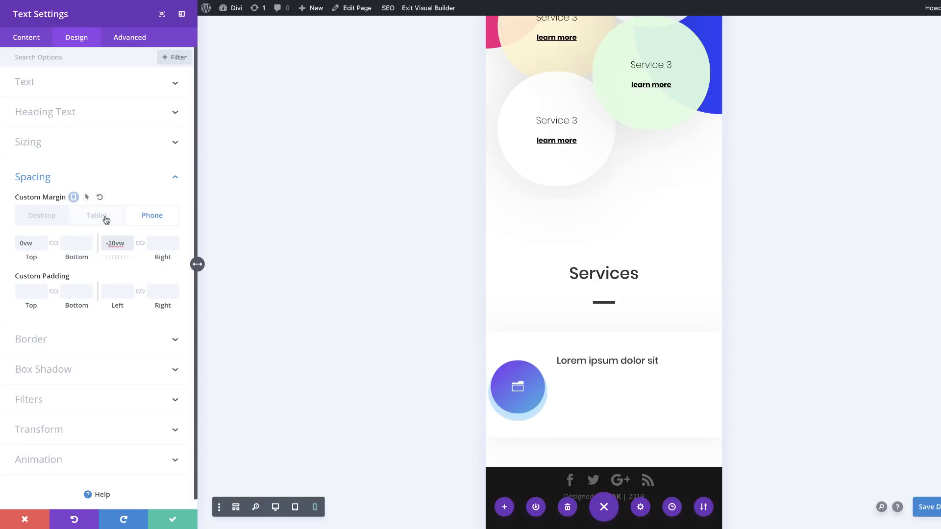
click(104, 218)
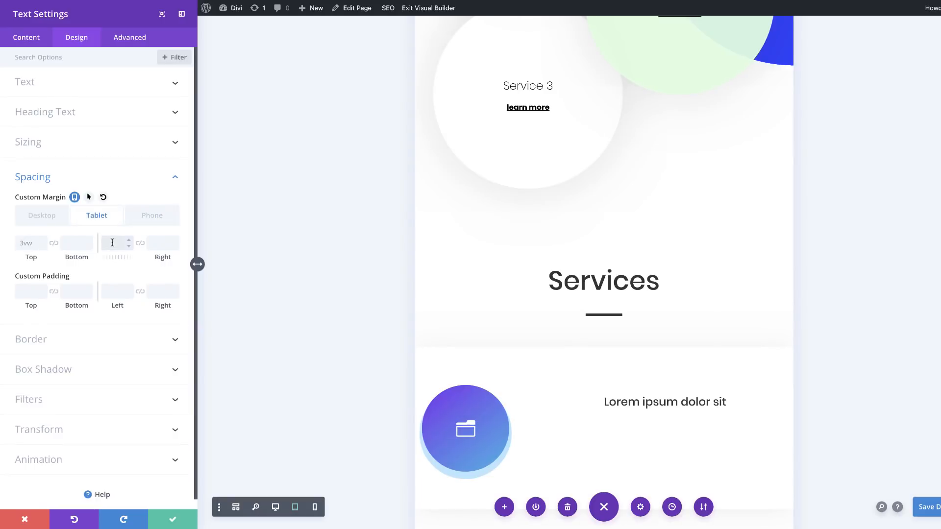
text(-20vw)
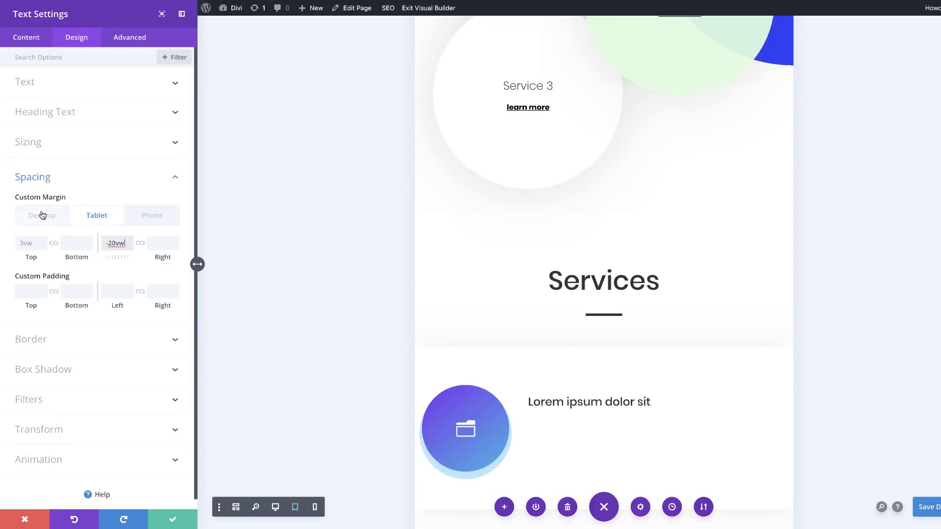
click(43, 214)
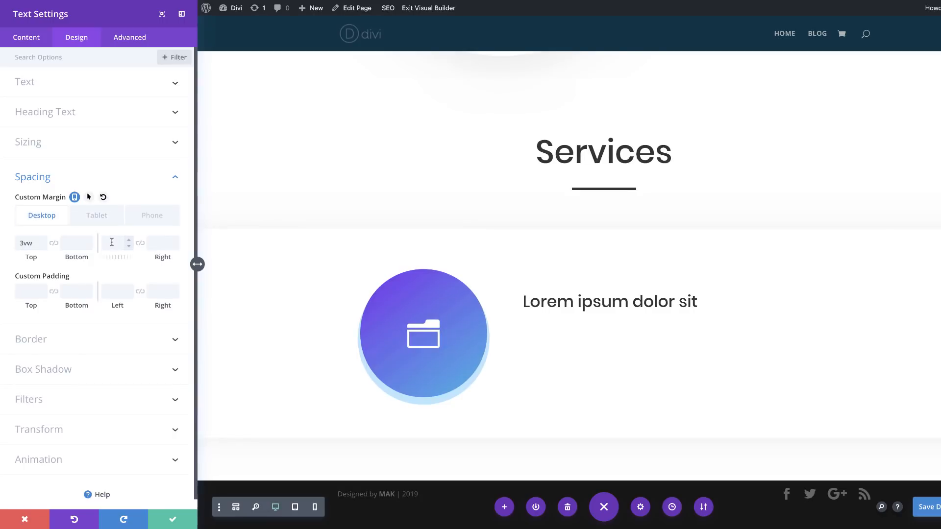
text(0vw)
Step: Set the text module's top padding to 1vw on desktop and 2vw on tablet and phone
click(29, 291)
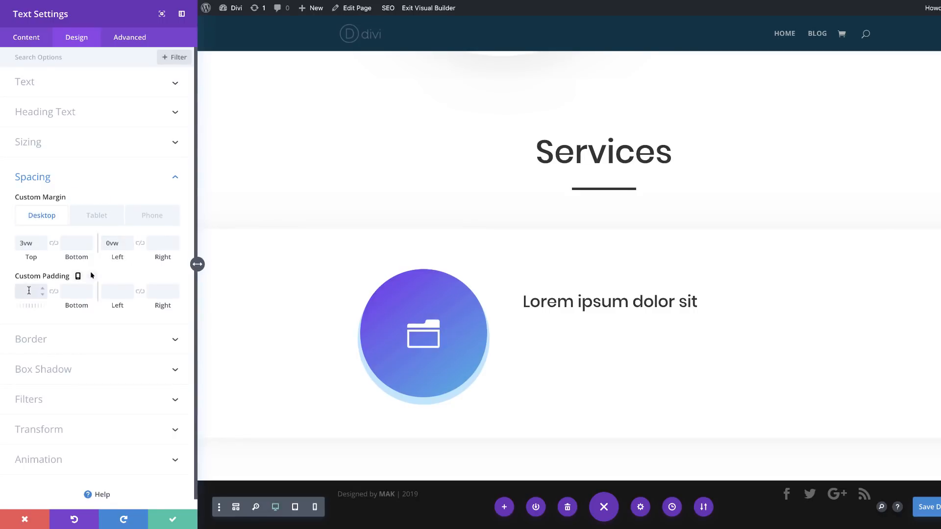
text(1vw)
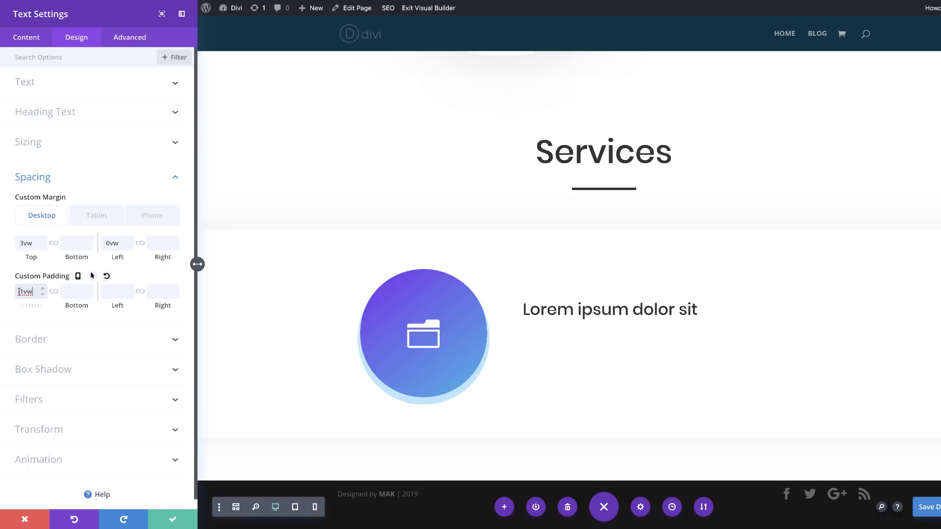
click(78, 278)
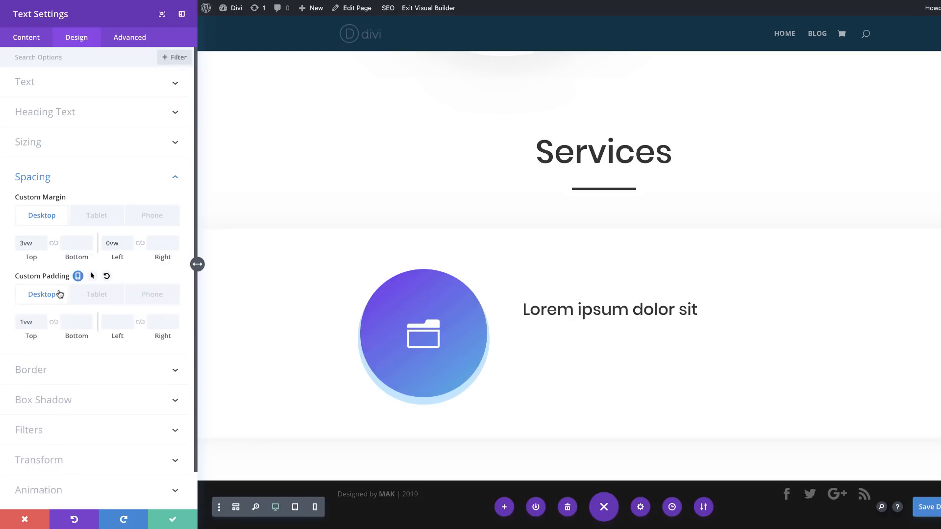
click(97, 296)
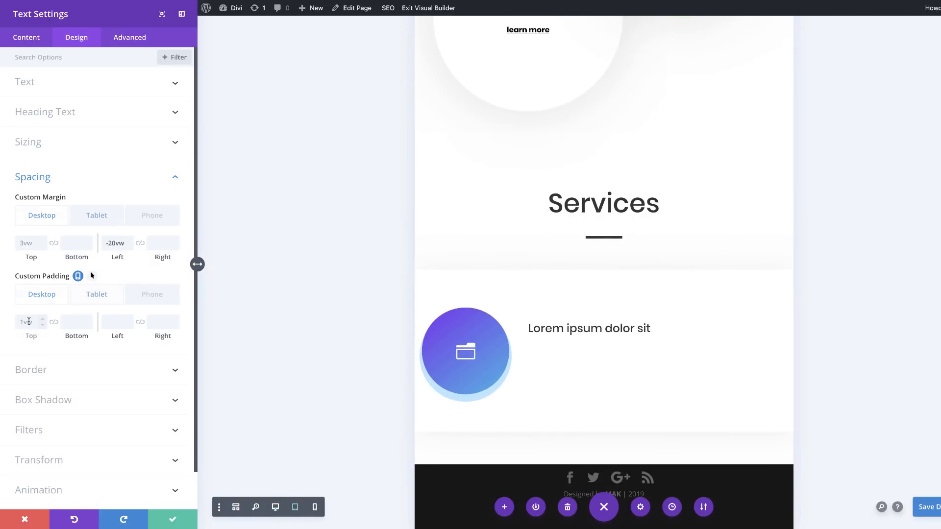
click(29, 321)
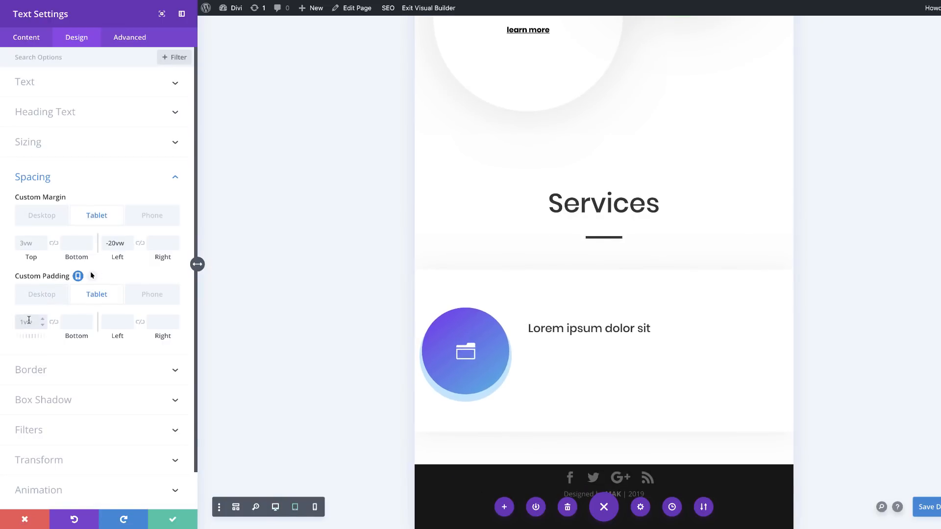
text(2vw)
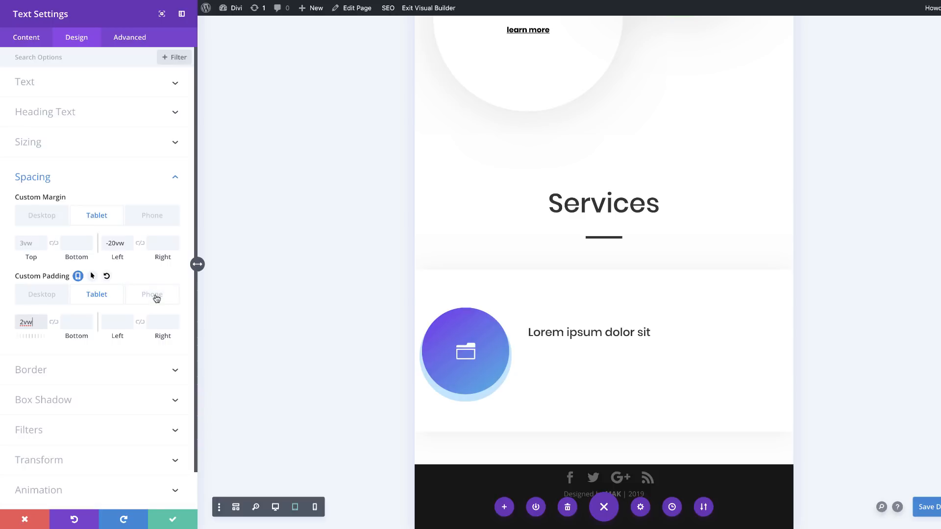
click(156, 297)
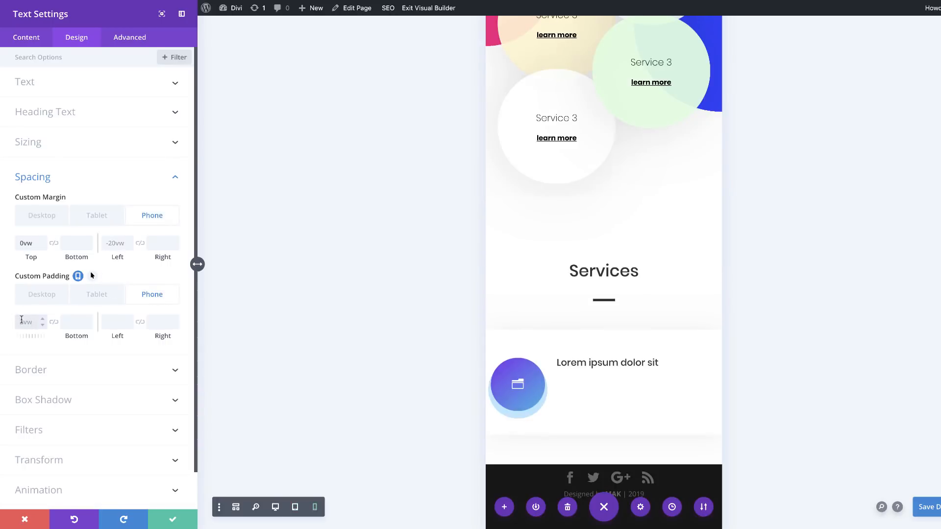
click(22, 320)
text(2vw)
click(61, 297)
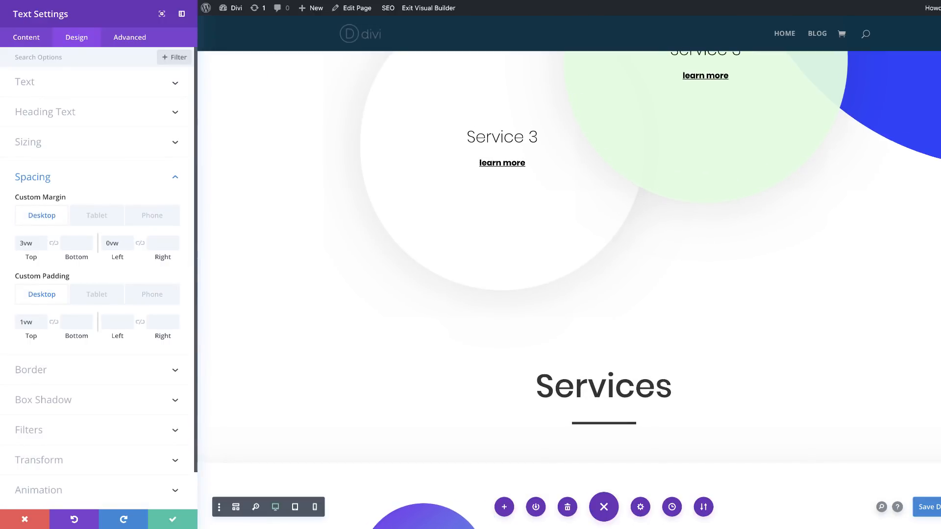
Step: Give the text module a left border 5px wide
scroll(57, 392, down, 2)
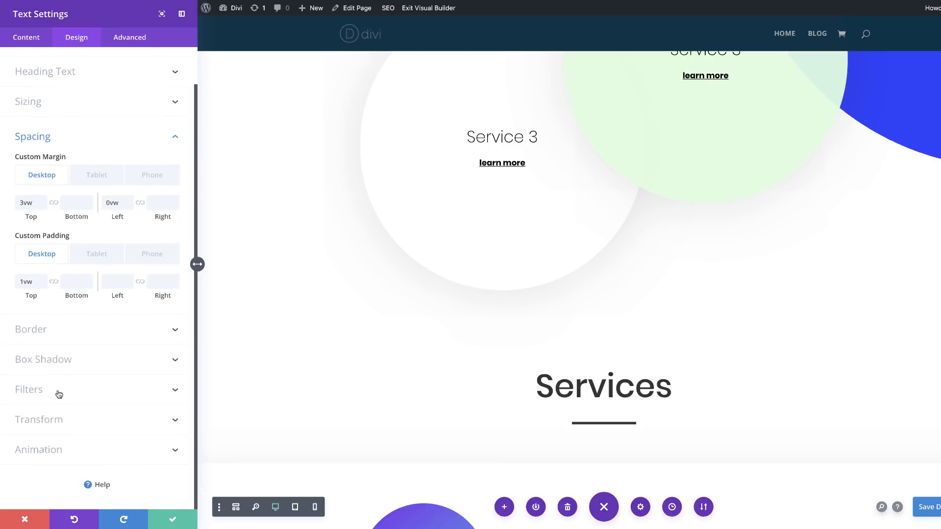
click(31, 330)
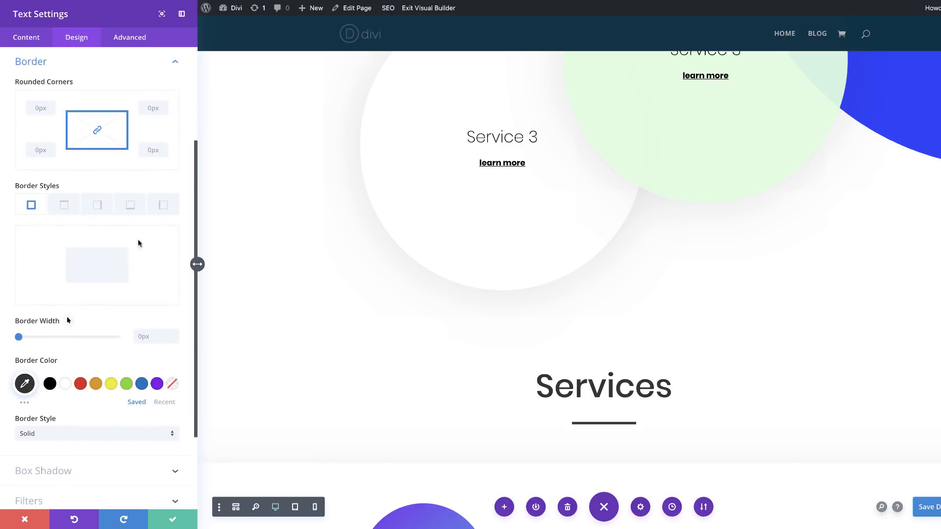
click(165, 207)
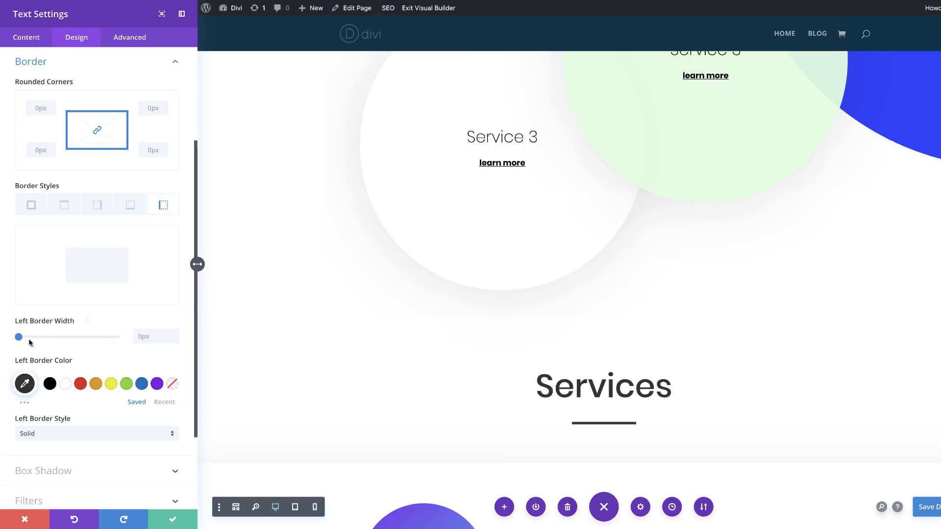
click(154, 334)
text(5)
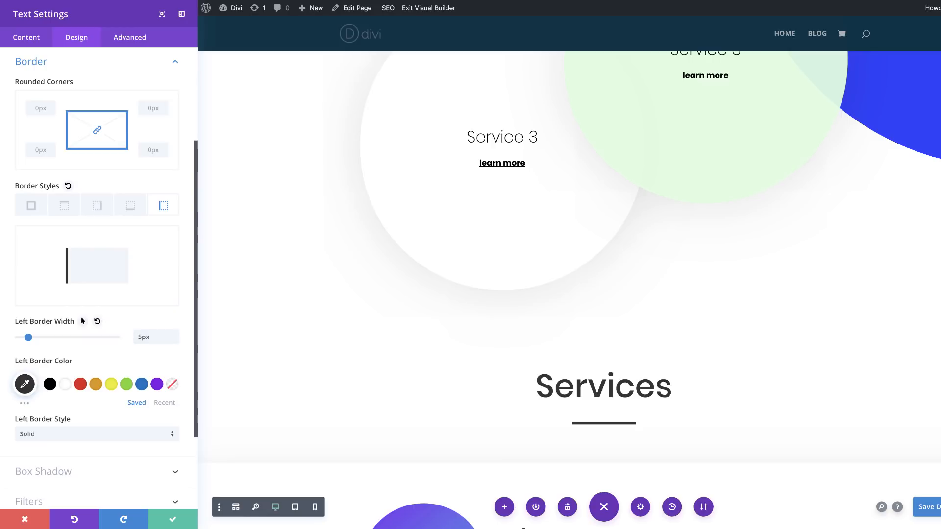
Step: Set the text module's left border color to #f4f4f4
scroll(82, 321, down, 3)
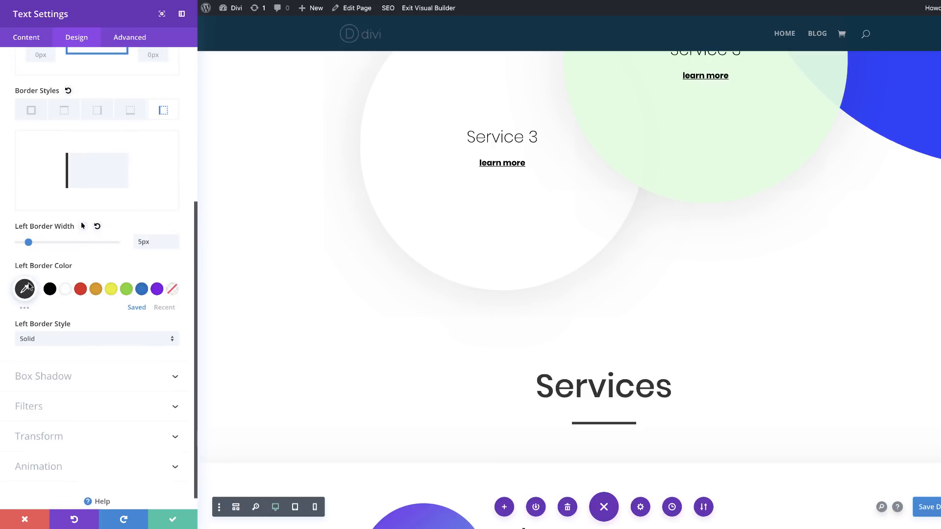
click(24, 289)
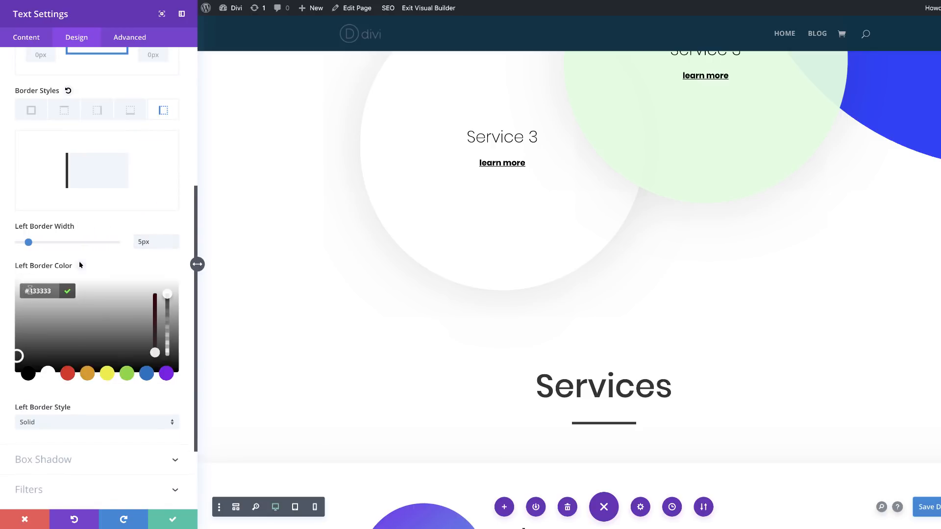
text(f4f4f4)
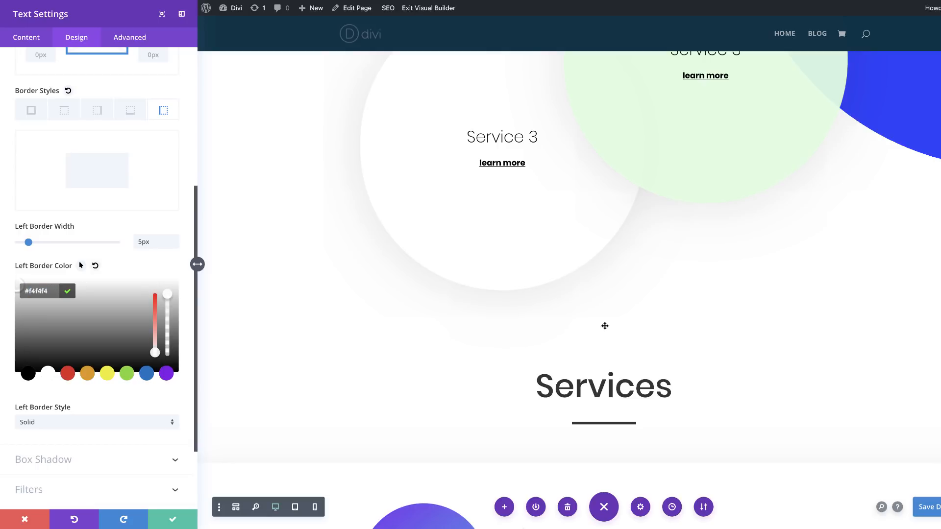
scroll(620, 330, down, 5)
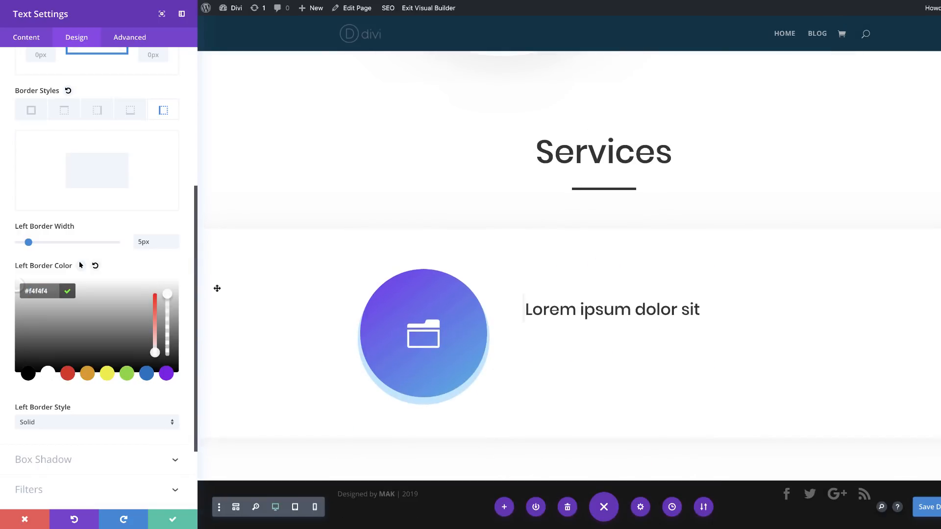
Step: Set the left border style to Double and save the text module's settings
scroll(90, 417, down, 3)
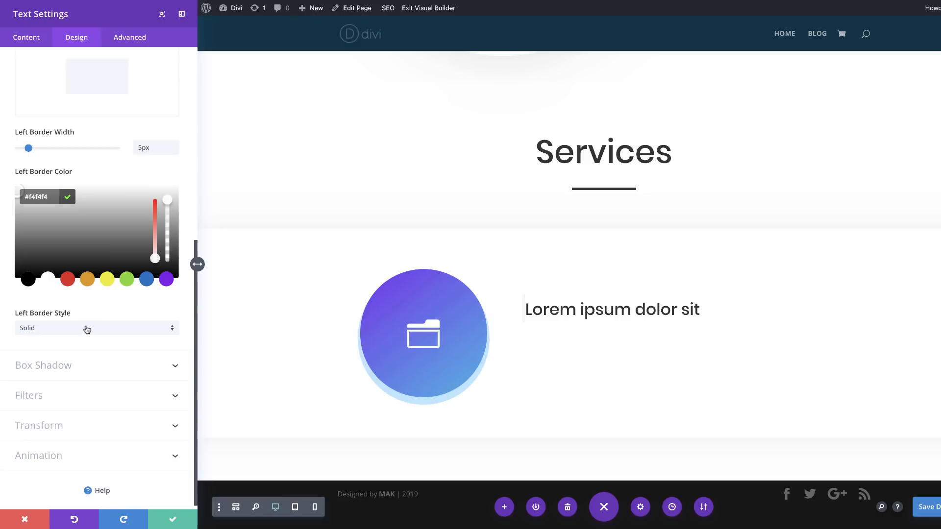
click(105, 332)
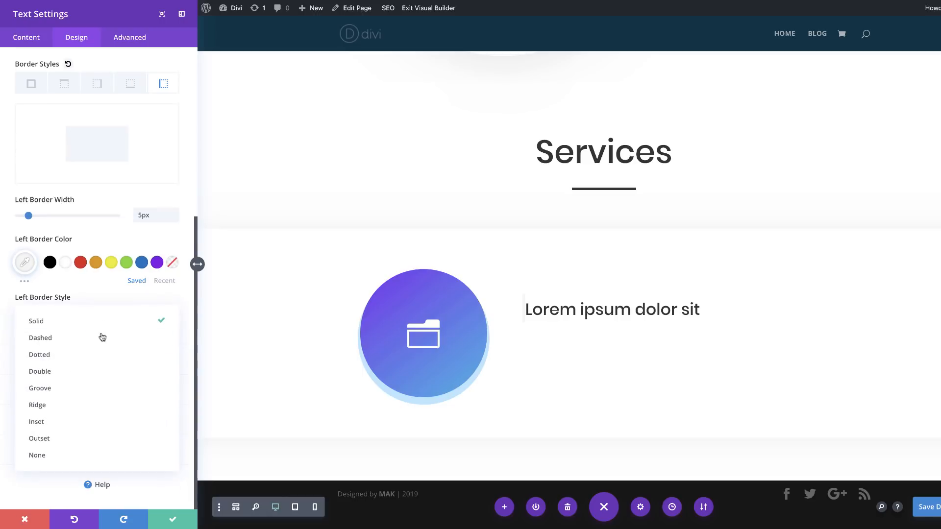
click(95, 376)
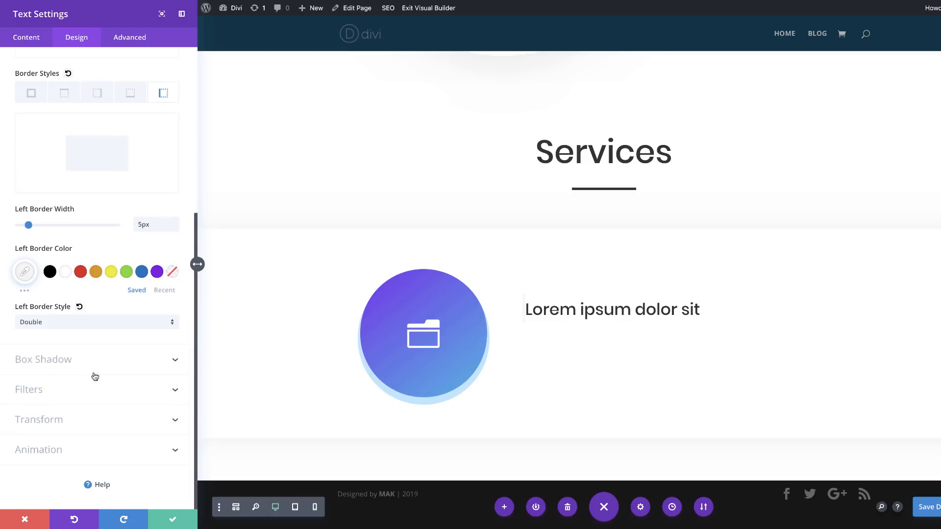
click(173, 520)
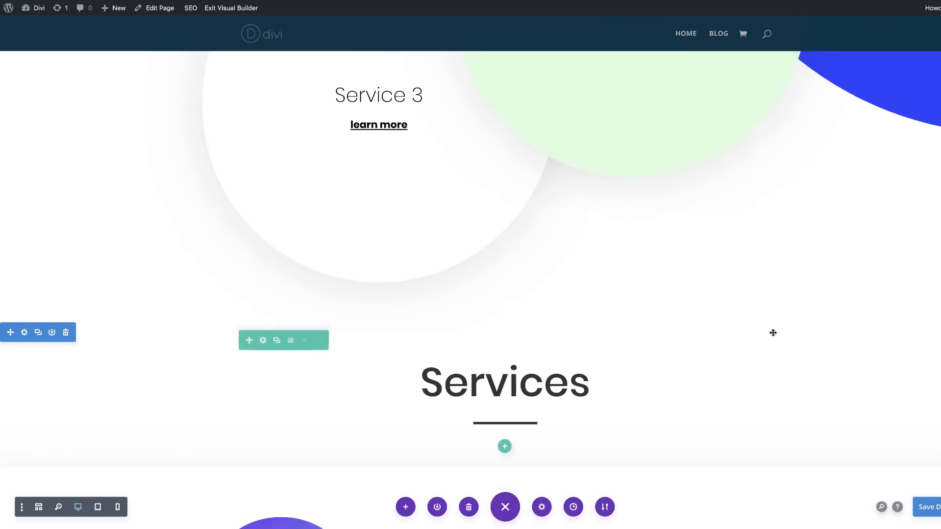
Step: Insert a Divider module directly below the "Lorem ipsum dolor sit" heading module
scroll(771, 332, down, 5)
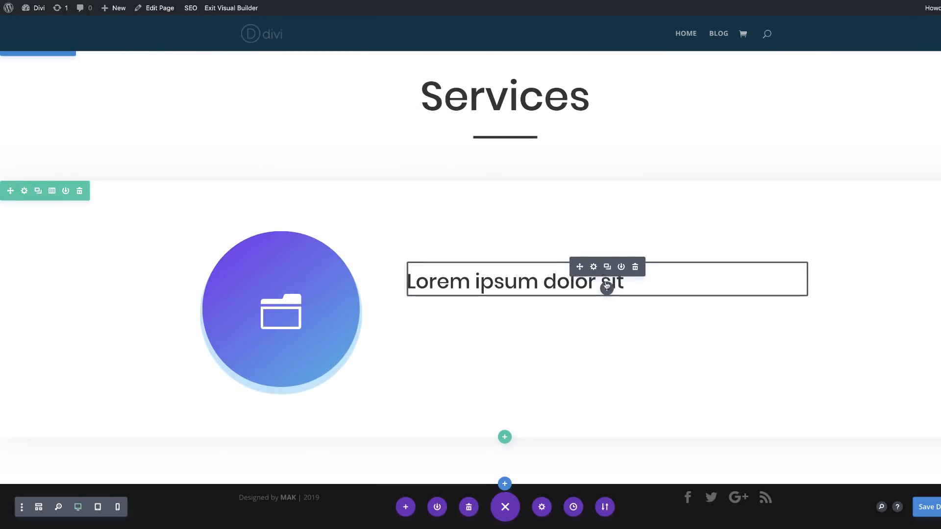
click(607, 289)
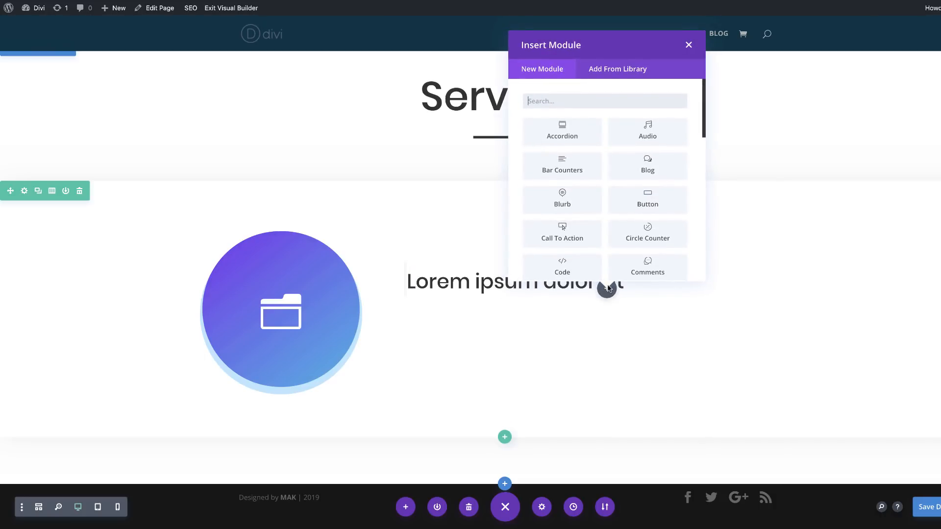
text(div)
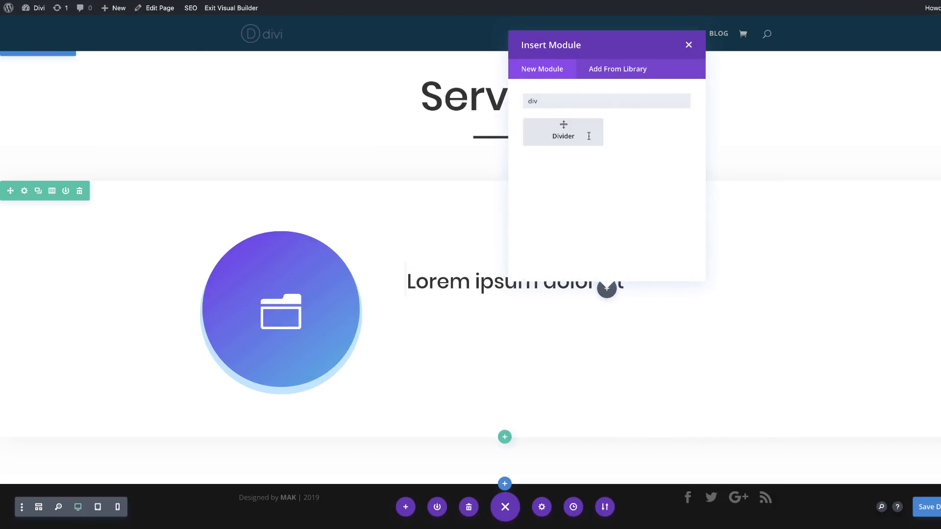
click(562, 133)
Step: Set the new divider's line color to #f4f4f4
click(77, 37)
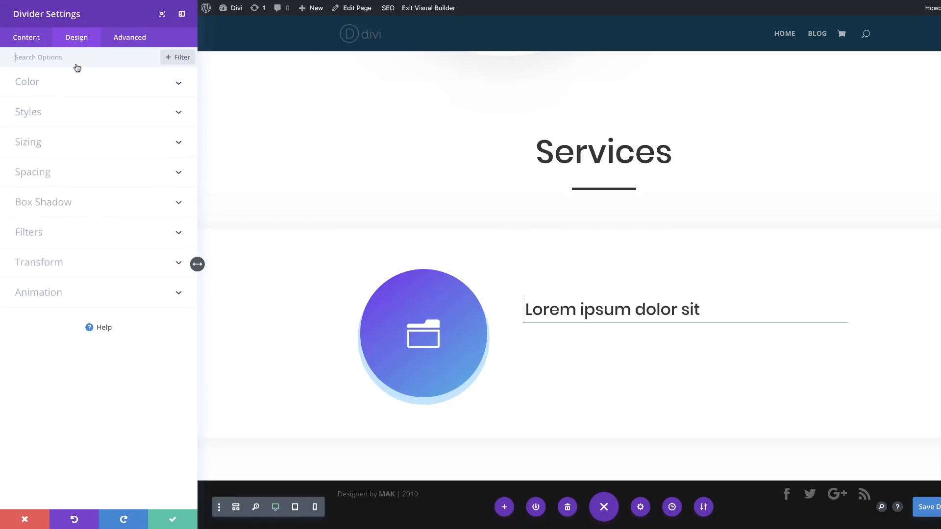
click(122, 94)
click(25, 125)
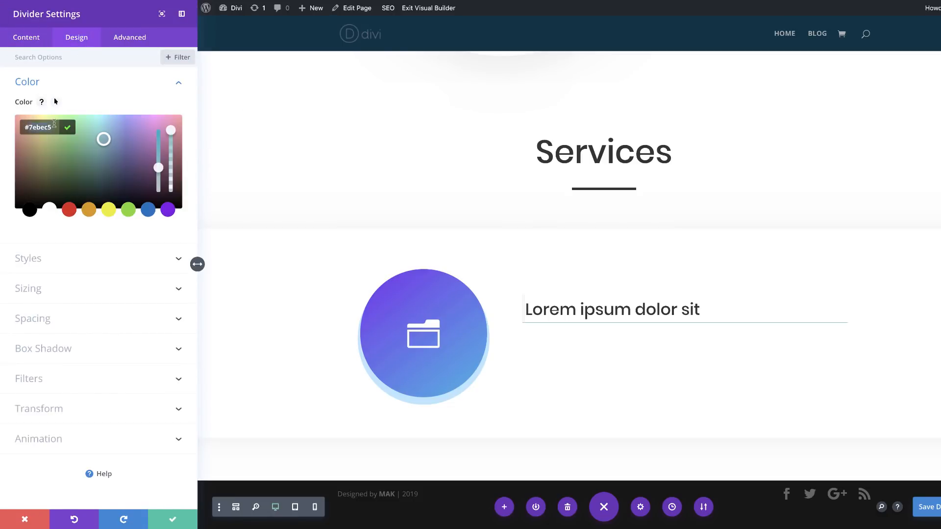
text(f4f4f4)
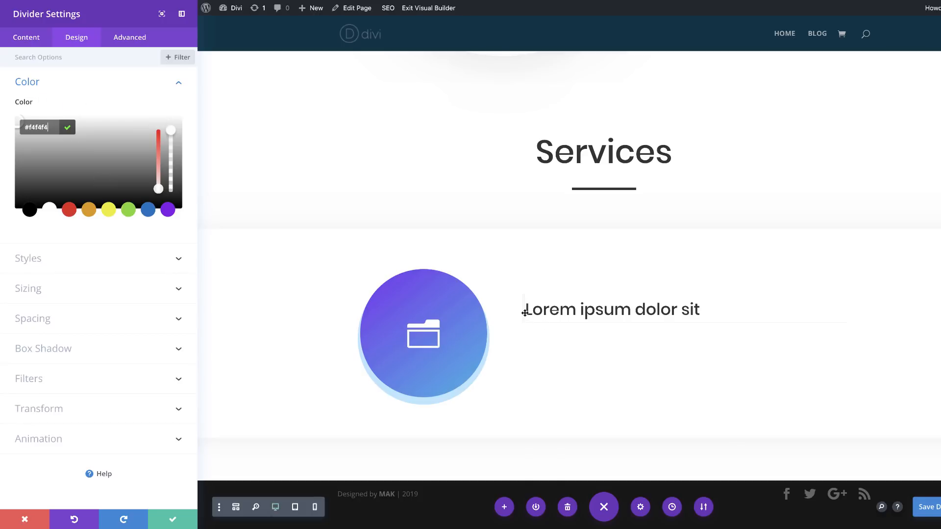
Step: Change the divider style to Double
click(58, 263)
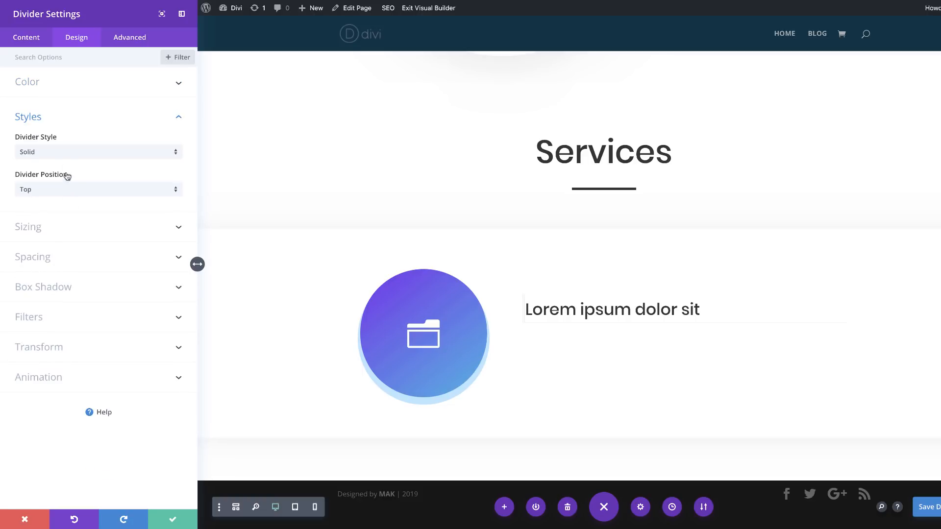
click(82, 153)
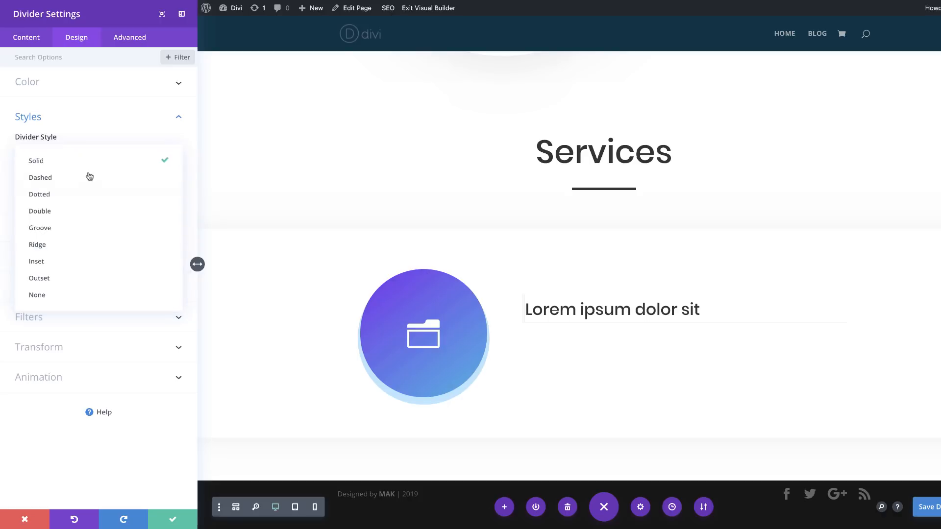
click(94, 218)
Step: Set the divider's weight to 5px and its height to 0
click(98, 232)
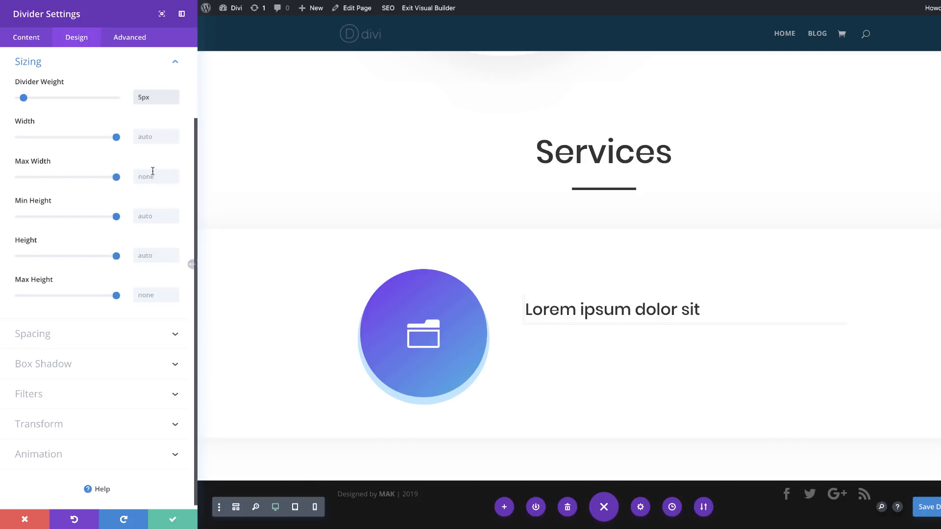
click(146, 255)
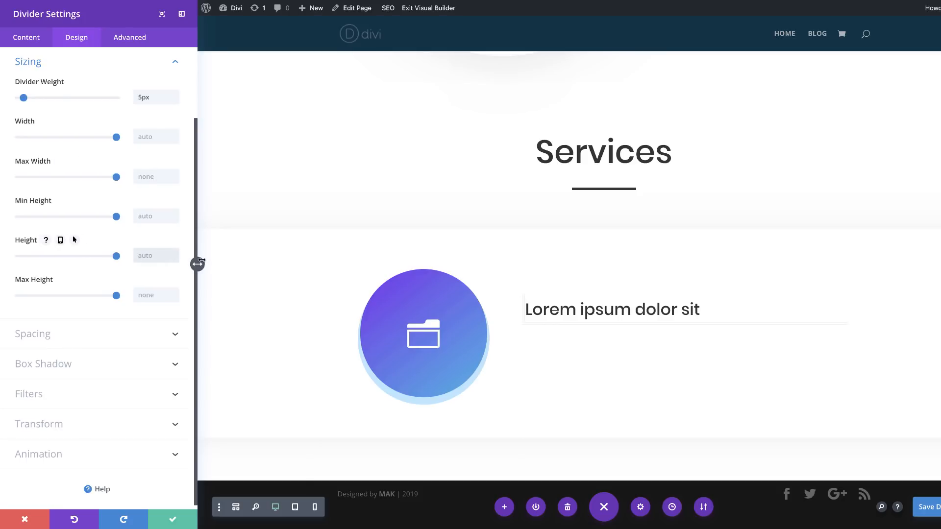
text(0)
Step: Set the divider's left custom margin to 0vw for desktop
click(113, 339)
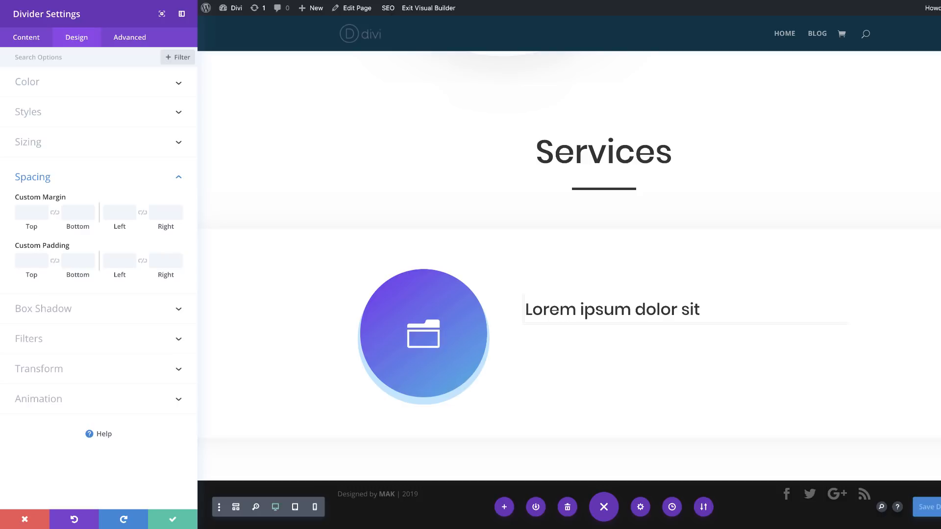
click(109, 219)
text(-20vw)
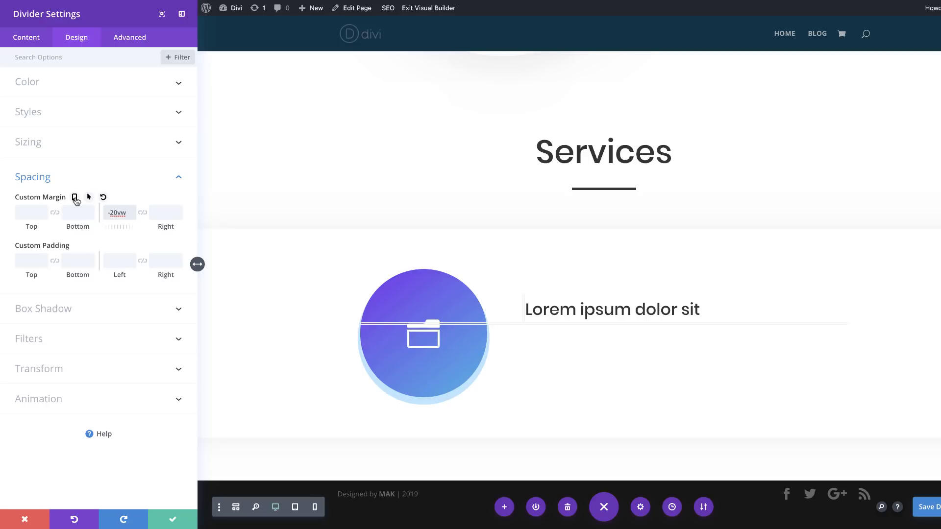
drag(114, 212, 103, 215)
key(BackSpace)
Step: Give the divider a -20vw left margin on tablet, check the phone and desktop values, and save the module
click(75, 197)
click(101, 216)
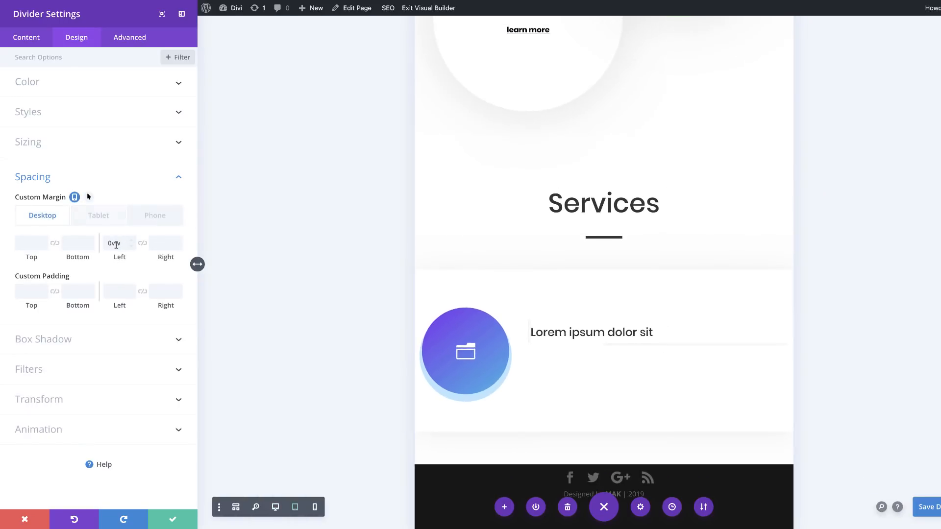
click(116, 244)
text(-20vw)
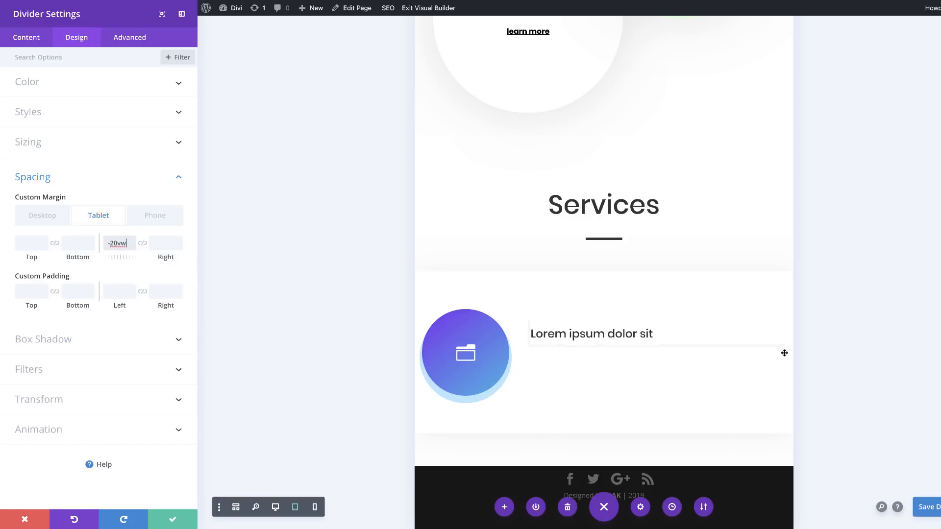
click(155, 216)
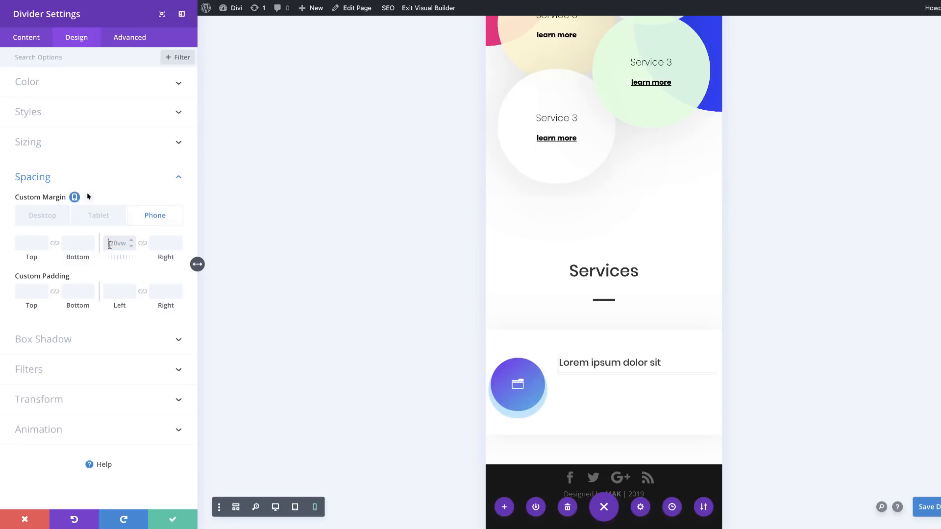
click(34, 217)
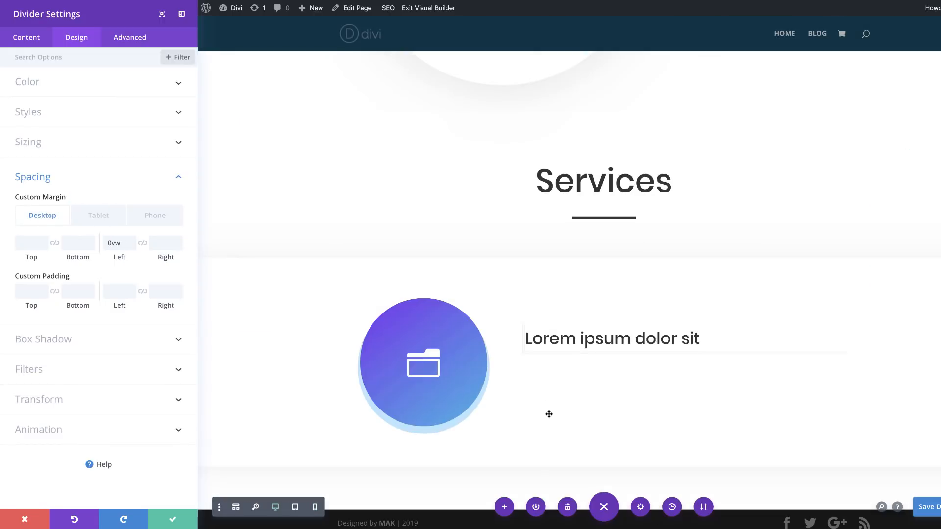
scroll(549, 414, down, 1)
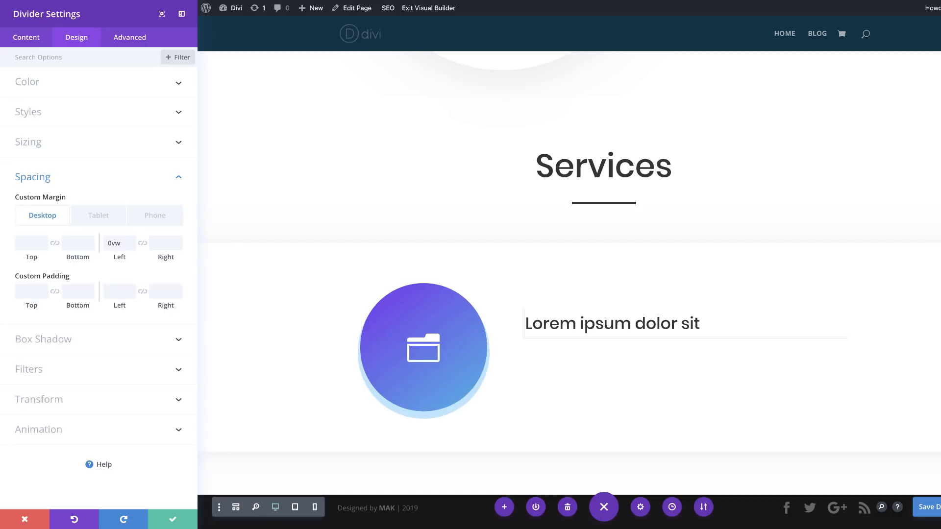
click(174, 521)
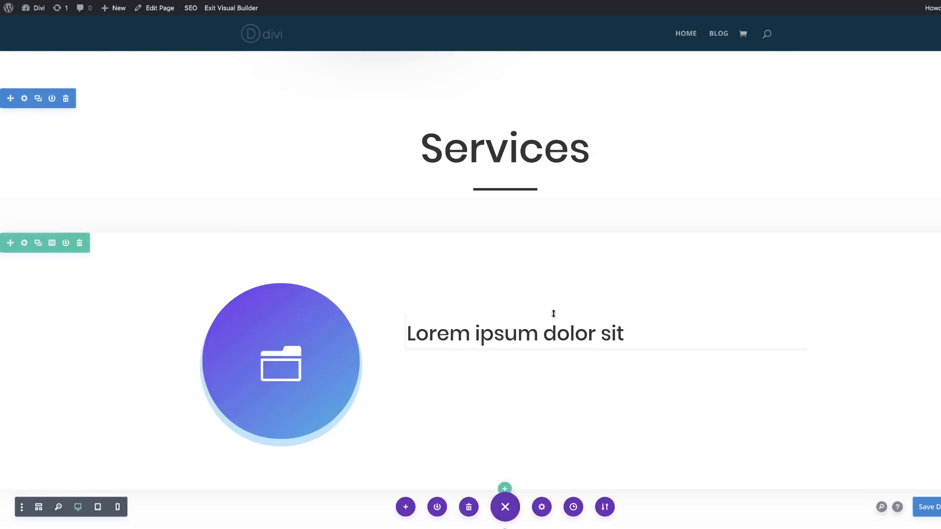
Step: Insert a Text module below the divider and replace its placeholder content with the copied "Lorem ipsum dolor sit amet" paragraphs
click(606, 377)
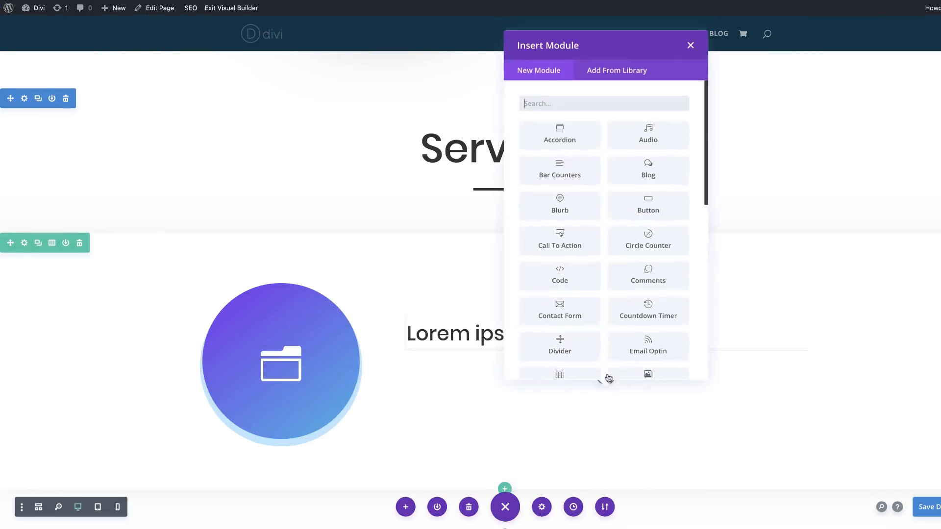
text(text)
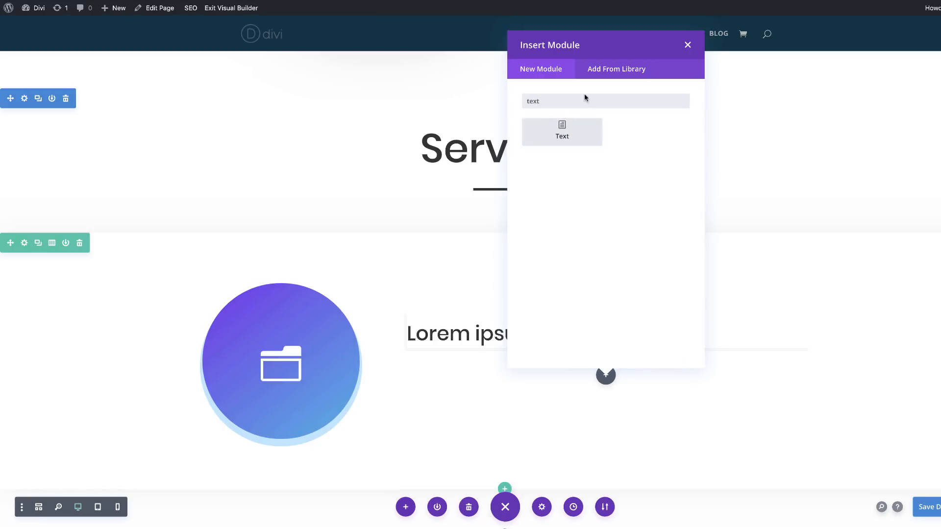
click(562, 131)
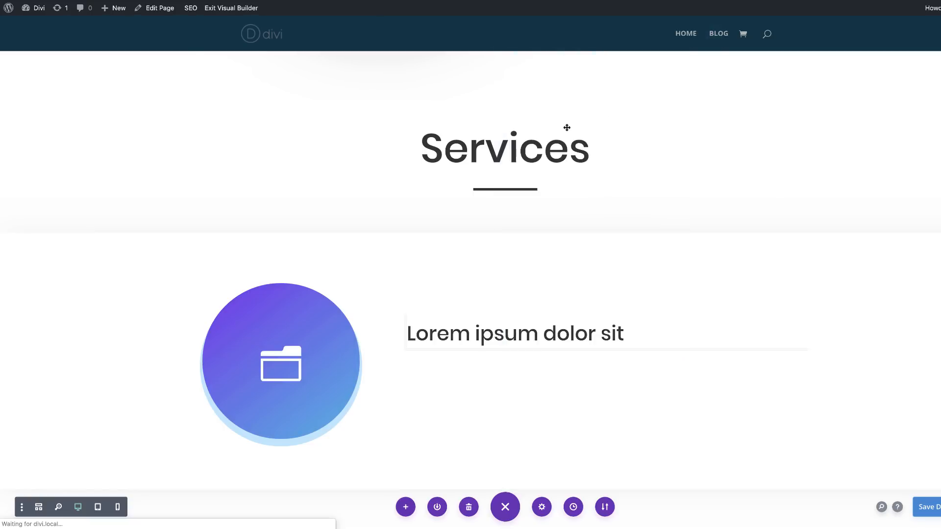
drag(20, 191, 139, 250)
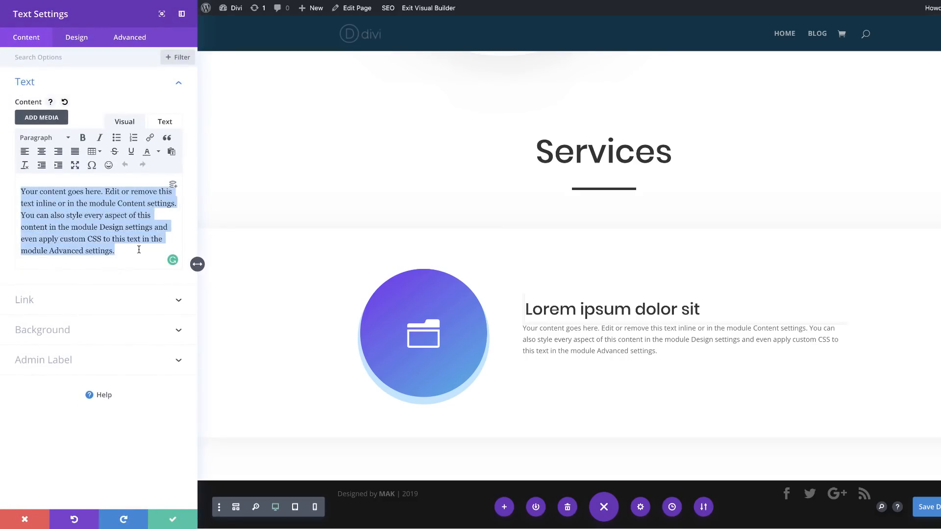
text(Lorem ipsum dolor sit amet, consectetuer adipiscing elit. Donec odio. Quisque volutpat mattis eros. Nullam malesuada erat ut turpis. Suspendisse urna nibh, viverra non, semper suscipit, posuere a, pede. Donec nec justo eget felis facilisis fermentum.)
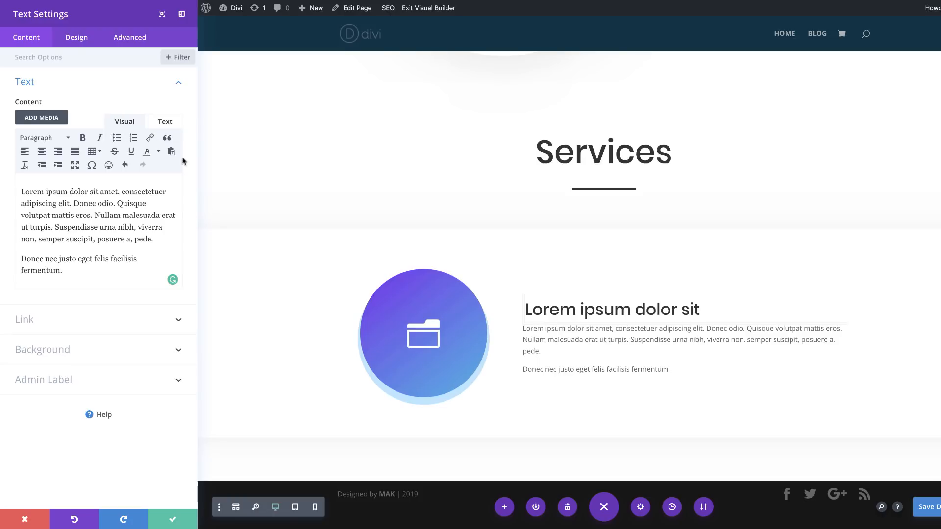
Step: Set the new text module's body text size to 0.8vw for desktop
click(82, 39)
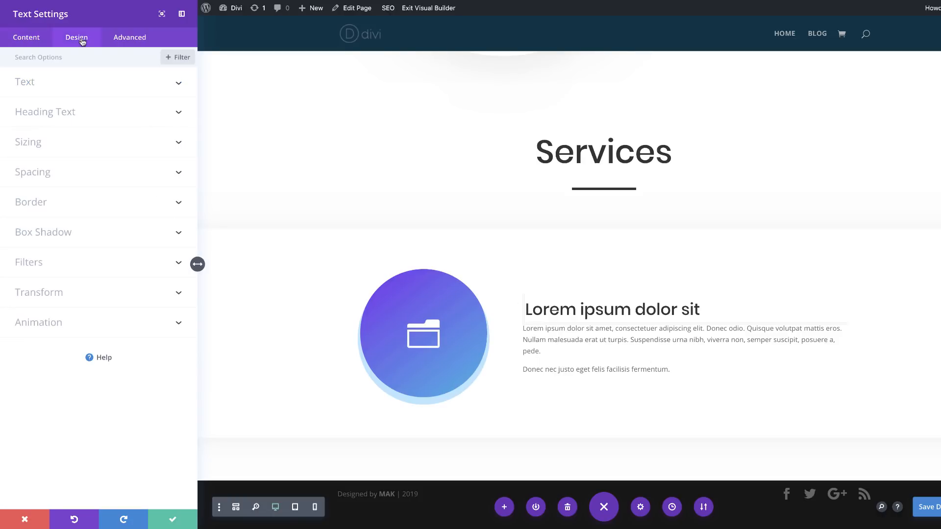
click(39, 84)
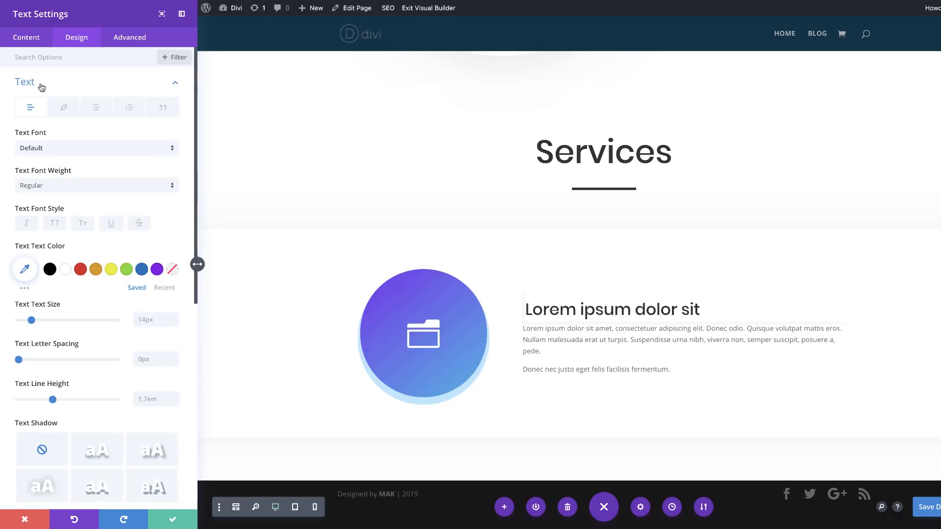
click(153, 320)
text(0.8vw)
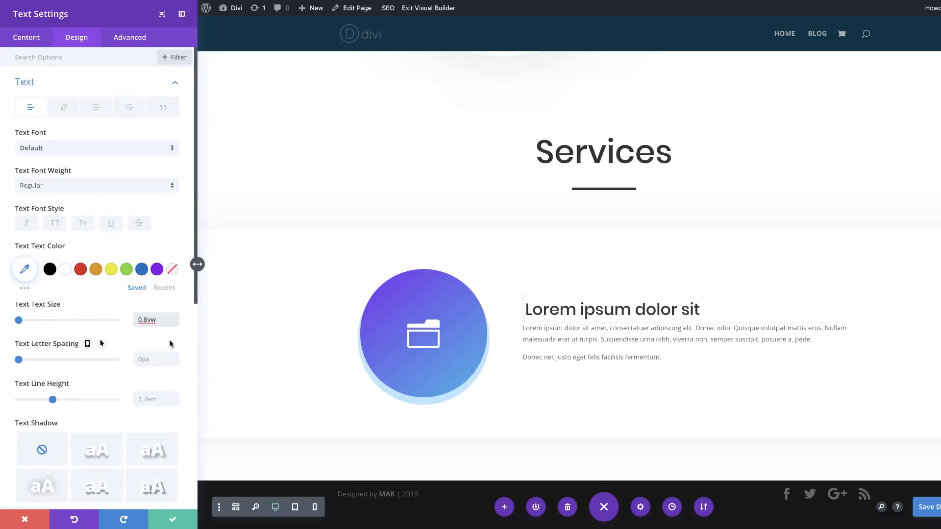
Step: Make the body text size responsive, with 1.7vw on tablet and 2vw on phone
click(69, 305)
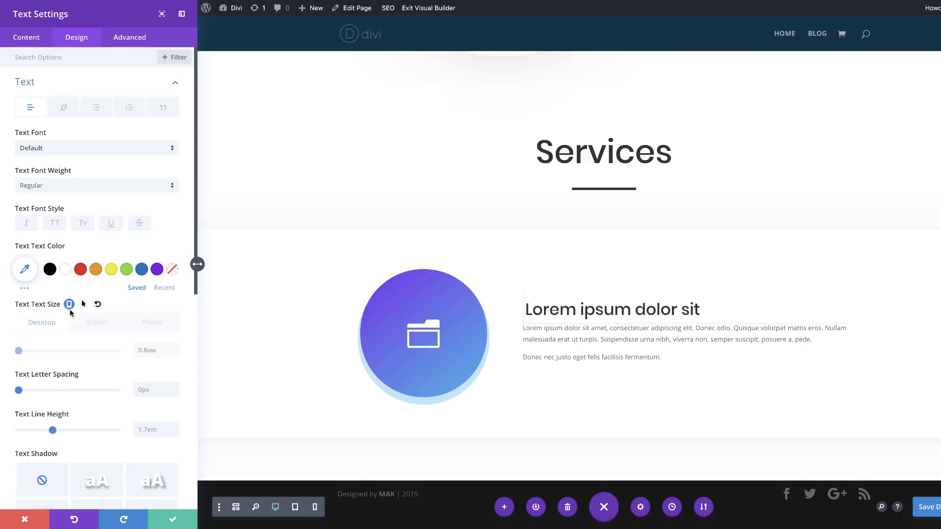
click(105, 324)
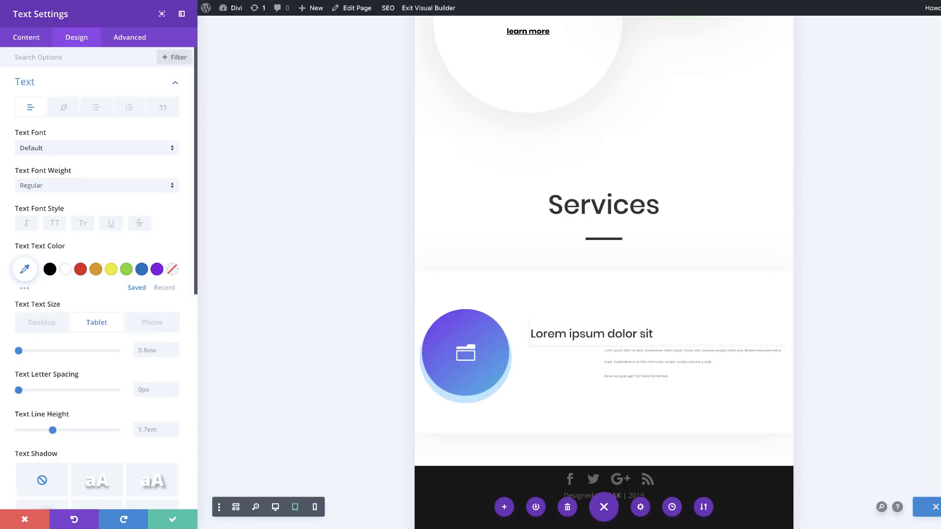
click(154, 351)
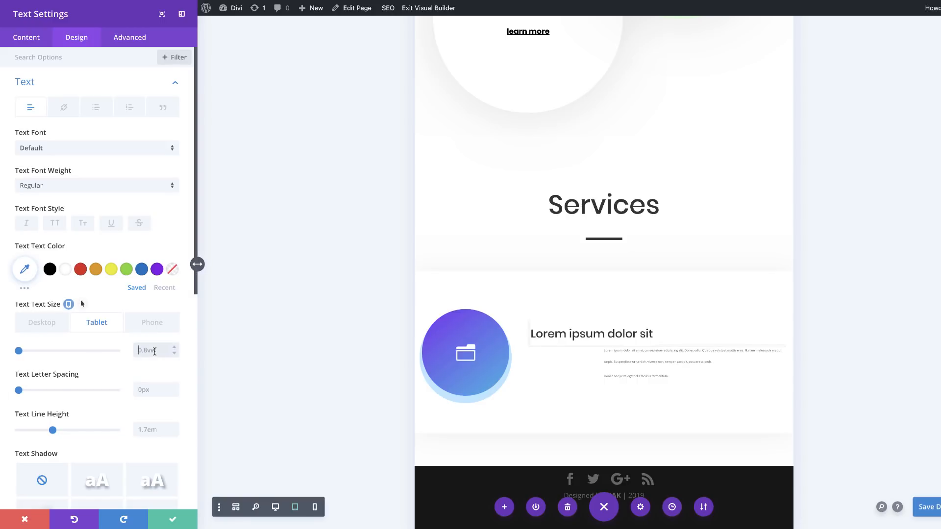
key(ctrl+a)
text(1.7vw)
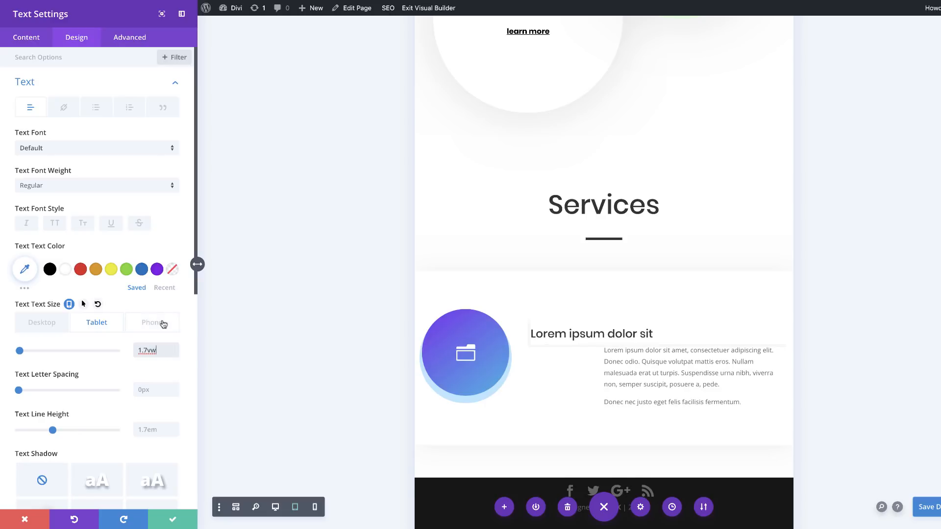
click(164, 324)
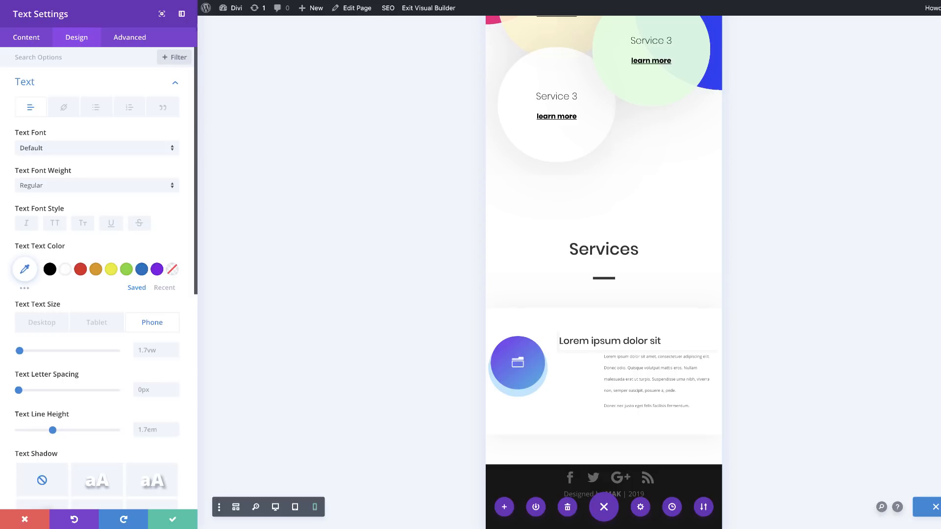
click(157, 349)
text(2vw)
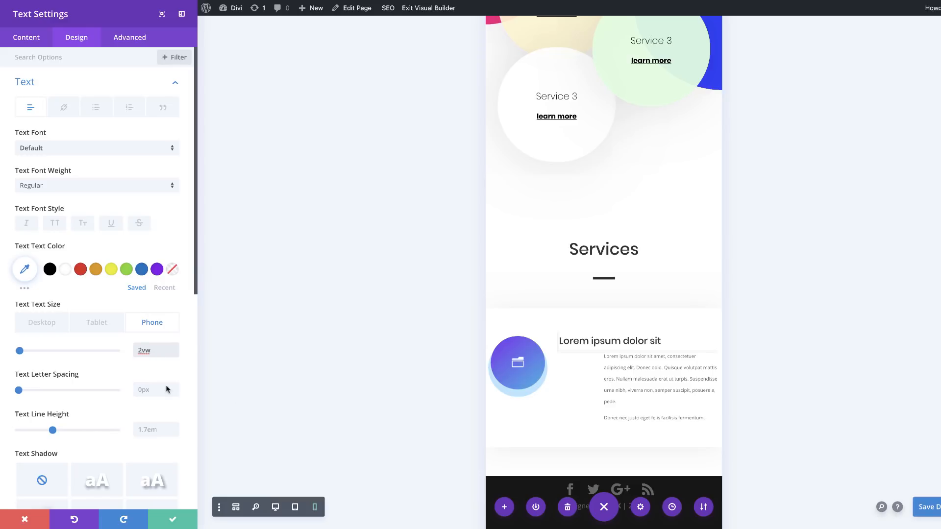
Step: Set the text module's top custom margin to 0px
scroll(137, 380, down, 3)
scroll(138, 382, down, 2)
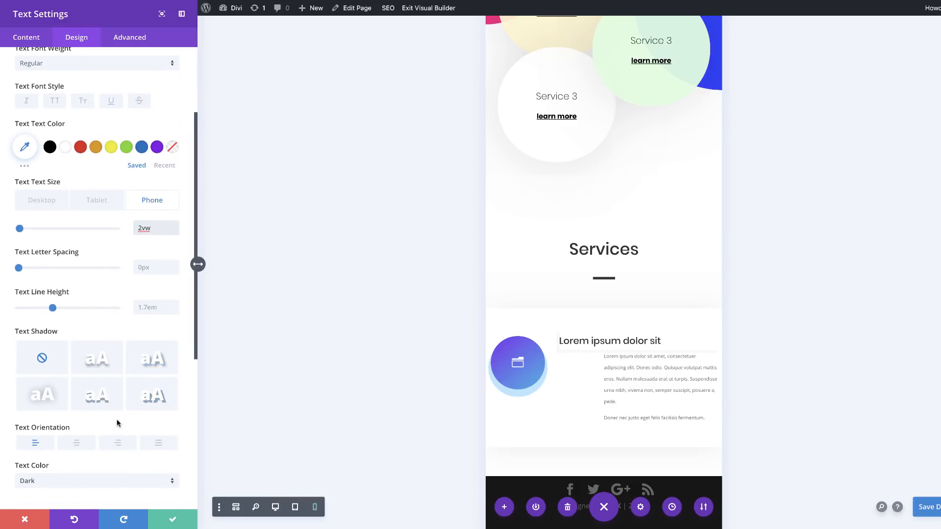
scroll(119, 423, down, 8)
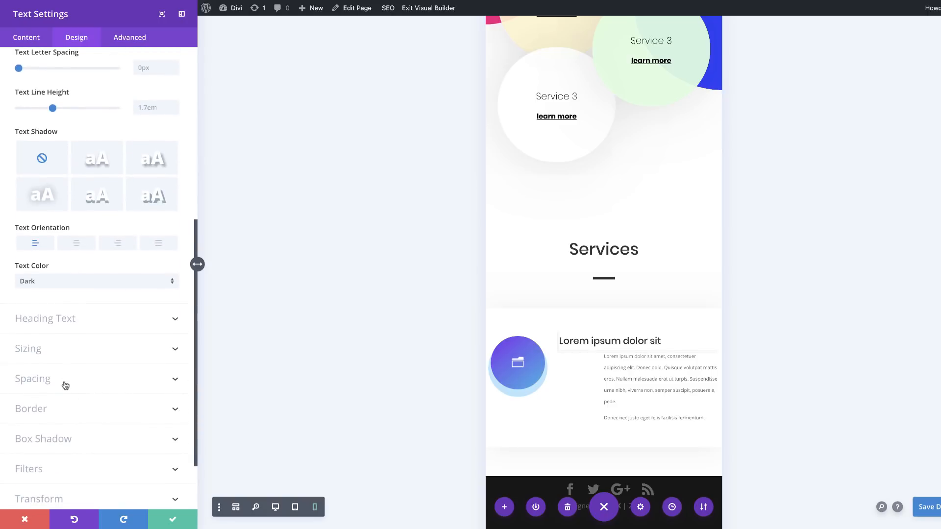
click(62, 382)
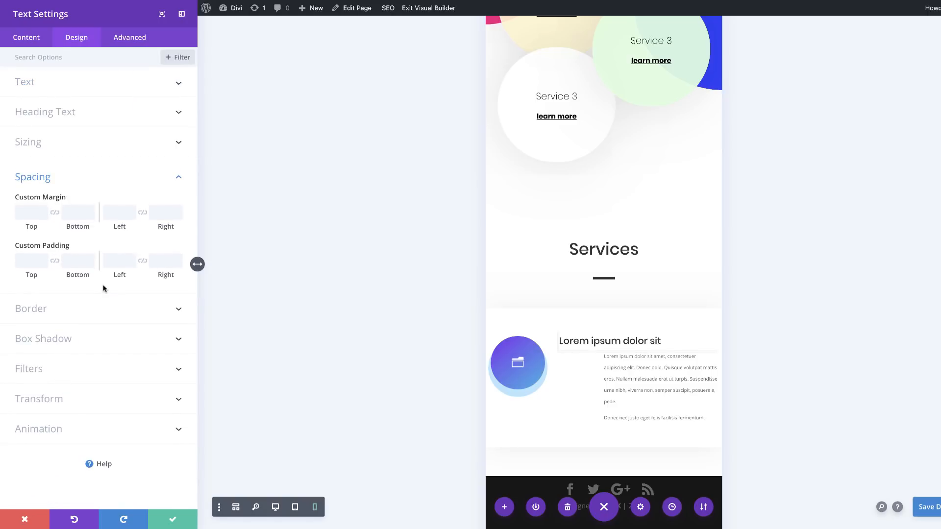
click(26, 211)
text(0px)
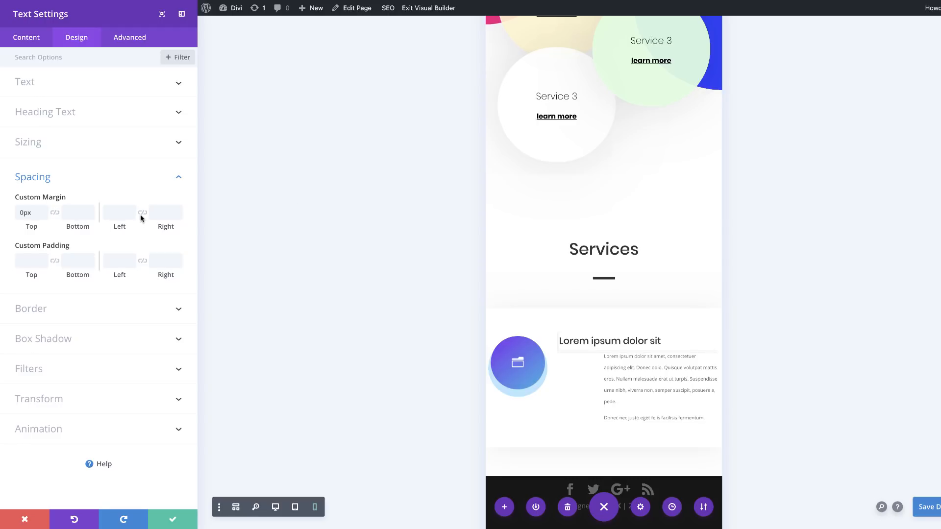
Step: Set the text module's left custom margin to 0vw on desktop and -20vw on tablet and phone
click(113, 218)
text(0vw)
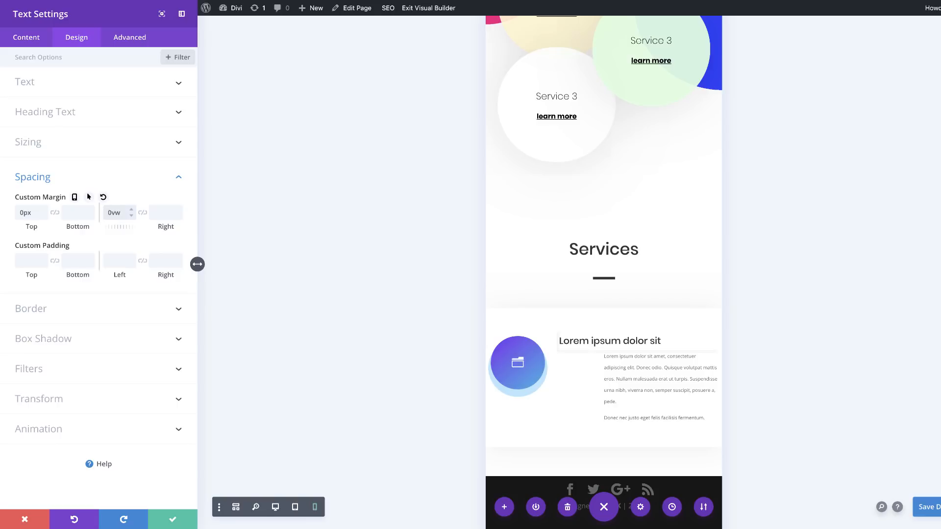
click(74, 197)
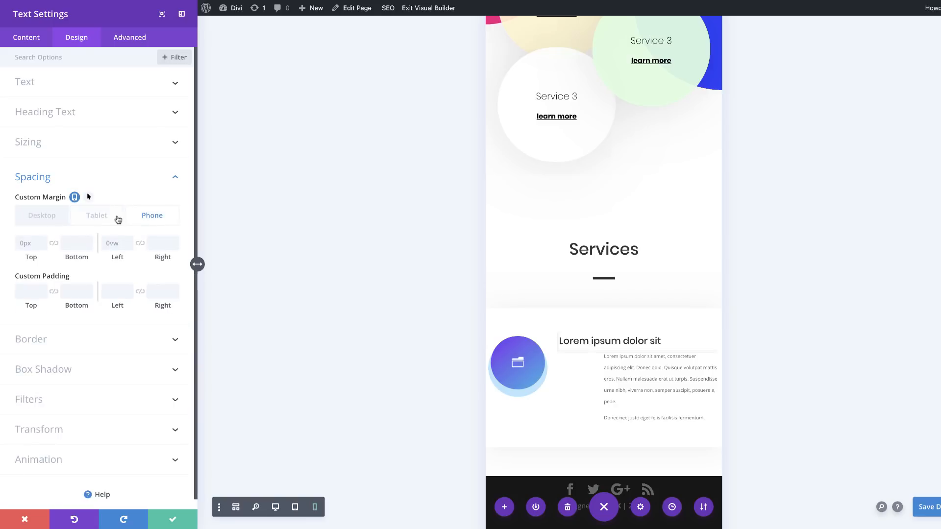
click(112, 243)
text(-20vw)
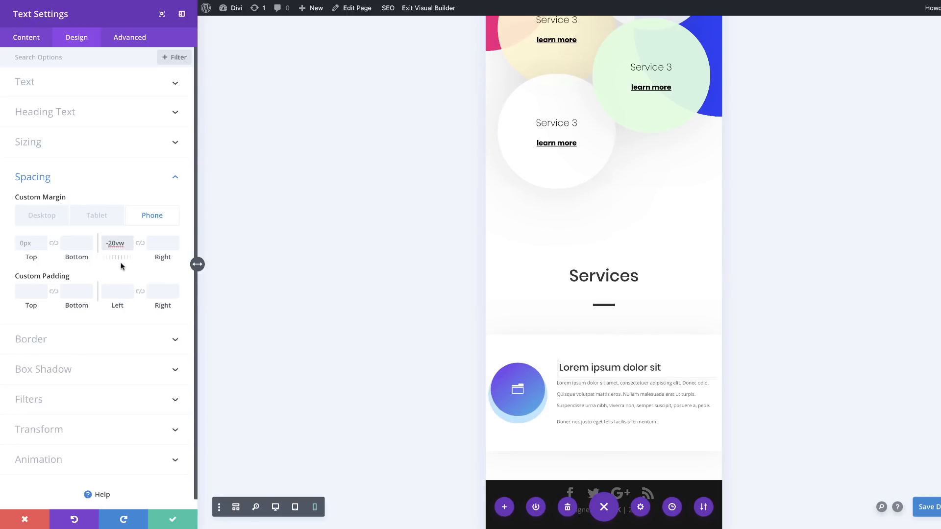
click(96, 216)
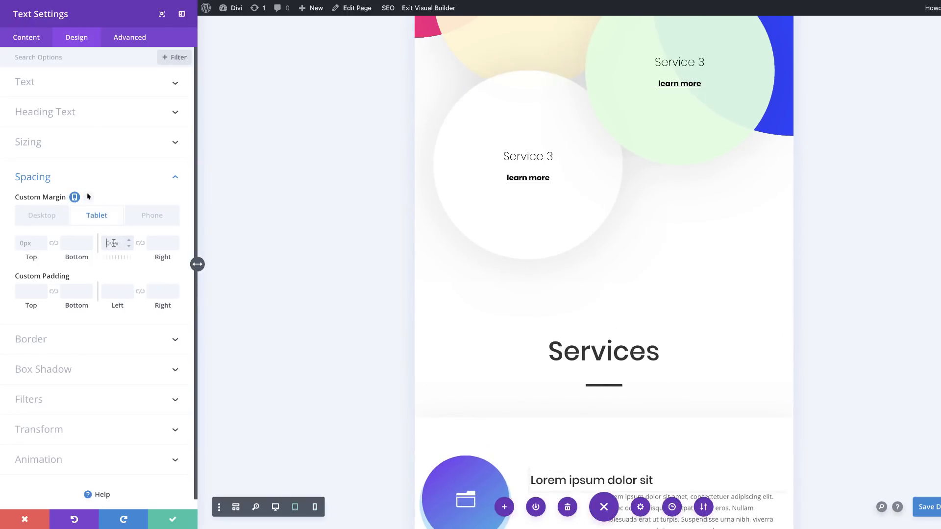
text(-20vw)
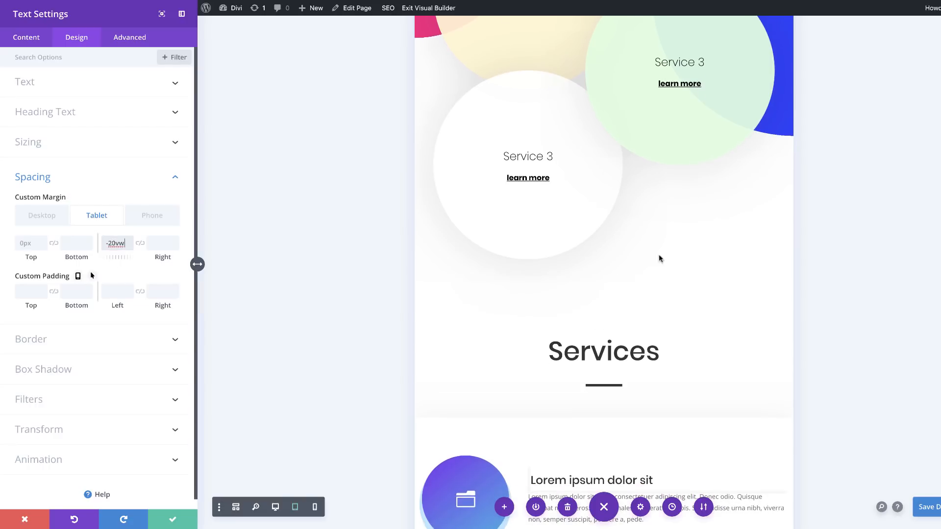
scroll(660, 258, down, 2)
scroll(660, 259, down, 1)
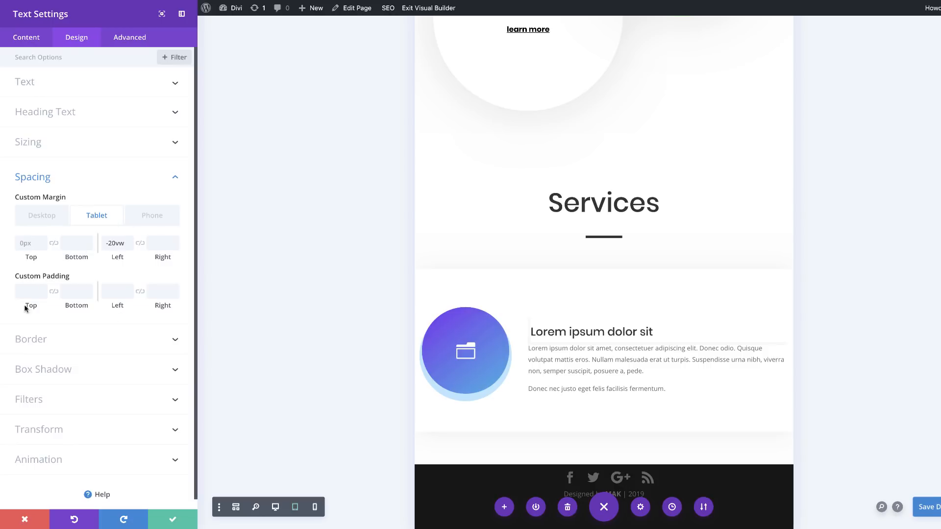
Step: Give the text module a responsive top custom padding of 2vw on desktop and 3vw on phone
click(32, 291)
text(3vw)
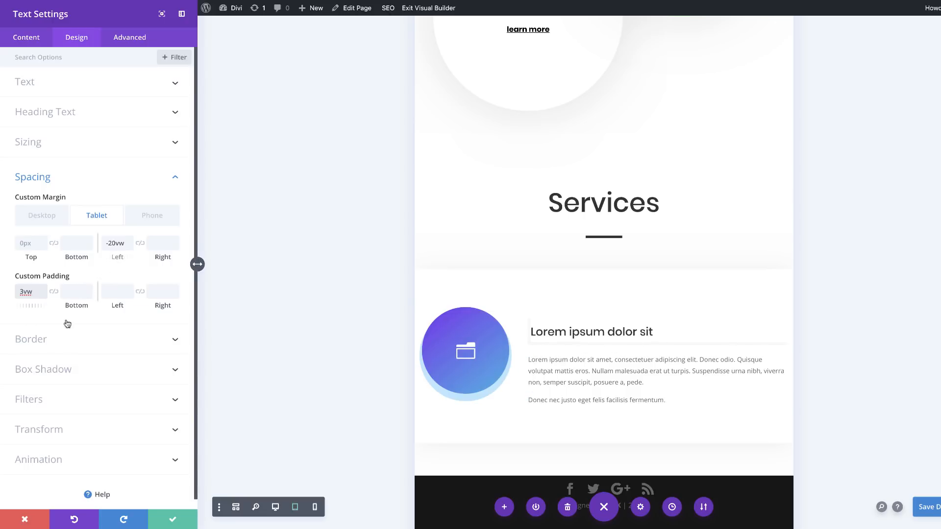
click(78, 276)
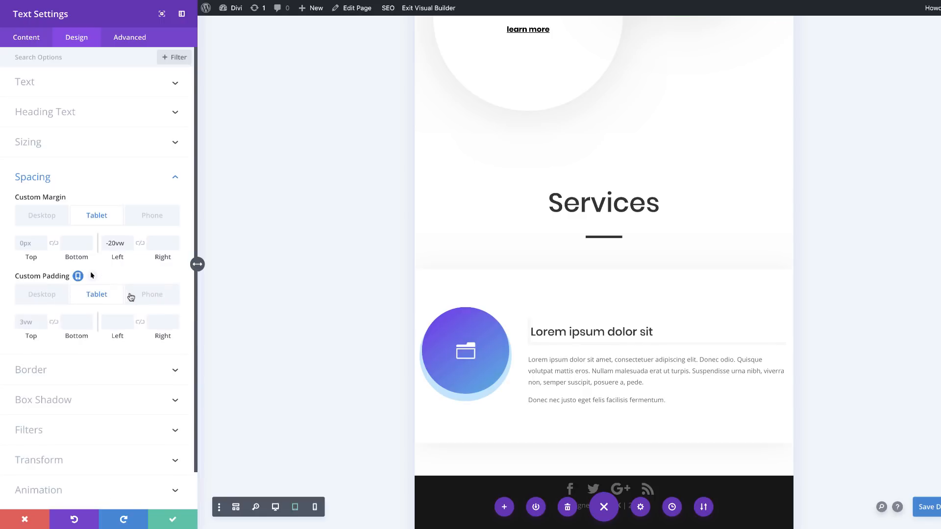
click(153, 294)
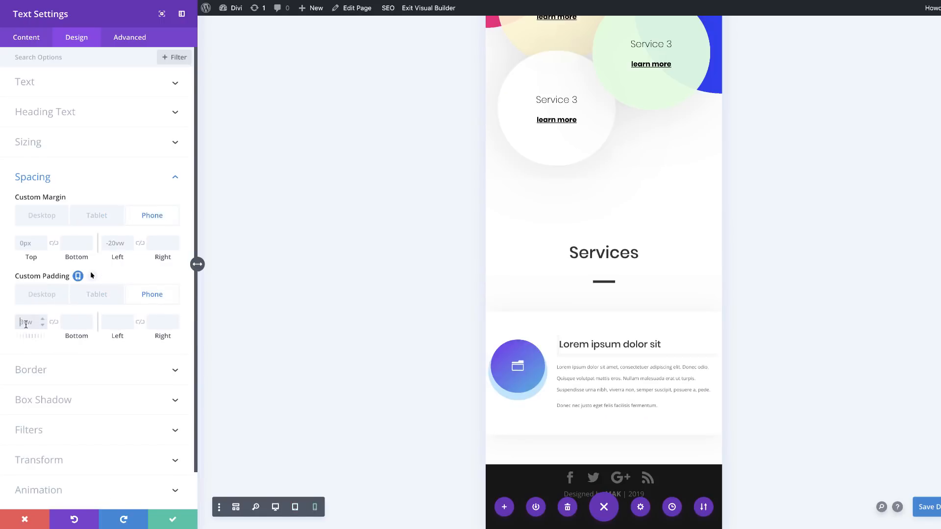
click(31, 324)
click(43, 296)
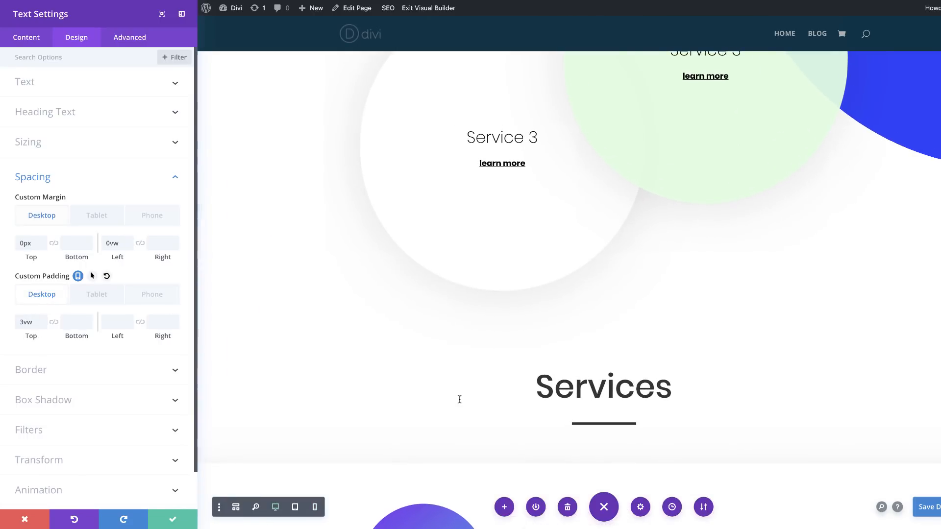
scroll(459, 397, down, 5)
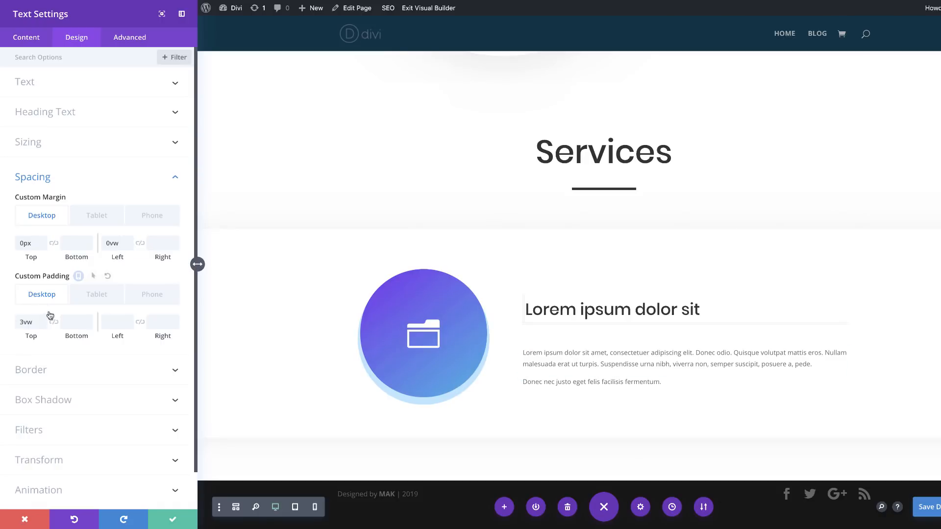
drag(23, 322, 10, 320)
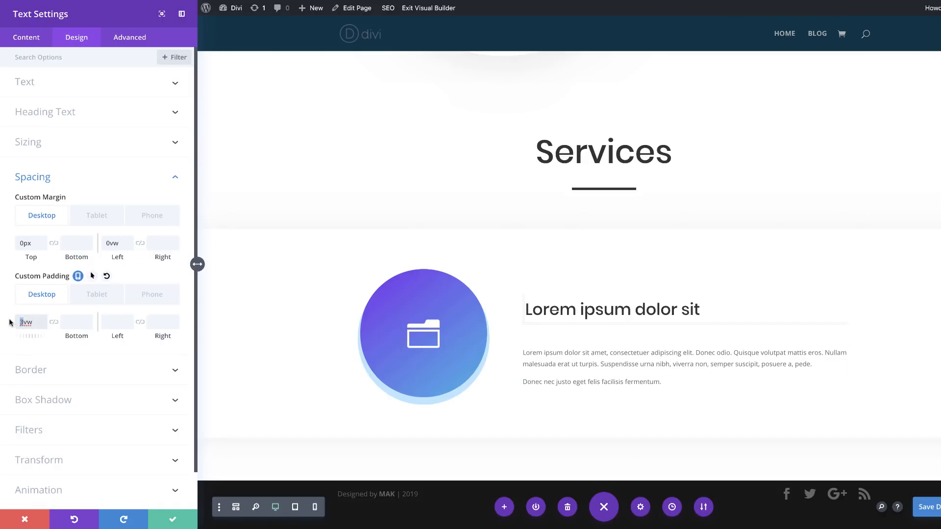
text(2)
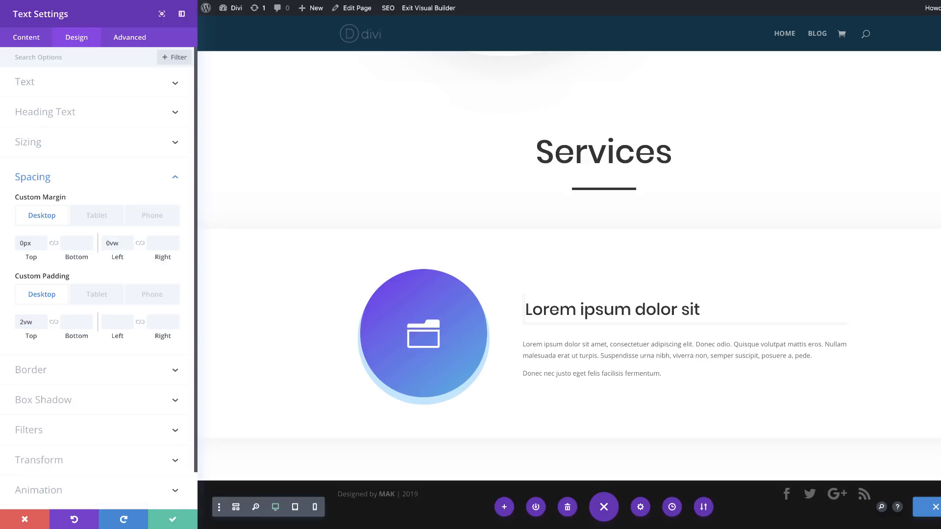
Step: Set the text module's left custom padding to 2vw on desktop and 5vw on tablet
click(116, 325)
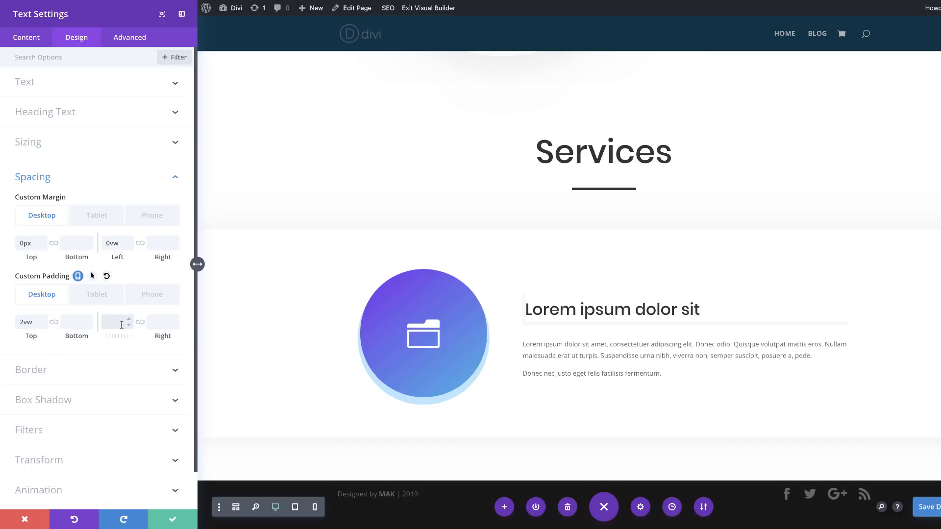
text(2vw)
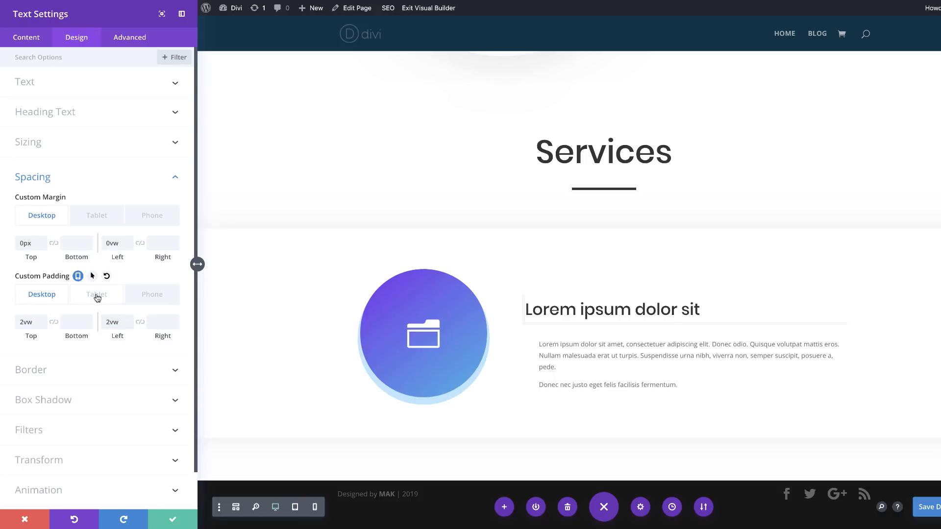
click(95, 294)
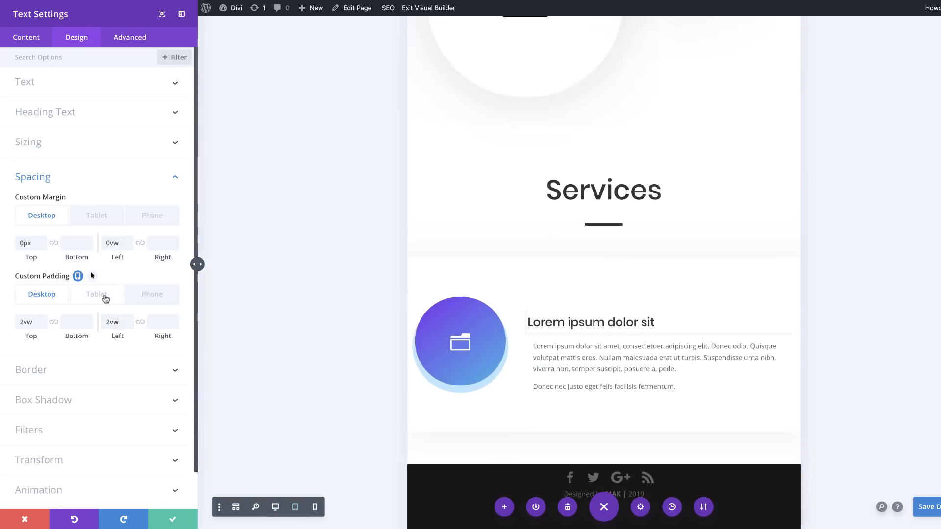
click(115, 322)
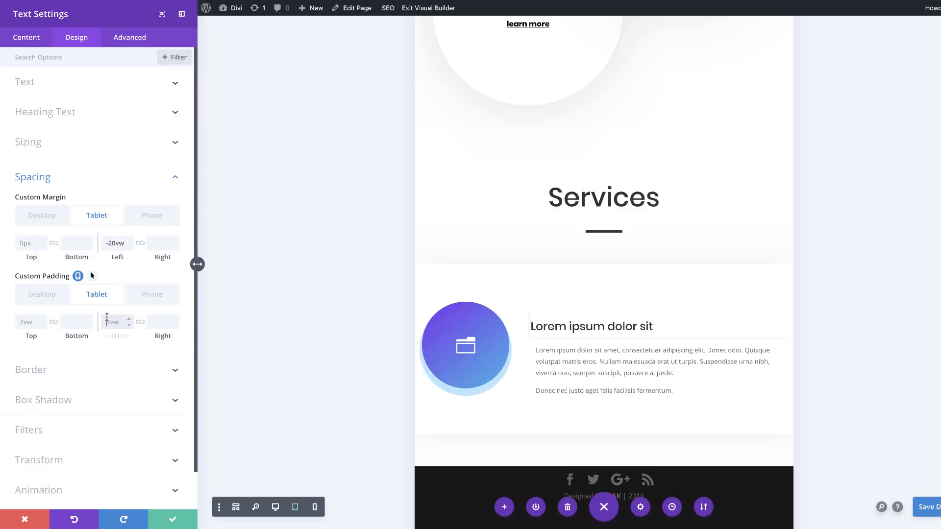
click(154, 294)
click(160, 321)
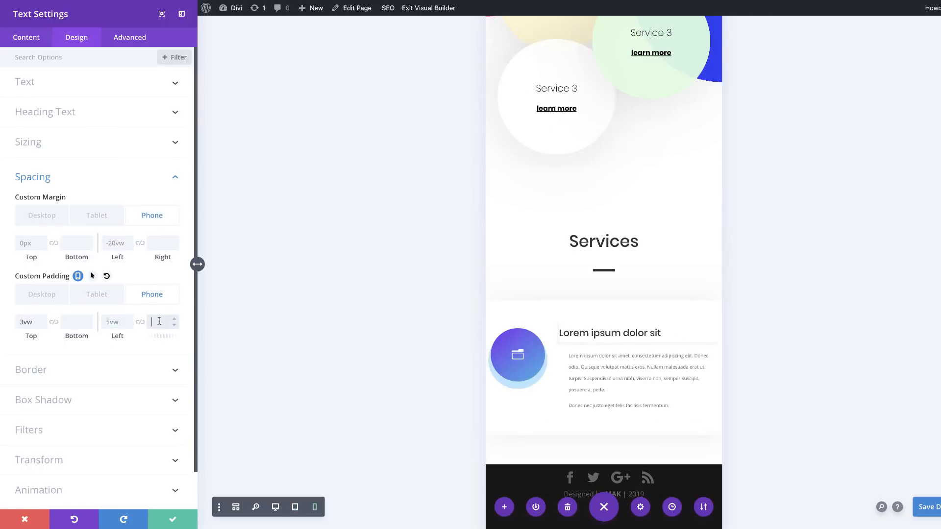
click(113, 322)
click(35, 297)
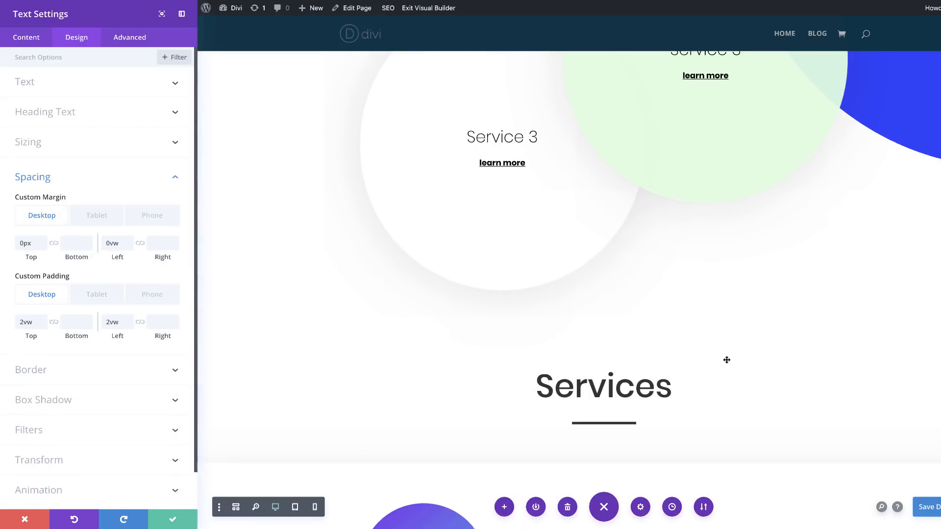
scroll(728, 359, down, 2)
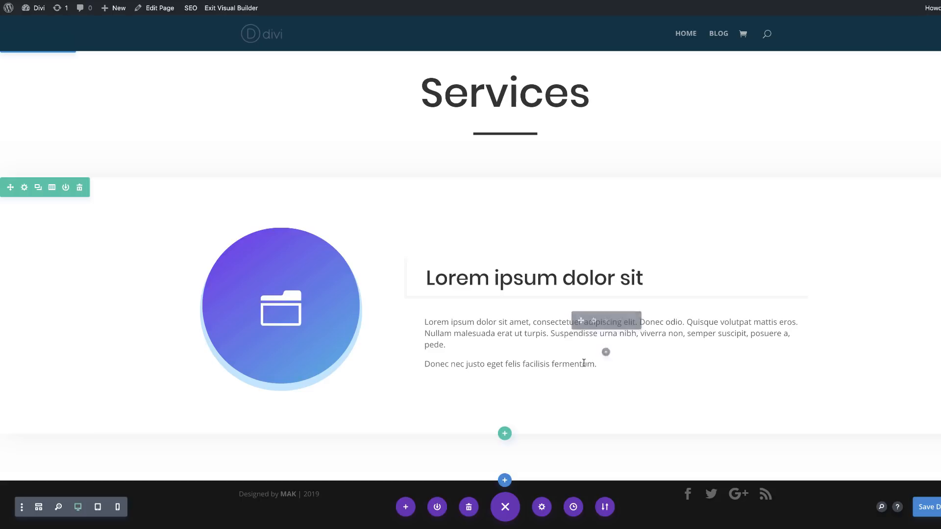
Step: Insert a Button module below the description text and set its button text to "read more"
click(606, 352)
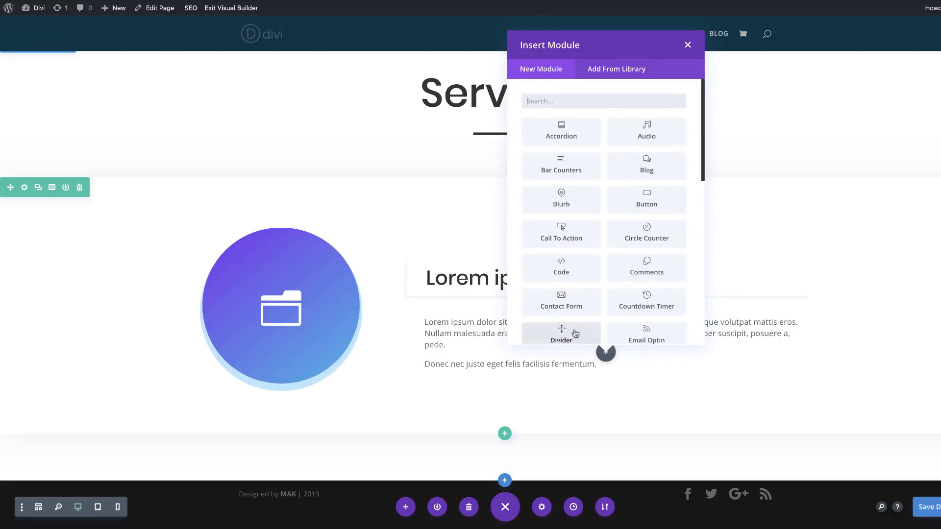
click(646, 203)
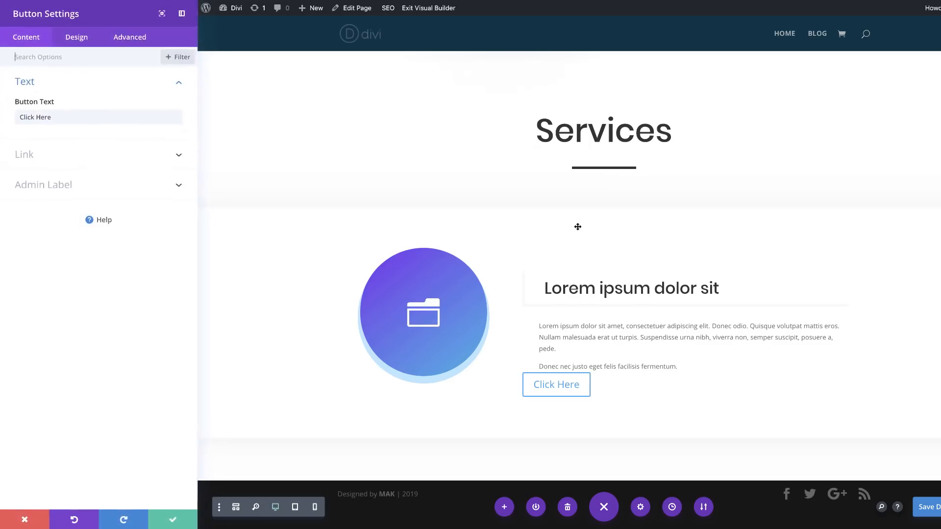
triple_click(76, 118)
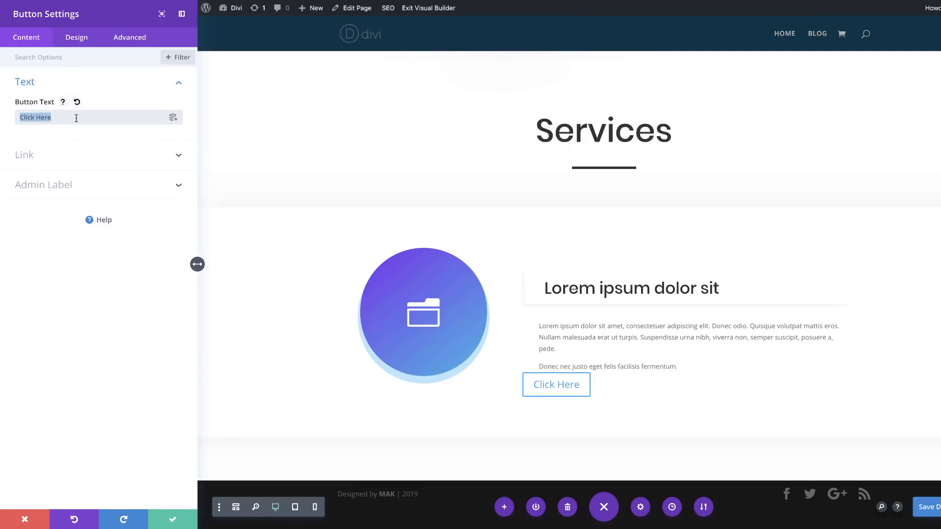
text(read more)
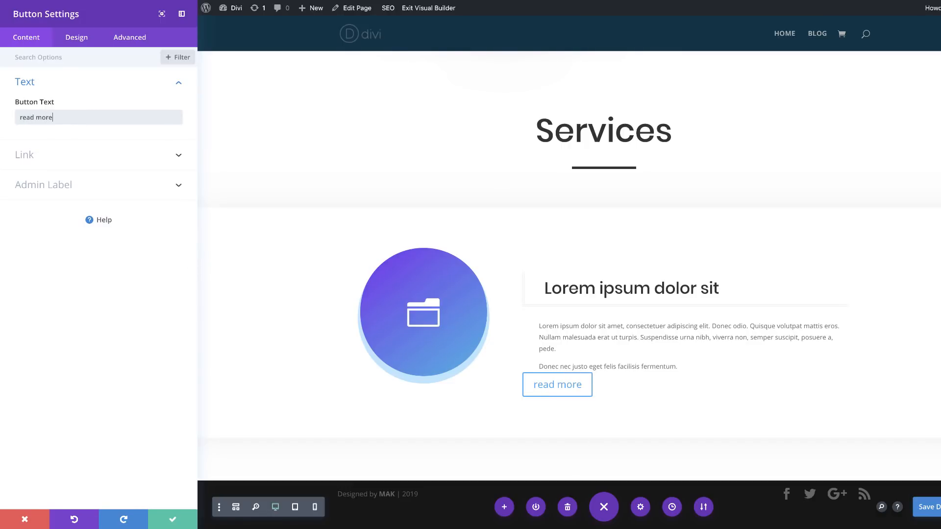
Step: Enable custom styles for the button and set its text color to #4f77e8
click(83, 44)
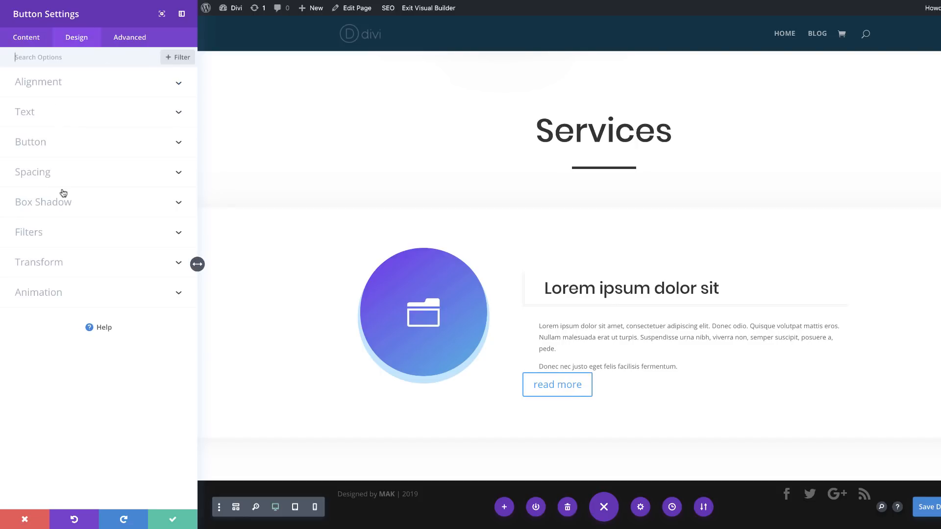
click(49, 144)
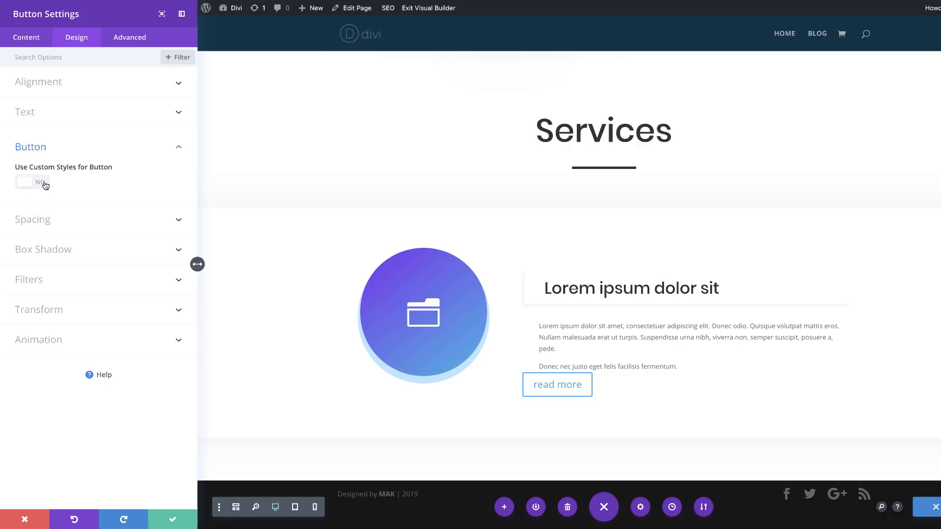
click(43, 184)
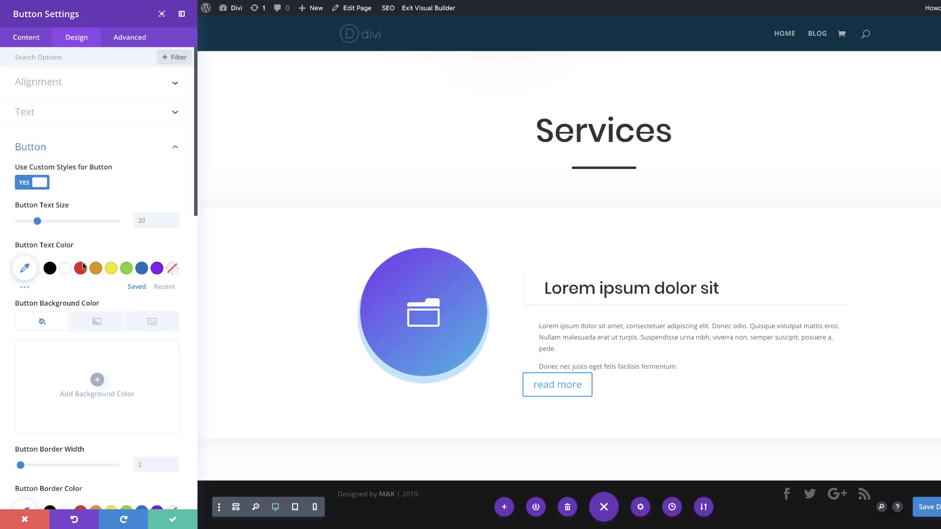
click(24, 268)
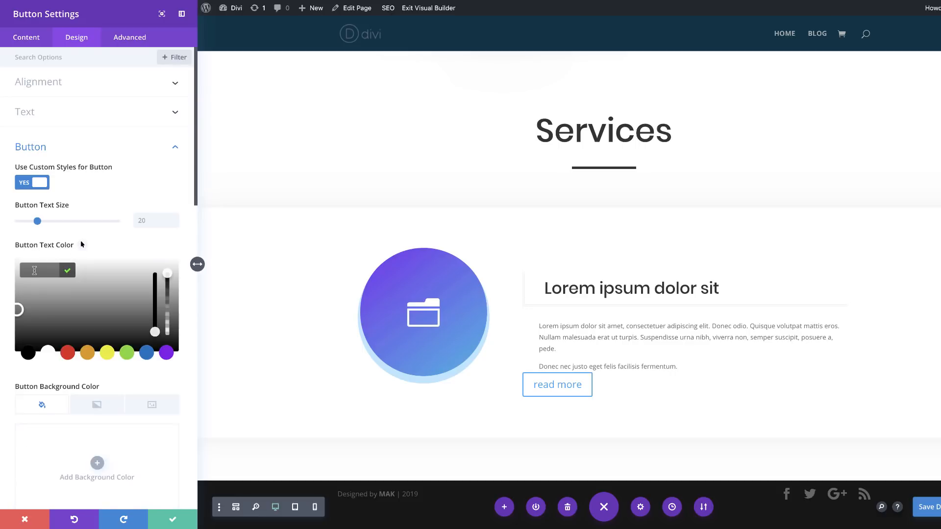
text(#4f77e8)
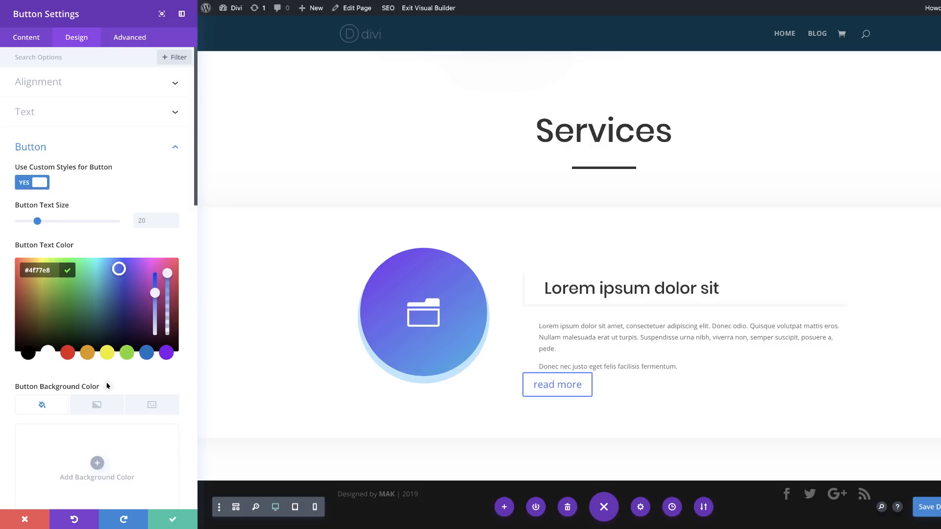
Step: Set the button text size to 1vw on desktop and 2vw on tablet
click(151, 222)
text(1vw)
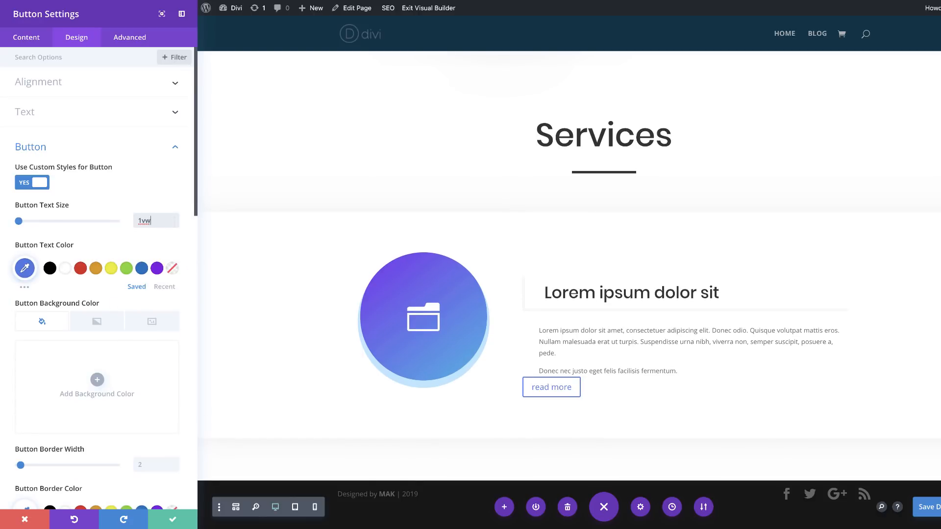
key(Return)
click(78, 205)
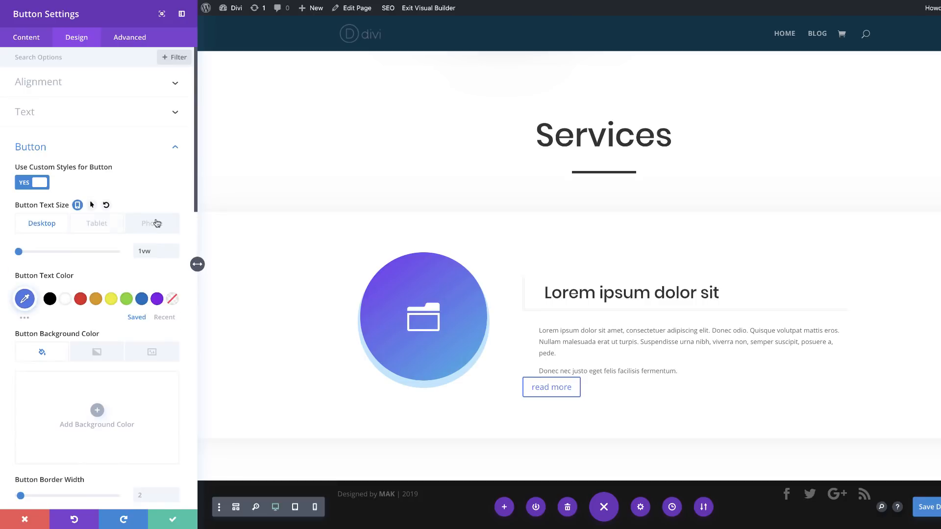
click(110, 226)
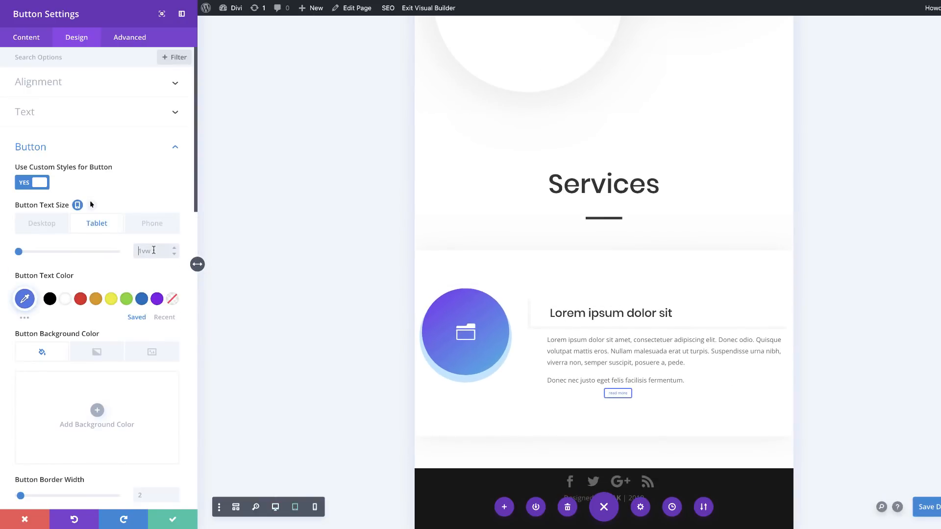
text(2vw)
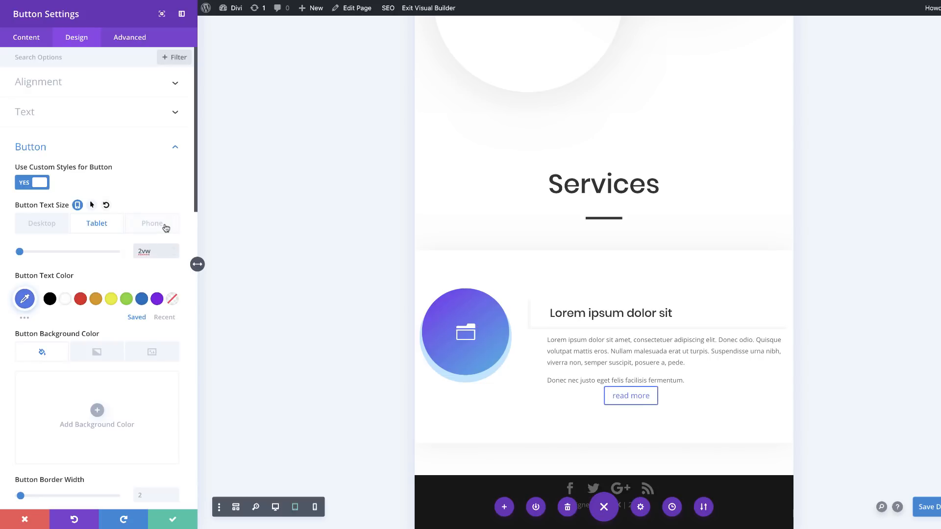
click(166, 227)
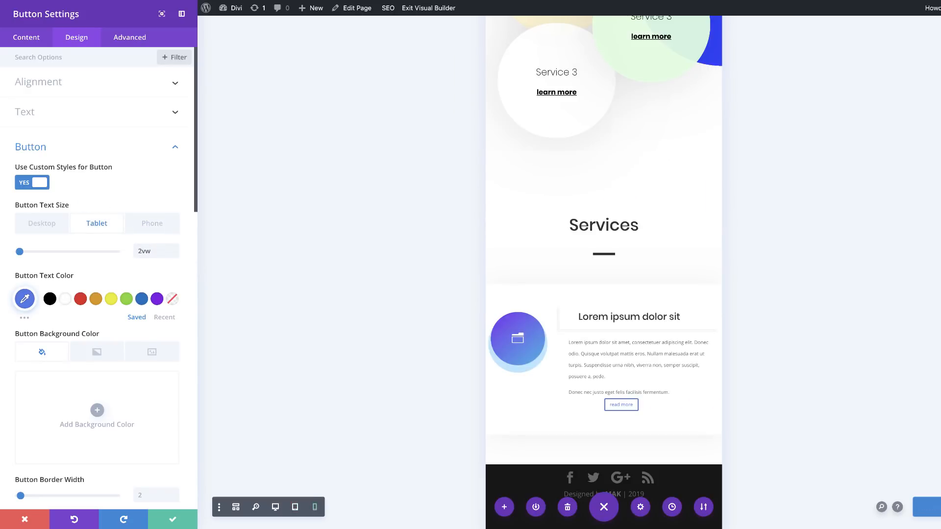
double_click(148, 251)
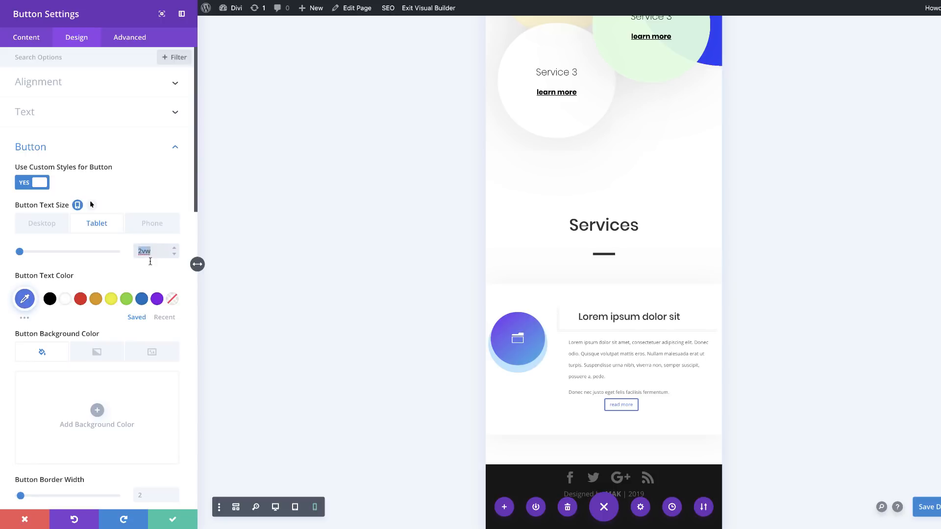
click(45, 224)
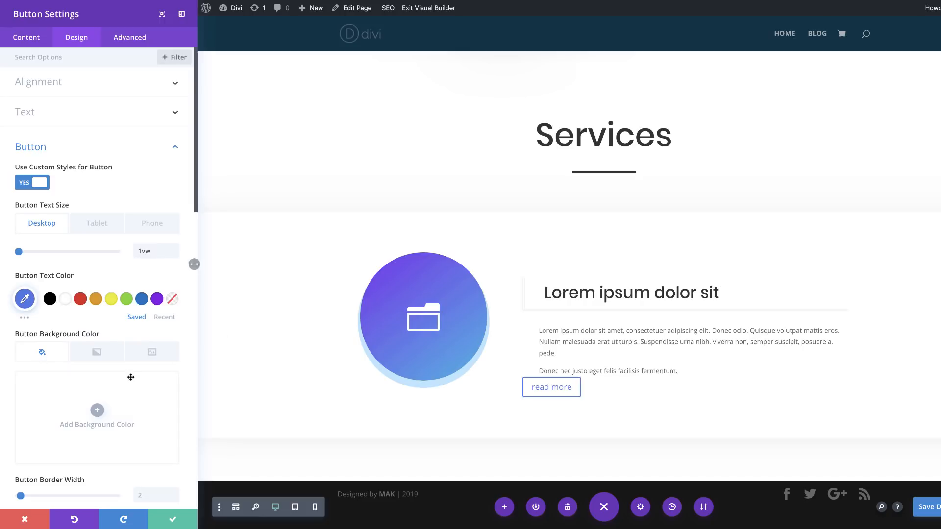
scroll(132, 380, down, 2)
scroll(131, 381, down, 1)
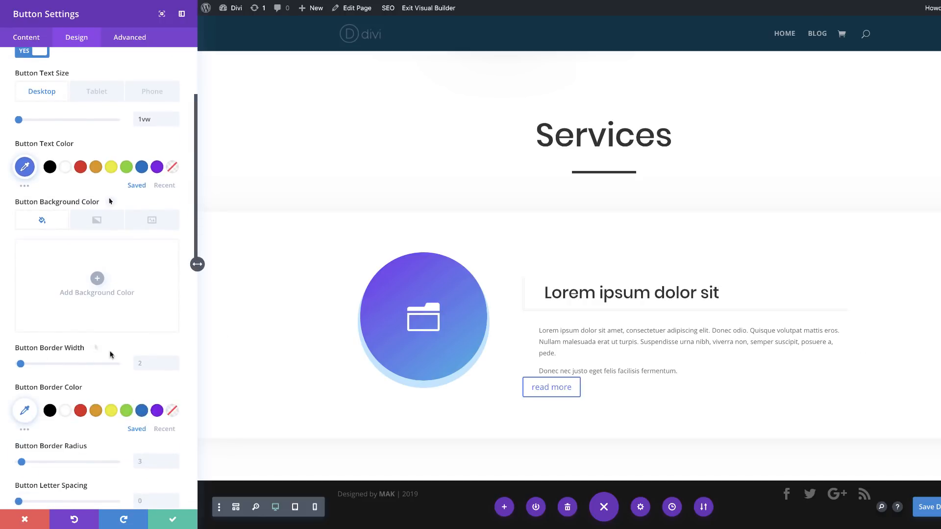
Step: Set the button's border width to 1px and its border color to #4f77e8
click(147, 363)
text(1px)
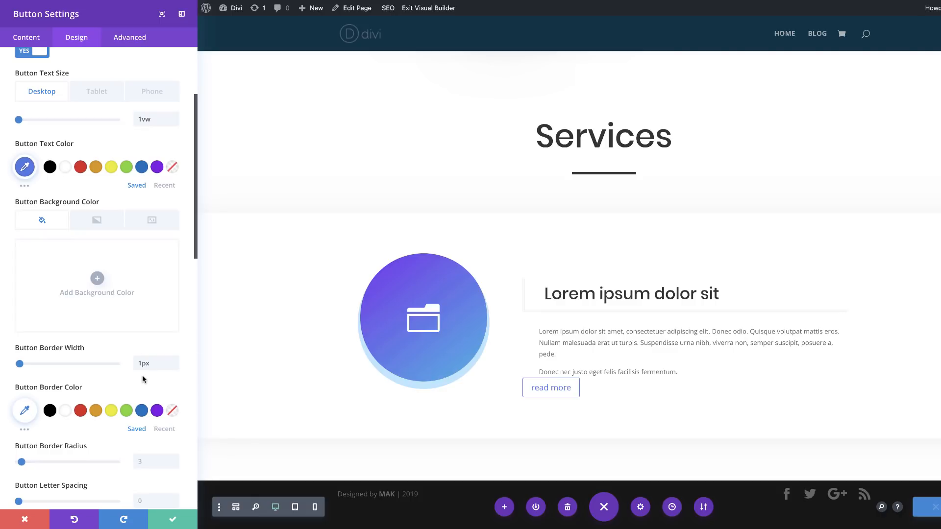
scroll(142, 375, down, 1)
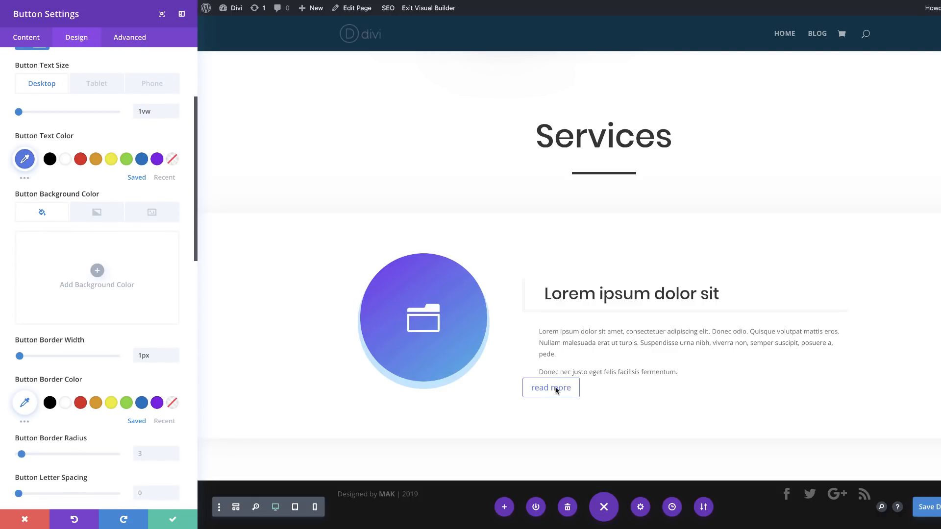
click(24, 402)
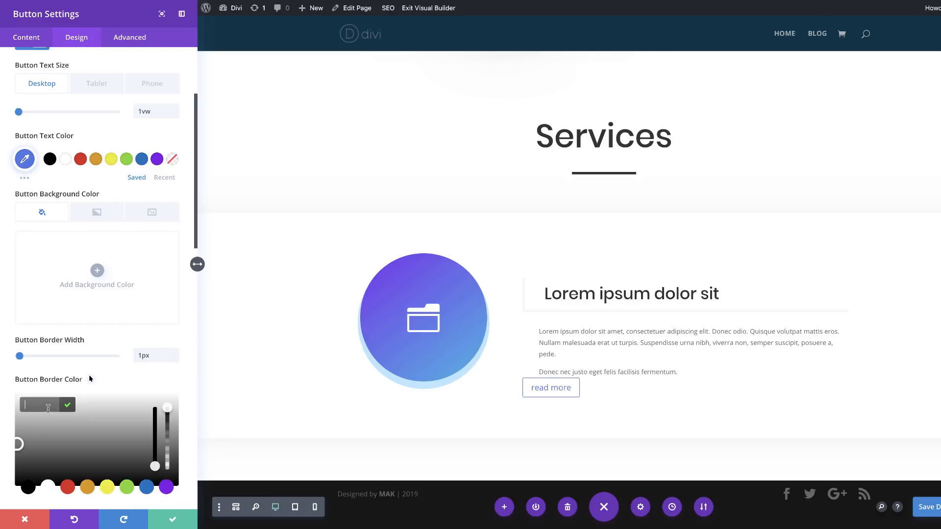
click(49, 407)
text(#4f77e8)
scroll(89, 405, down, 5)
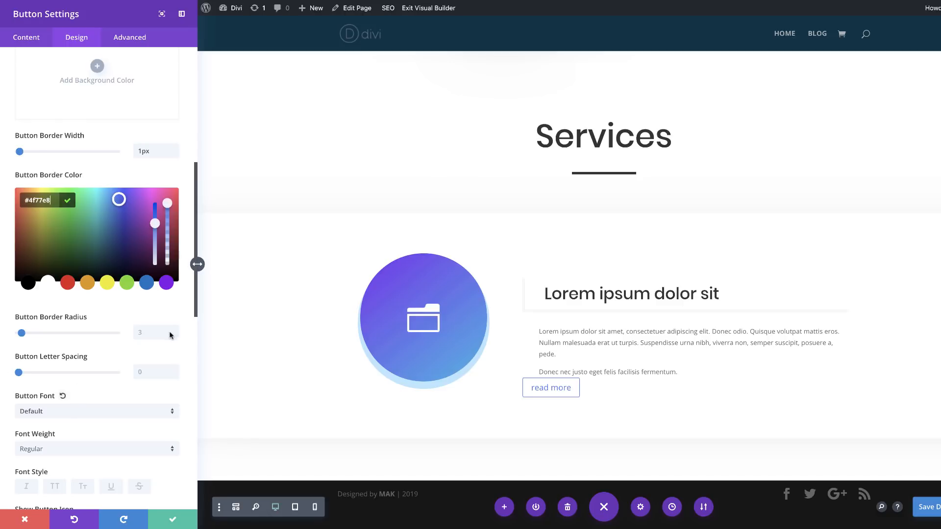
Step: Set the button's border radius to 1px and its font to Poppins
click(149, 333)
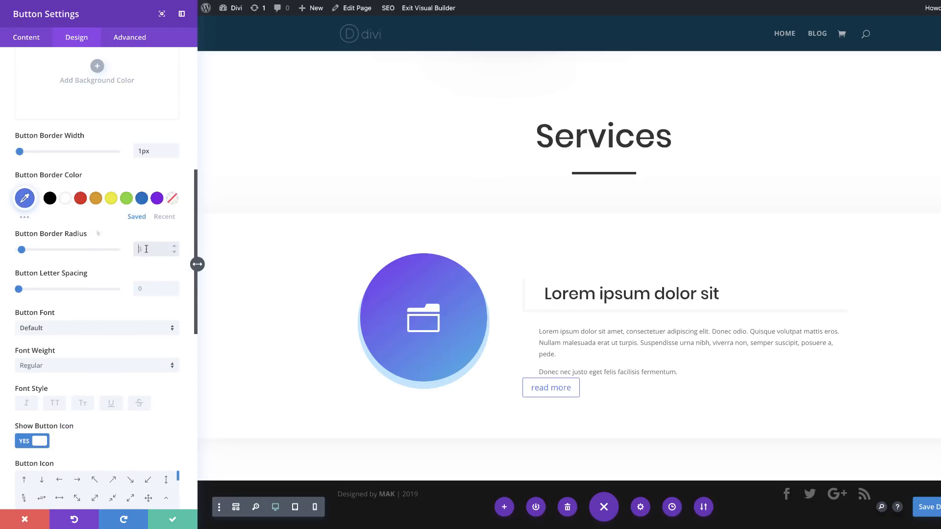
text(1)
click(89, 329)
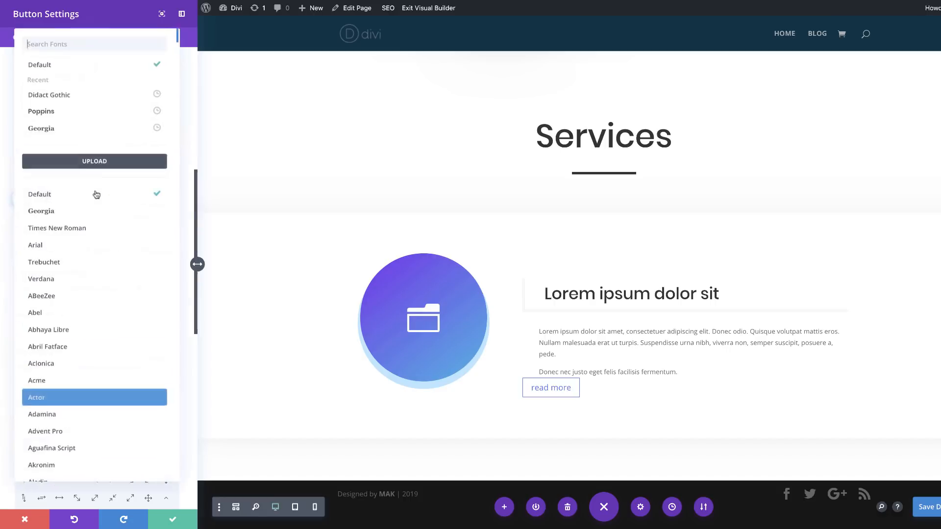
click(90, 115)
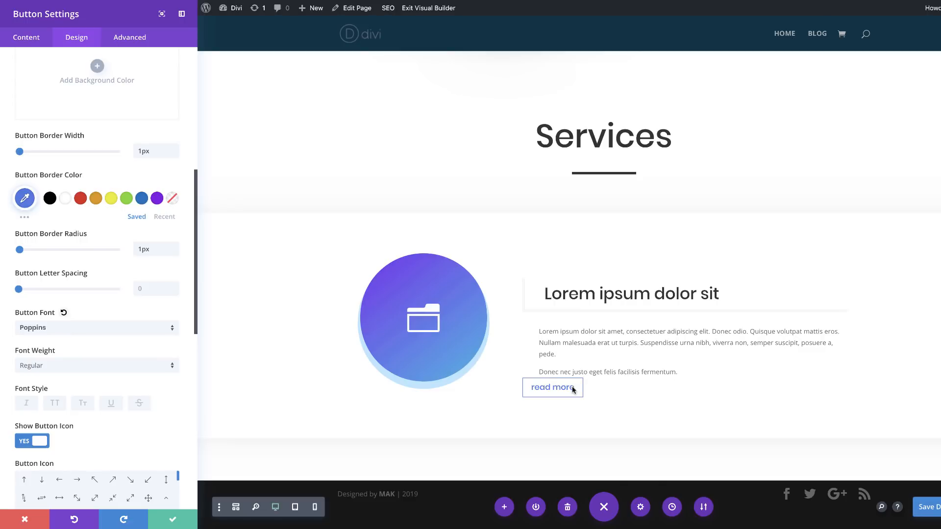
Step: Set the button's top custom margin to 2vw on desktop
scroll(145, 438, down, 5)
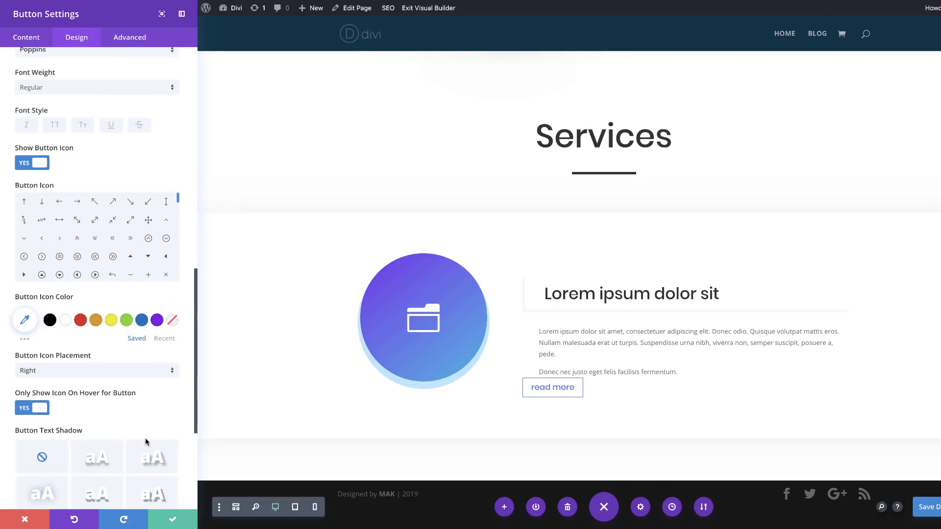
scroll(145, 442, down, 4)
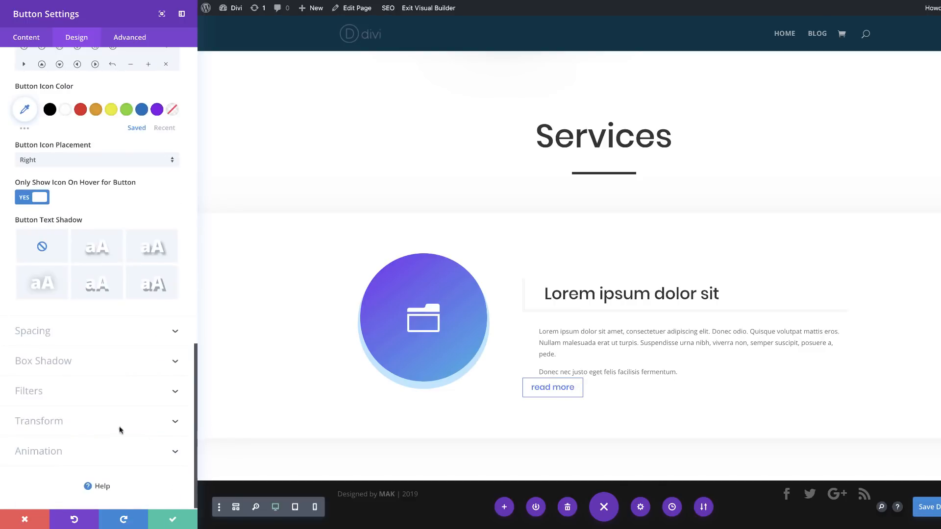
click(43, 333)
click(26, 216)
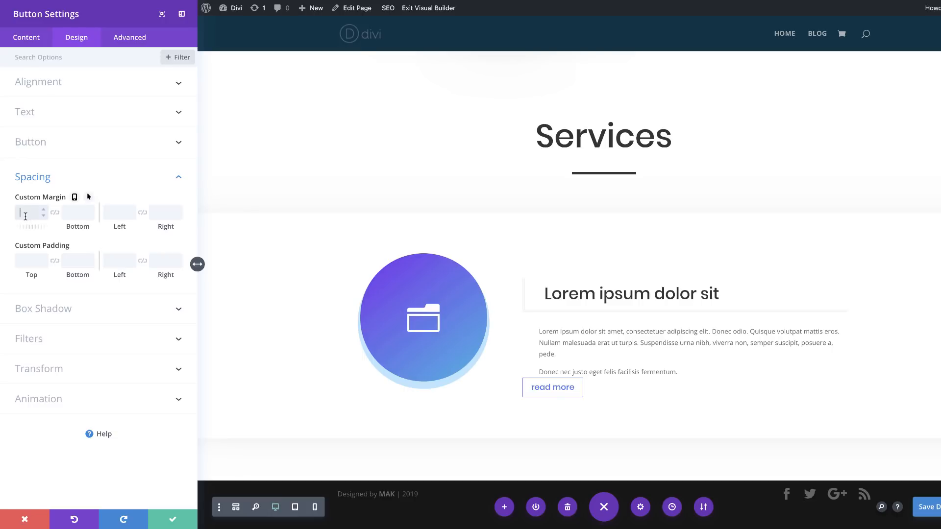
text(4vw)
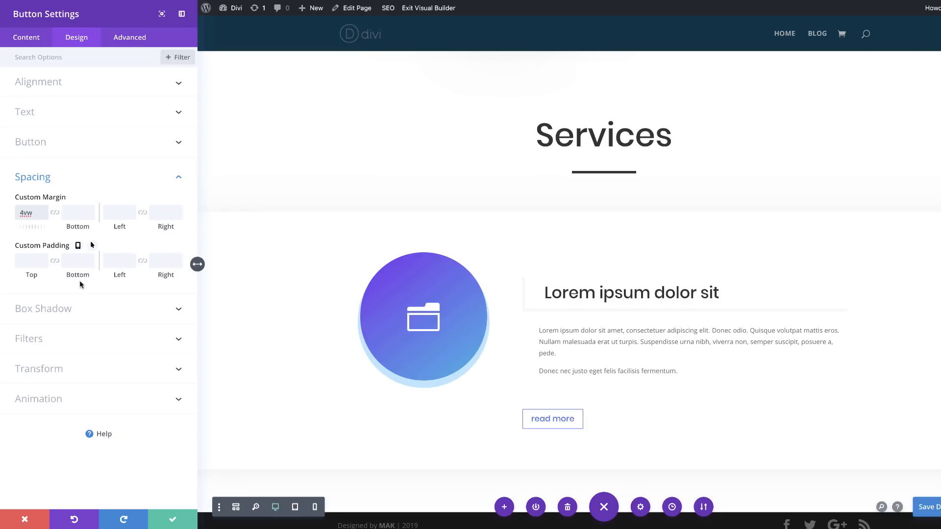
double_click(31, 212)
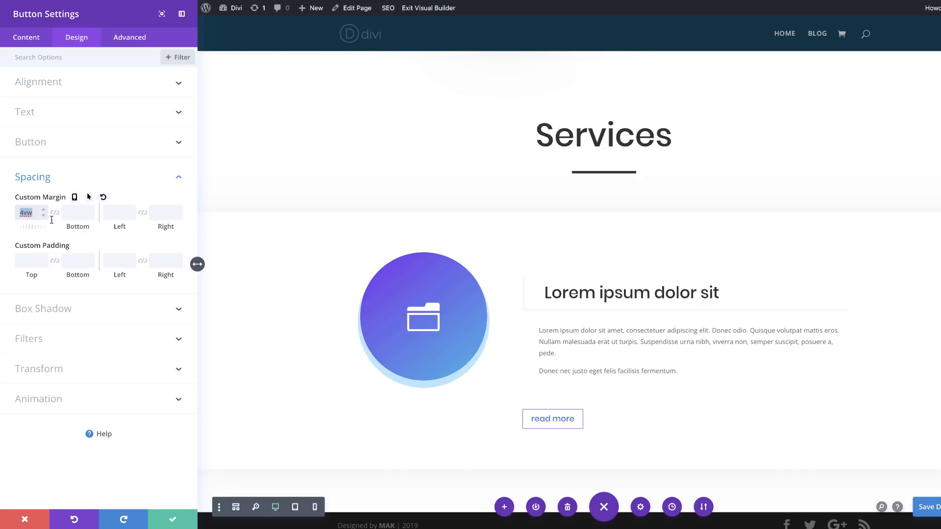
click(44, 218)
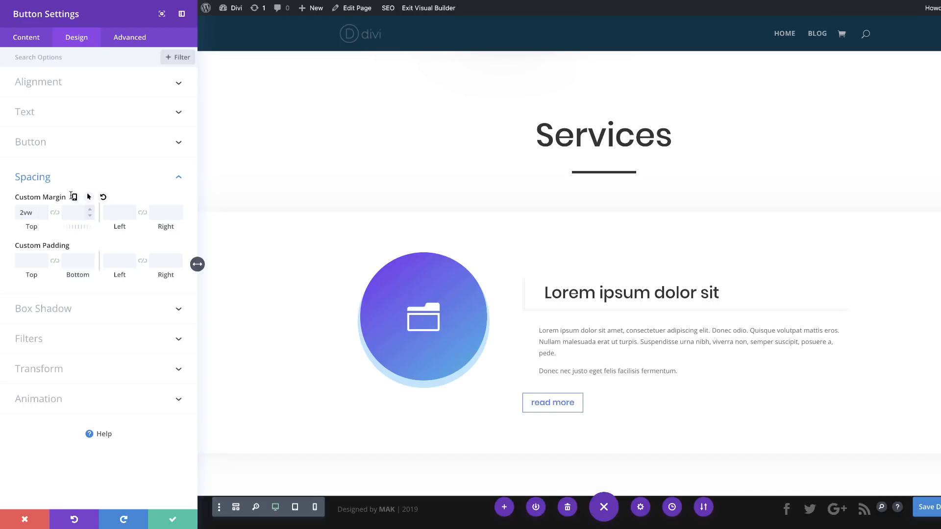
Step: Set the button's top custom margin to 4vw on both tablet and phone
click(74, 197)
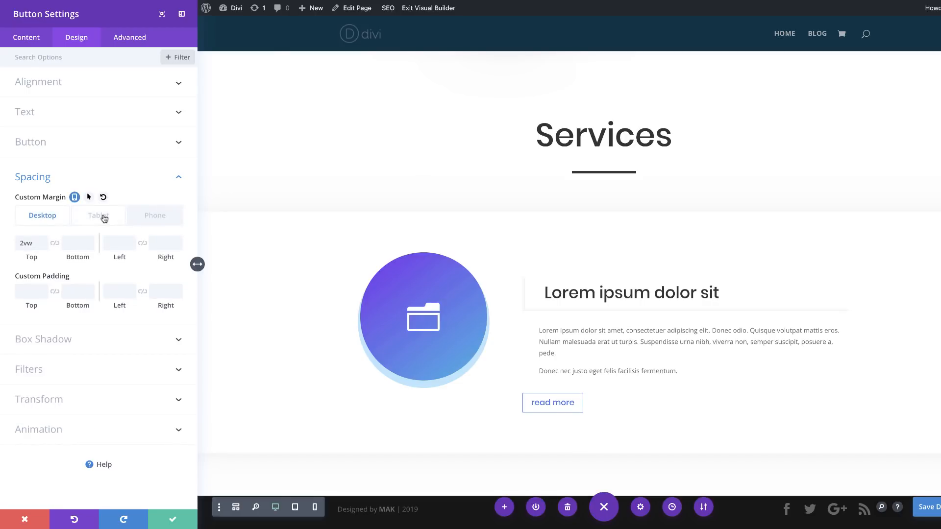
click(102, 216)
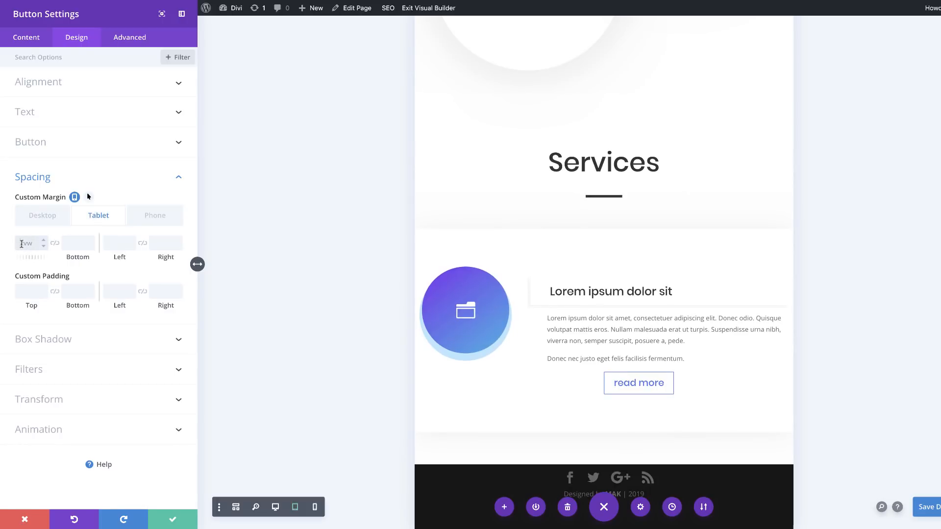
text(4vw)
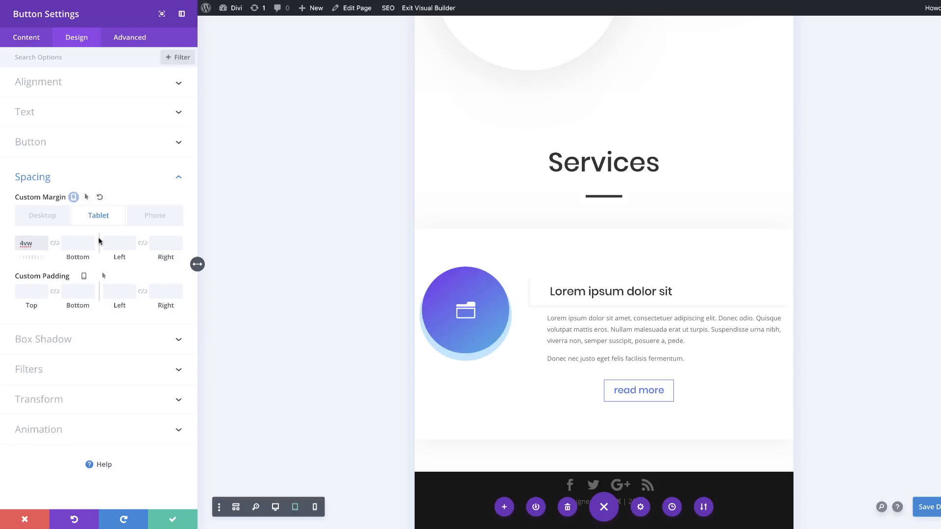
click(160, 216)
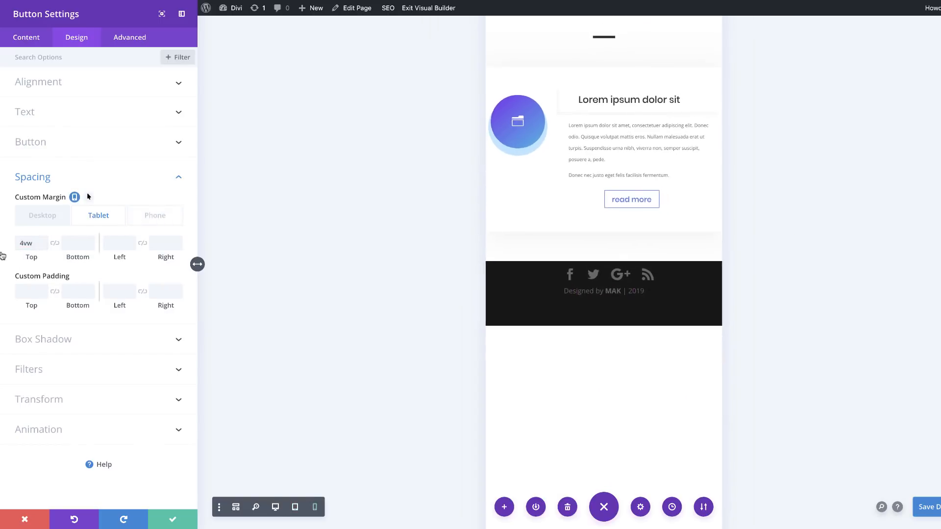
click(26, 244)
text(4vw)
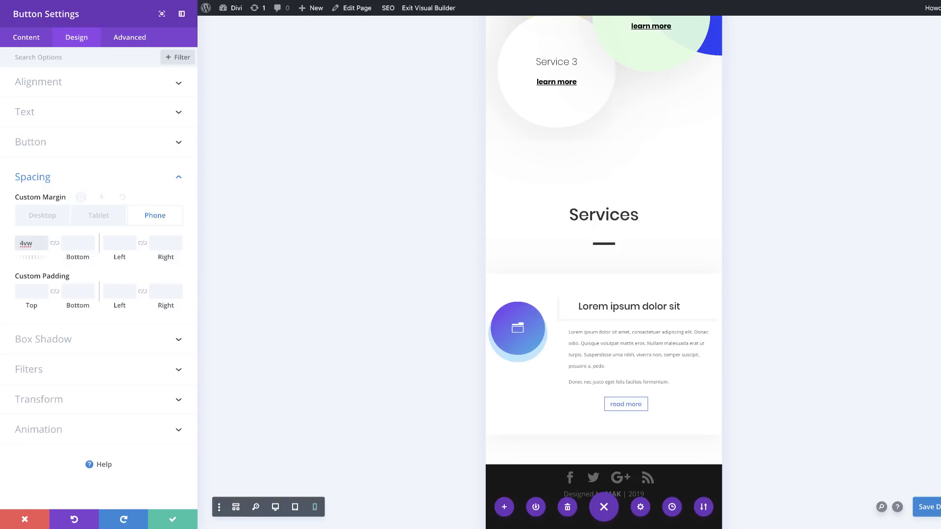
key(Return)
Step: Set the button's left custom margin to -20vw on phone and tablet
click(119, 243)
text(-20vw)
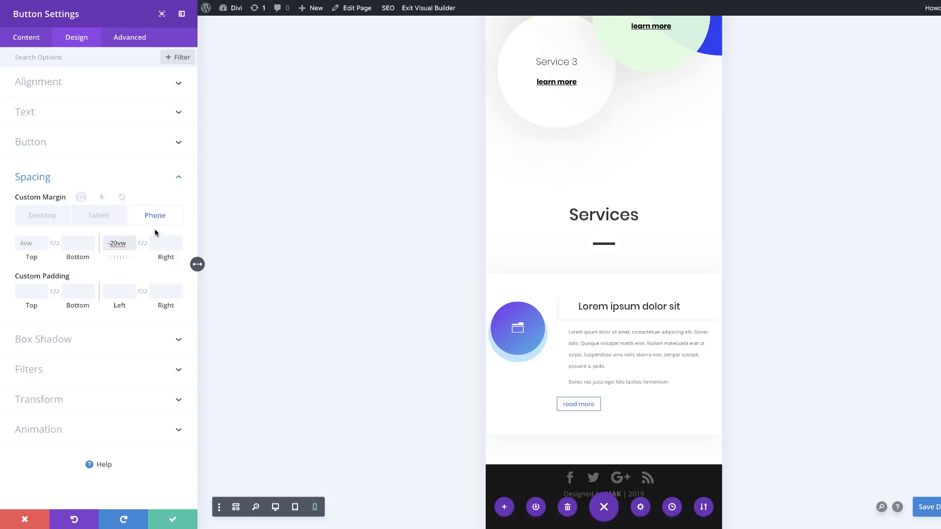
click(104, 221)
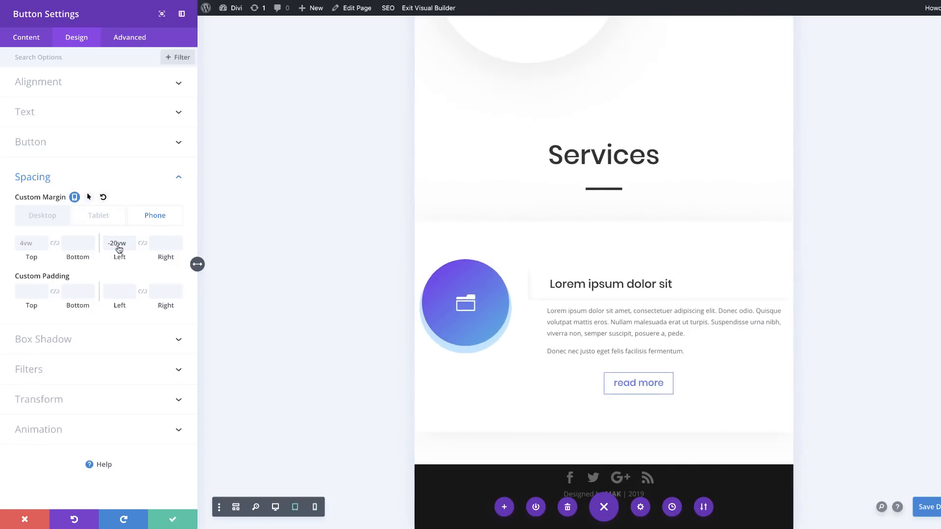
click(117, 243)
text(-20vw)
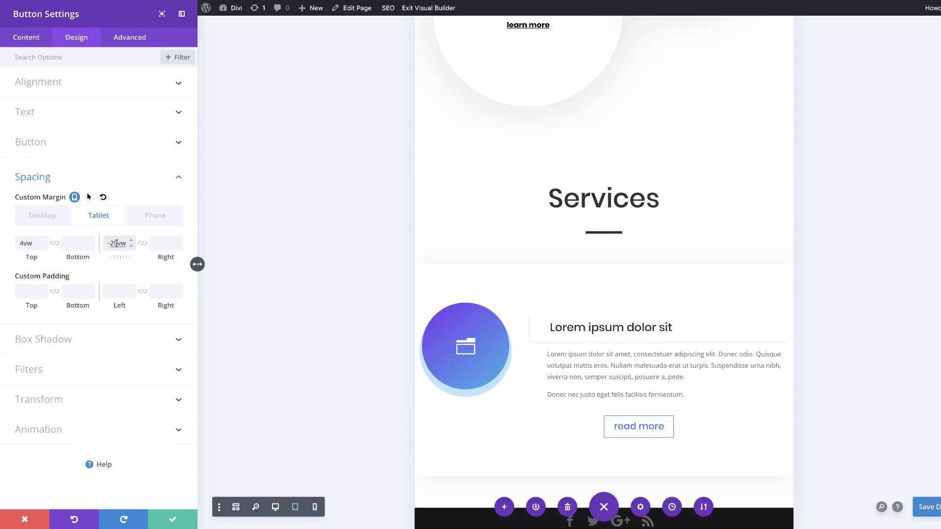
Step: Set the button's left custom margin to 0vw on desktop and save the button settings
click(56, 221)
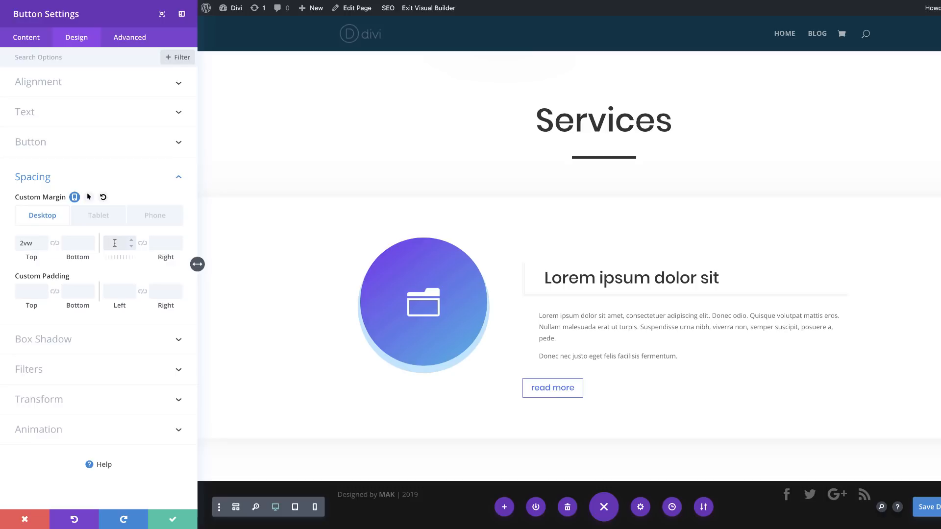
click(115, 243)
text(0vw)
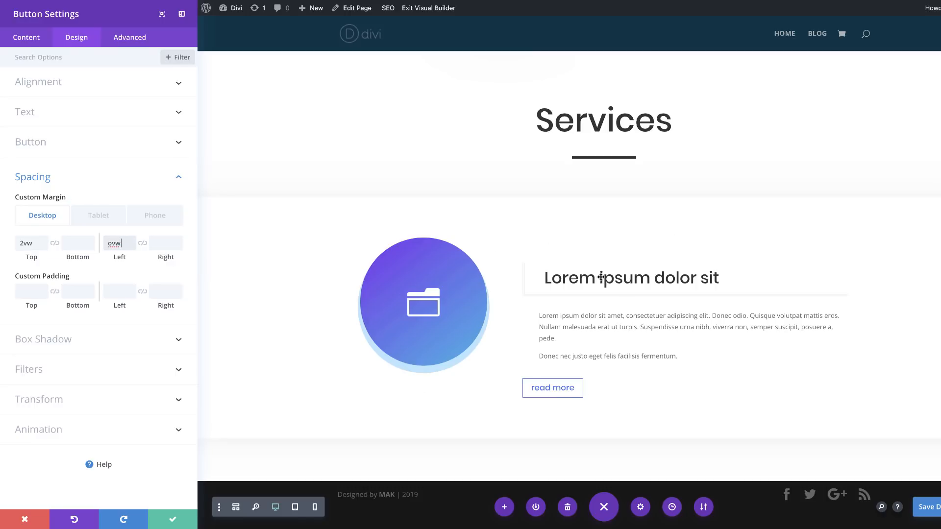
click(172, 519)
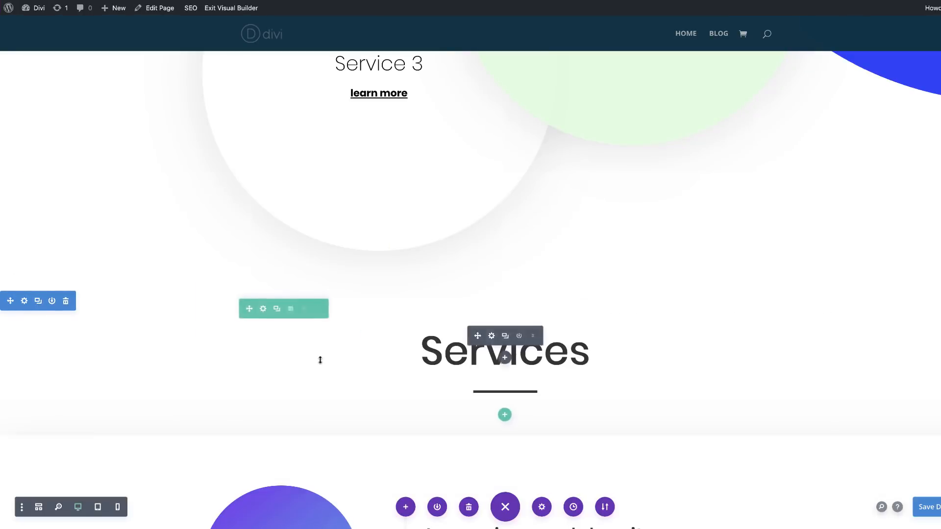
Step: Change the blurb icon in the second service row from the folder to the table grid icon
scroll(320, 360, down, 5)
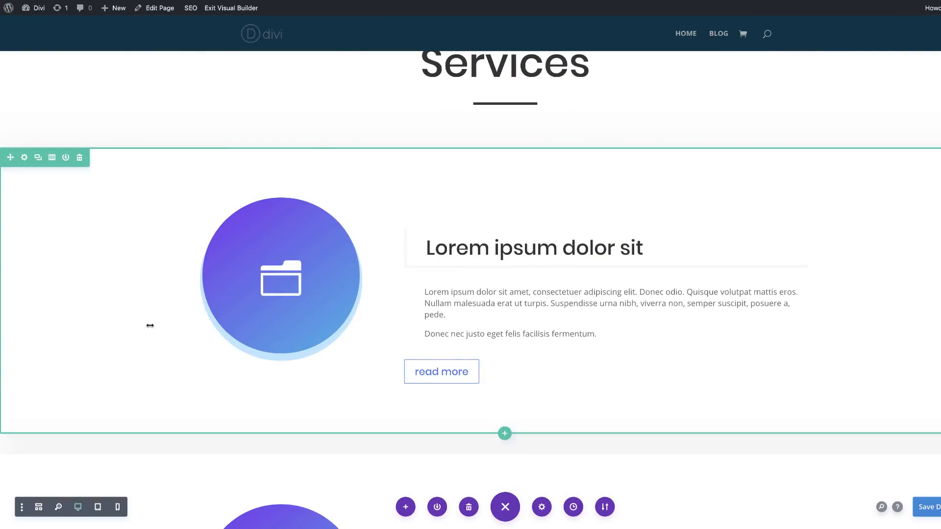
scroll(150, 326, down, 5)
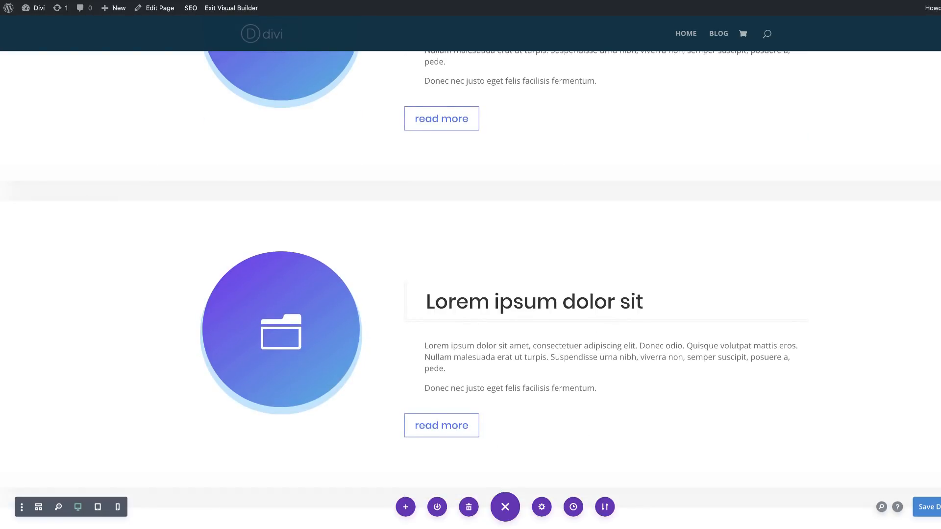
mouse_move(268, 277)
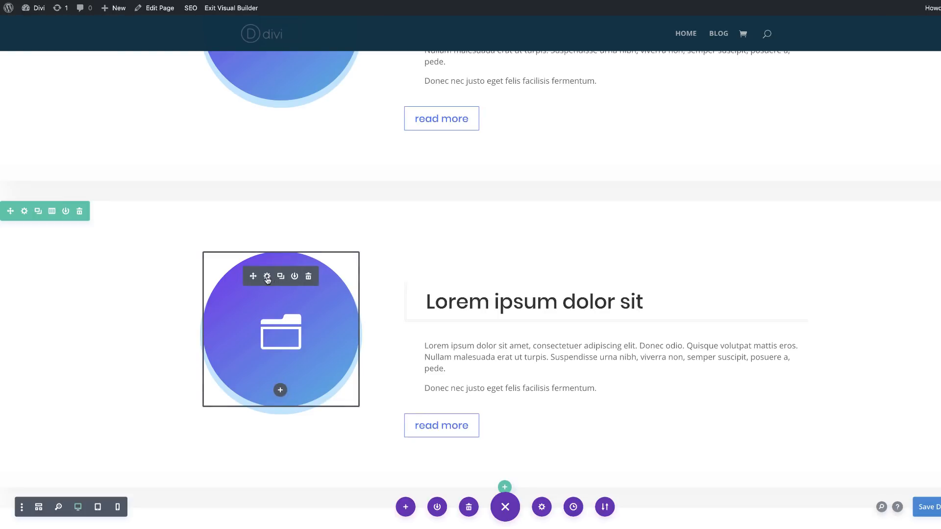
click(267, 277)
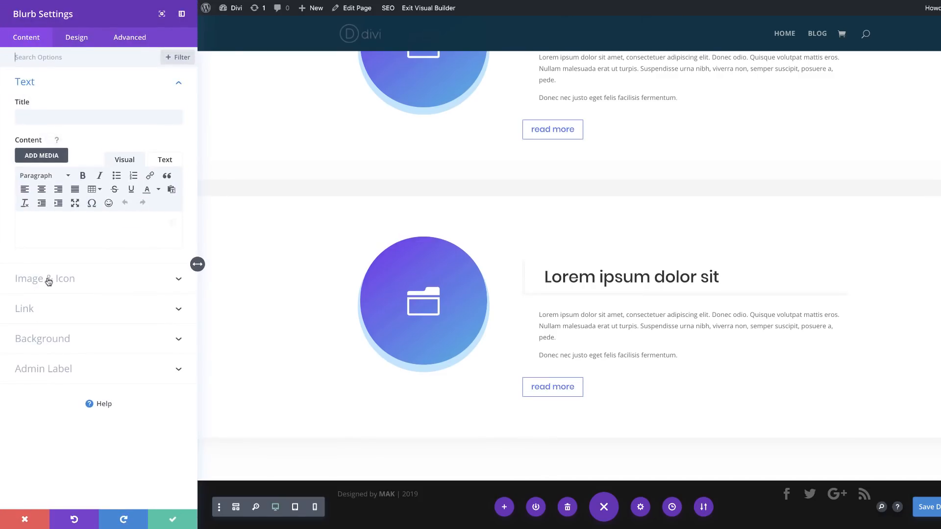
click(48, 280)
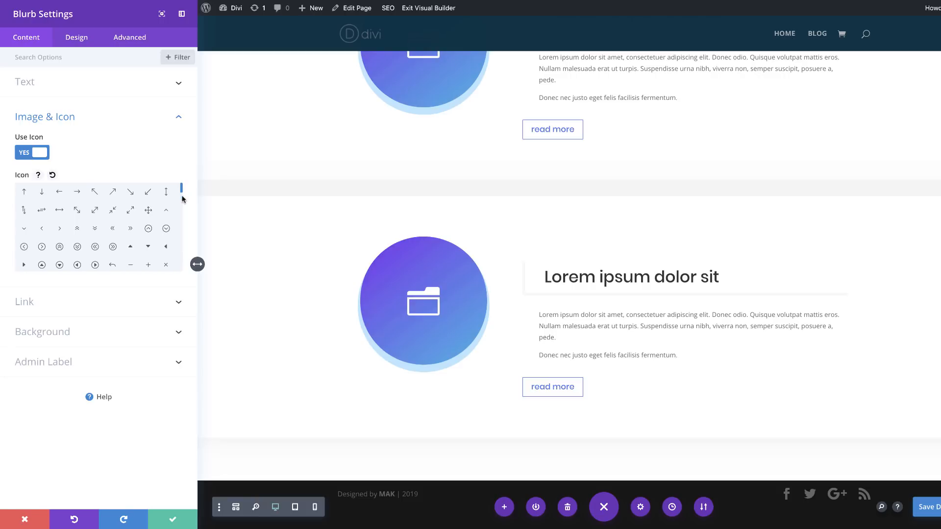
scroll(182, 208, down, 10)
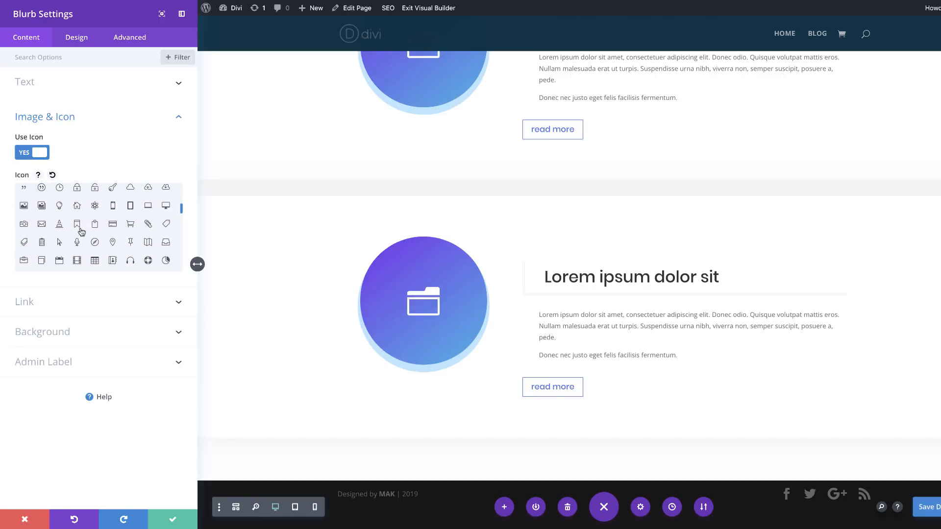
click(96, 262)
Step: Set the second row blurb's background gradient colors to #ff2885 for the start and #d6ac24 for the end
scroll(201, 303, up, 3)
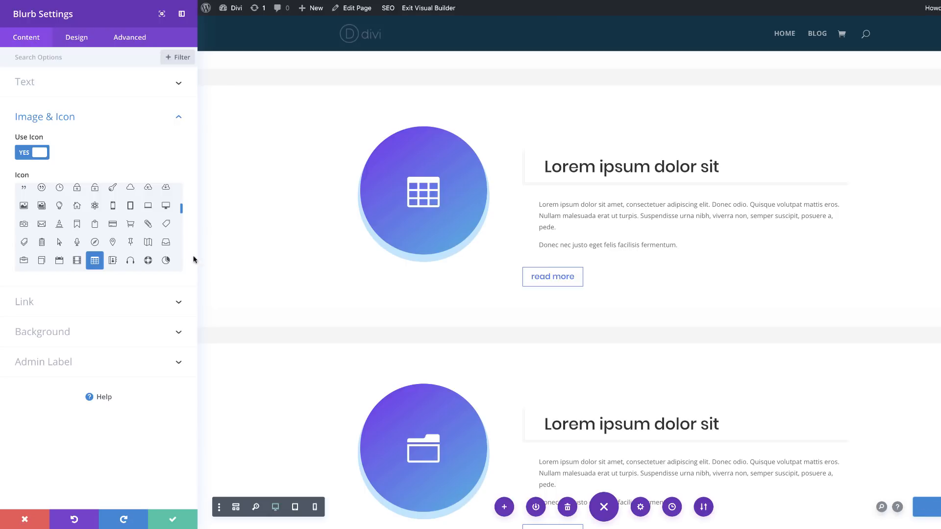
click(67, 338)
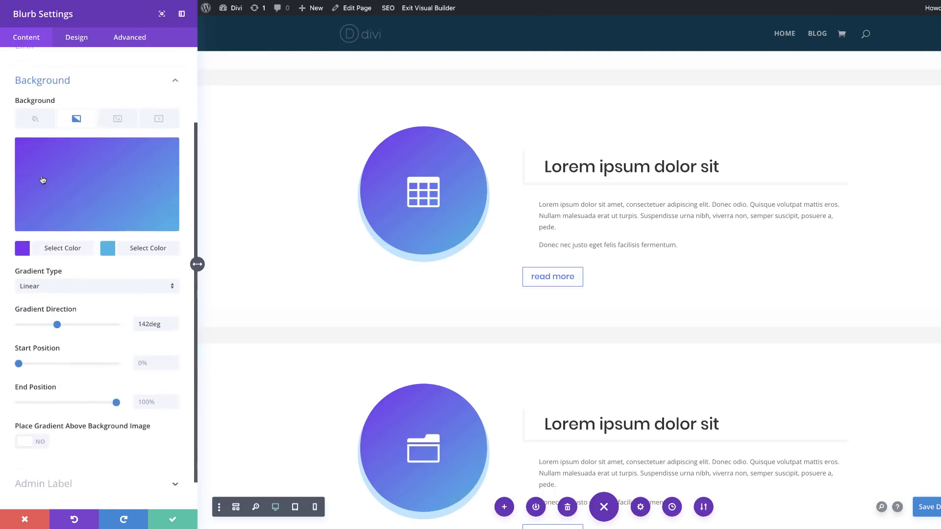
click(22, 230)
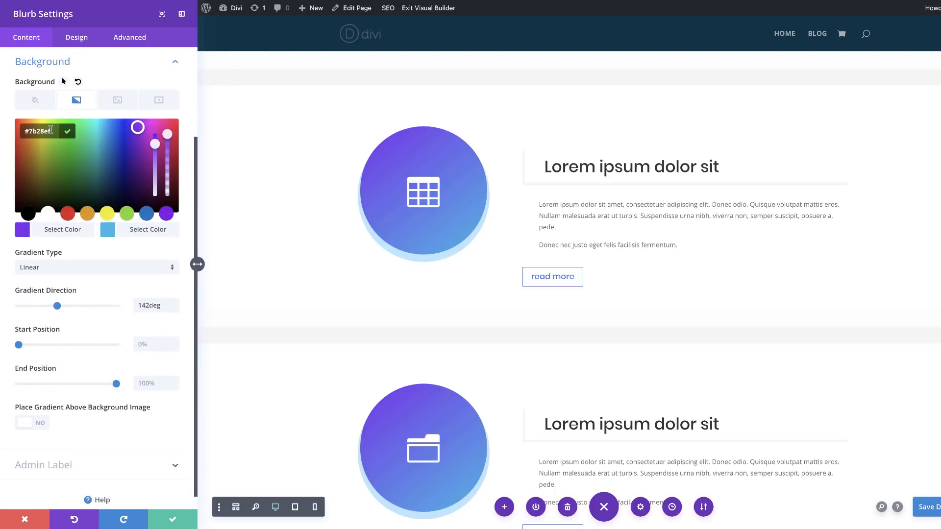
text(ff2885)
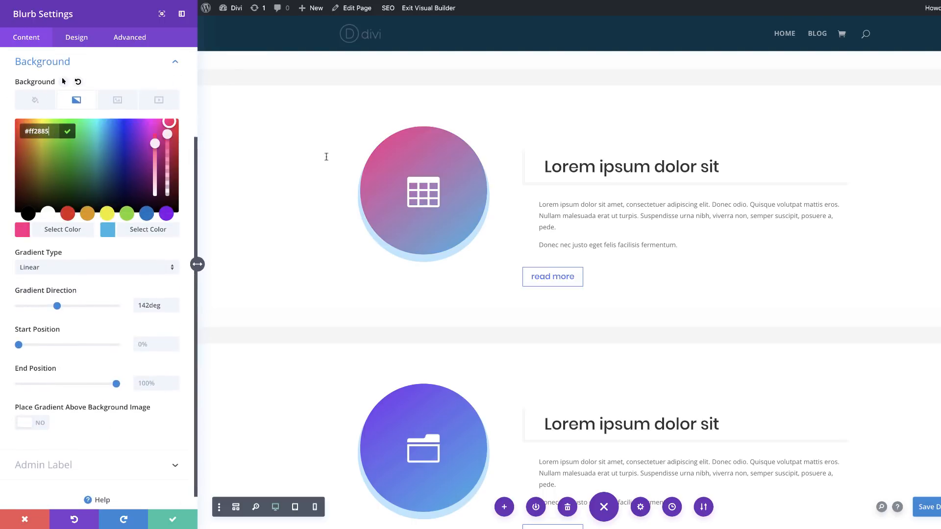
click(104, 232)
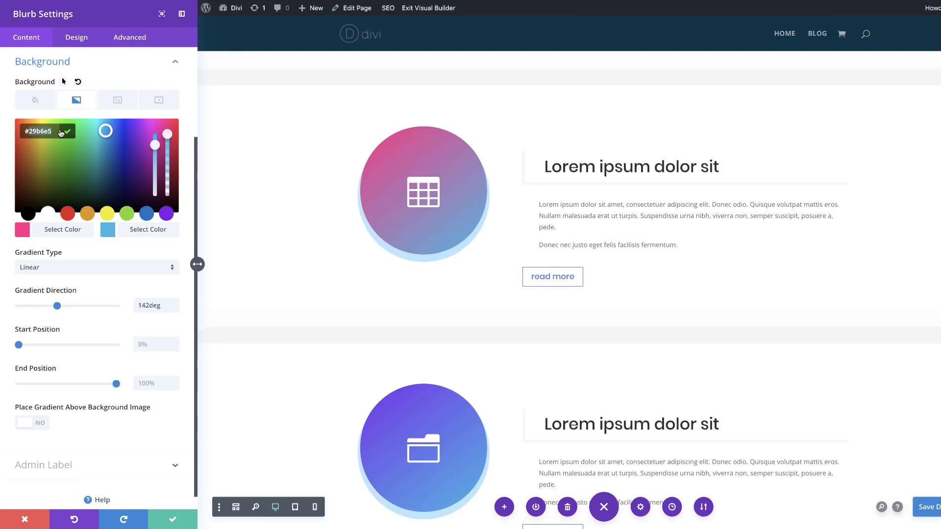
click(37, 136)
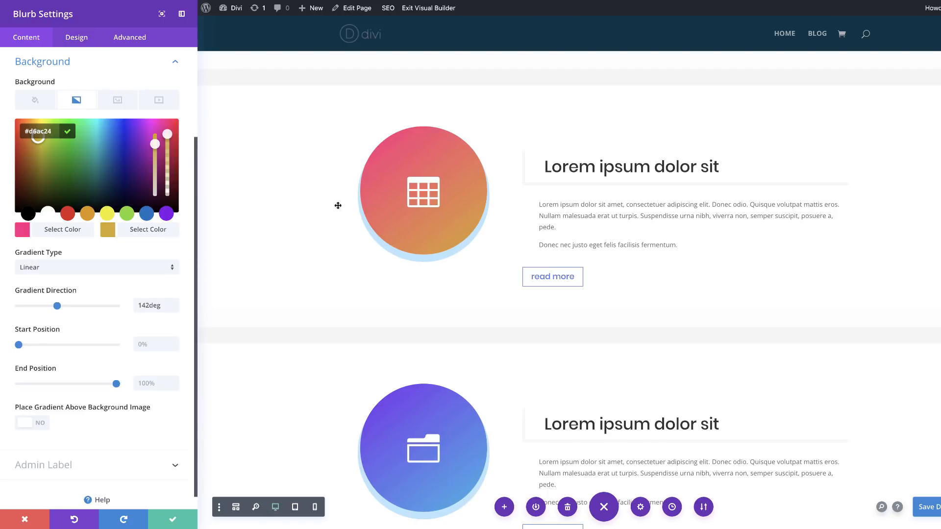
Step: Apply the spread outline box shadow preset to the second row's blurb, color it rgba(237,240,0,0.4), and save the blurb
click(87, 38)
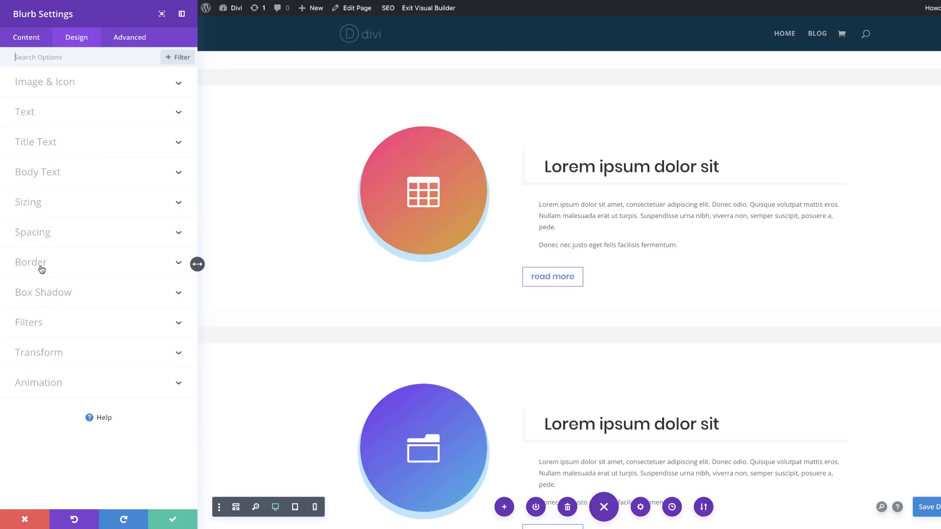
click(57, 293)
click(77, 150)
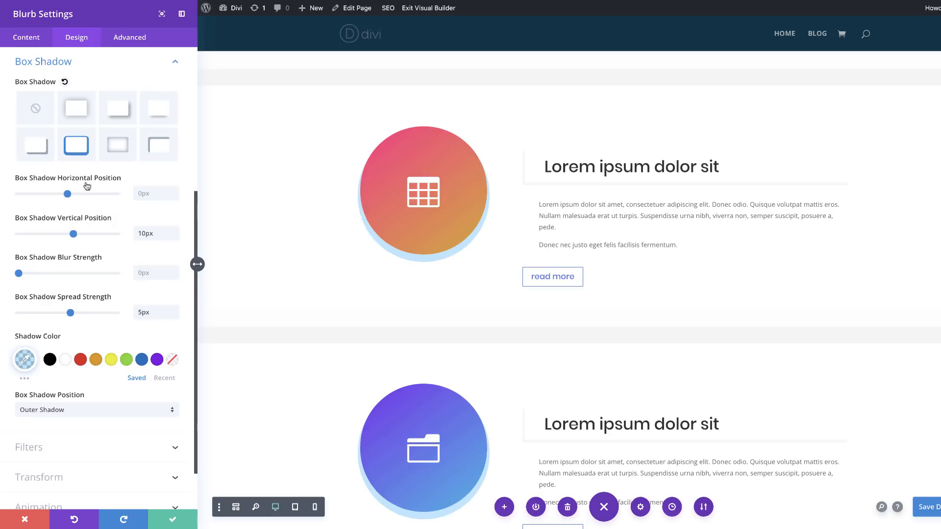
click(111, 360)
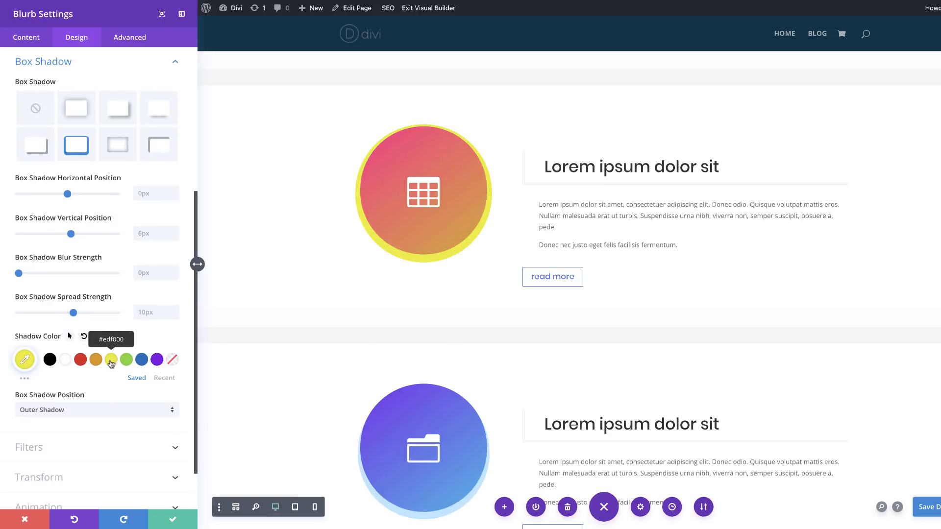
click(25, 360)
drag(166, 395, 172, 407)
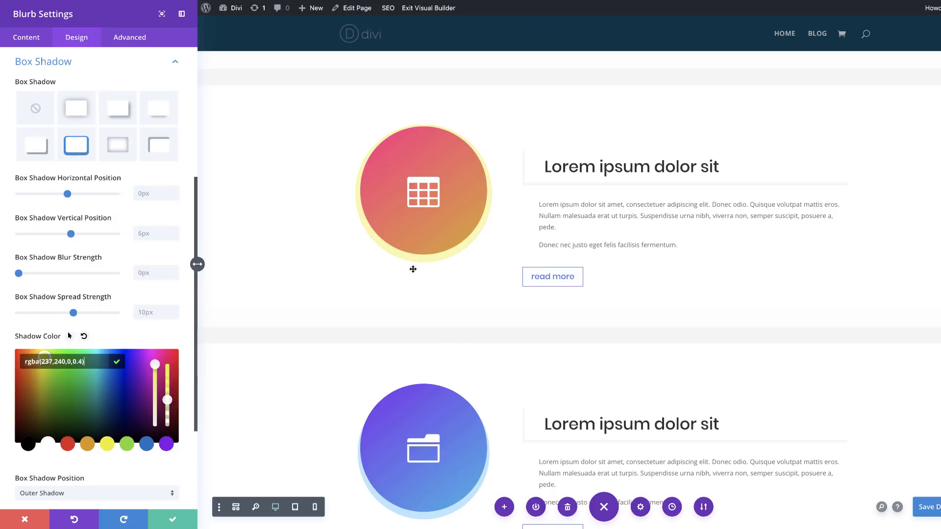
click(171, 520)
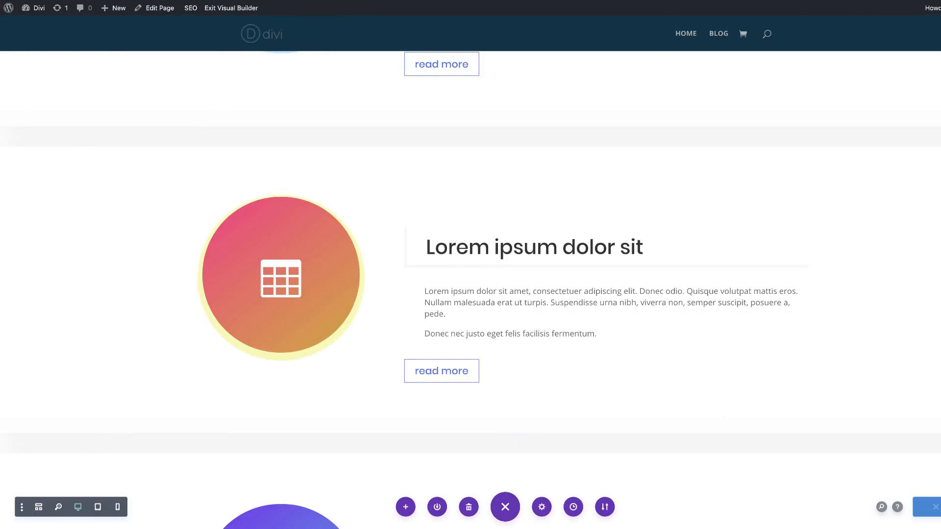
Step: Change the blurb icon in the third service row from the folder to the pie chart icon
scroll(598, 372, down, 5)
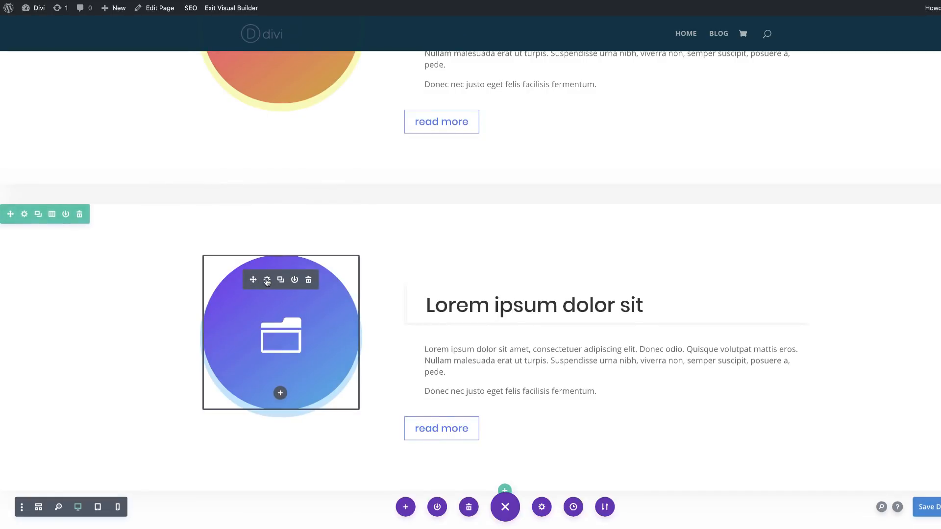
click(267, 280)
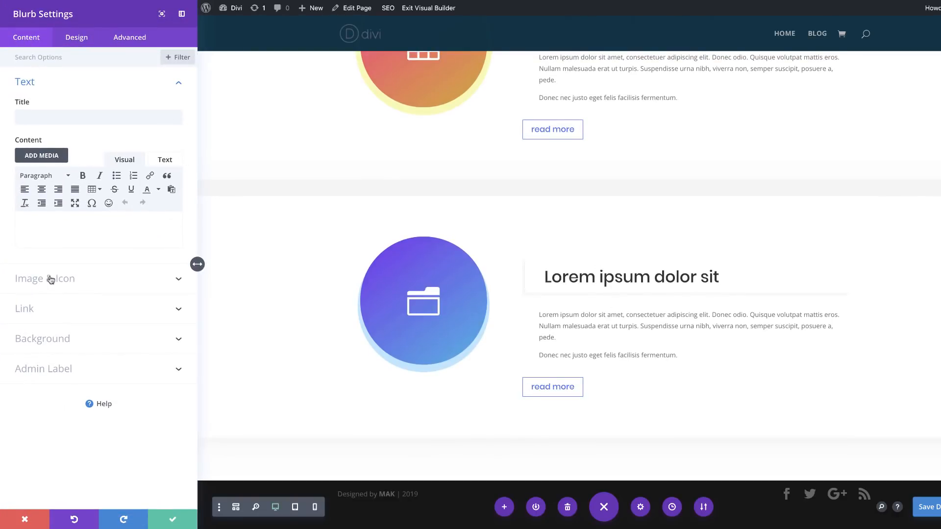
click(49, 278)
drag(181, 190, 185, 212)
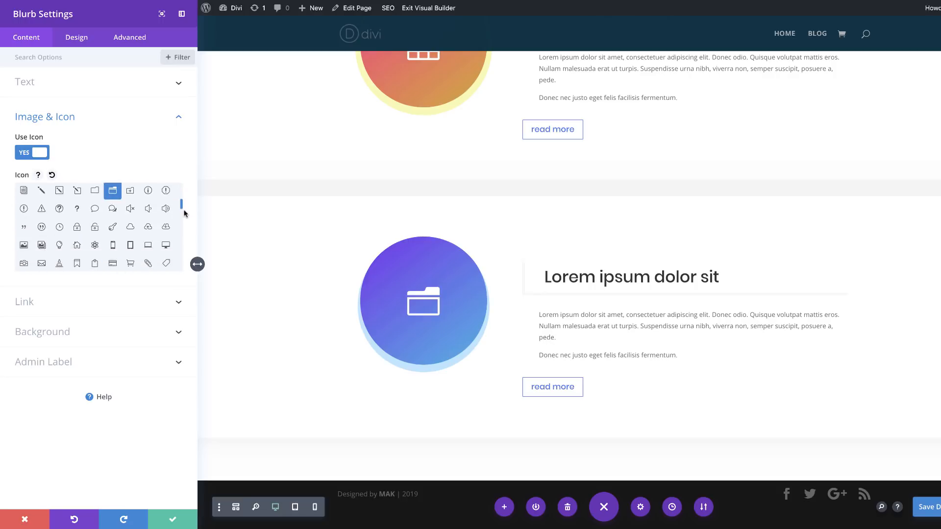
scroll(185, 214, down, 2)
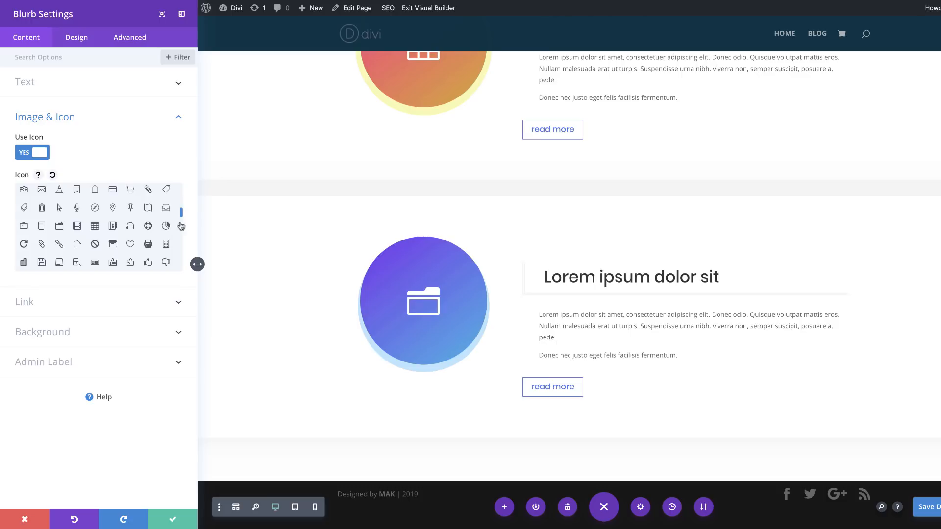
click(166, 227)
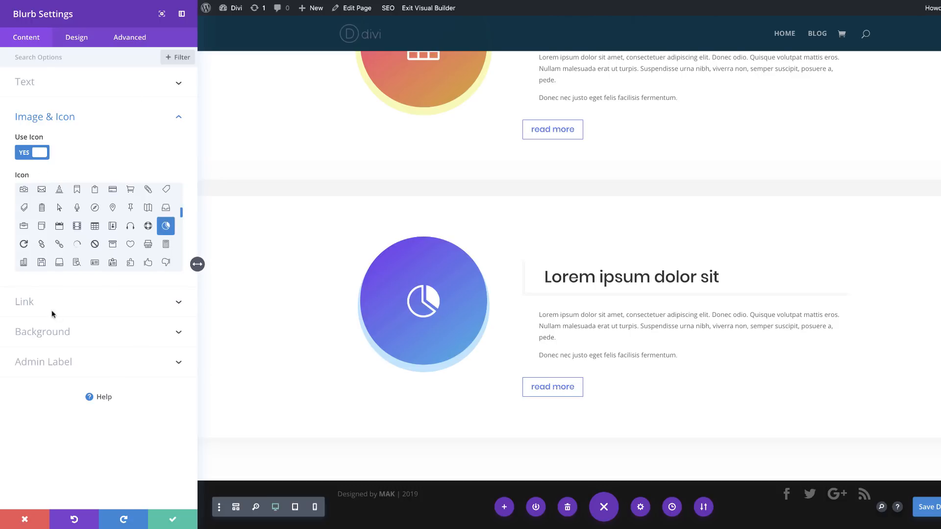
Step: Set the third row blurb's background gradient colors to #70ff1e for the start and #2699ff for the end
click(45, 331)
click(23, 230)
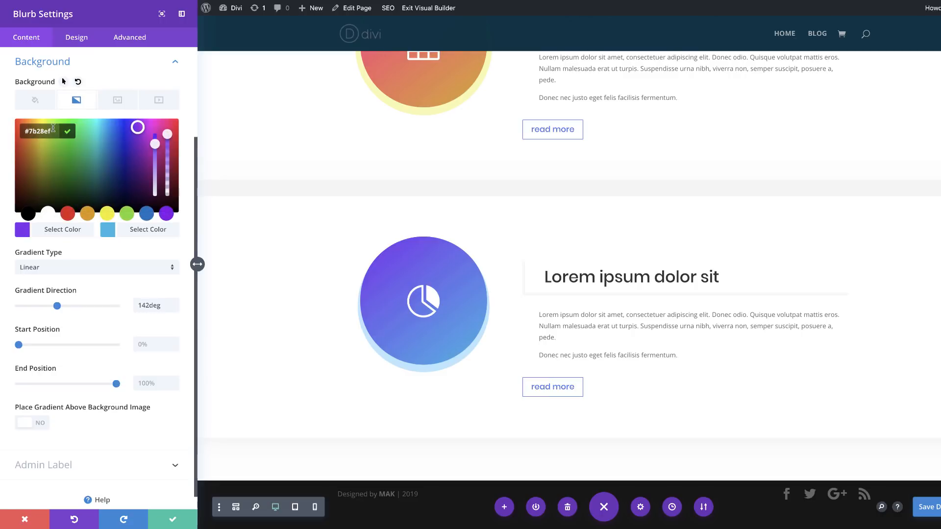
click(61, 121)
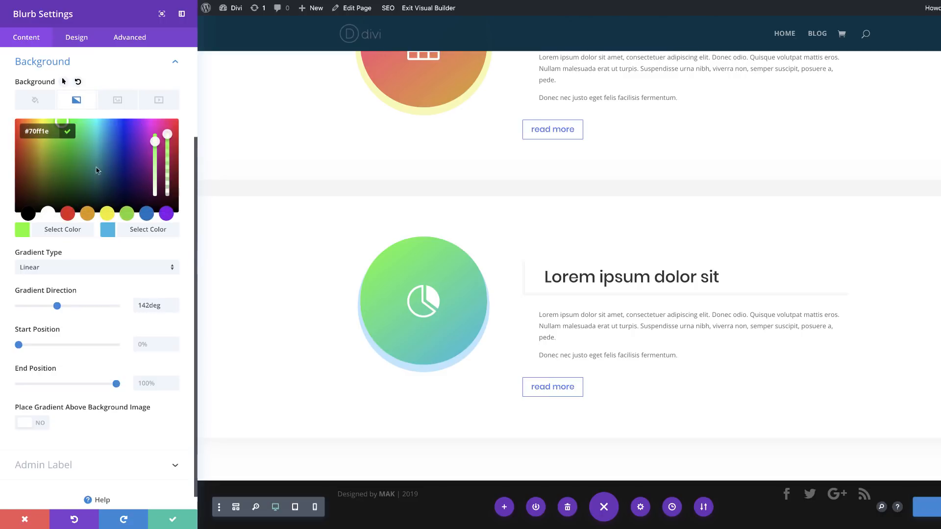
click(108, 231)
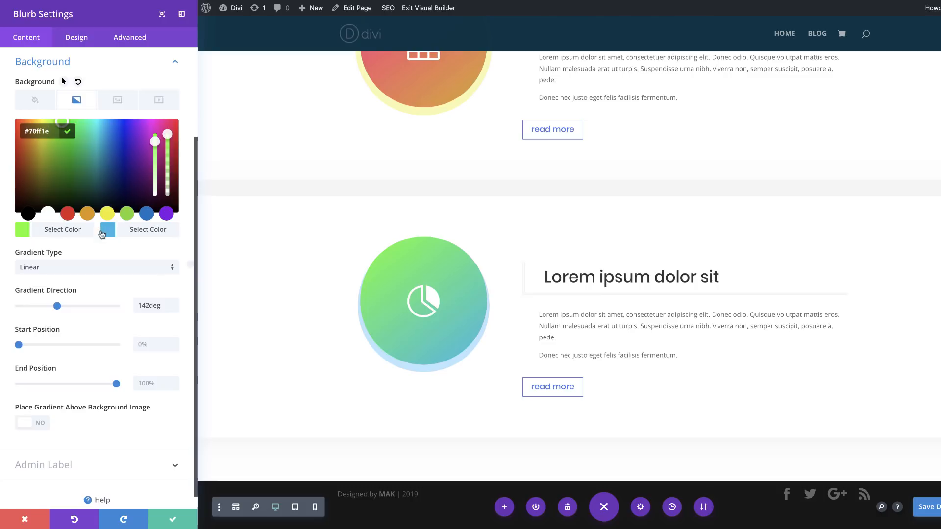
Step: Apply the spread outline box shadow preset to the third row's blurb, color it rgba(240,184,0,0.29), and save the blurb
click(76, 38)
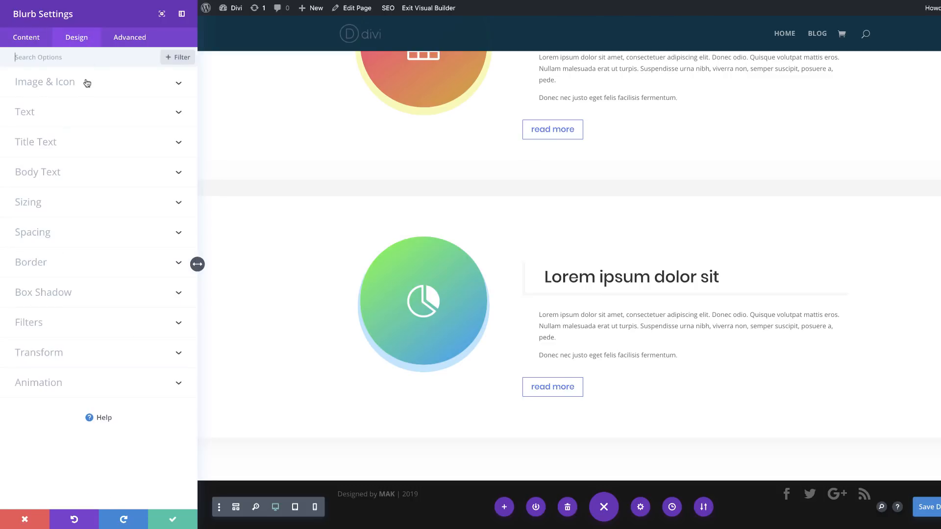
click(71, 292)
click(78, 147)
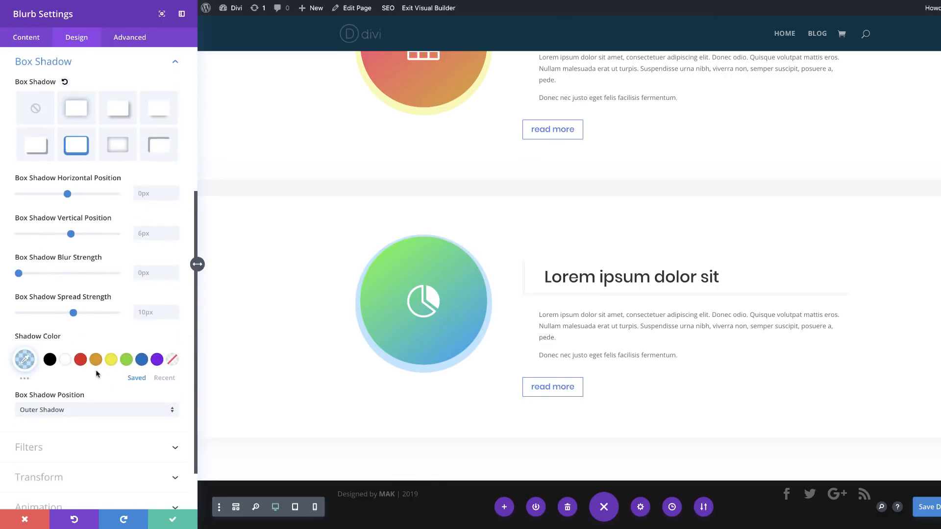
mouse_move(108, 370)
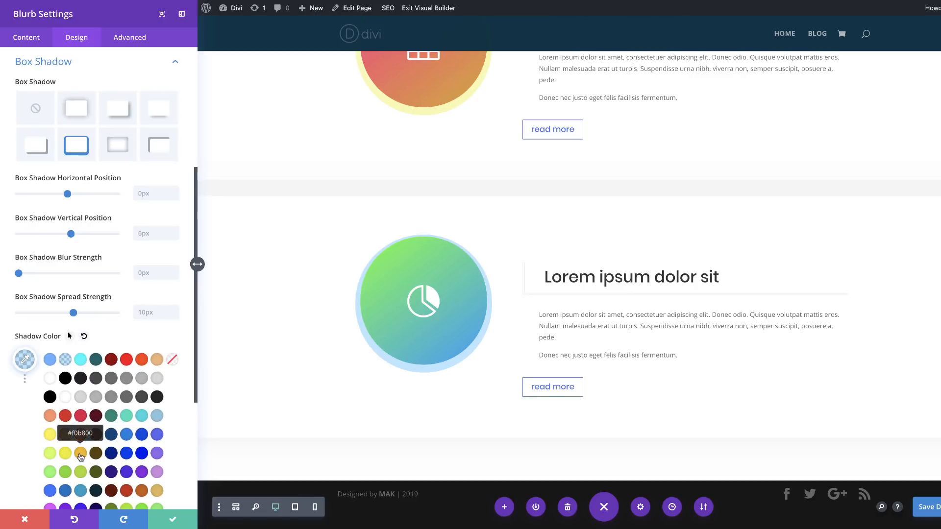
click(80, 452)
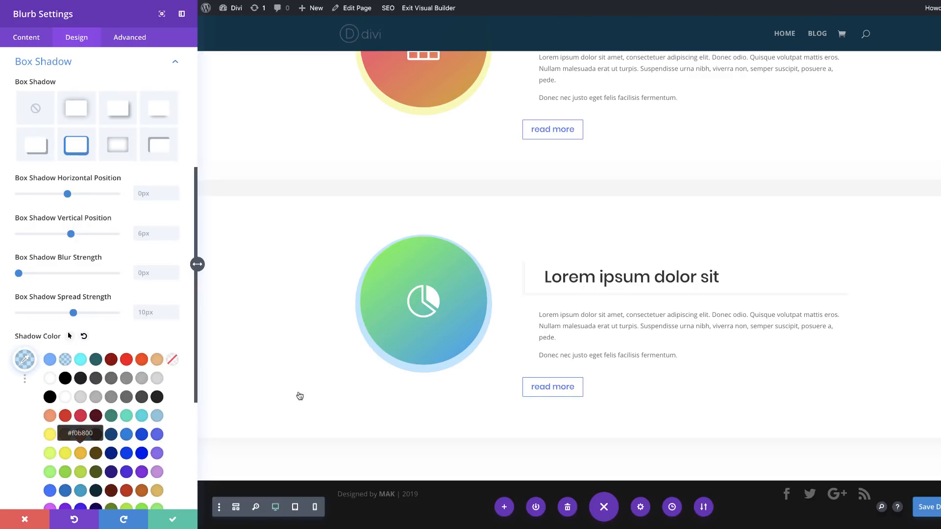
click(25, 361)
drag(167, 365, 167, 406)
drag(576, 396, 577, 396)
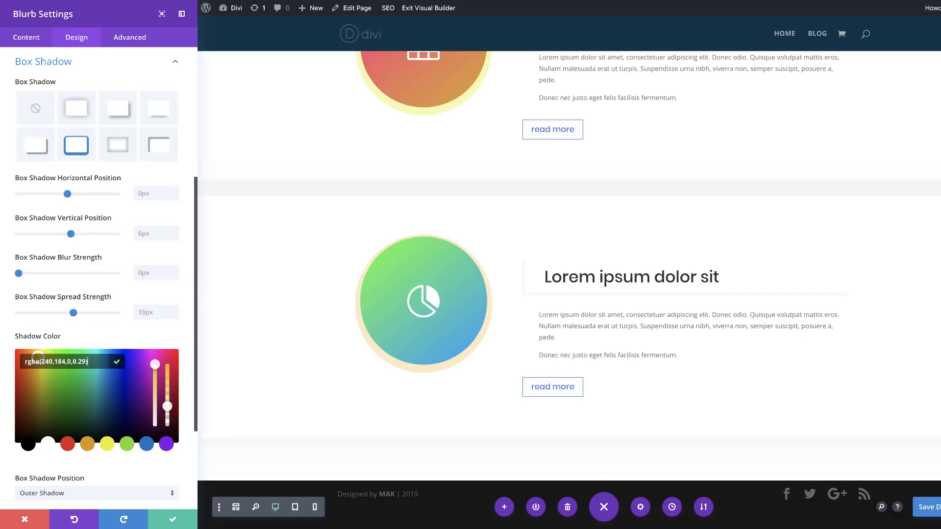
click(173, 519)
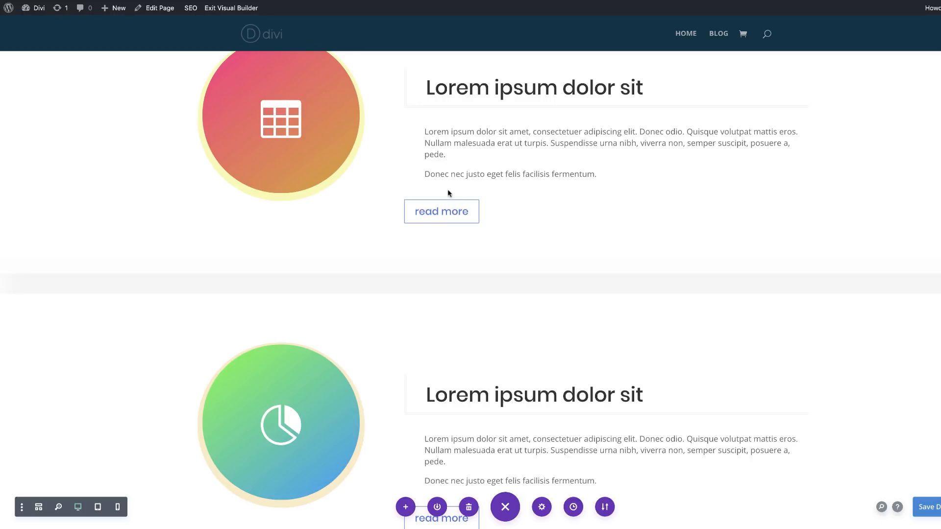
Step: Set the border color of the second row's read more button to #e96c54
mouse_move(605, 225)
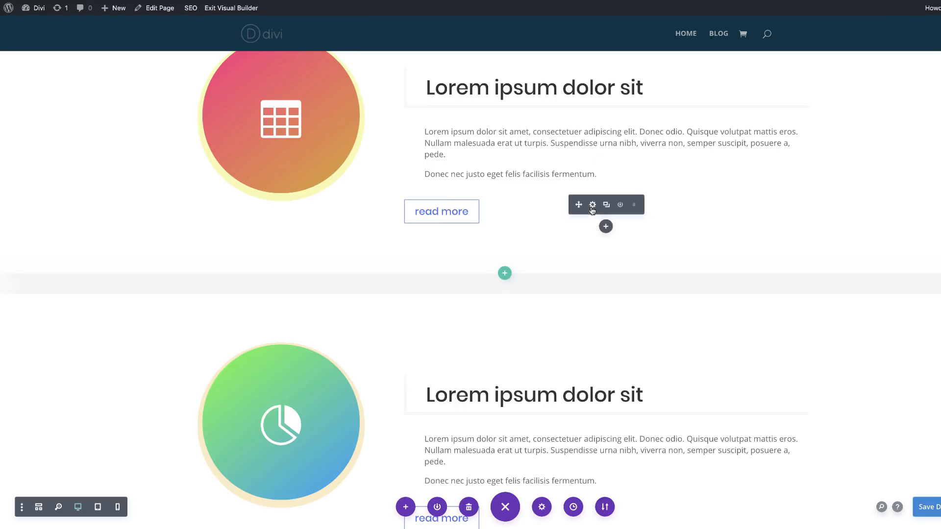
click(593, 205)
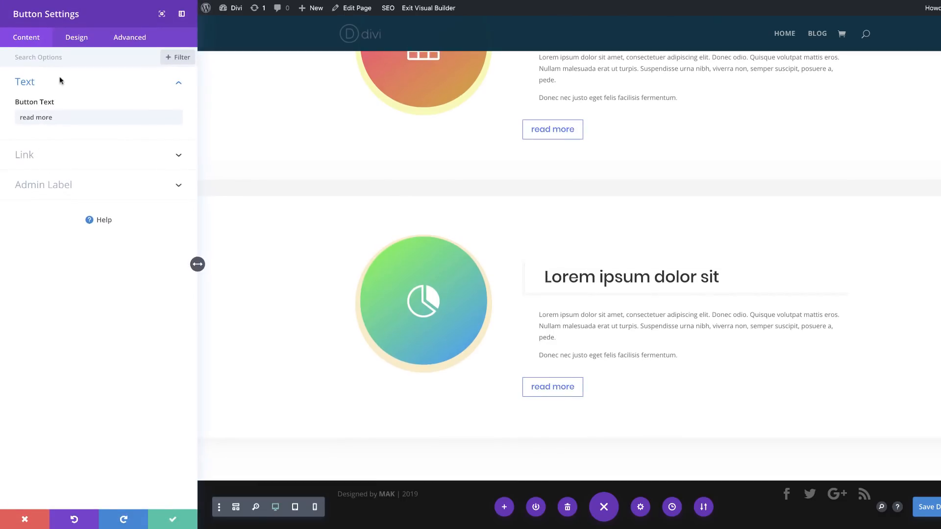
click(76, 43)
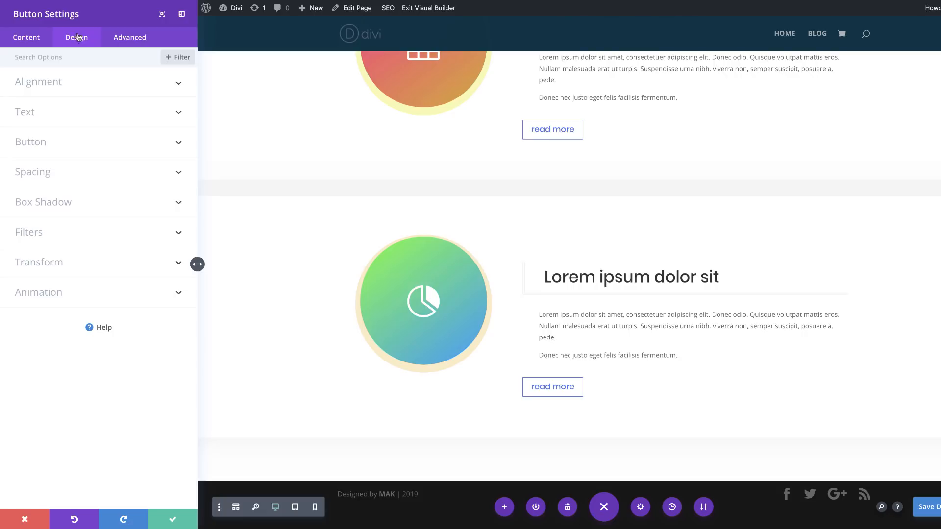
click(49, 145)
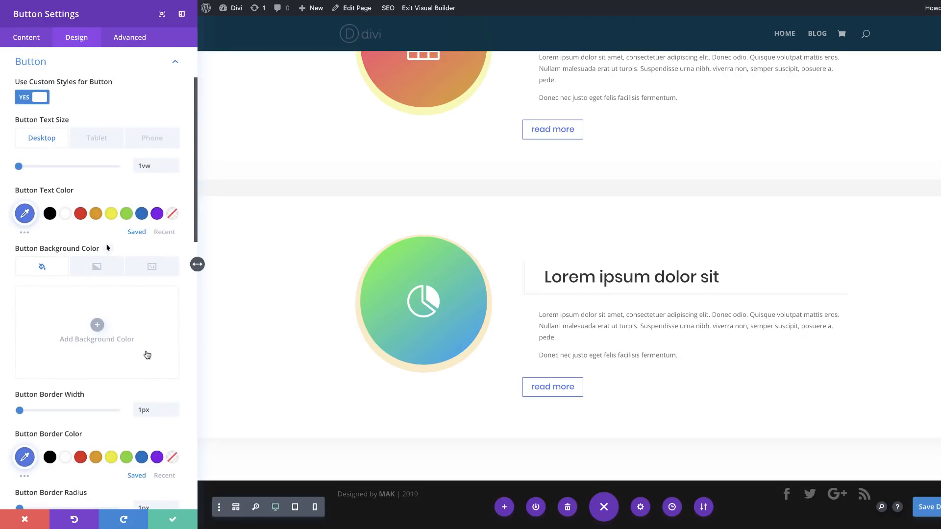
scroll(39, 421, down, 2)
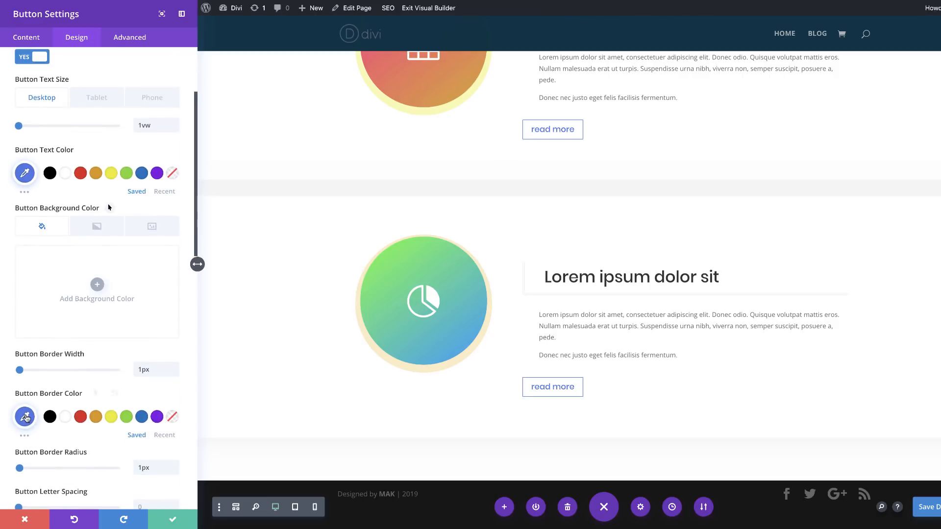
click(26, 418)
triple_click(48, 418)
key(super+v)
Step: Set the second row button's text color to #e96c54 and save the button settings
click(26, 173)
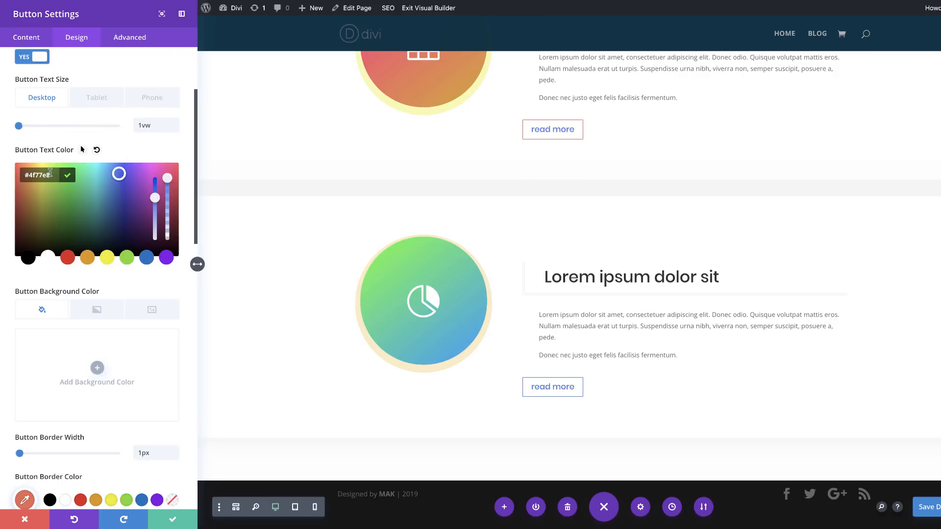
triple_click(52, 175)
text(#e96c54)
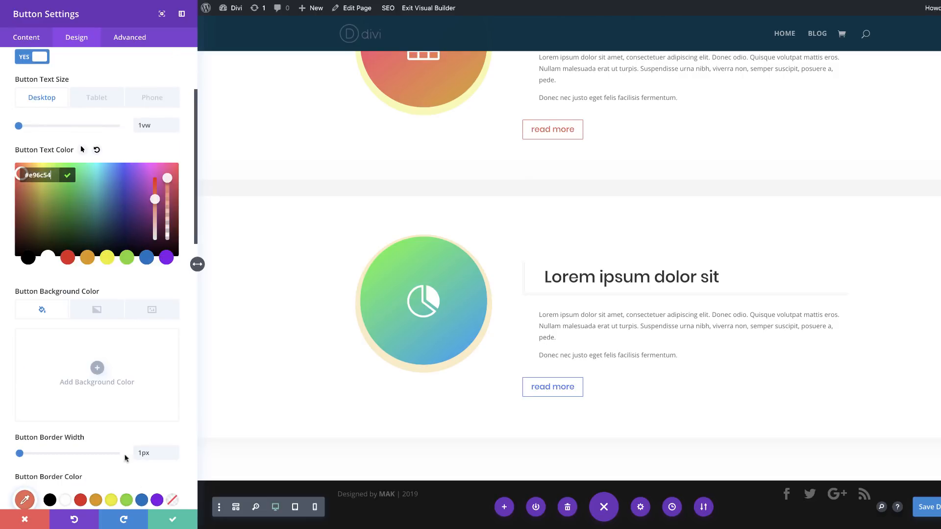
click(176, 523)
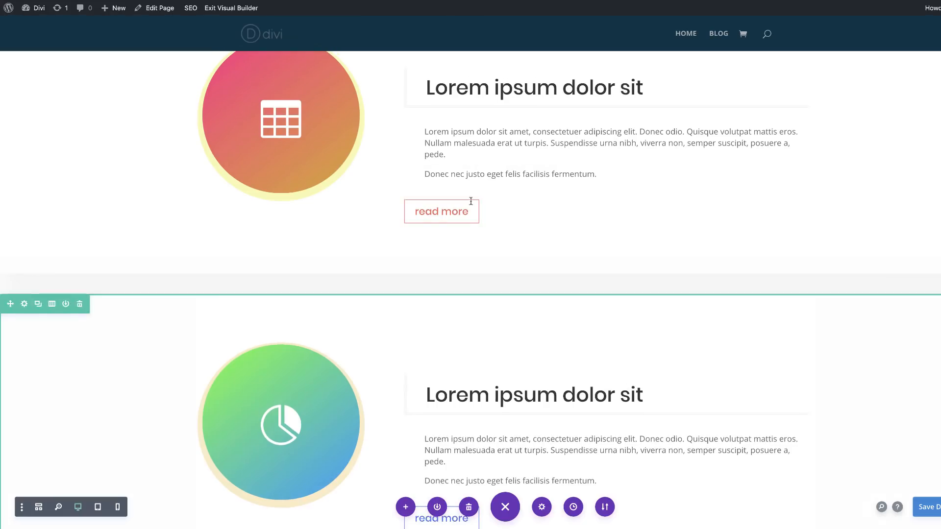
Step: Set the text color of the third row's read more button to #4dcb93
scroll(637, 234, up, 1)
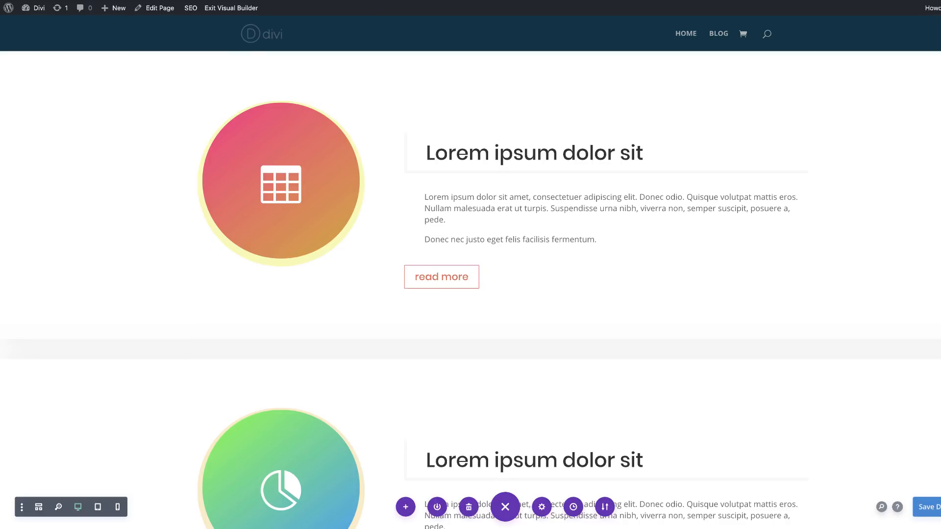
scroll(293, 386, down, 5)
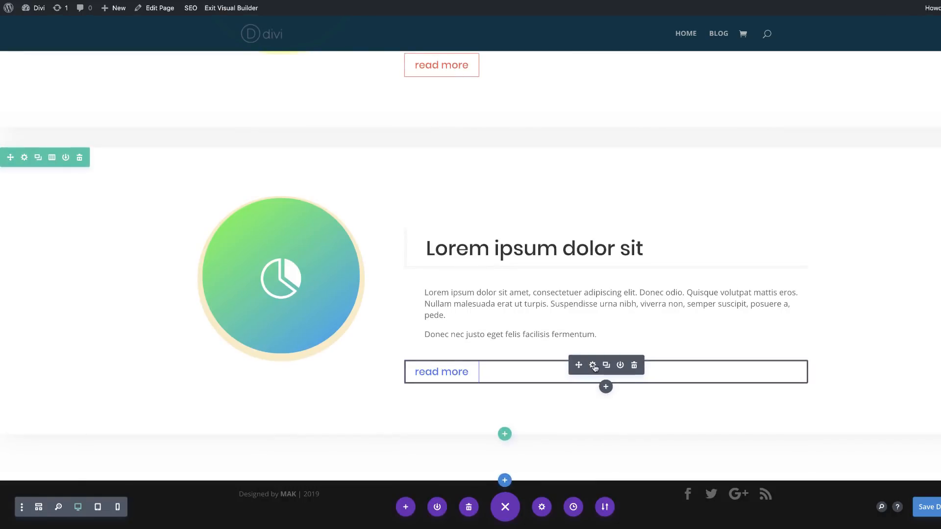
click(594, 366)
click(77, 39)
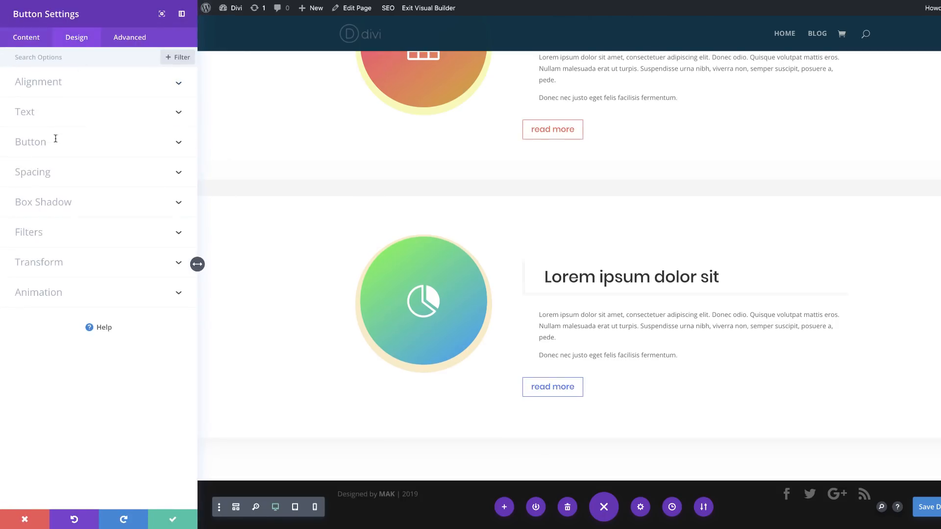
click(57, 141)
click(77, 119)
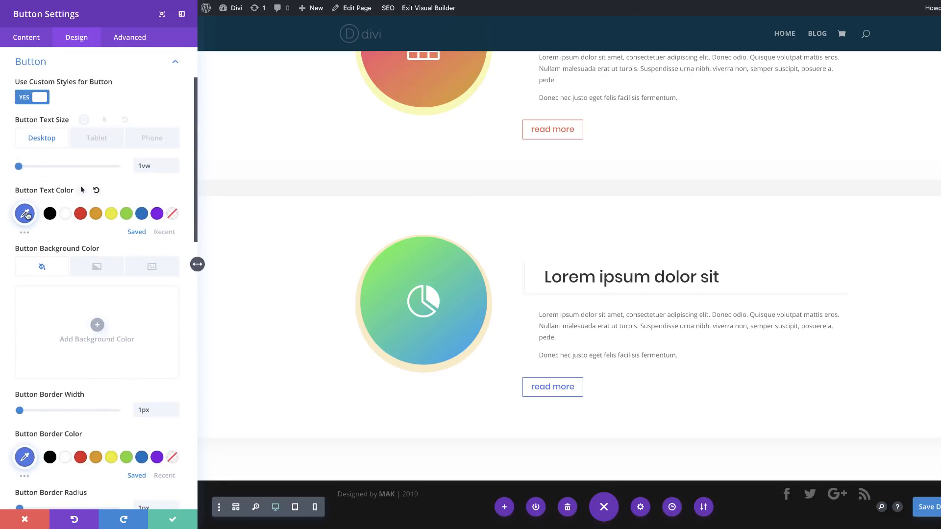
click(26, 213)
triple_click(50, 214)
text(#4dcb93)
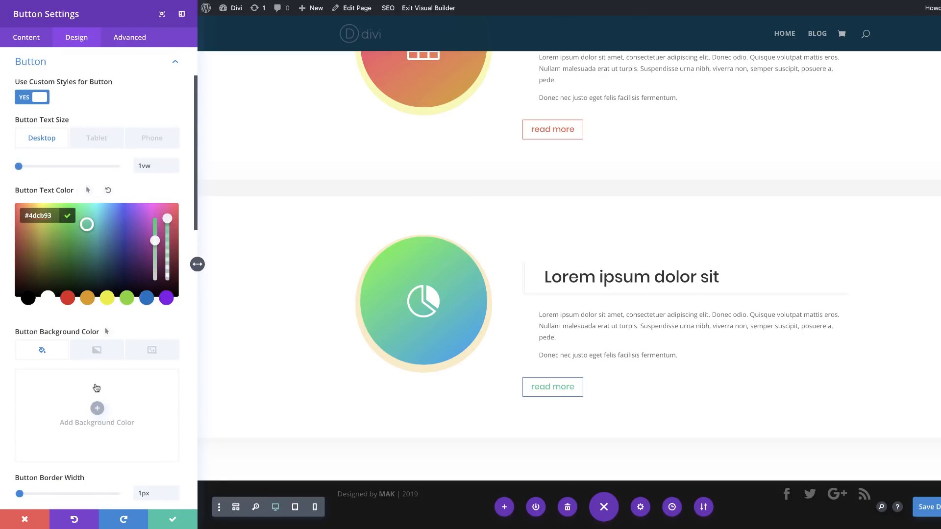
Step: Set the third row button's border color to #4dcb93
scroll(94, 390, down, 2)
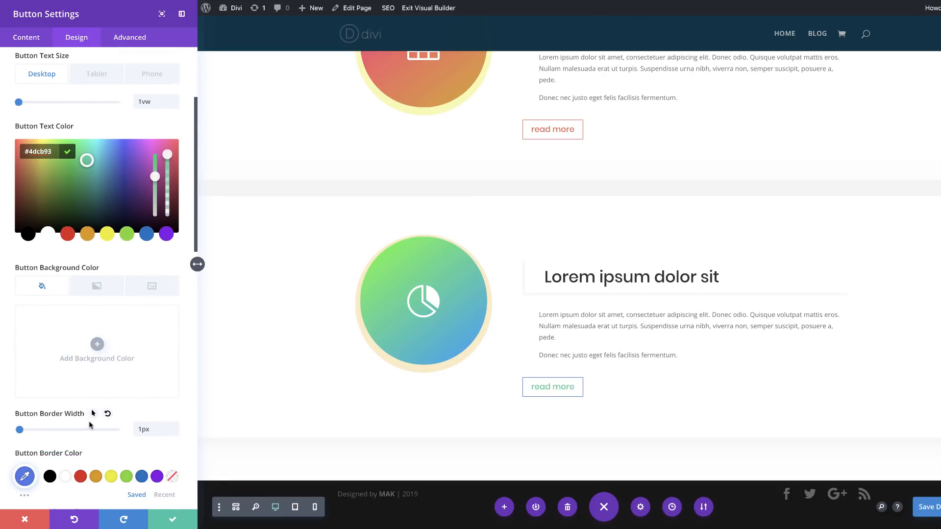
scroll(90, 424, down, 1)
click(25, 443)
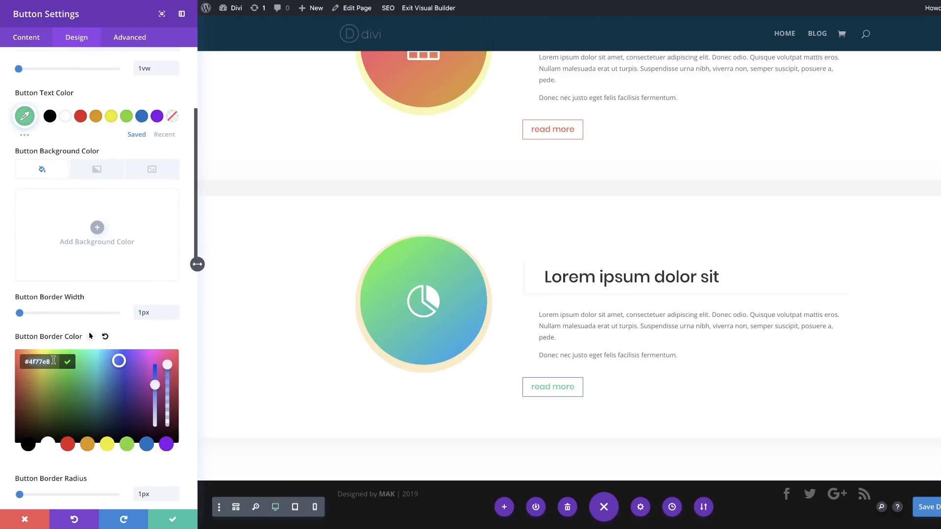
triple_click(53, 361)
text(#4dcb93)
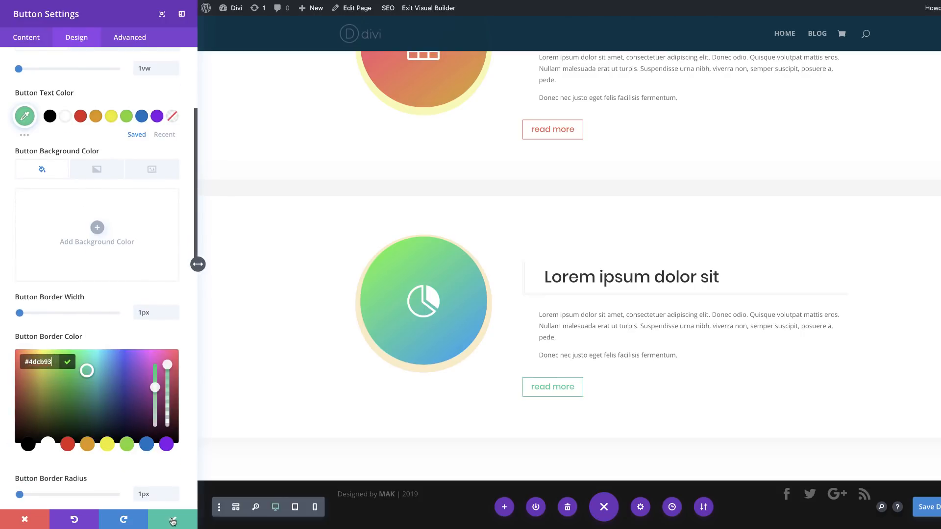
Step: Close the button settings and check the circular modules and service rows in the tablet and phone previews
click(295, 508)
key(Escape)
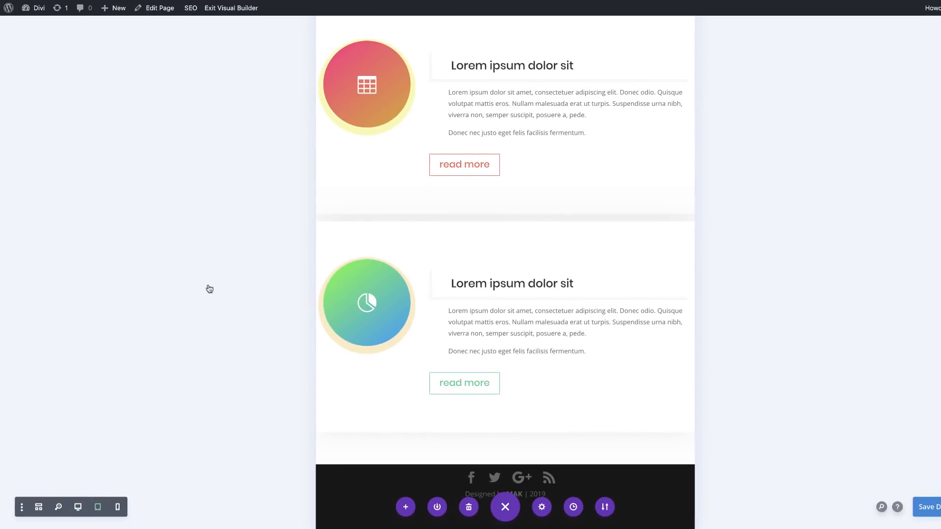
scroll(269, 333, up, 12)
scroll(269, 333, up, 2)
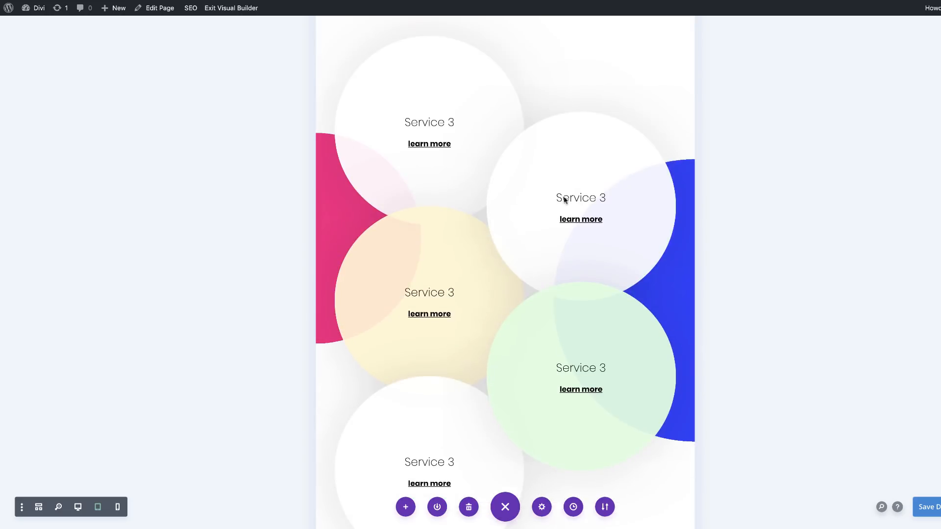
scroll(303, 374, up, 3)
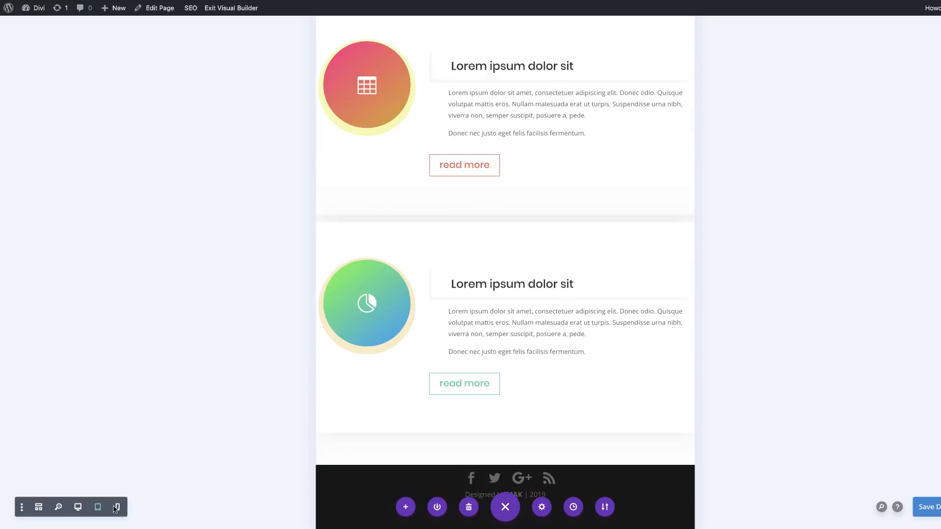
click(118, 508)
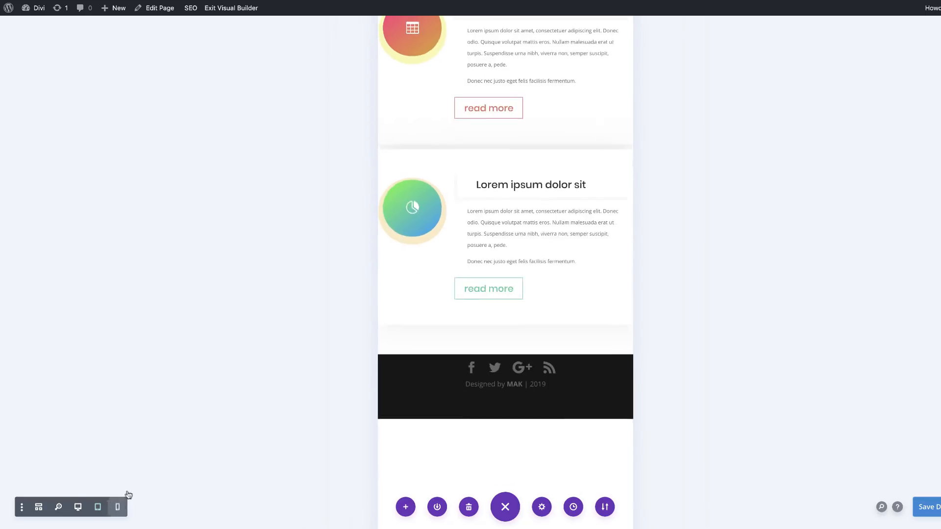
scroll(223, 301, up, 3)
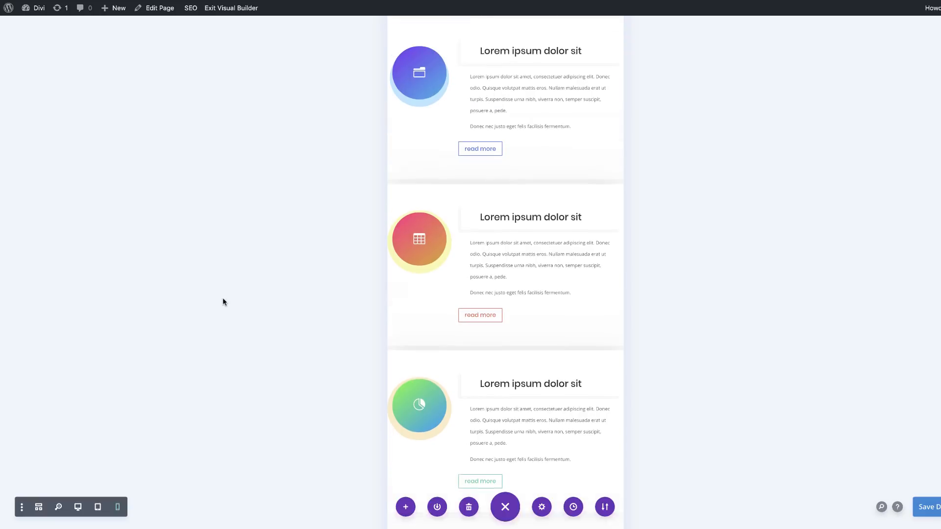